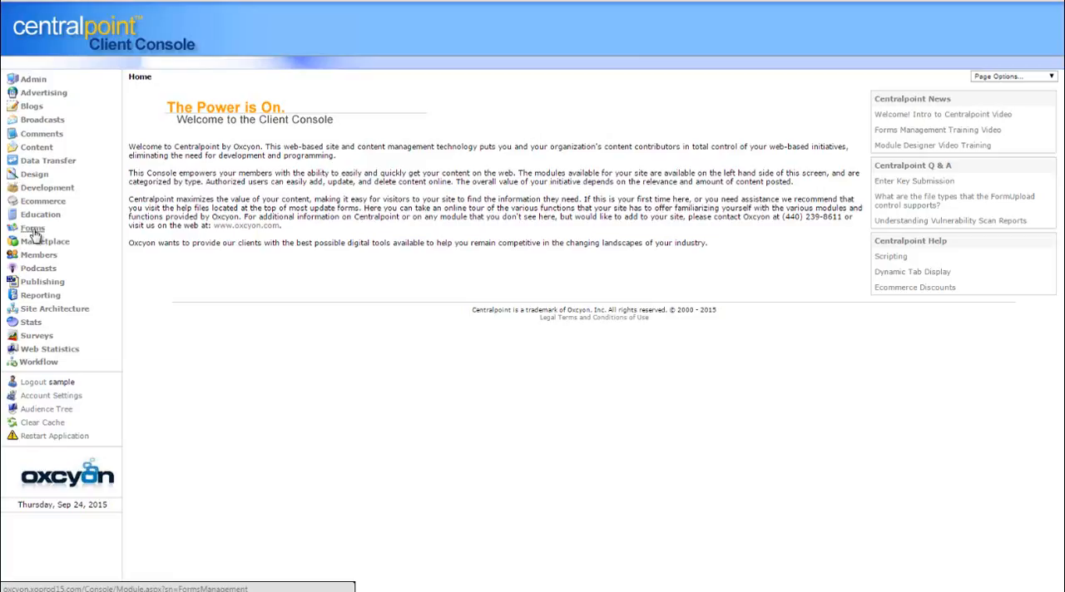
Open ***QC MEMBER REGISTRATION FORM from the Forms module and look over its Workflow and Processing settings, returning to the General settings
left_click(32, 228)
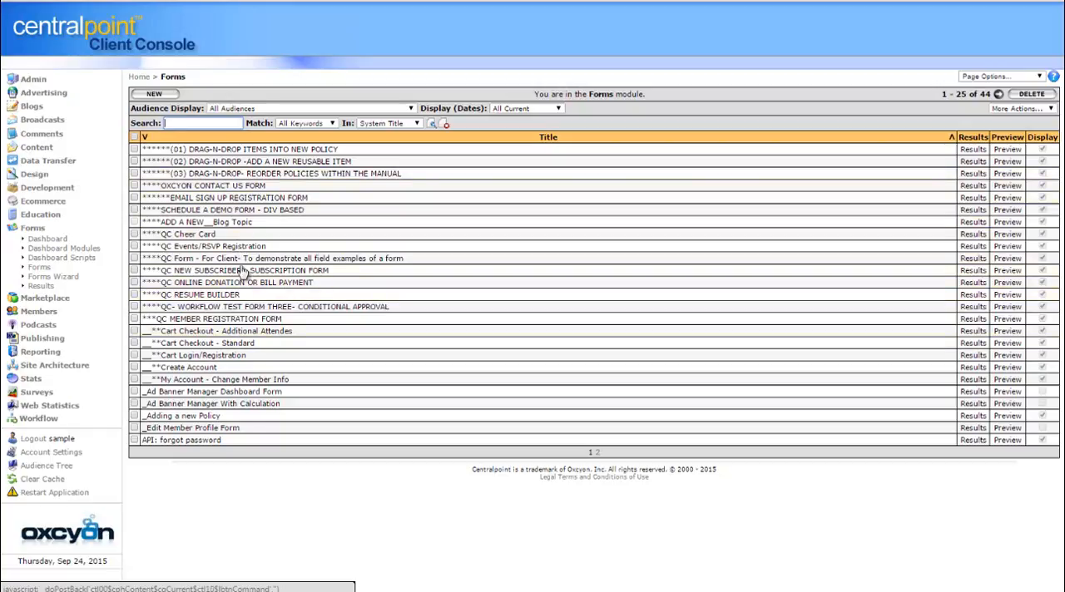
left_click(233, 323)
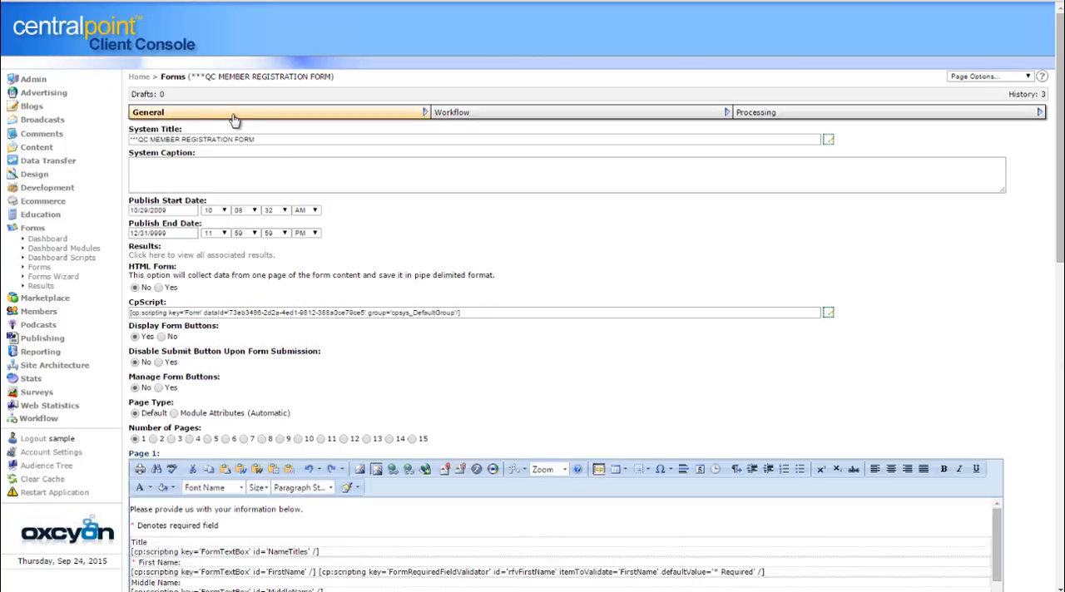
left_click(623, 121)
left_click(793, 117)
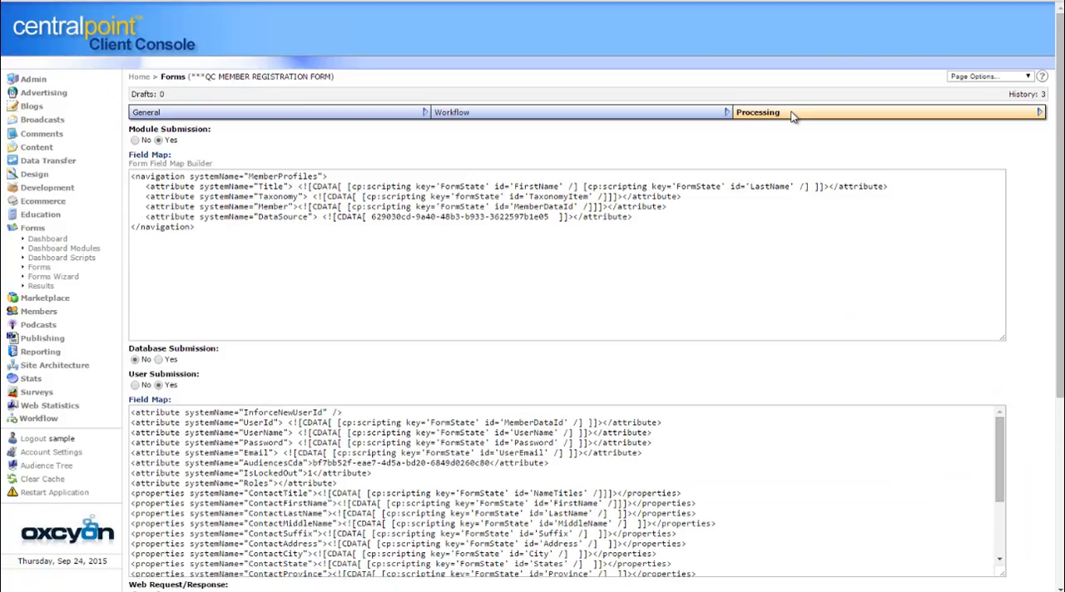
left_click(279, 117)
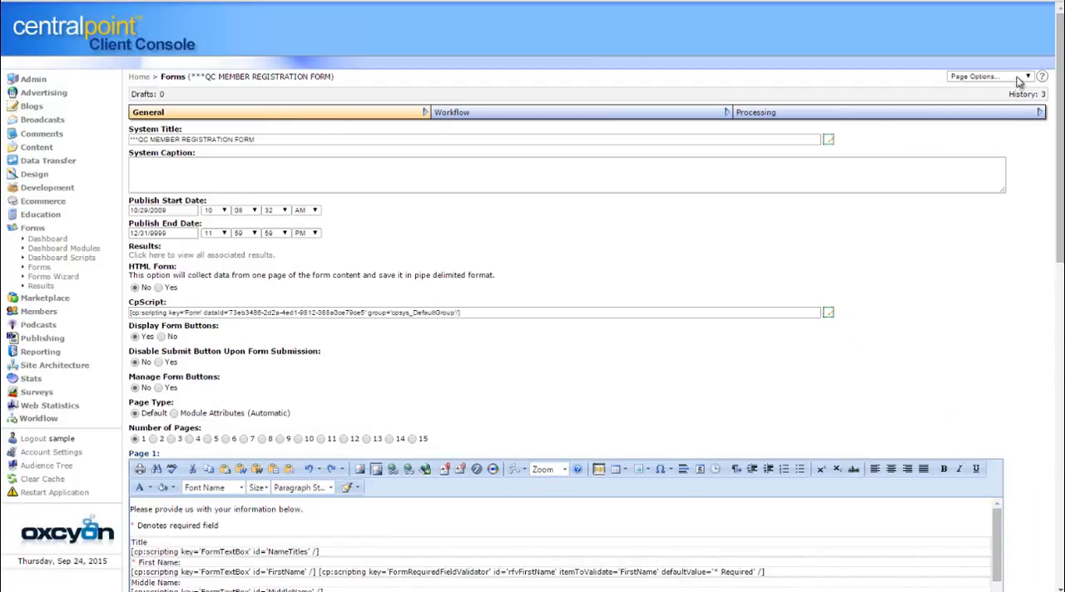
Examine the field scripts and validators in the form's Page 1 content, along with its Thank You Message and submission options
left_click_drag(1060, 75, 1060, 256)
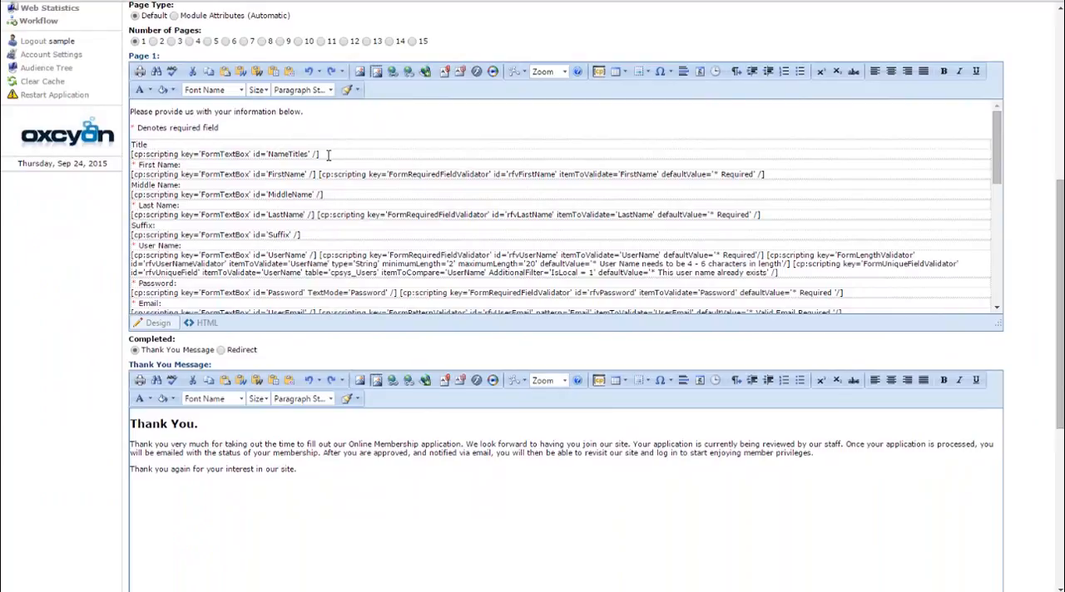
left_click_drag(329, 155, 129, 156)
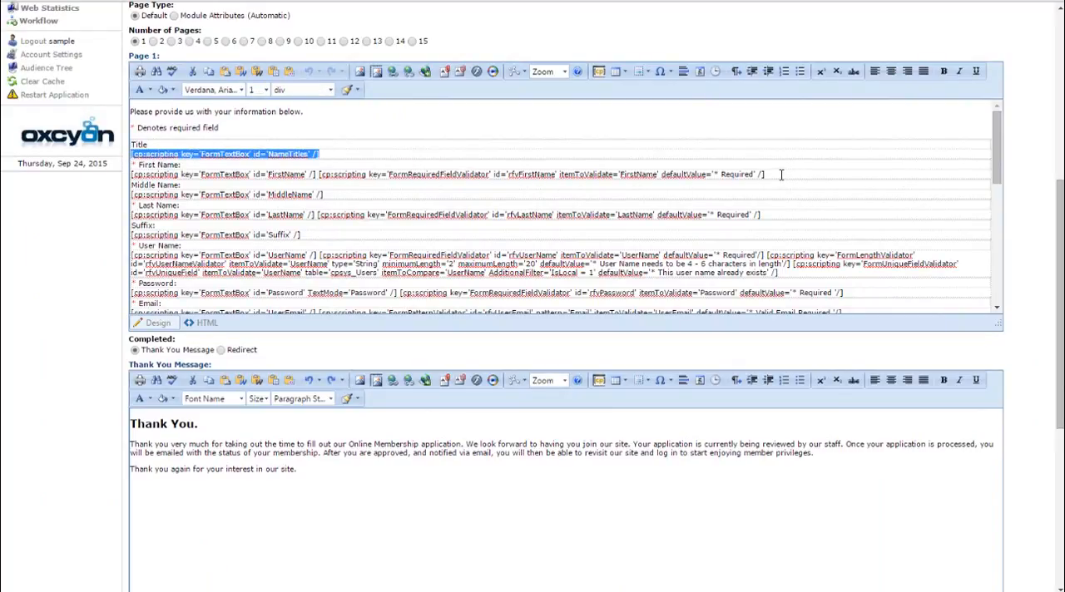
left_click_drag(183, 166, 143, 187)
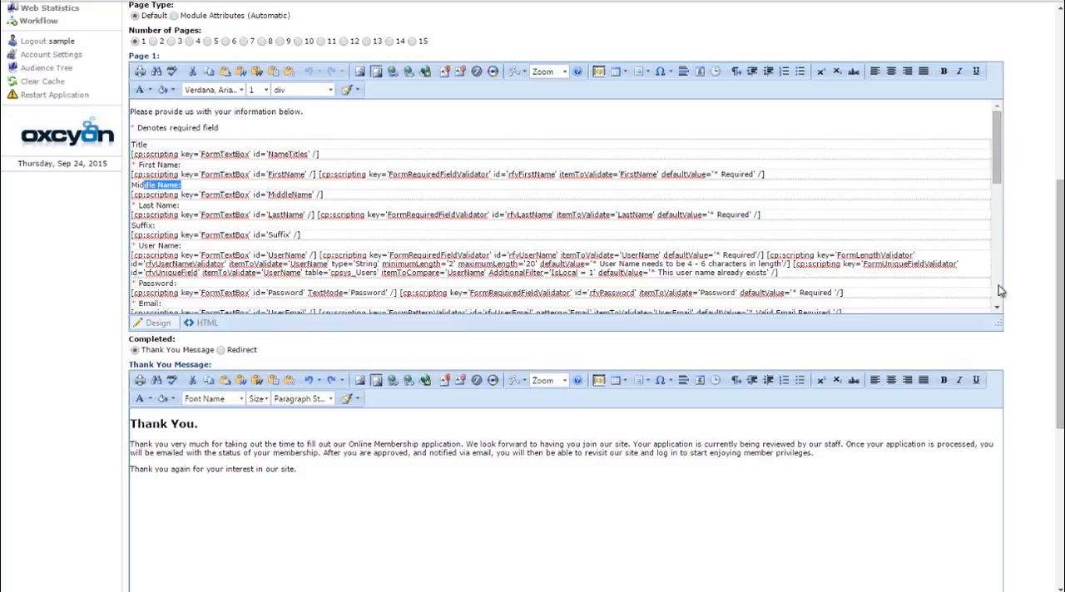
left_click_drag(999, 326, 977, 435)
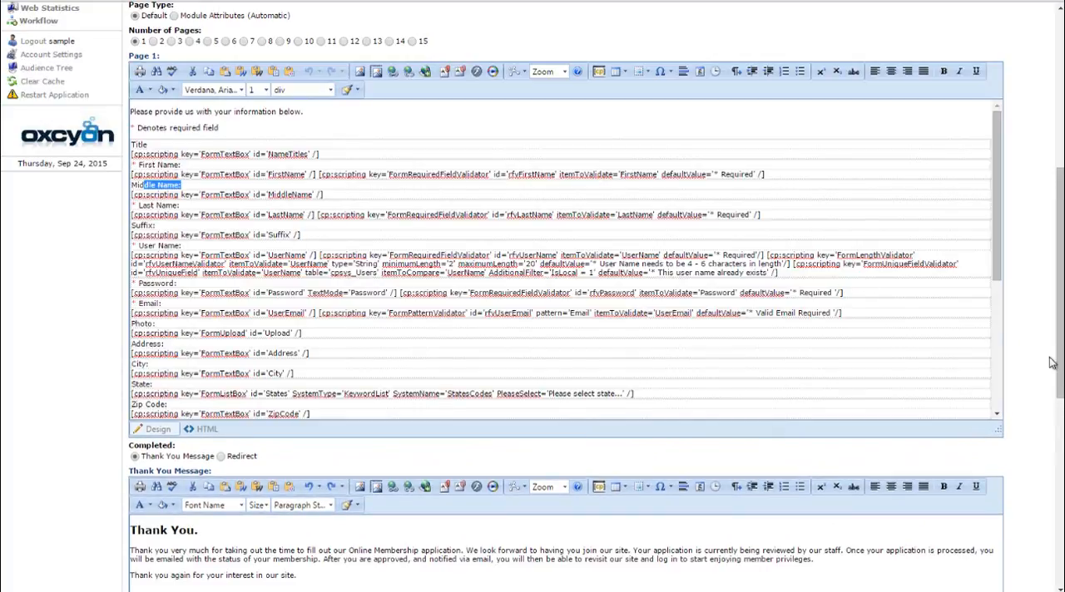
left_click_drag(1059, 374, 1057, 358)
left_click_drag(994, 469, 991, 406)
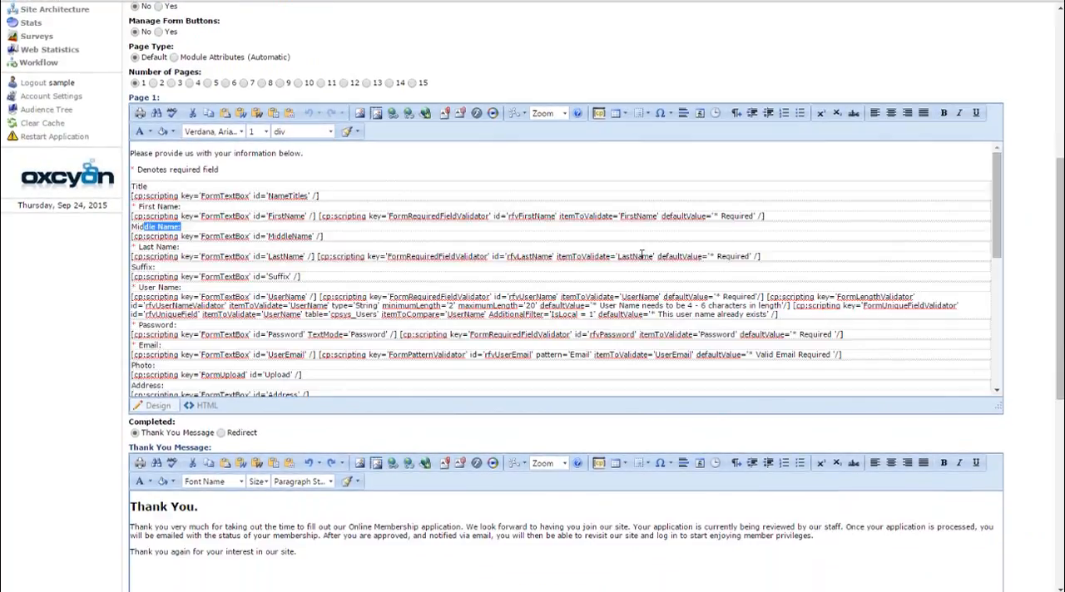
left_click_drag(1059, 299, 1059, 416)
left_click_drag(236, 232, 131, 226)
left_click(404, 294)
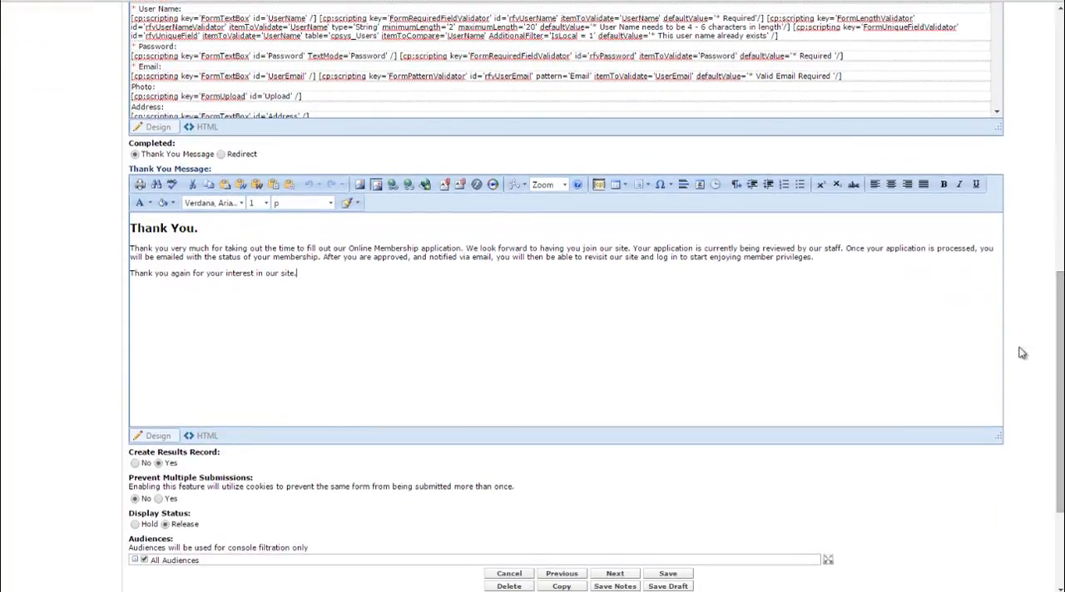
left_click_drag(1059, 398, 1022, 258)
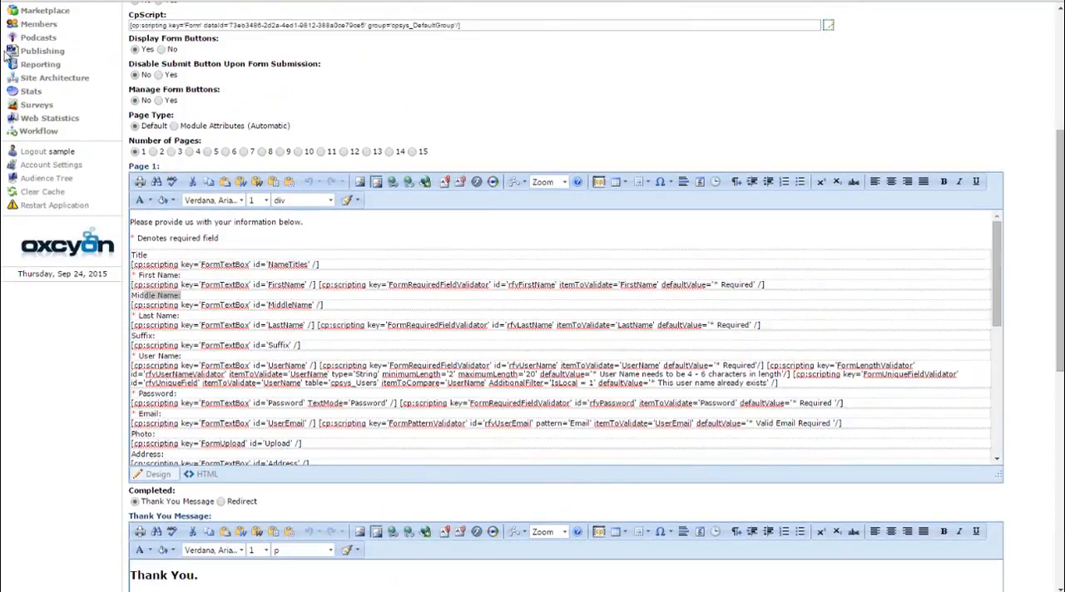
left_click_drag(1060, 287, 1057, 202)
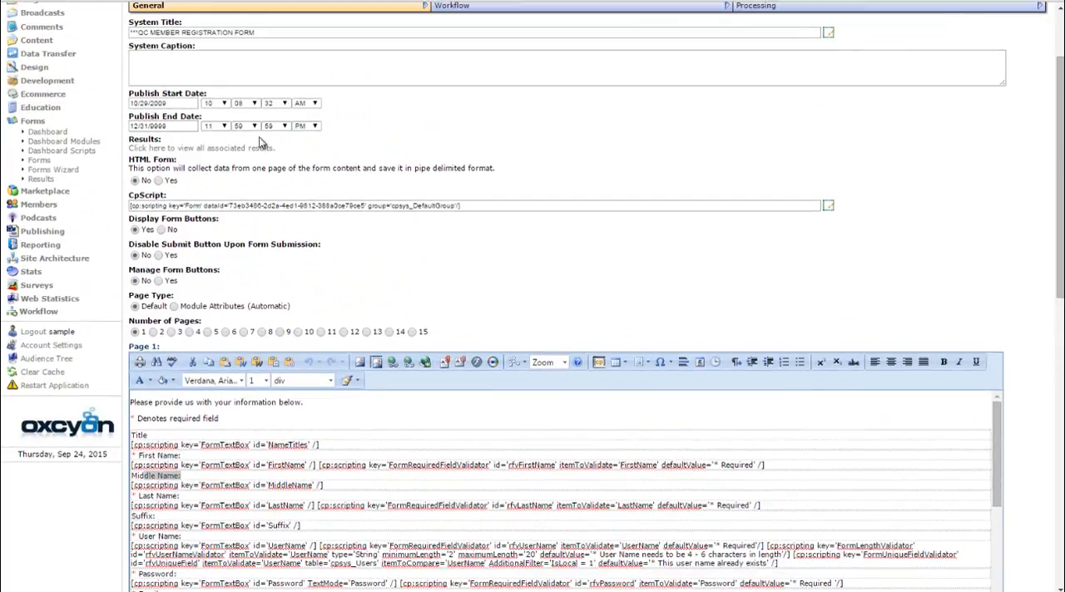
Return to the forms list and preview ***QC MEMBER REGISTRATION FORM, closing the preview window when done
left_click(39, 161)
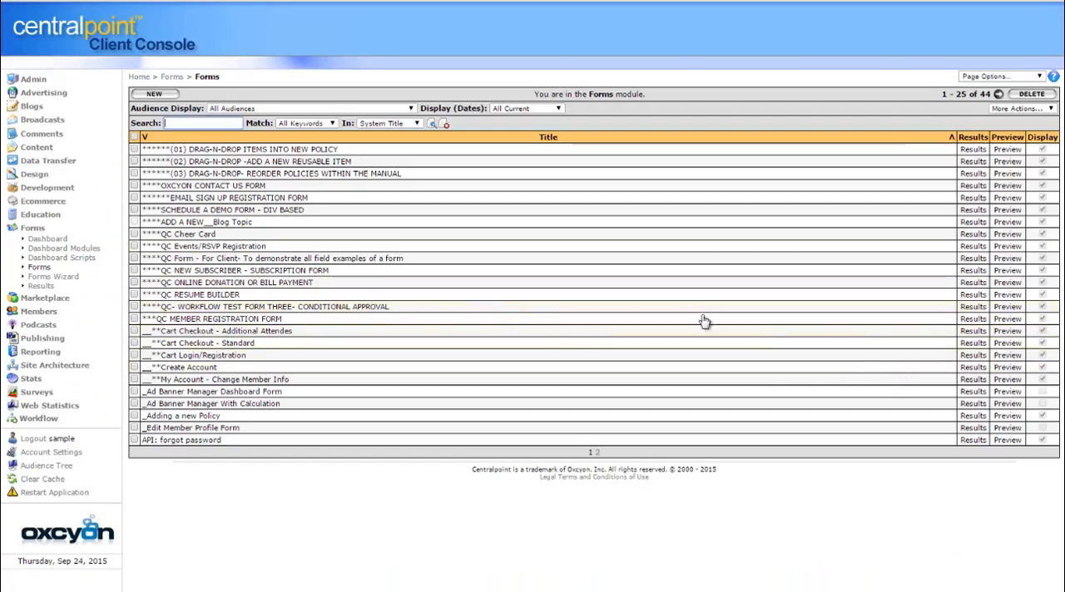
left_click(1008, 320)
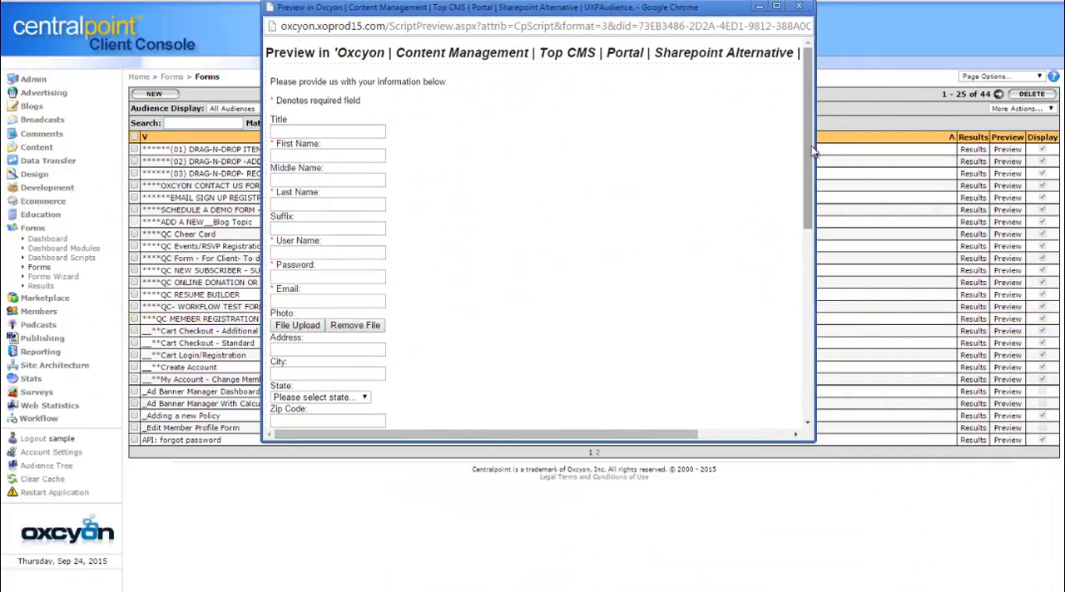
left_click_drag(804, 154, 800, 117)
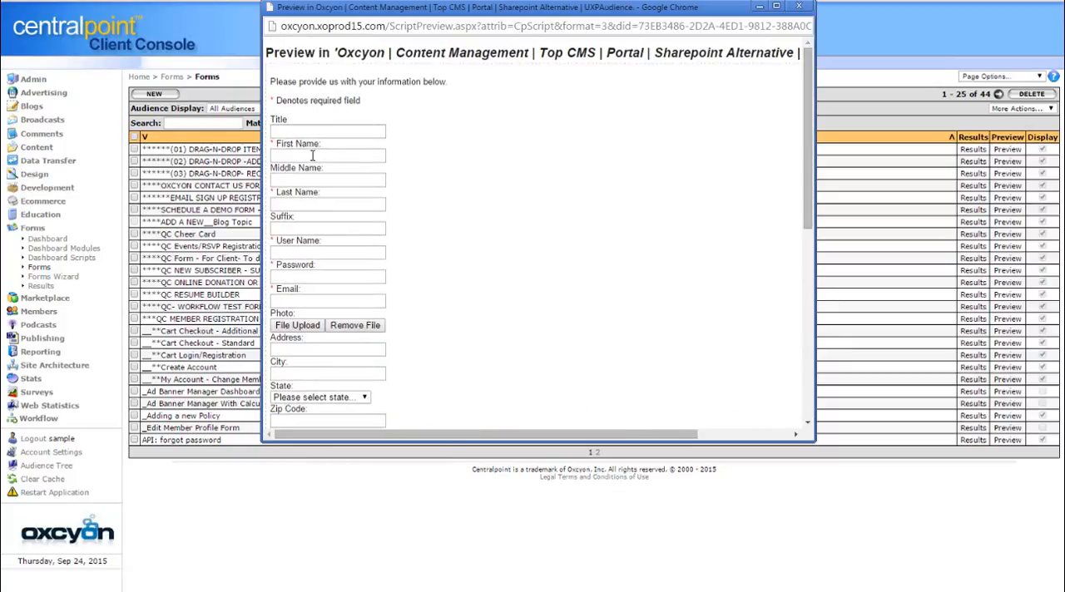
left_click(799, 6)
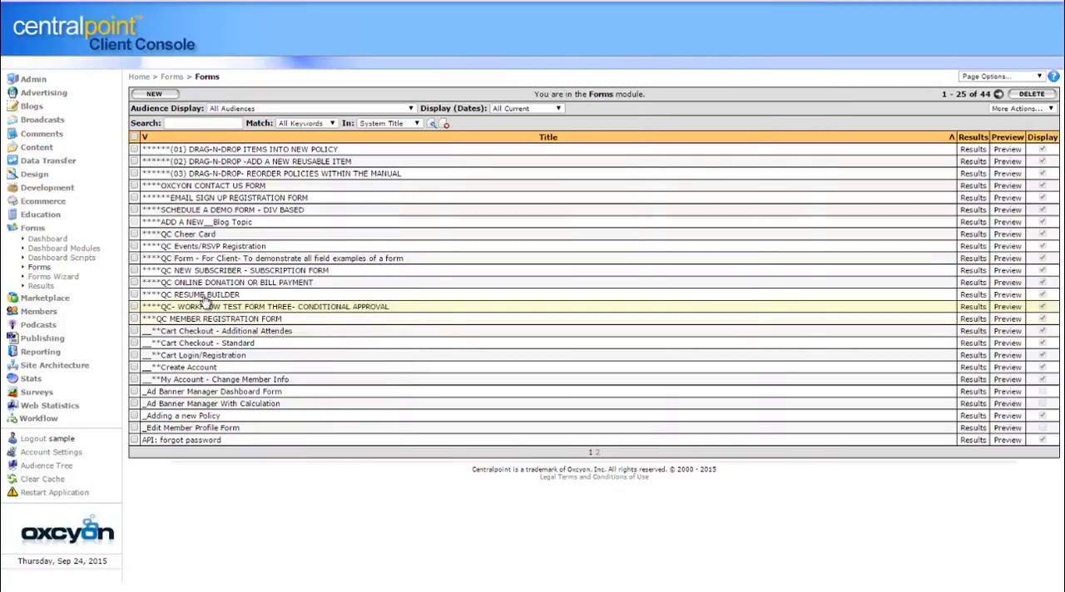
Save ***QC MEMBER REGISTRATION FORM with the "Title" label on Page 1 in bold, and check it in the form preview
left_click(250, 319)
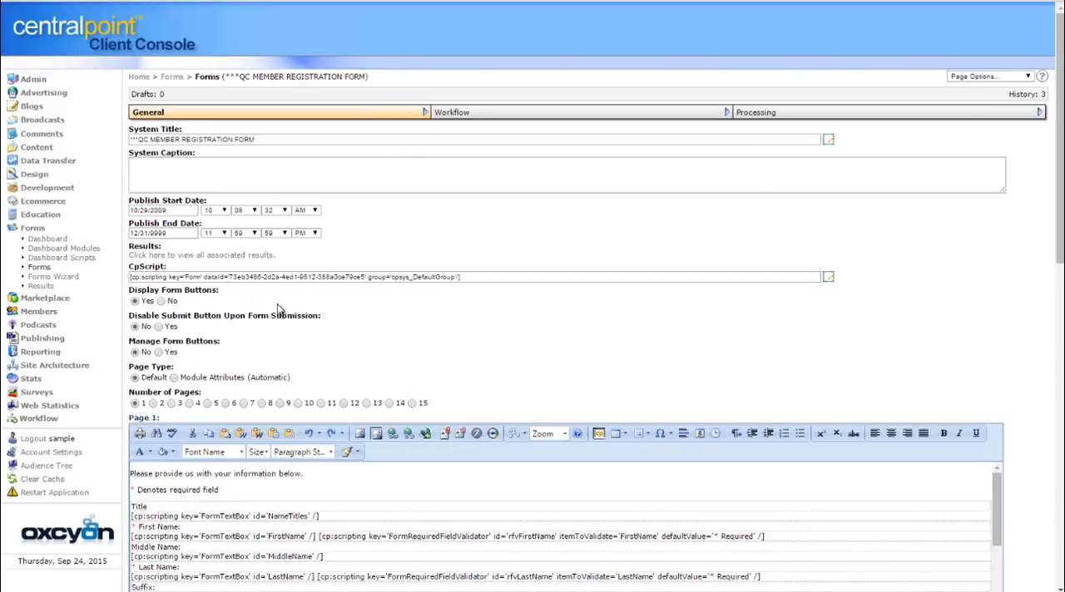
double_click(138, 507)
key("ctrl+b")
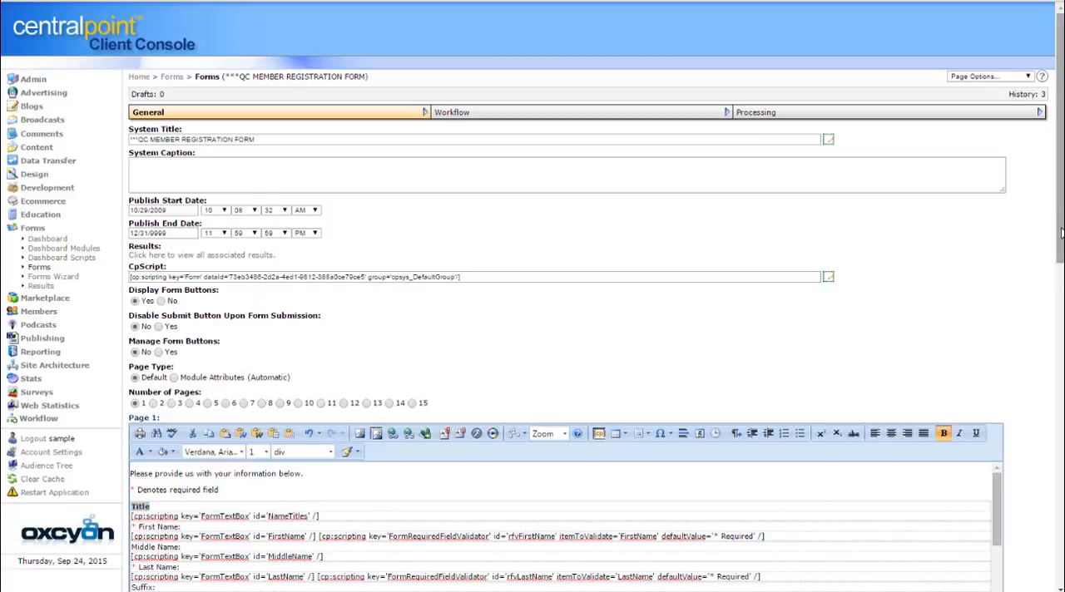
left_click_drag(1060, 231, 1024, 511)
scroll(1025, 510, "down", 3)
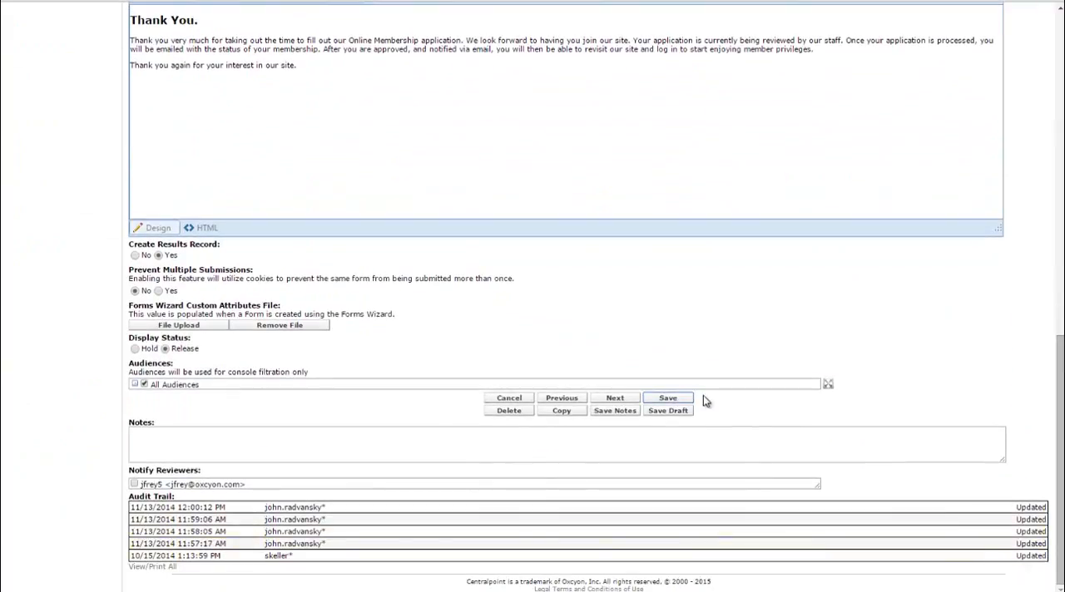
left_click(692, 398)
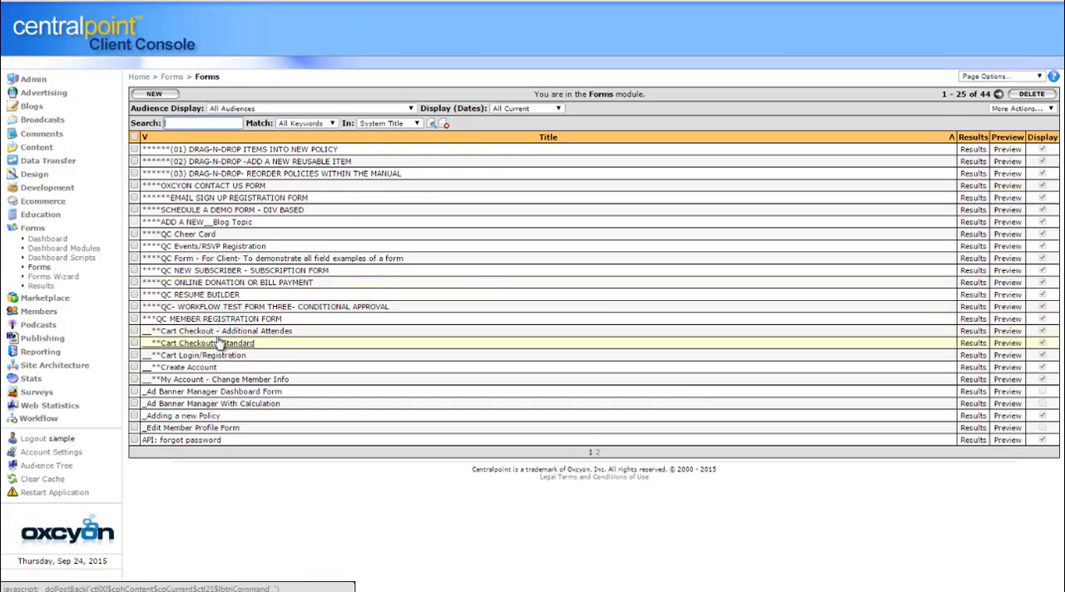
left_click(1008, 319)
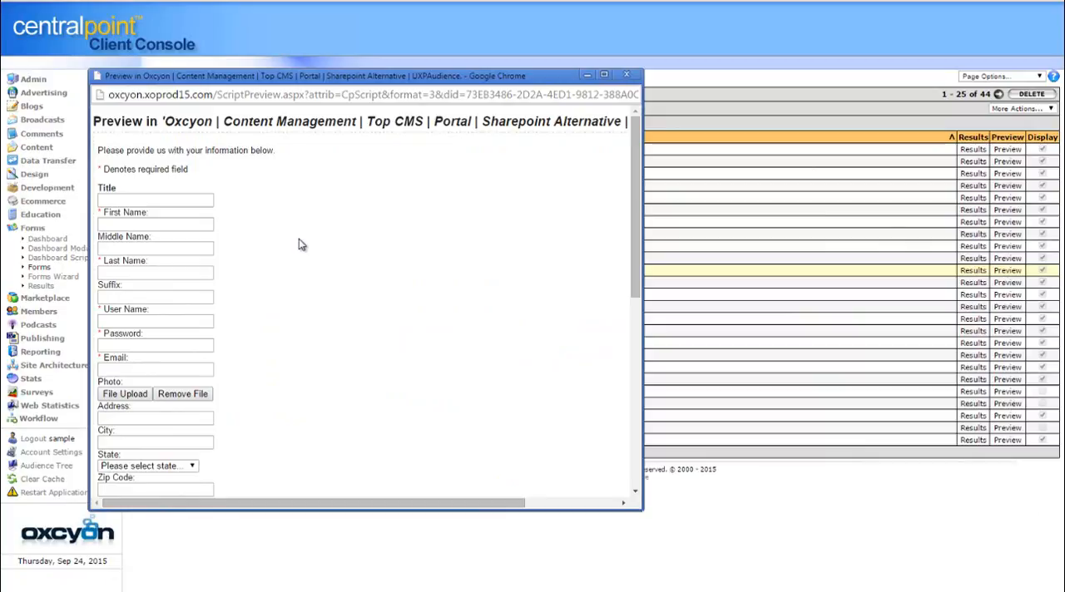
left_click(636, 76)
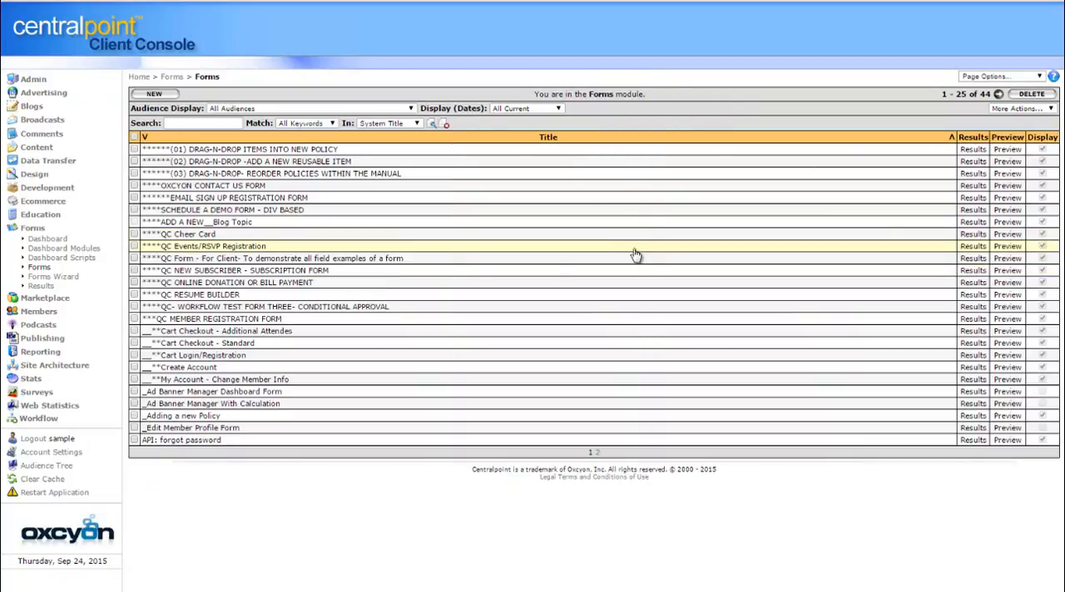
Reopen ***QC MEMBER REGISTRATION FORM and insert [FirstName] before the period in the "Thank You" heading of its Thank You Message
left_click(264, 321)
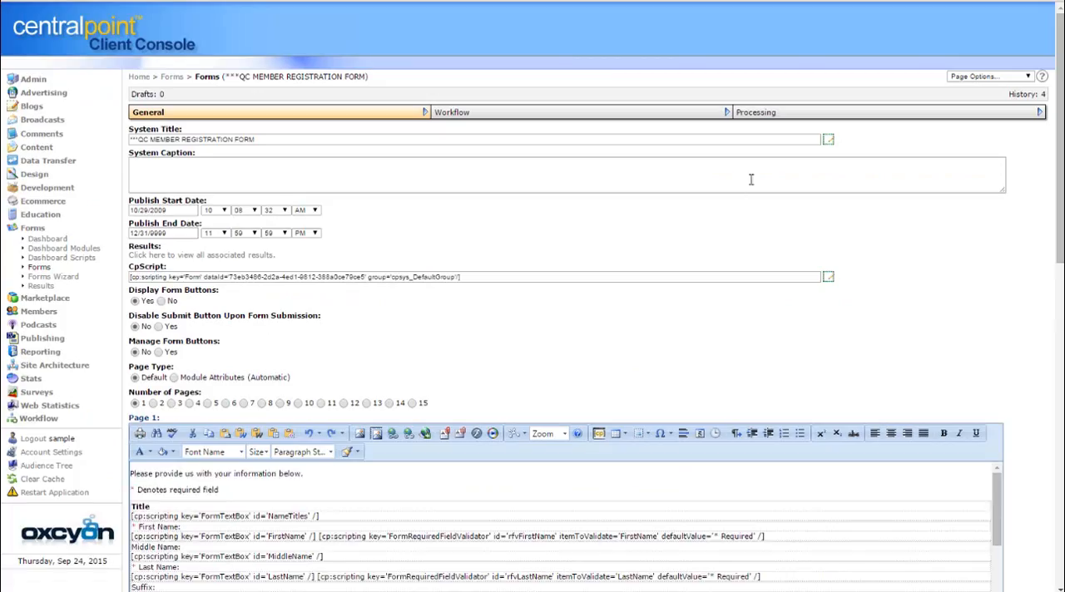
scroll(1055, 258, "down", 4)
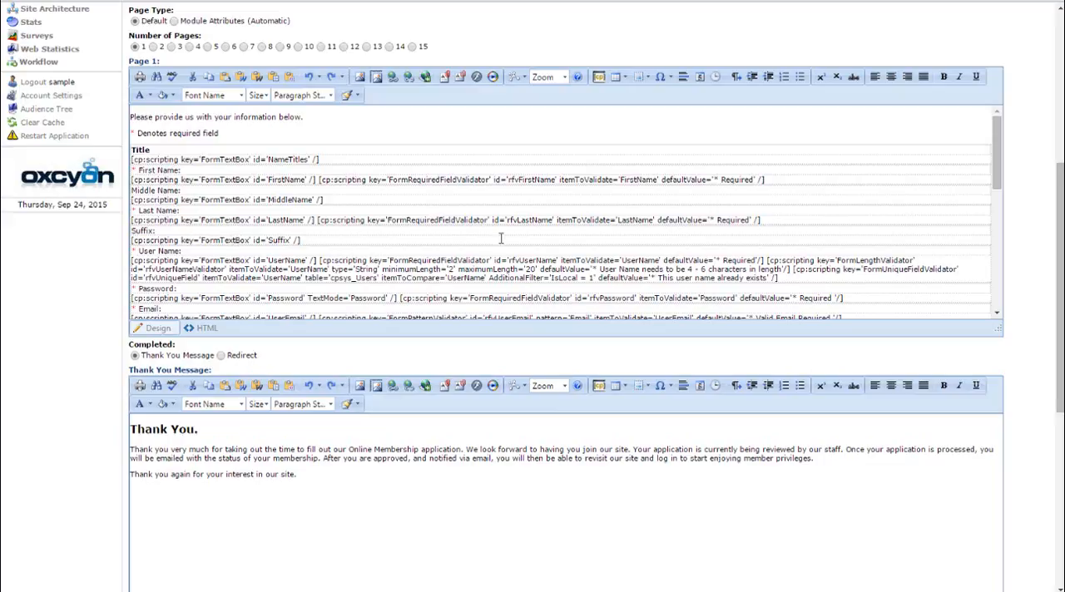
left_click(198, 430)
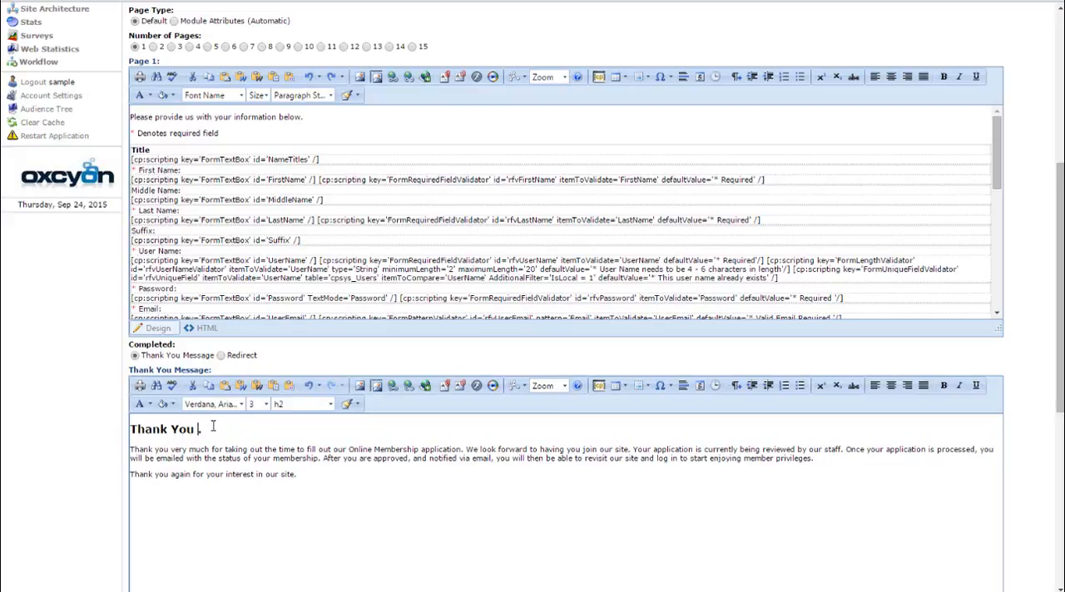
type("[FirstName]")
Try the Redirect completion option and its Redirect URL field, and restore the Thank You Message option
left_click_drag(1059, 399, 1059, 398)
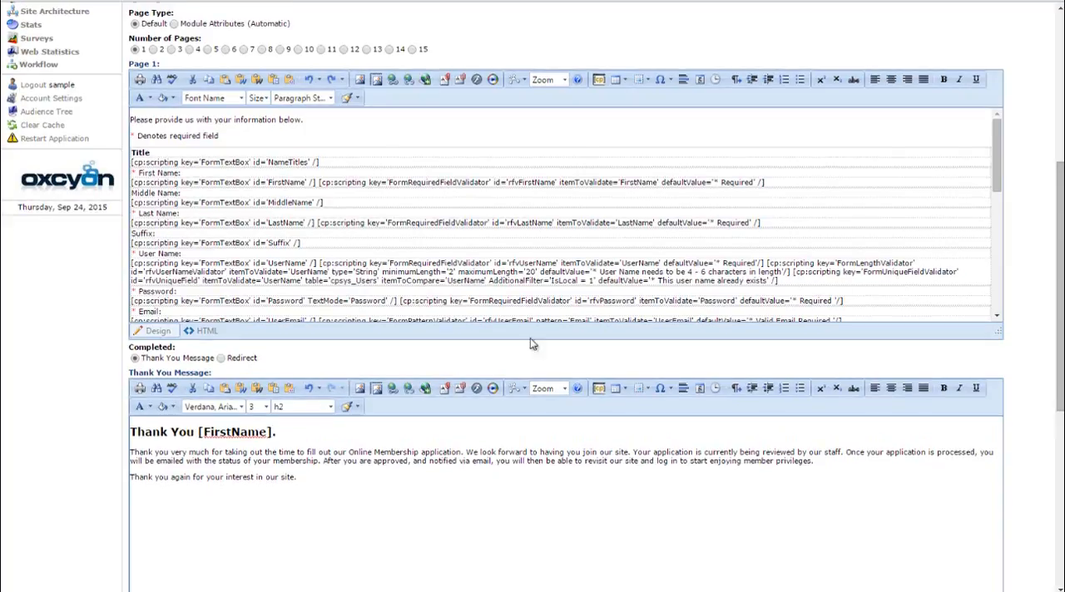
left_click(221, 359)
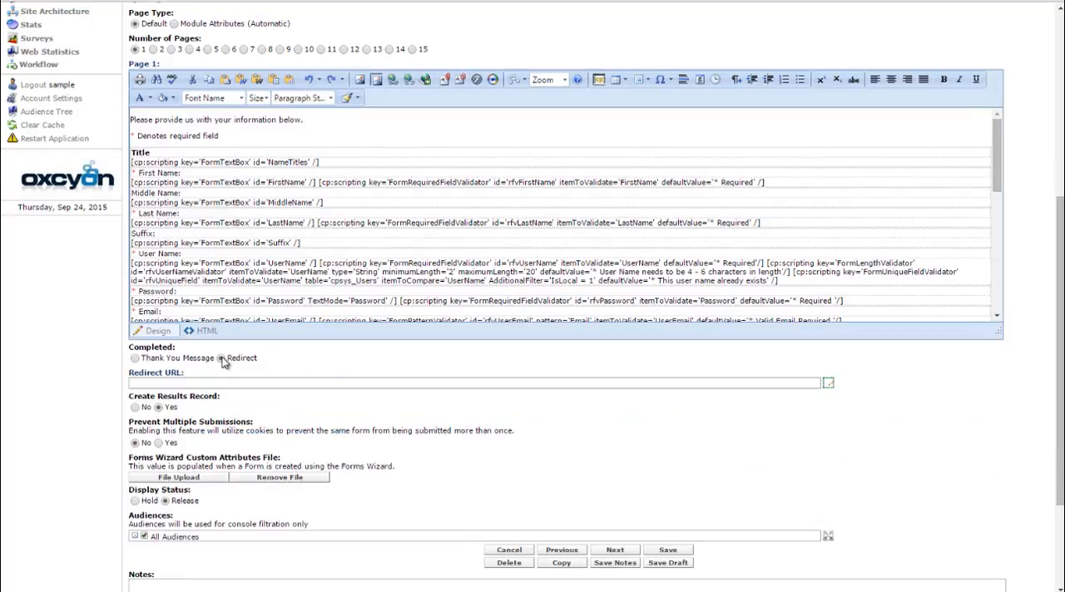
left_click(200, 384)
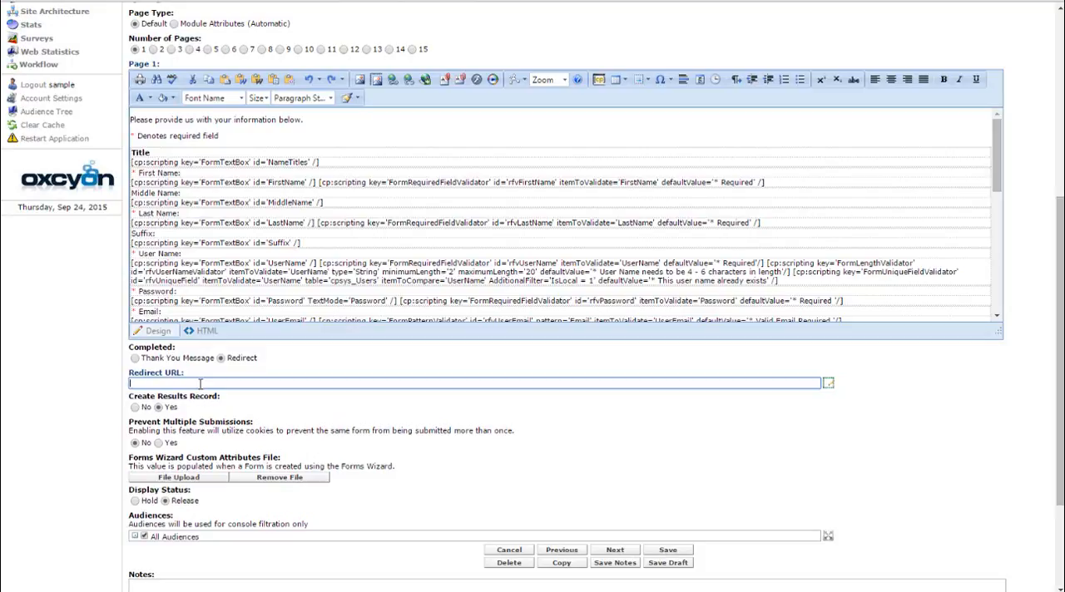
left_click(135, 359)
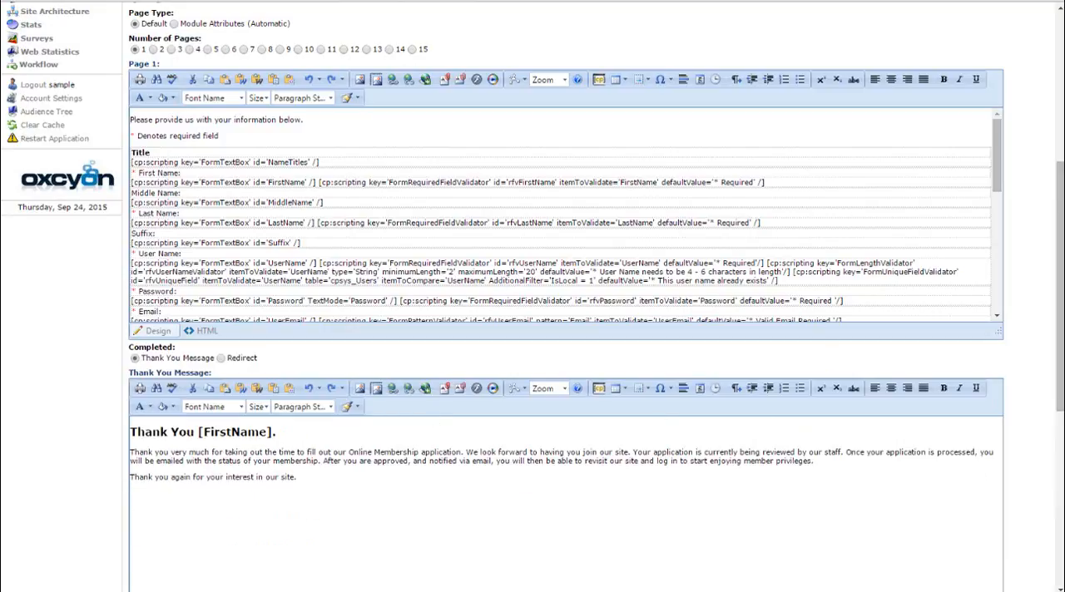
Set the number of pages to 5 to view the additional page editors, and reset it to 1
scroll(1058, 289, "up", 2)
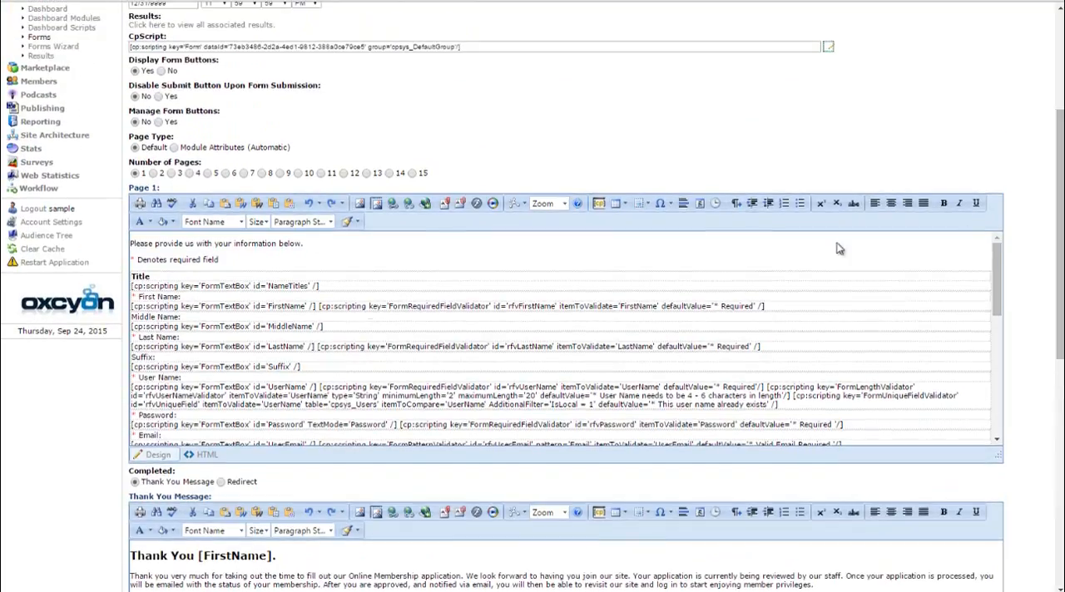
left_click(208, 174)
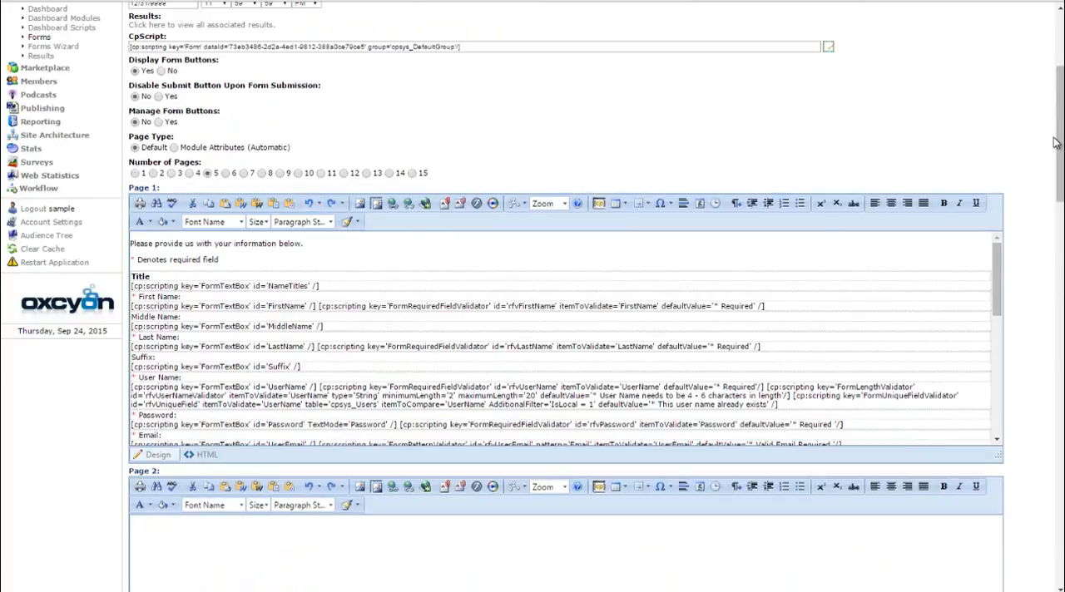
mouse_move(1061, 160)
left_mouse_down()
mouse_move(1062, 416)
mouse_move(1059, 151)
left_mouse_up()
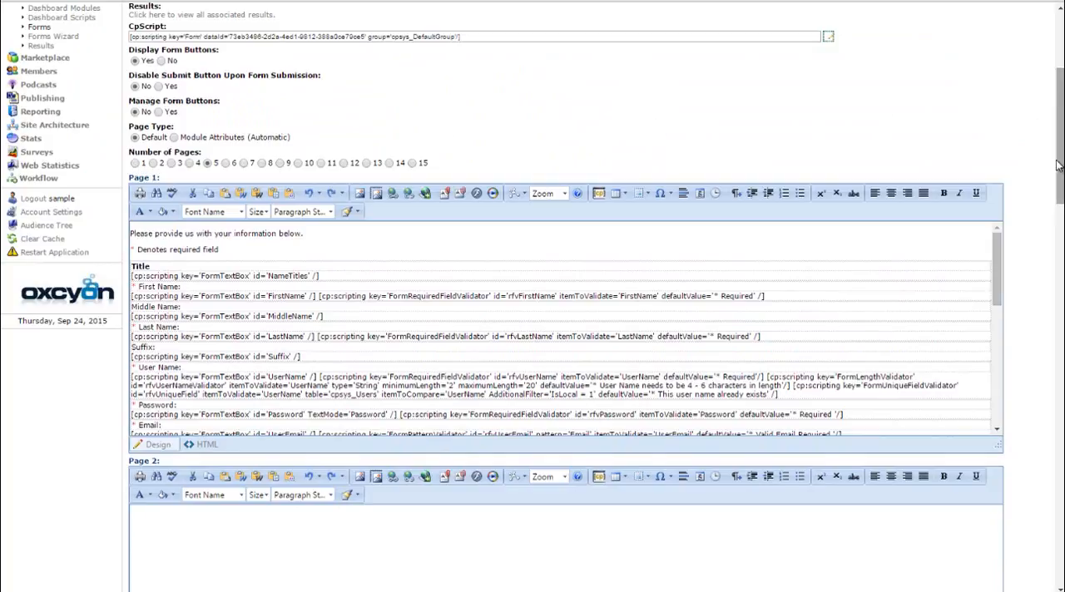
left_click_drag(1058, 166, 1040, 374)
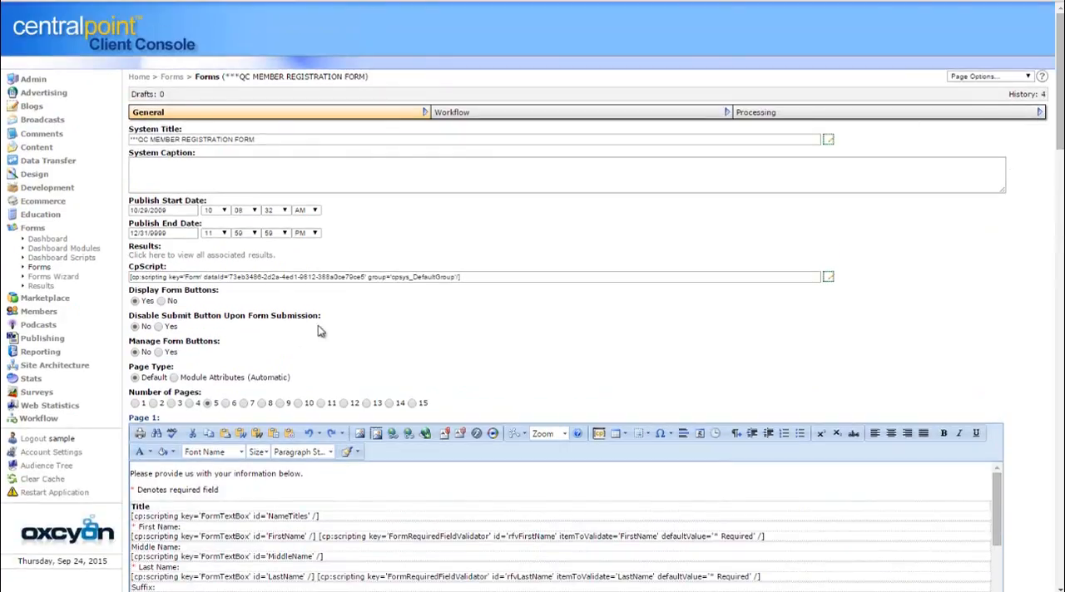
left_click(137, 403)
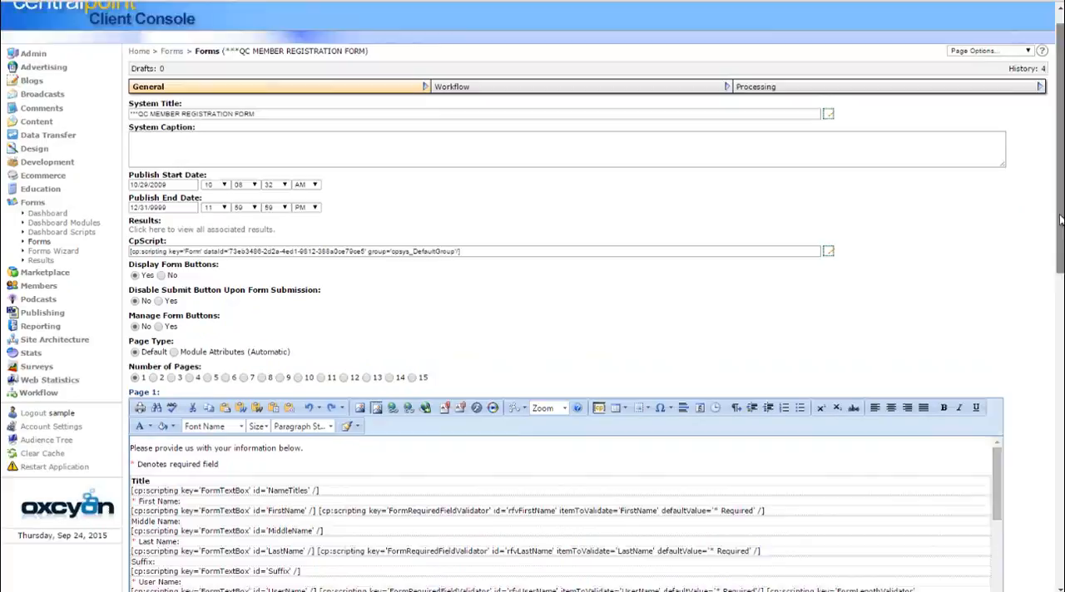
Review the form's General settings, and examine the From address and Subject of the approval email in its Workflow settings
left_click_drag(1058, 200, 1059, 418)
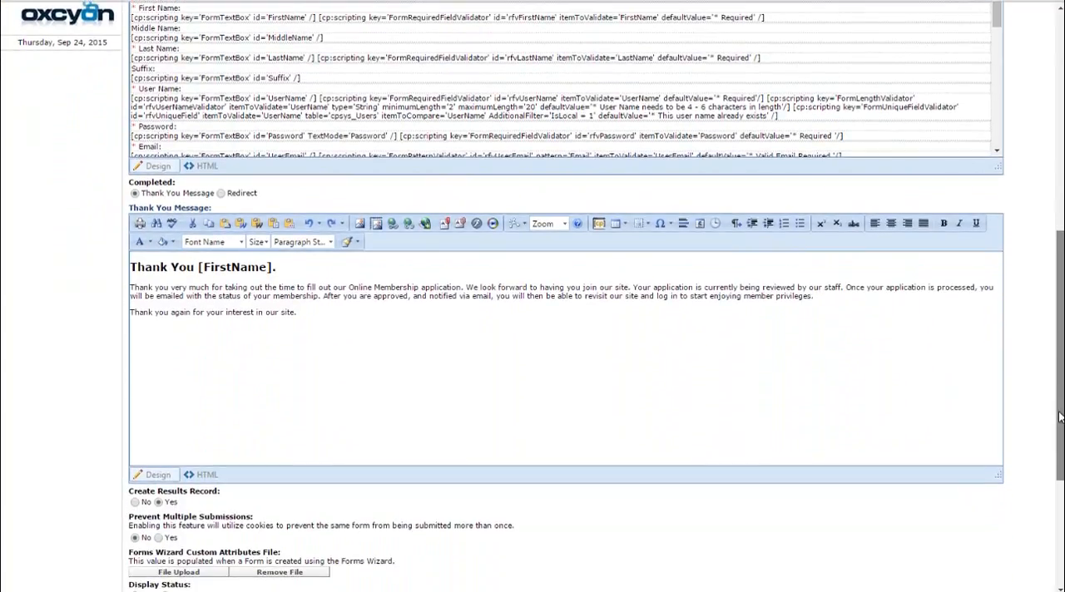
left_click_drag(1059, 418, 1030, 159)
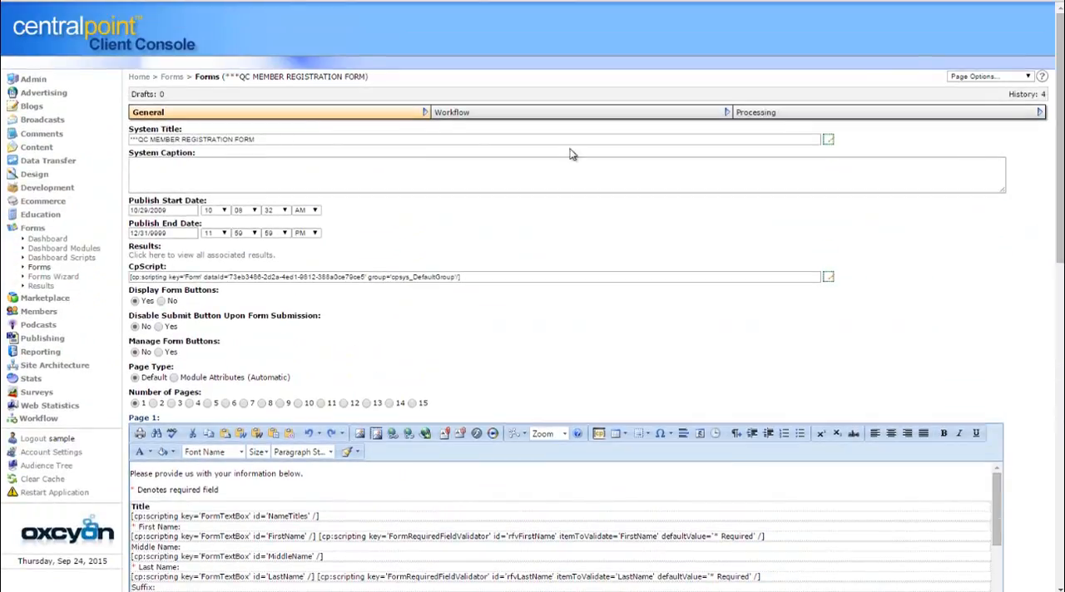
left_click(516, 114)
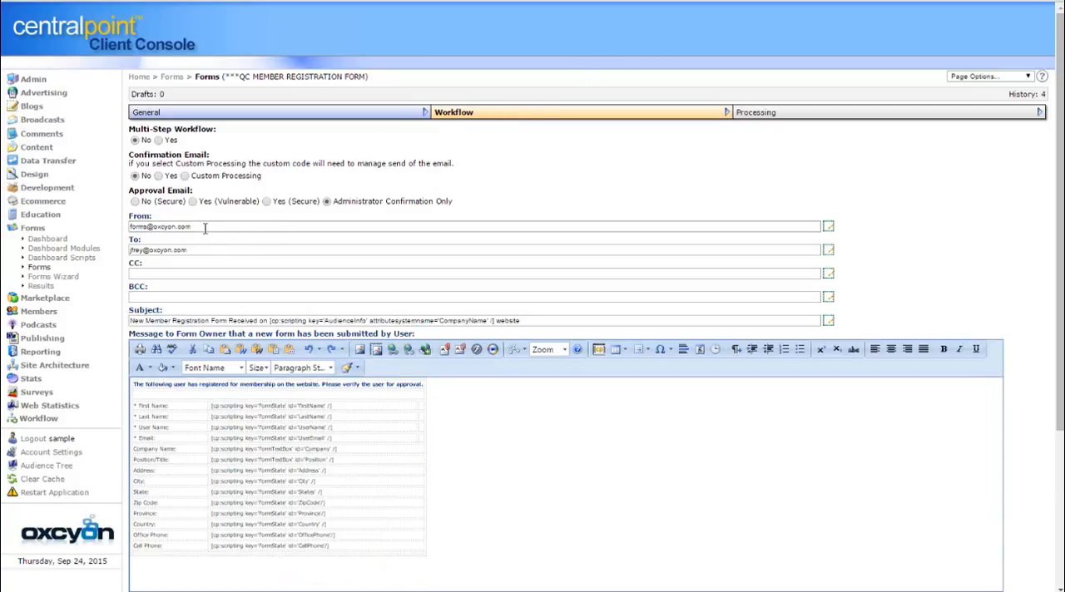
left_click_drag(210, 229, 102, 224)
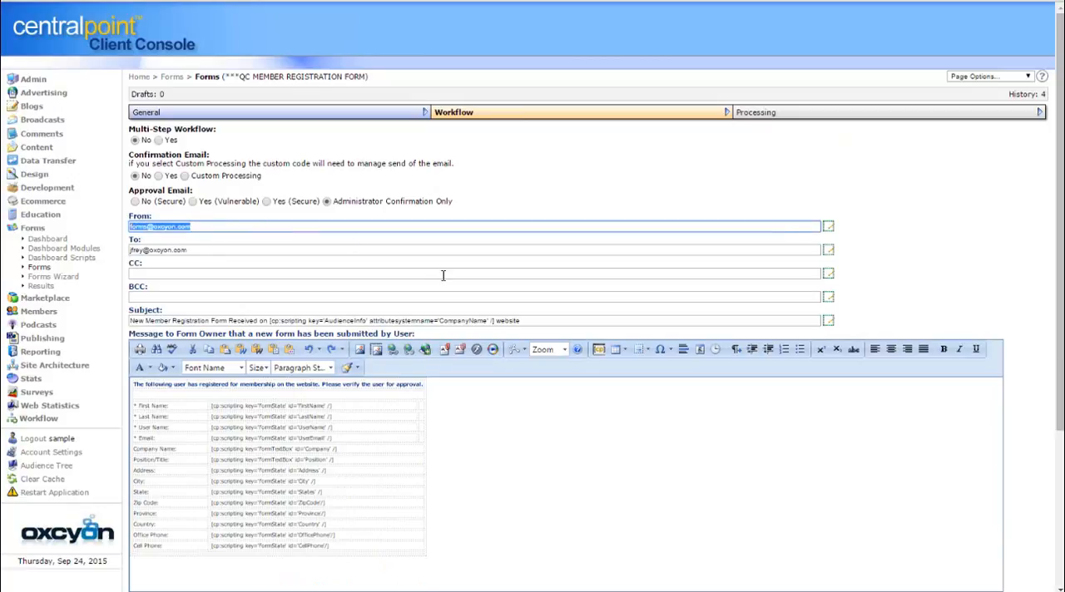
left_click(537, 323)
left_click_drag(537, 323, 70, 315)
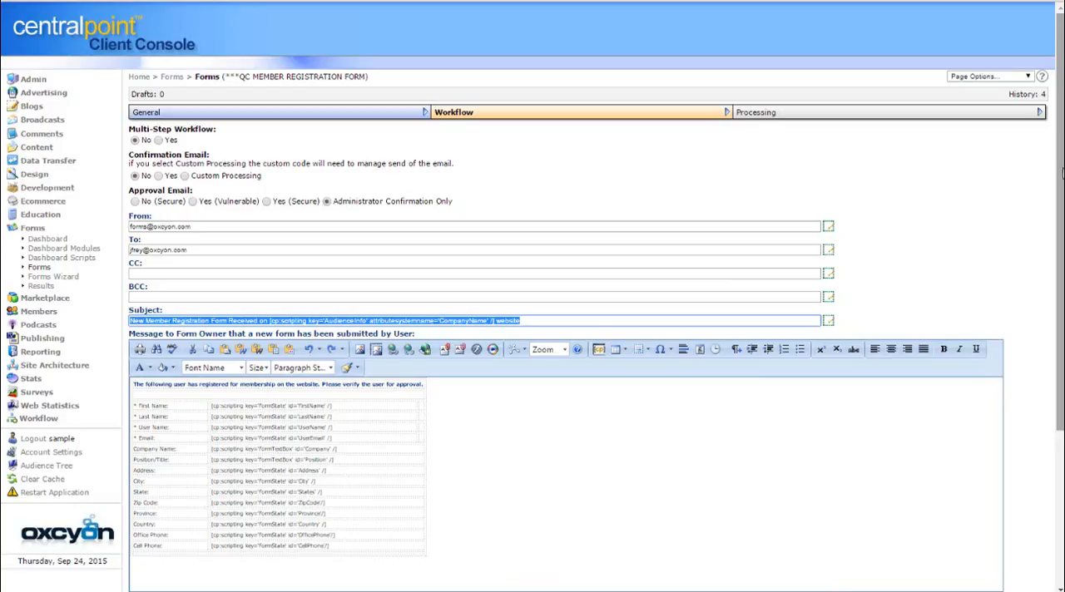
mouse_move(1055, 171)
left_mouse_down()
mouse_move(1055, 333)
mouse_move(1053, 169)
left_mouse_up()
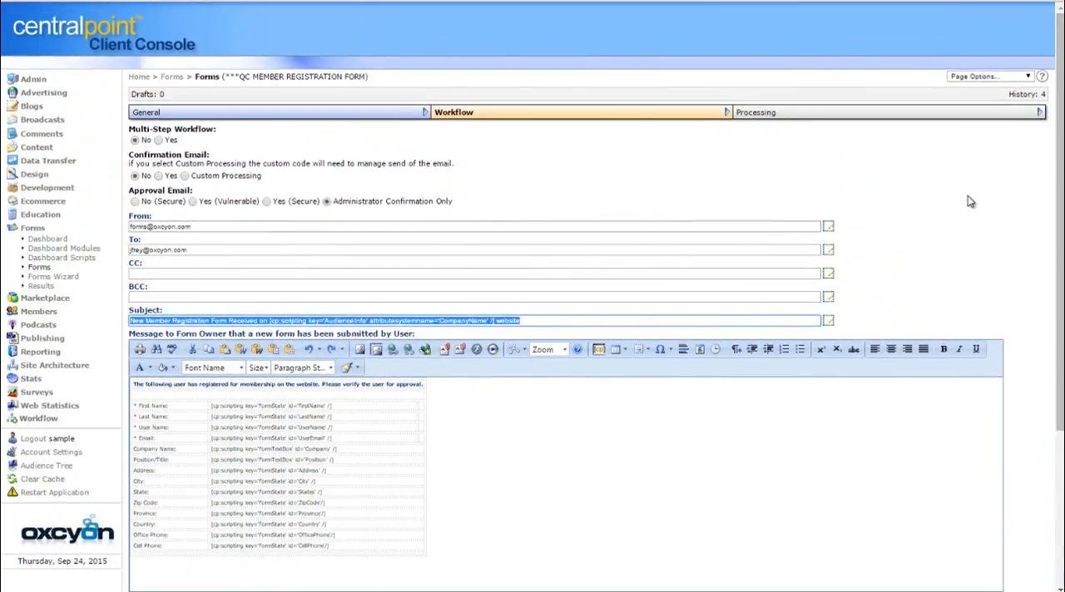
Try the Yes (Vulnerable) and Yes (Secure) approval email options, and enable the multi-step workflow with the Test New Policy configuration
left_click(194, 203)
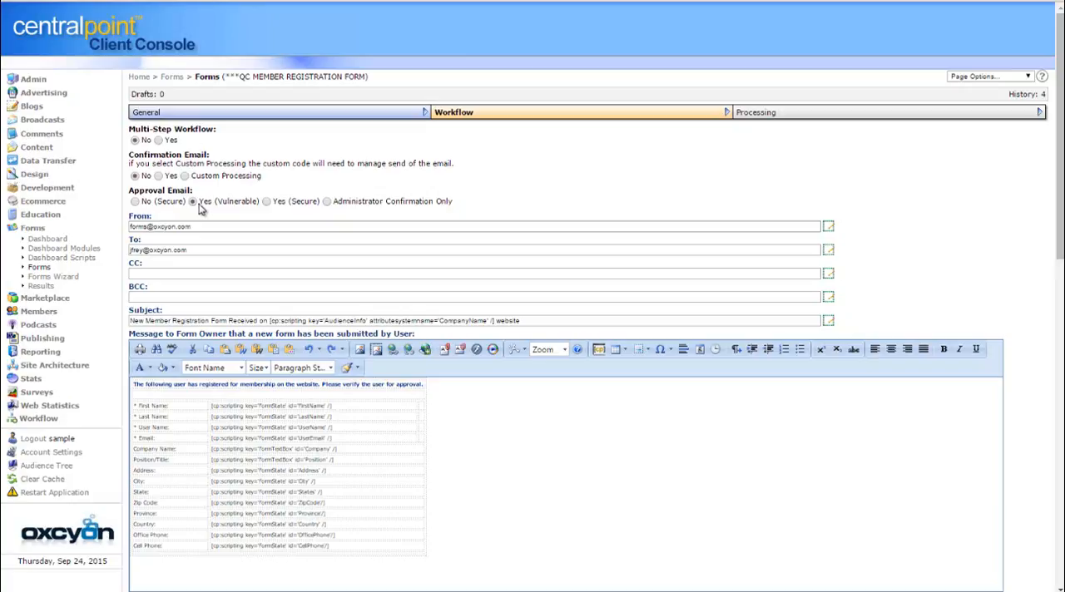
left_click(267, 202)
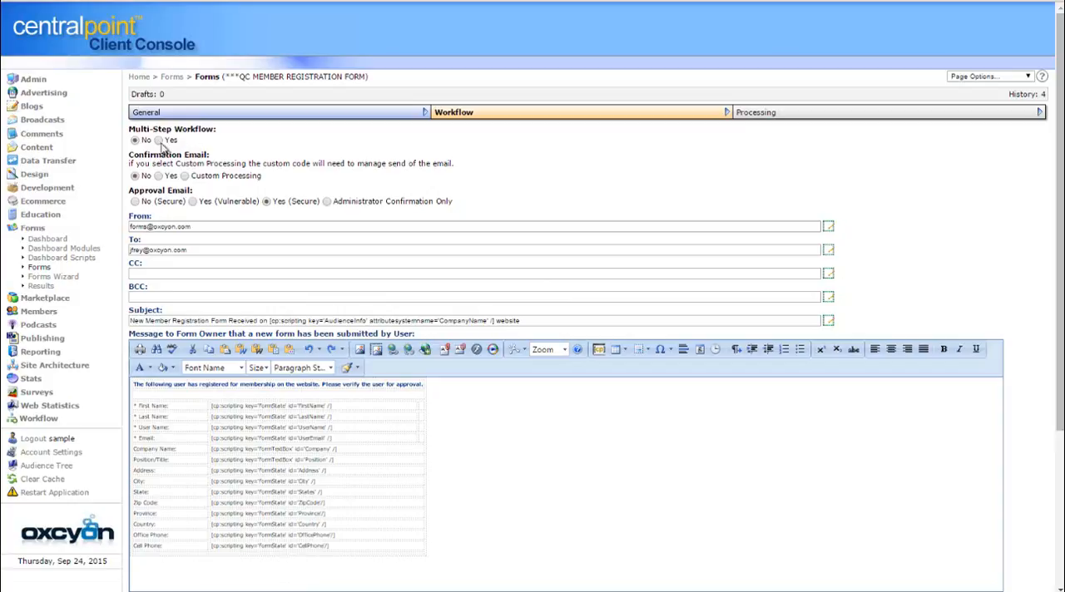
left_click_drag(192, 227, 94, 216)
left_click(406, 202)
left_click(158, 140)
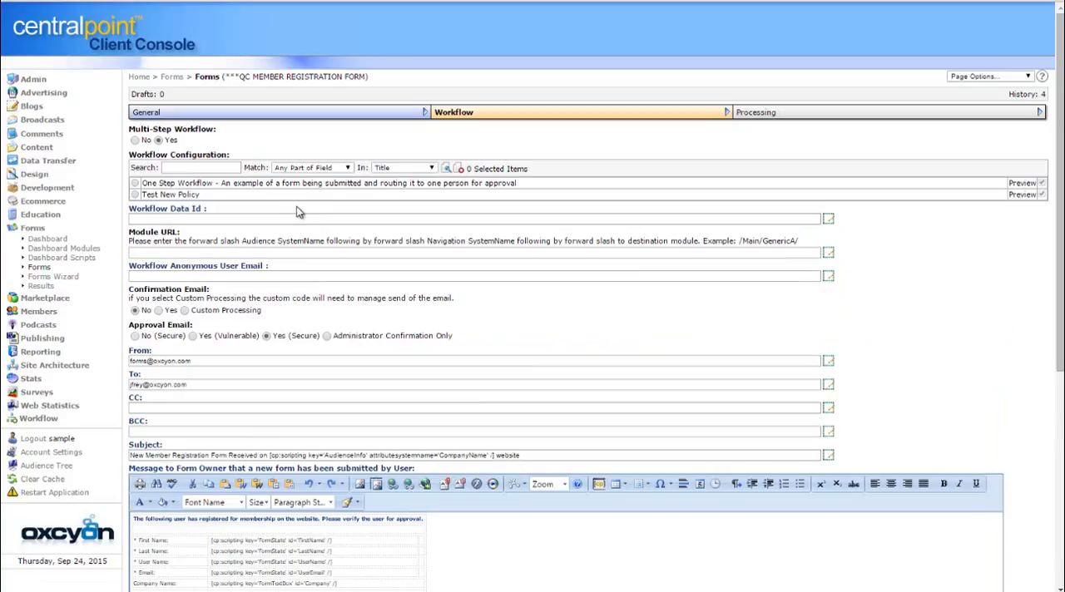
left_click(134, 194)
Create a new workflow configuration titled "Multi Step Workflow" in the Workflow Configuration module
left_click(49, 420)
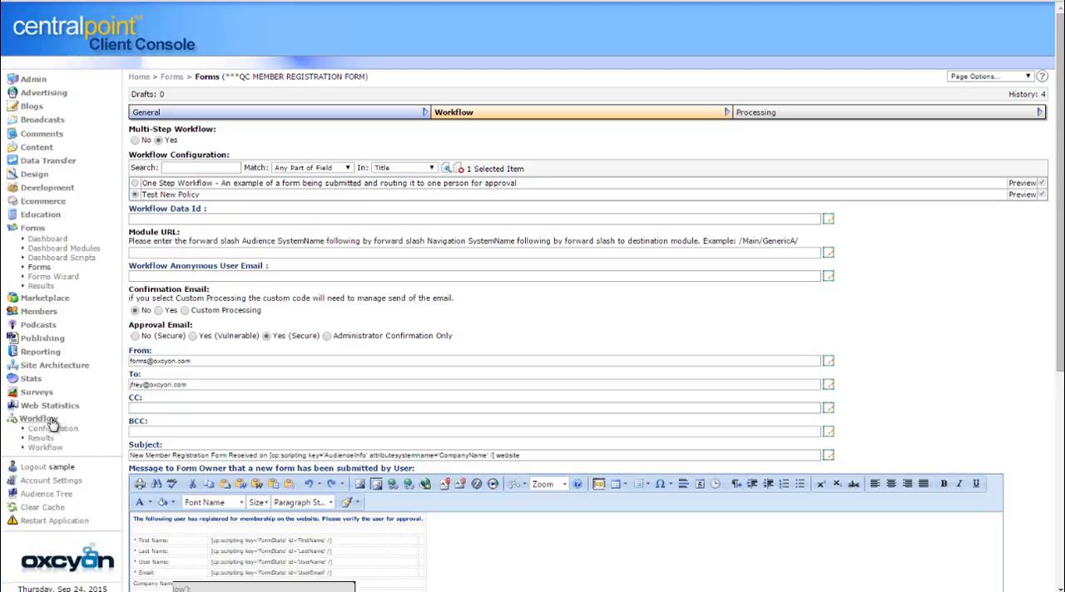
left_click(66, 431)
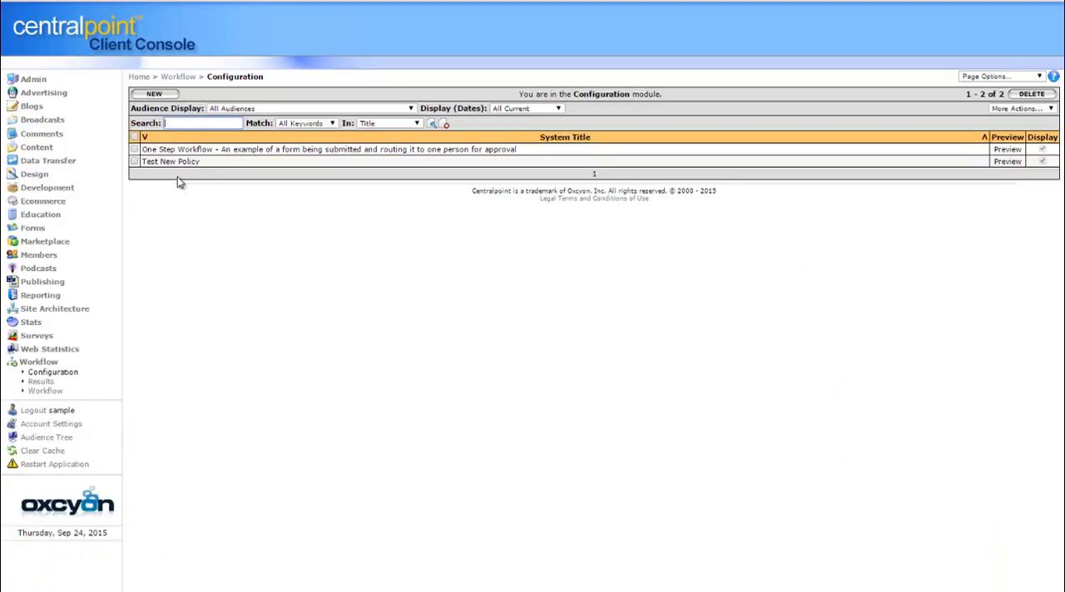
left_click(156, 95)
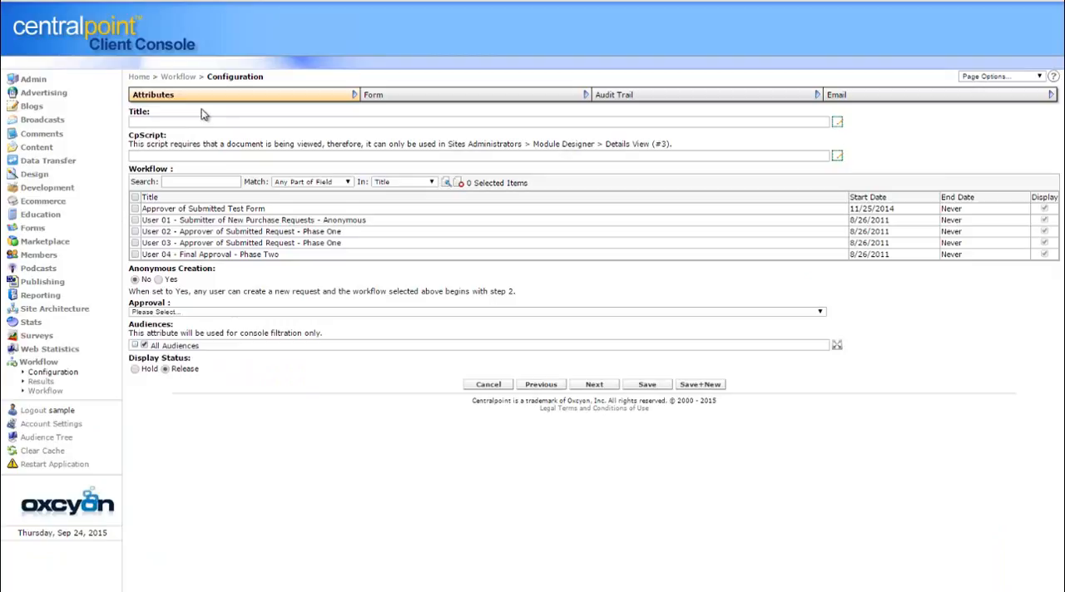
left_click(282, 122)
type("Mu")
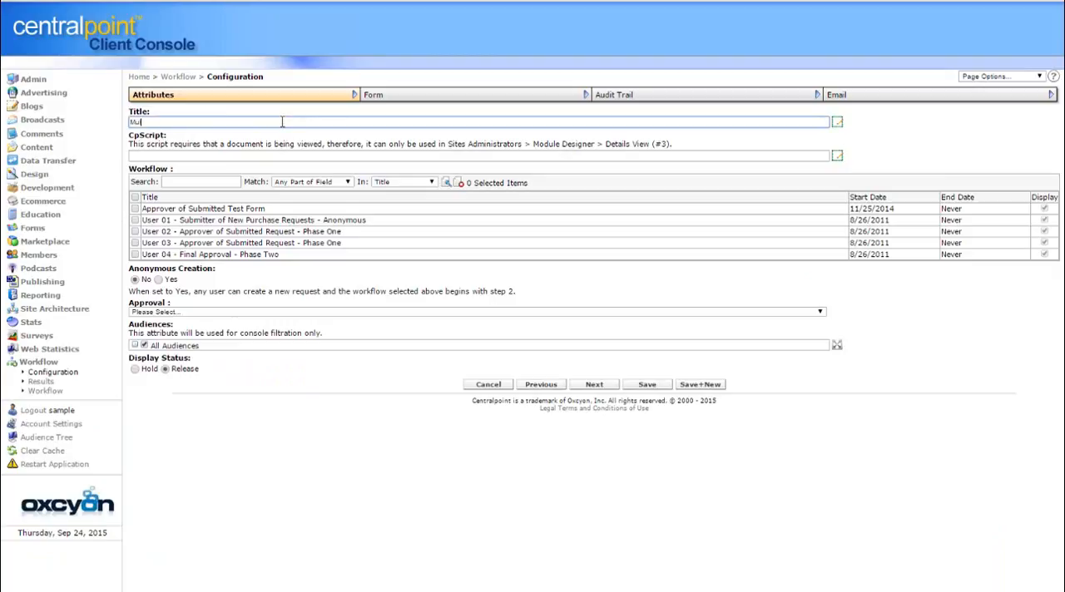
type("lti Step Workflow")
Assign the User 01 through User 04 workflow entries to the configuration, set Approval to All Reviewers, and save it
left_click(135, 221)
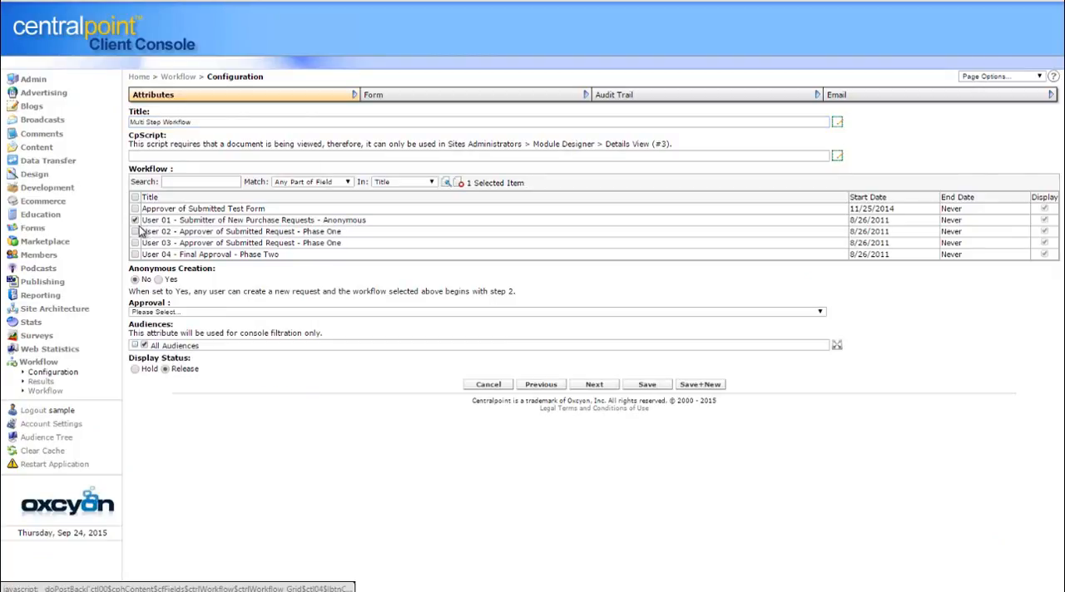
left_click(136, 231)
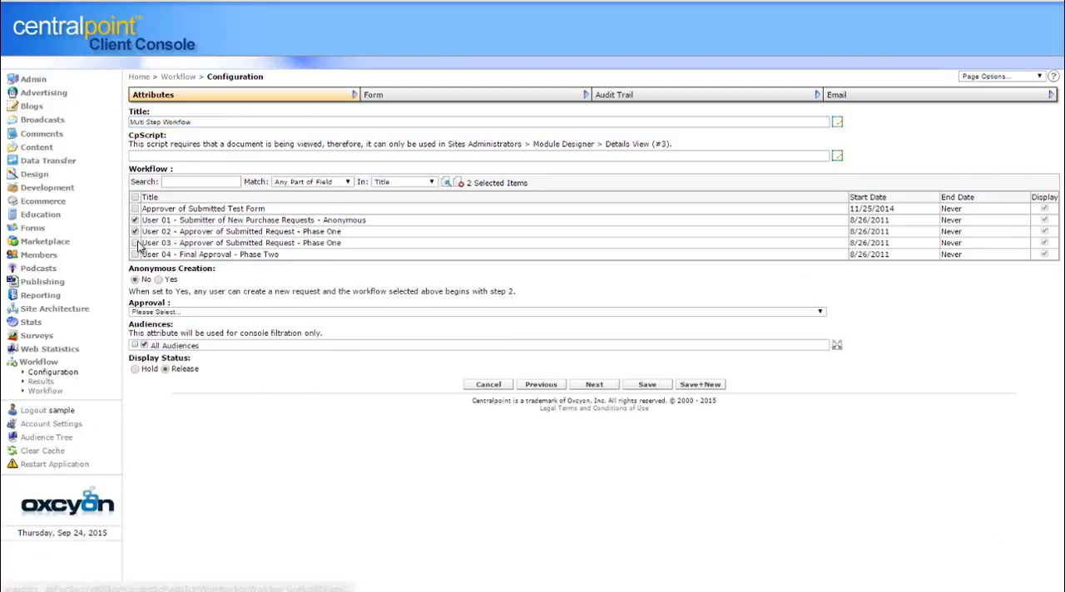
left_click(136, 243)
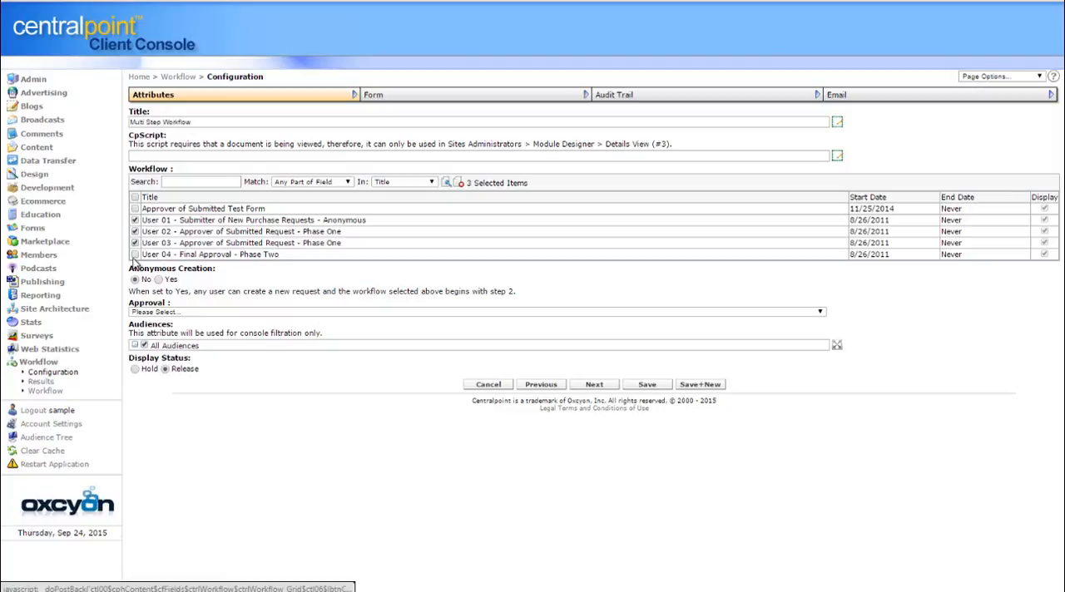
left_click(136, 255)
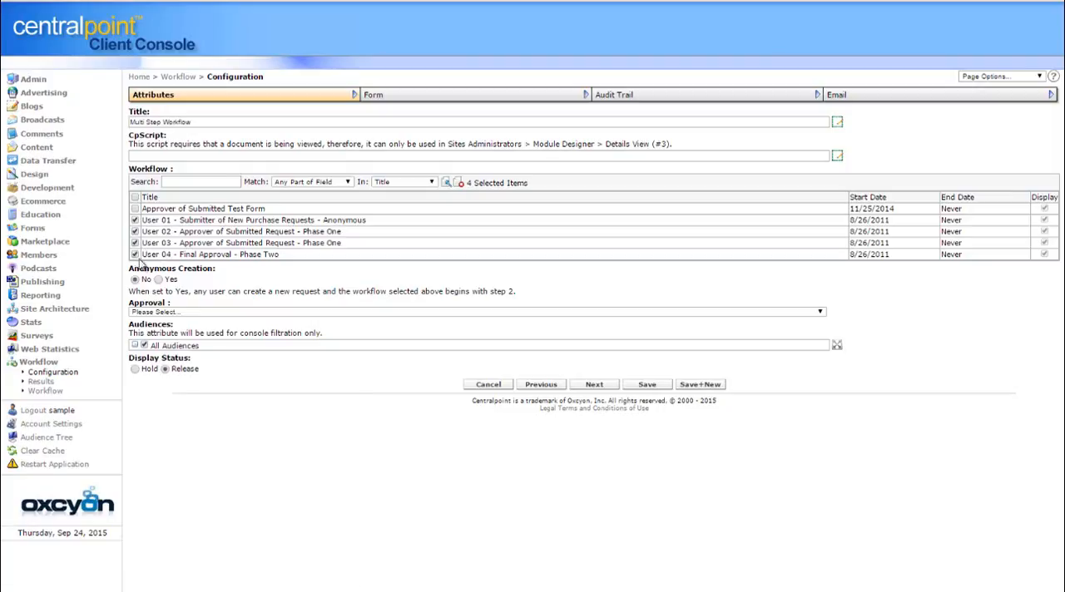
left_click(239, 315)
left_click(696, 328)
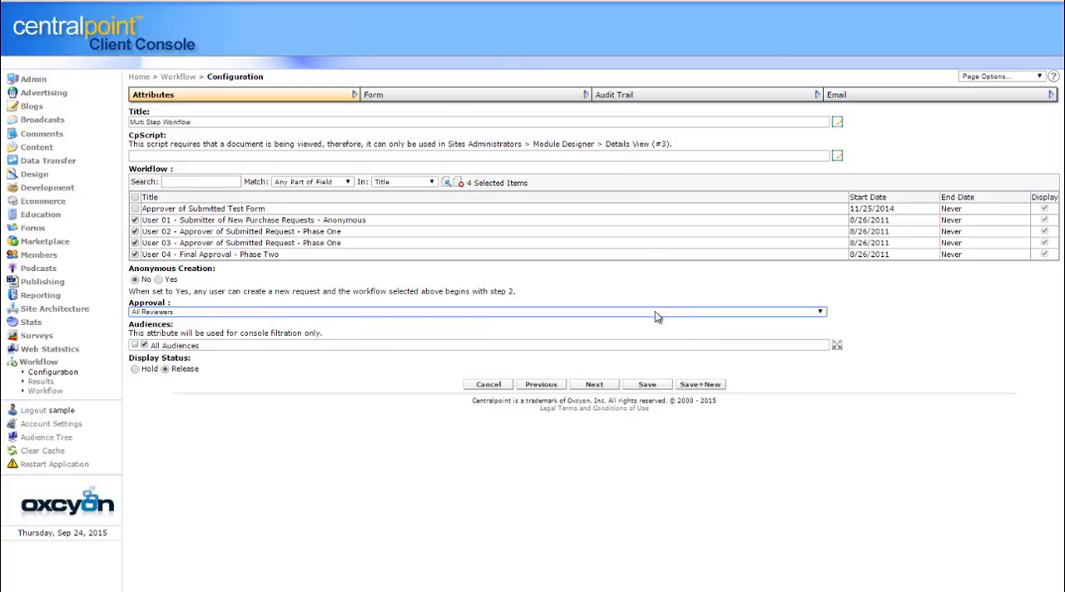
left_click(654, 385)
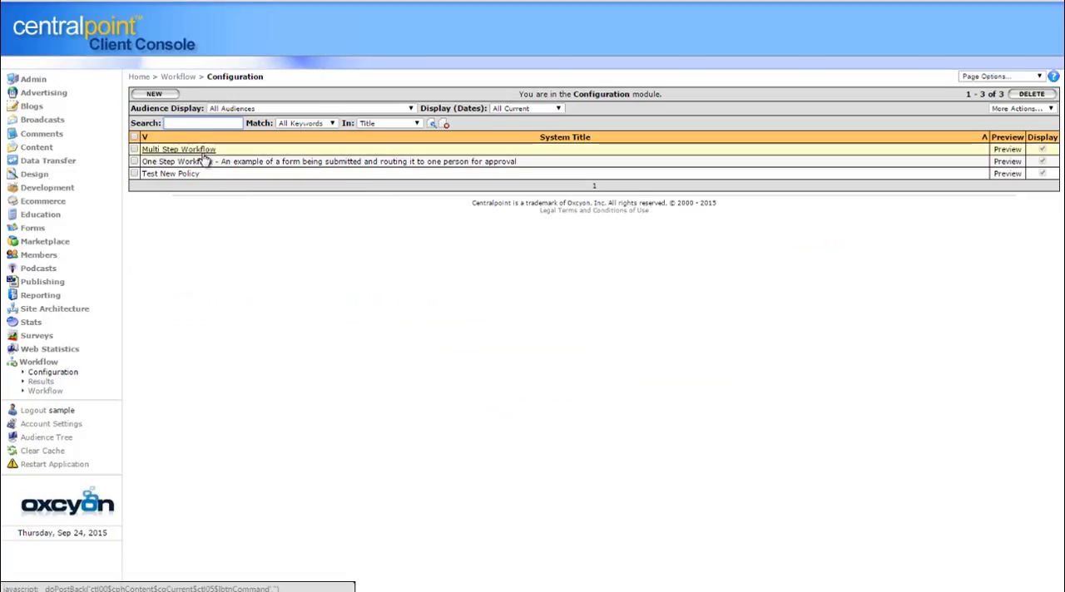
Reopen ***QC MEMBER REGISTRATION FORM from the Forms list and show its Workflow settings
left_click(34, 233)
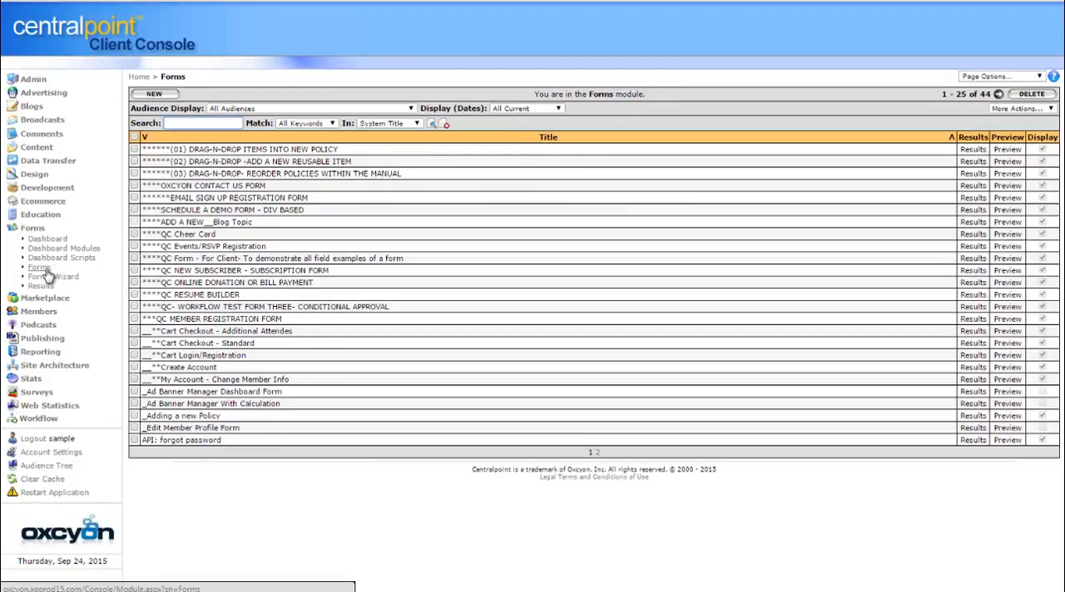
left_click(46, 274)
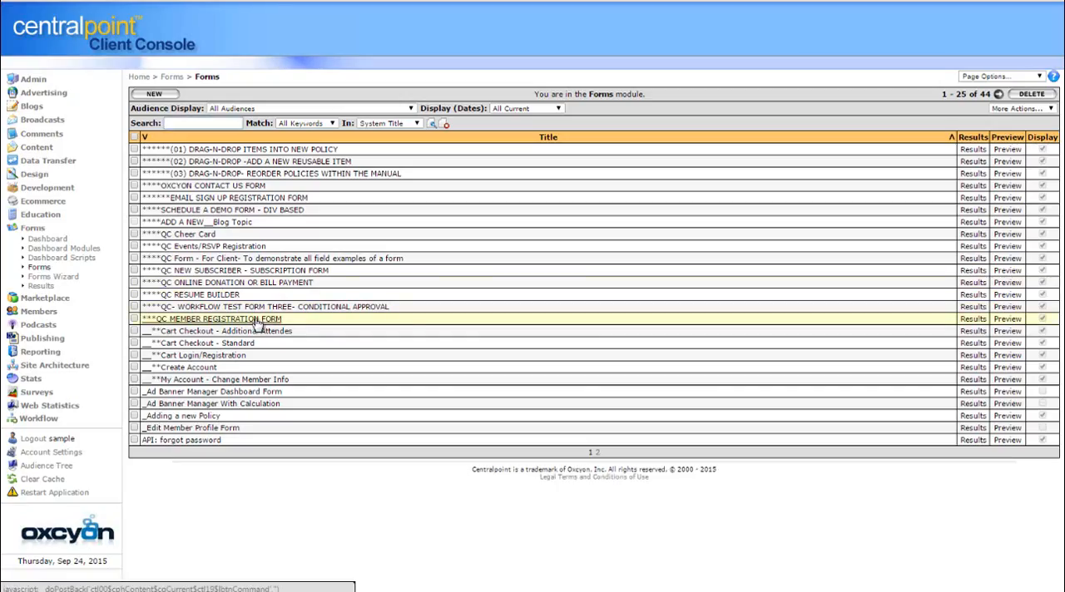
left_click(268, 324)
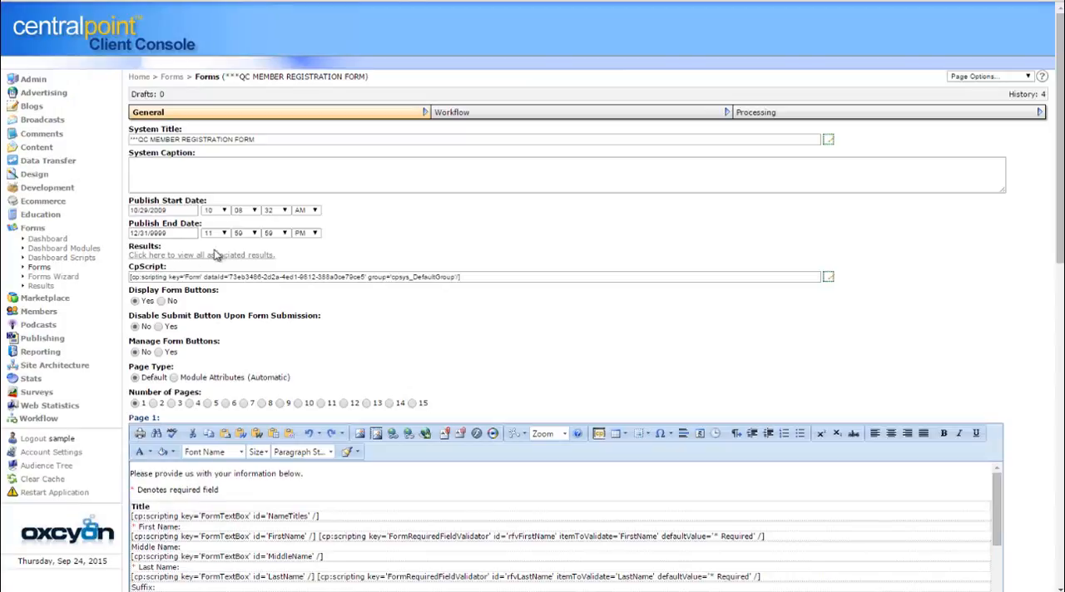
left_click(487, 116)
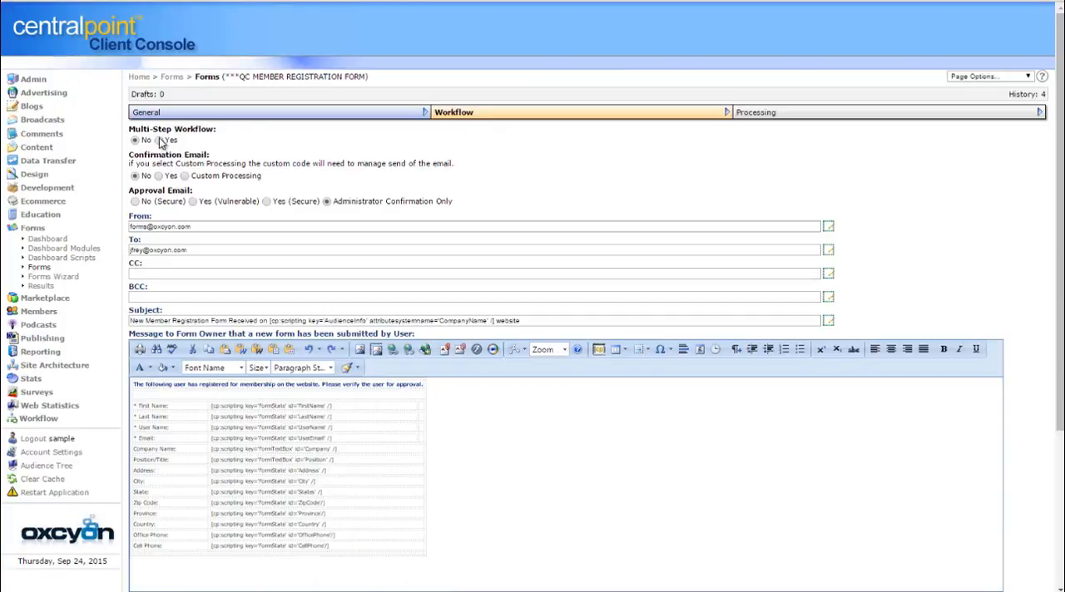
Try the form's multi-step workflow with the Multi Step Workflow configuration, and set Multi-Step Workflow back to No
left_click(158, 140)
left_click(136, 183)
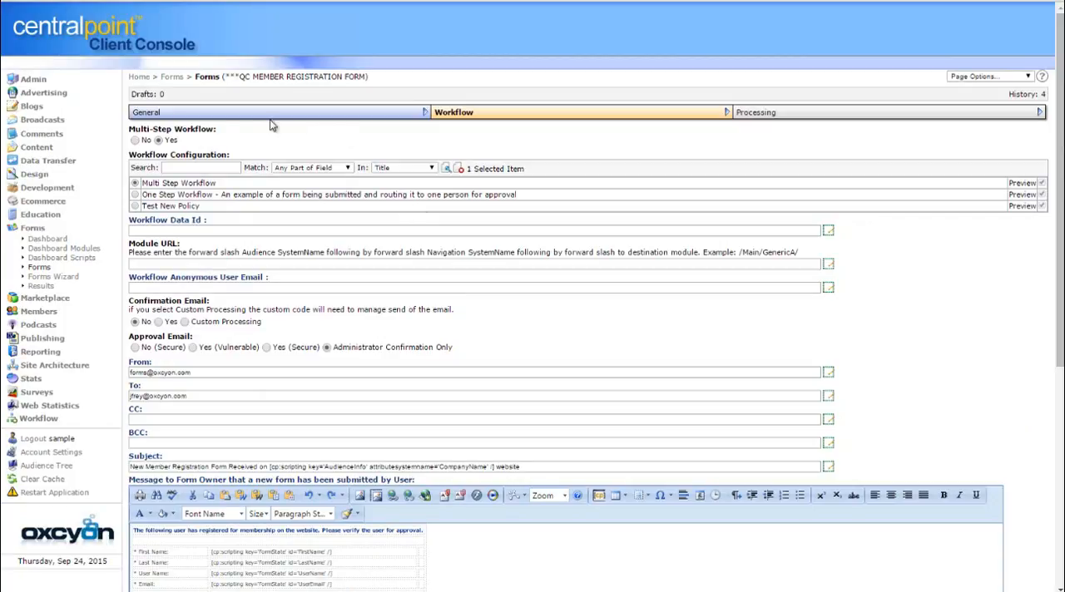
left_click(143, 140)
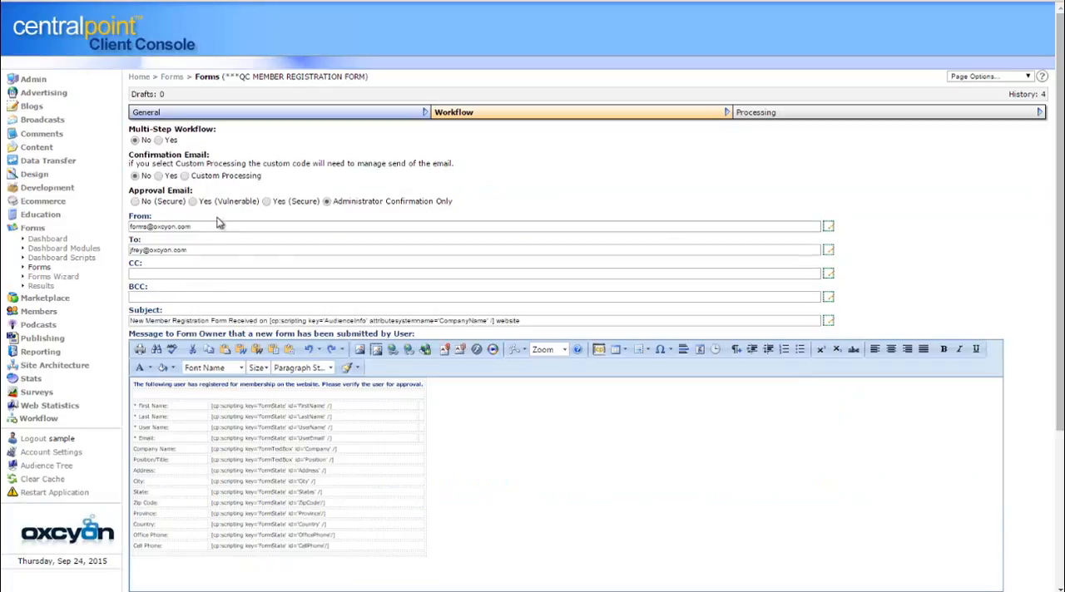
Examine the MemberProfiles field map under Module Submission in the form's Processing settings
left_click(856, 118)
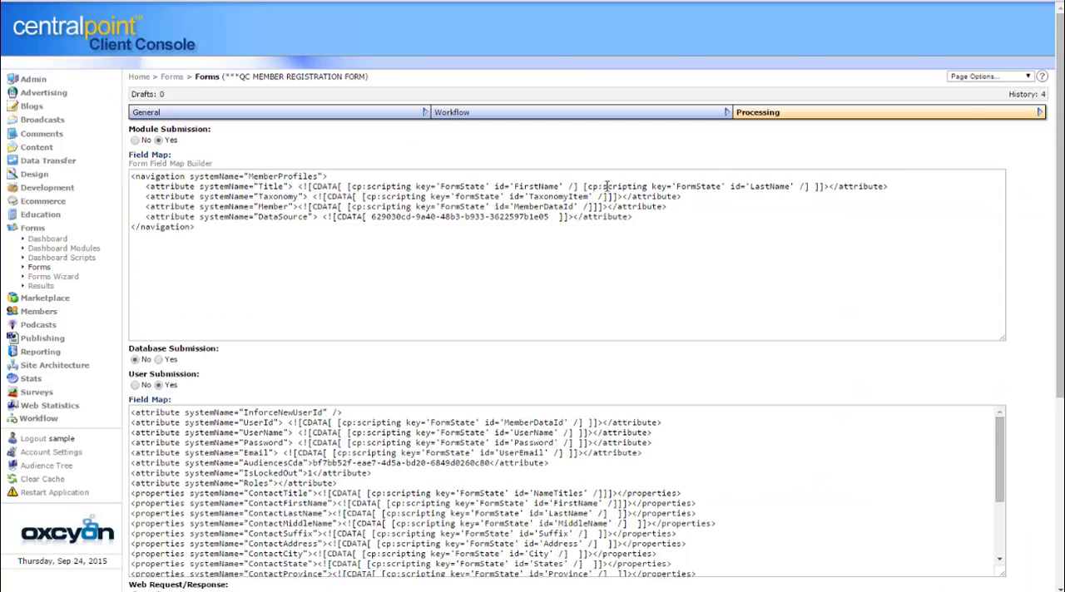
left_click(247, 240)
key("ctrl+a")
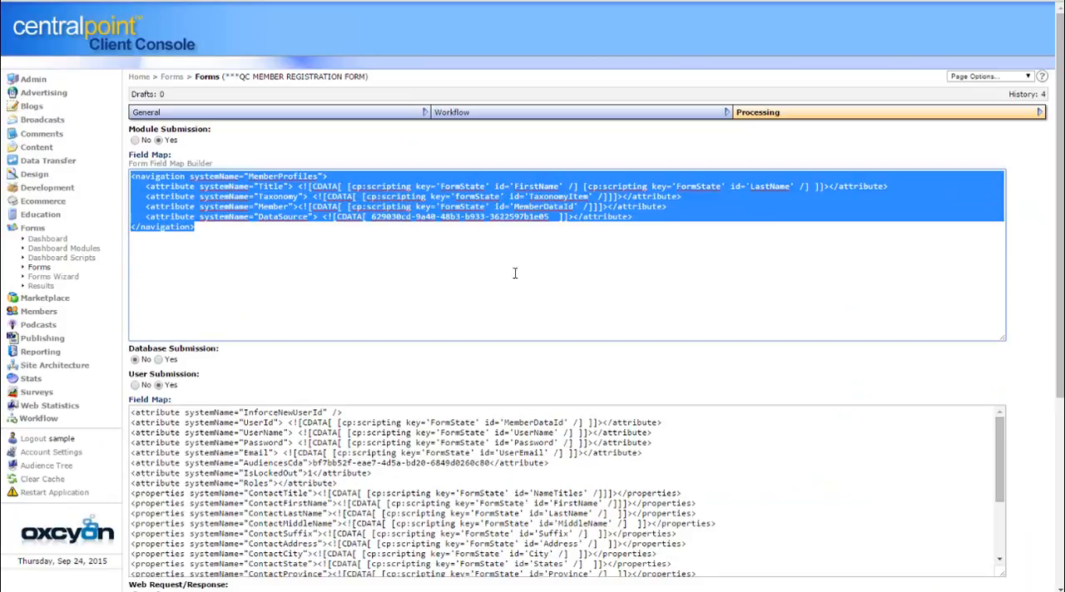
left_click(525, 268)
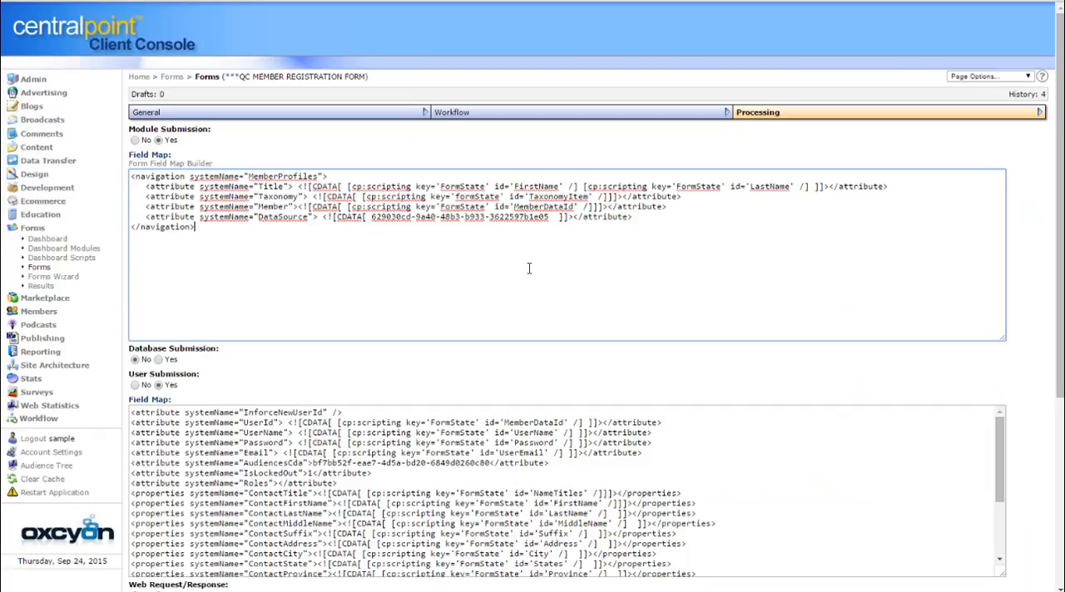
Switch Module Submission to No and back to Yes, and highlight its restored field map for review
left_click(135, 141)
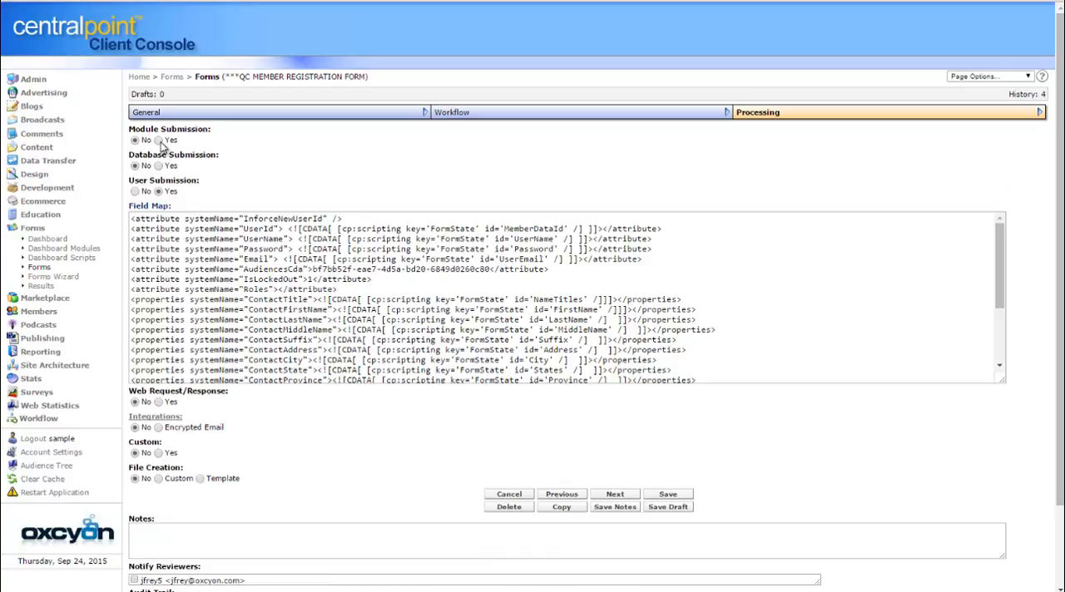
left_click(159, 141)
left_click_drag(283, 246, 130, 173)
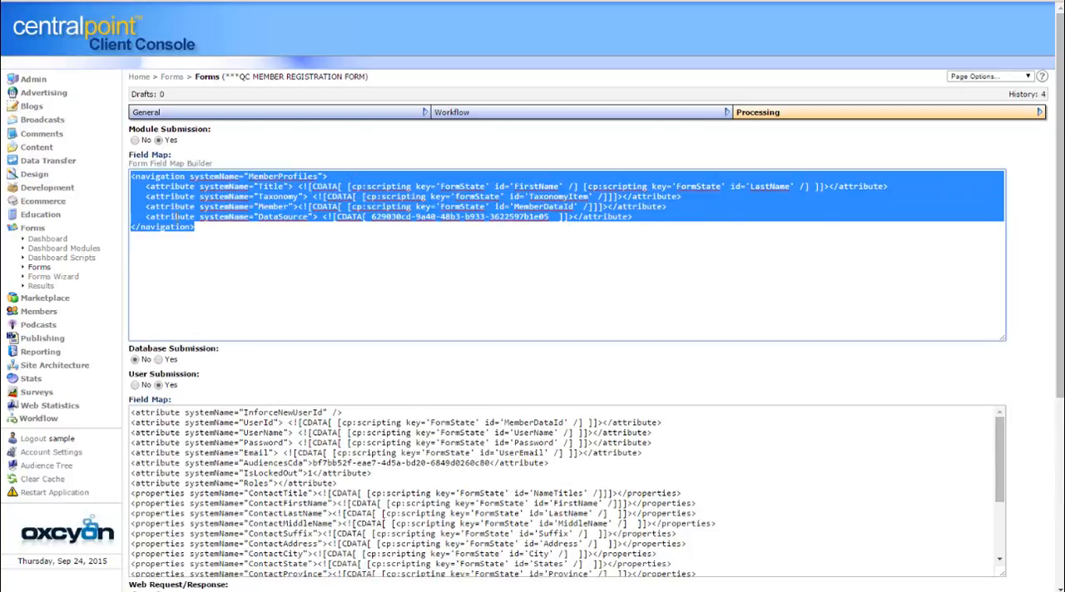
left_click(363, 310)
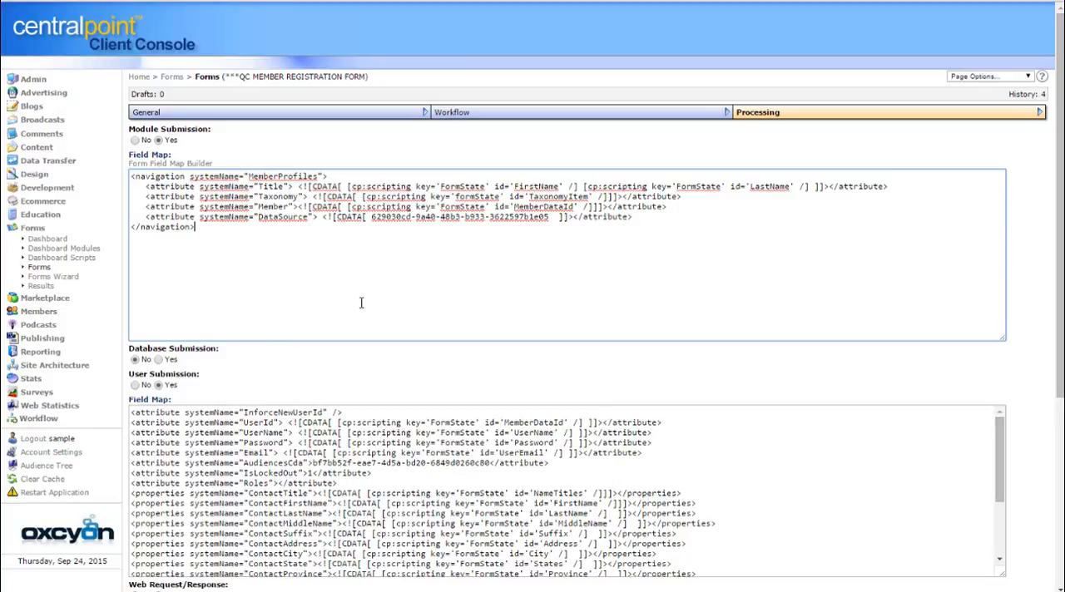
Enable Database Submission for the form, and review its connection and insert statement fields and the User Submission field map
left_click(158, 359)
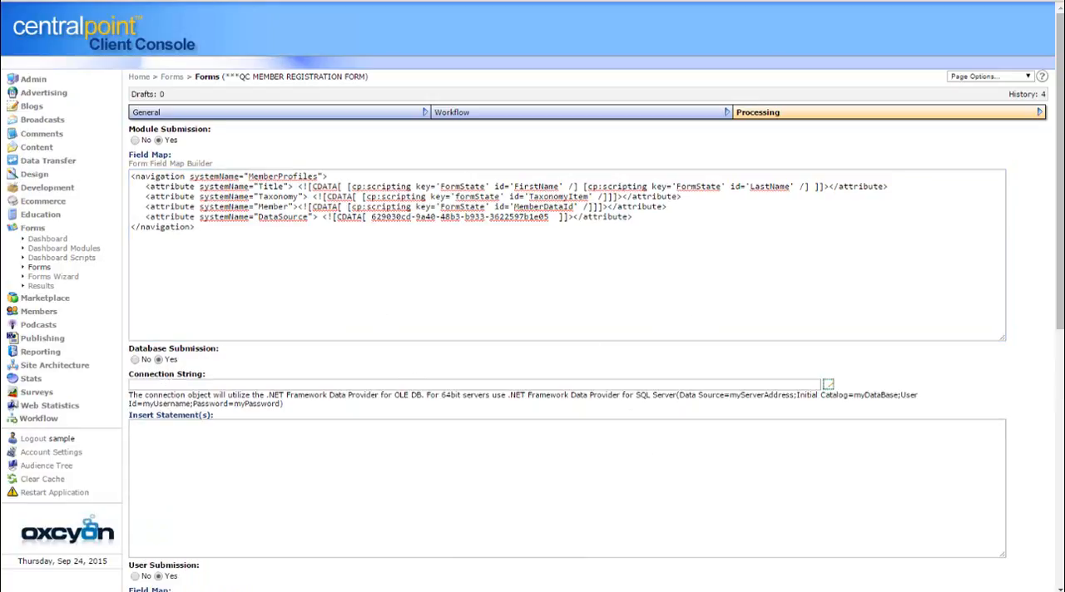
scroll(1047, 282, "down", 3)
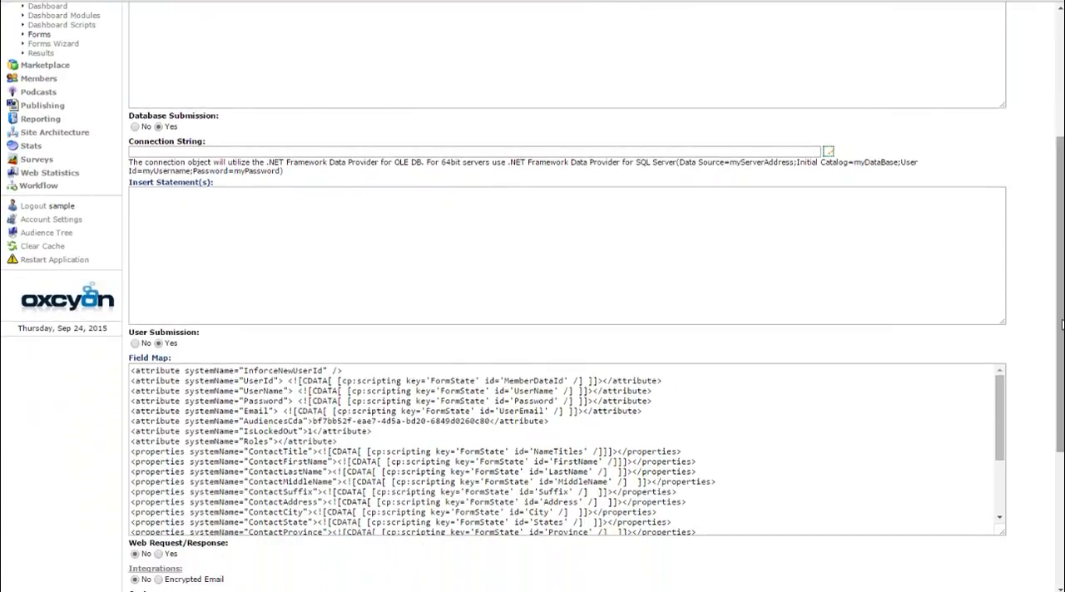
left_click_drag(1061, 321, 1016, 416)
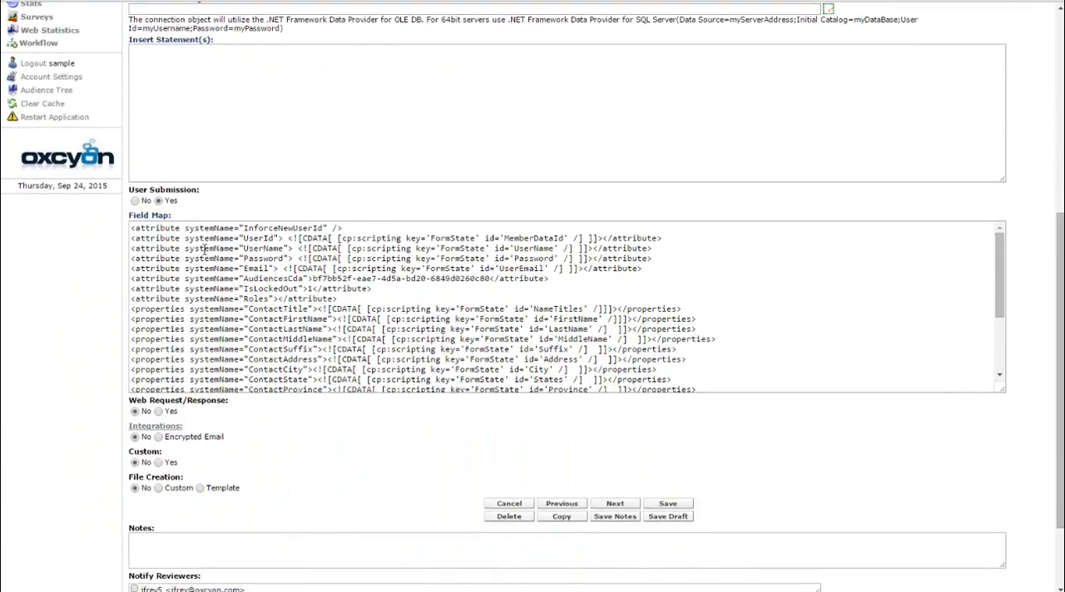
Review the User Submission field map, enable Web Request/Response, and set Integrations to Encrypted Email
left_click_drag(202, 236, 757, 346)
left_click(757, 346)
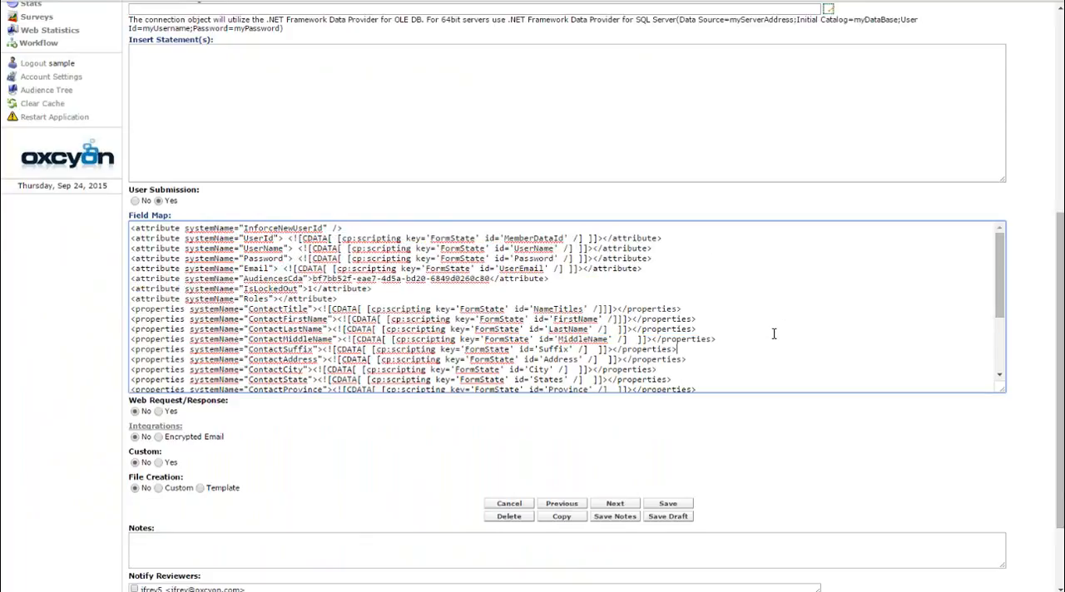
left_click(158, 411)
left_click_drag(1059, 291, 1059, 431)
left_click(158, 348)
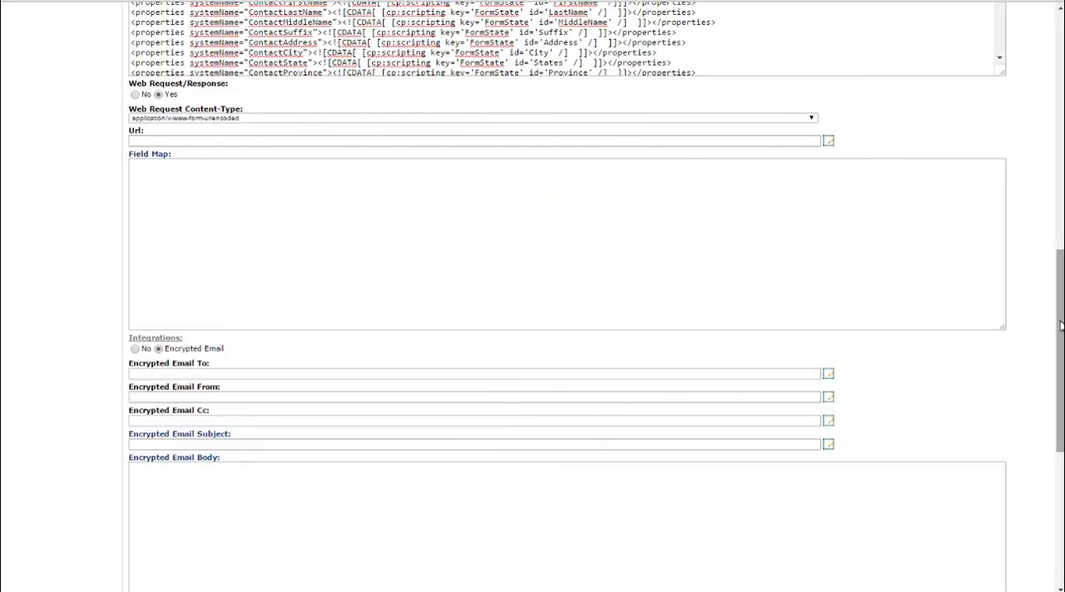
left_click_drag(1060, 335, 1059, 470)
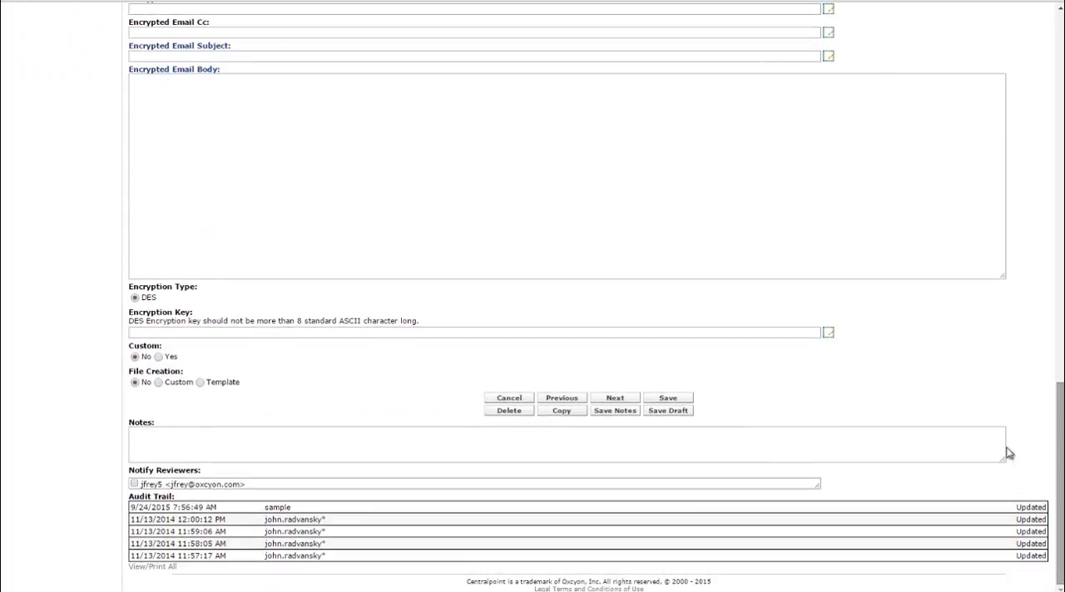
Enable Custom processing and set File Creation to Custom for the form, and review their fields
left_click(158, 356)
left_click_drag(1063, 353, 1060, 445)
left_click(158, 383)
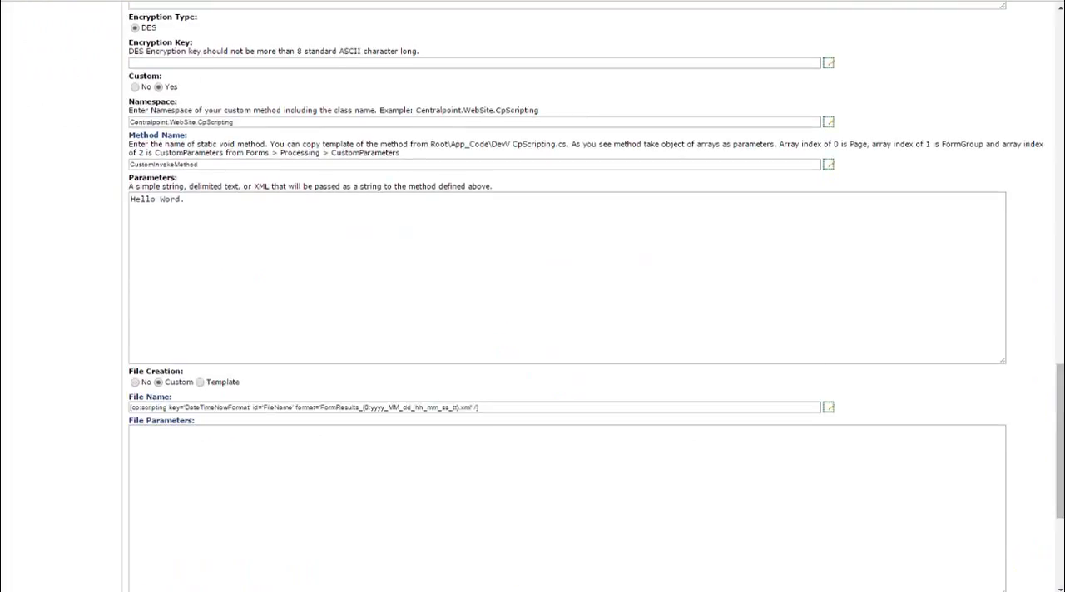
scroll(565, 332, "down", 3)
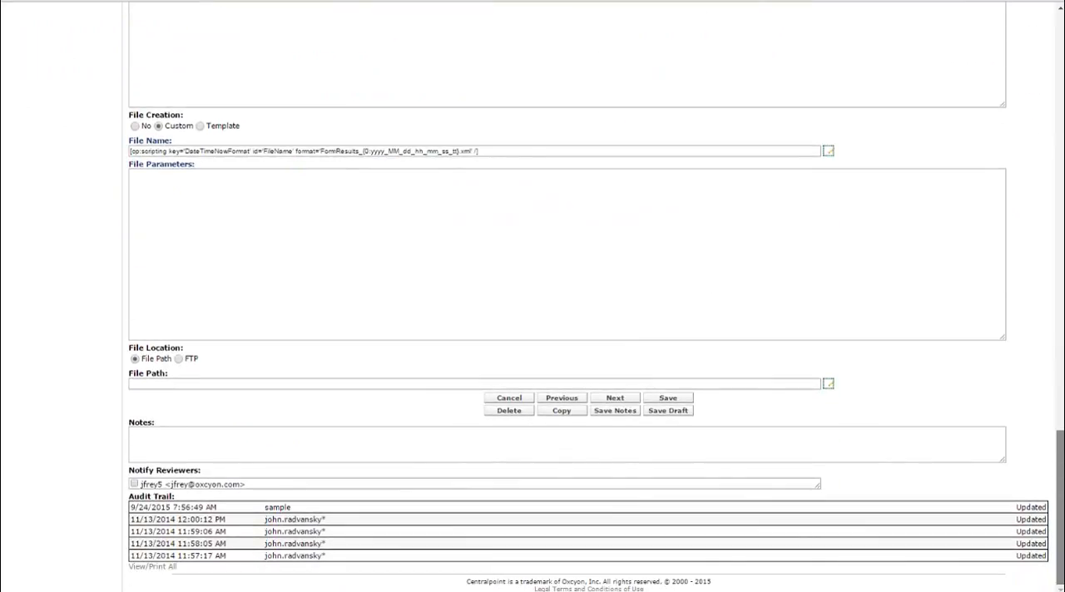
left_click_drag(1062, 529, 1040, 108)
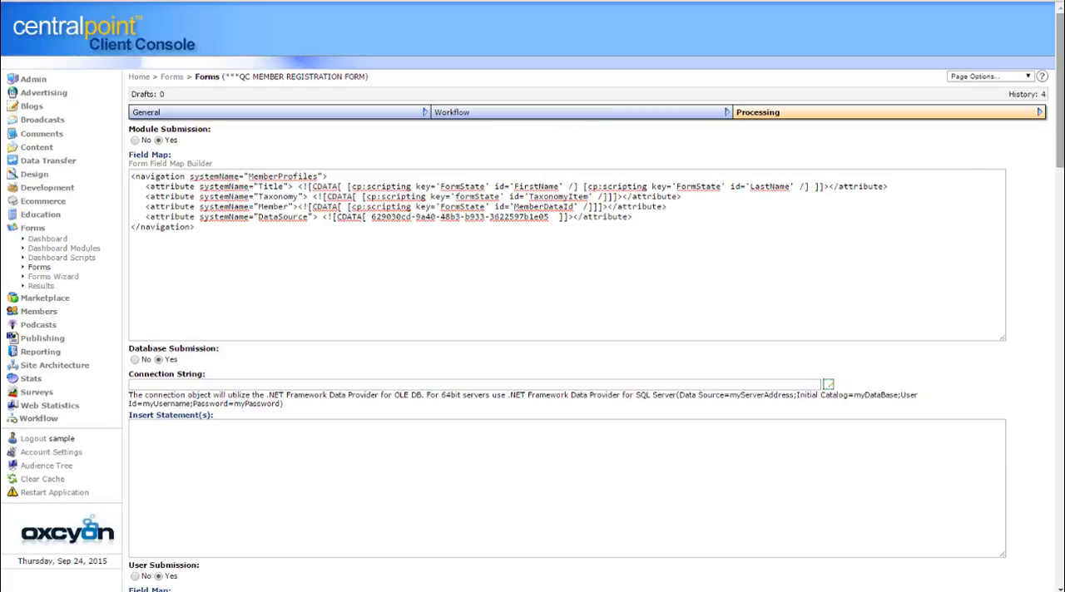
left_click_drag(1062, 121, 1048, 67)
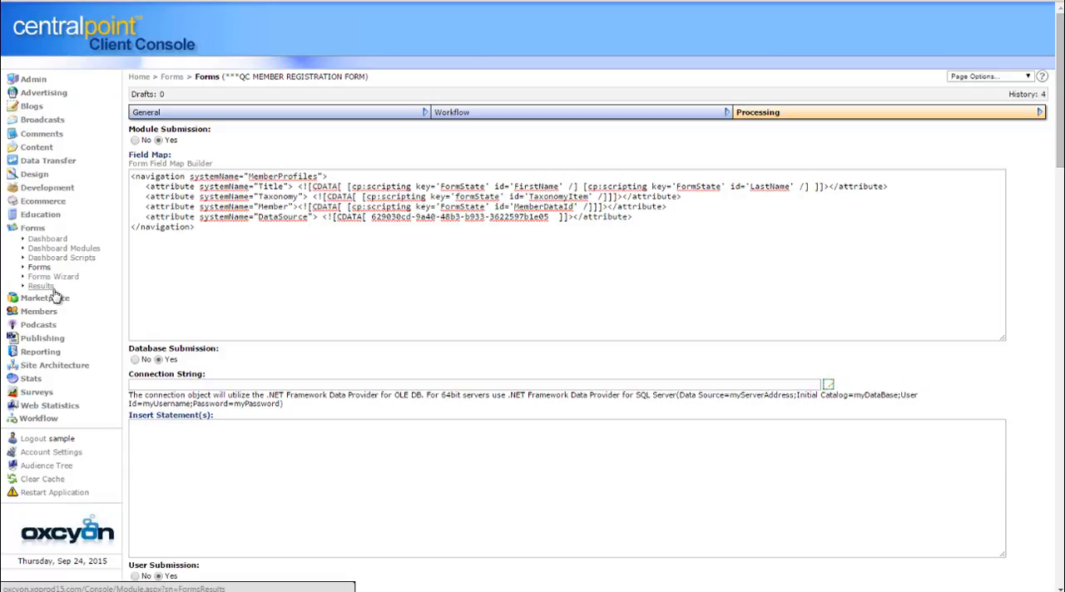
Open the fourth submission in the results of the QC MEMBER REGISTRATION FORM
left_click(42, 268)
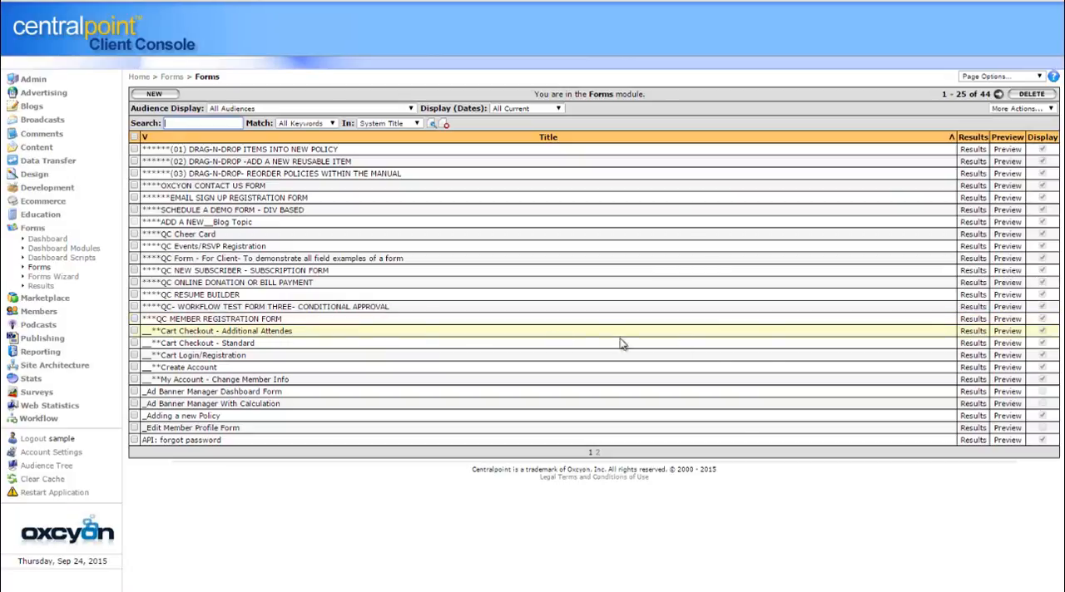
left_click(971, 321)
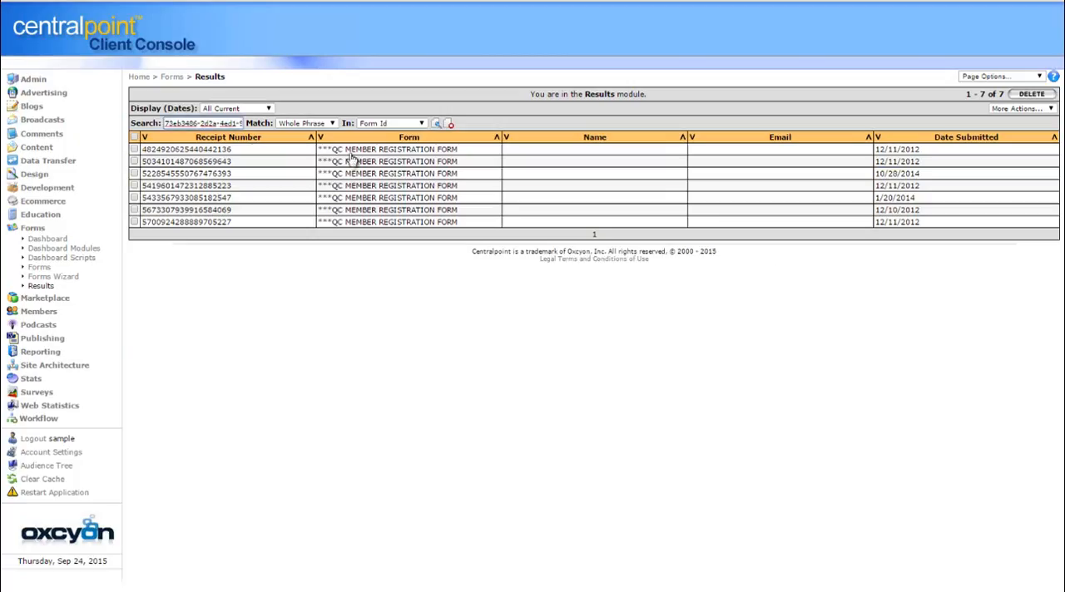
left_click(187, 187)
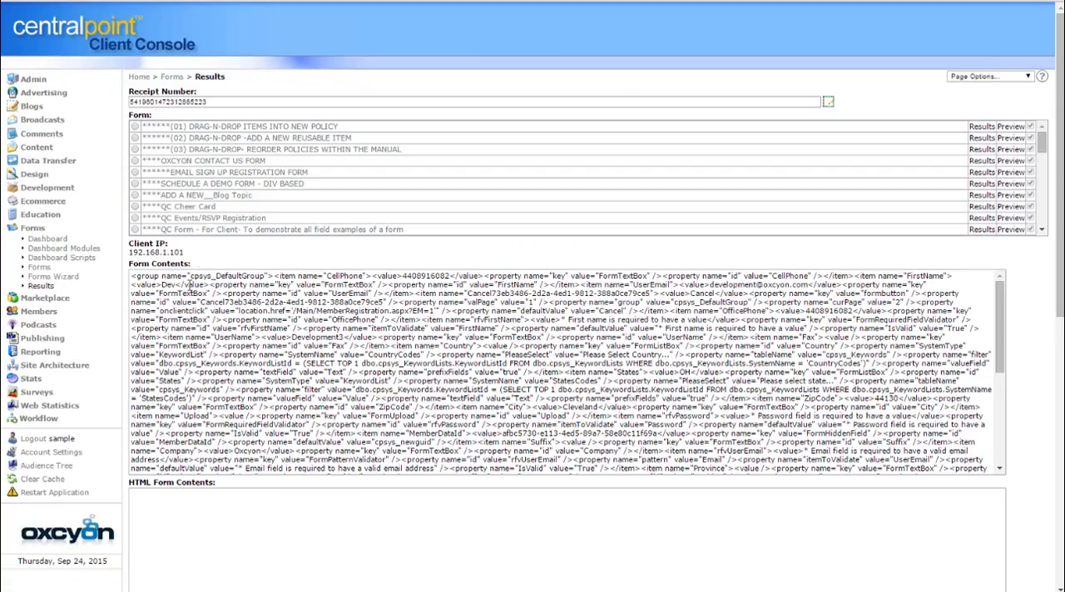
Examine the submitted values stored in the Form Contents of the open submission
left_click_drag(169, 280, 663, 399)
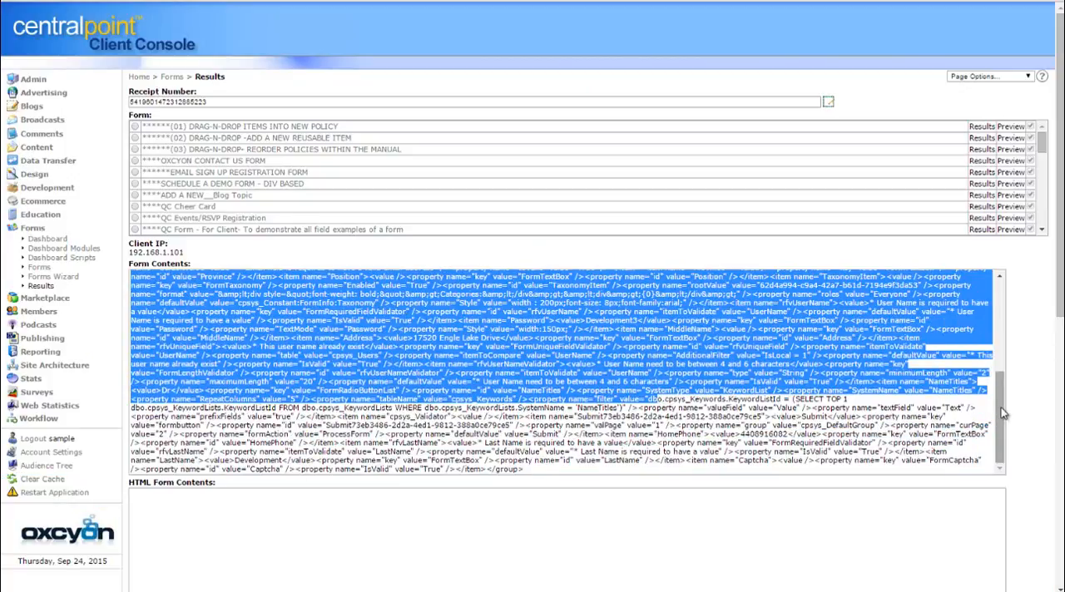
left_click_drag(1003, 412, 1000, 294)
left_click(773, 347)
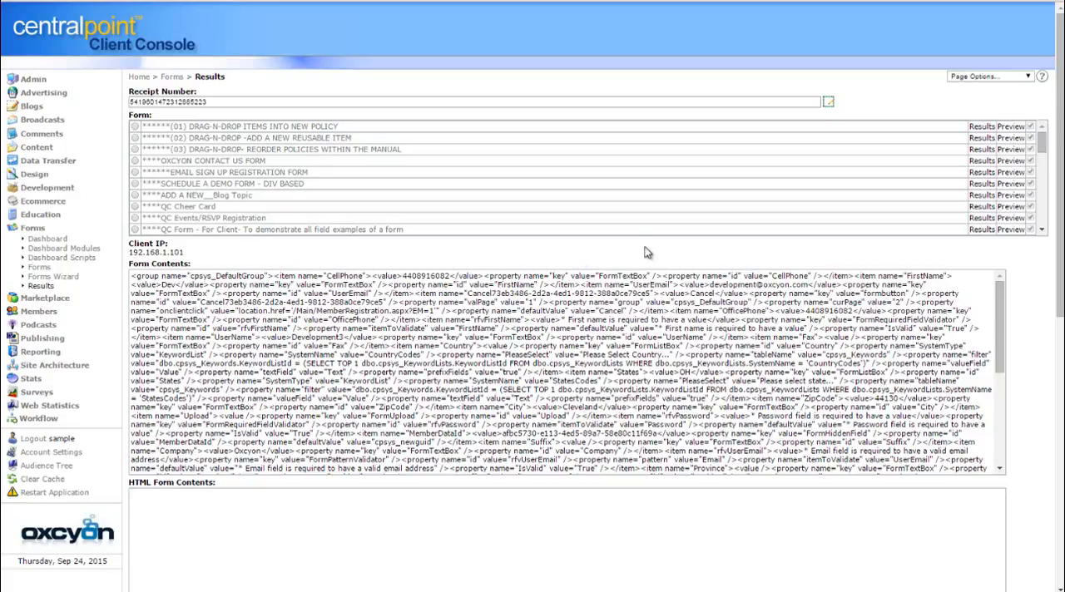
left_click_drag(139, 284, 574, 435)
left_click(1059, 304)
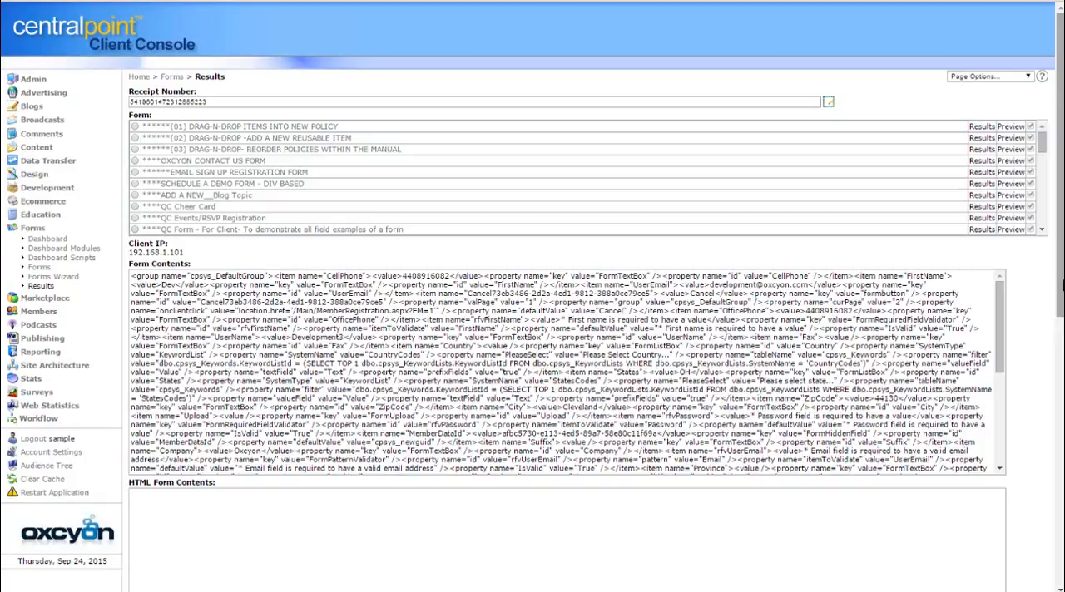
mouse_move(1063, 285)
left_mouse_down()
mouse_move(1060, 553)
mouse_move(1061, 287)
left_mouse_up()
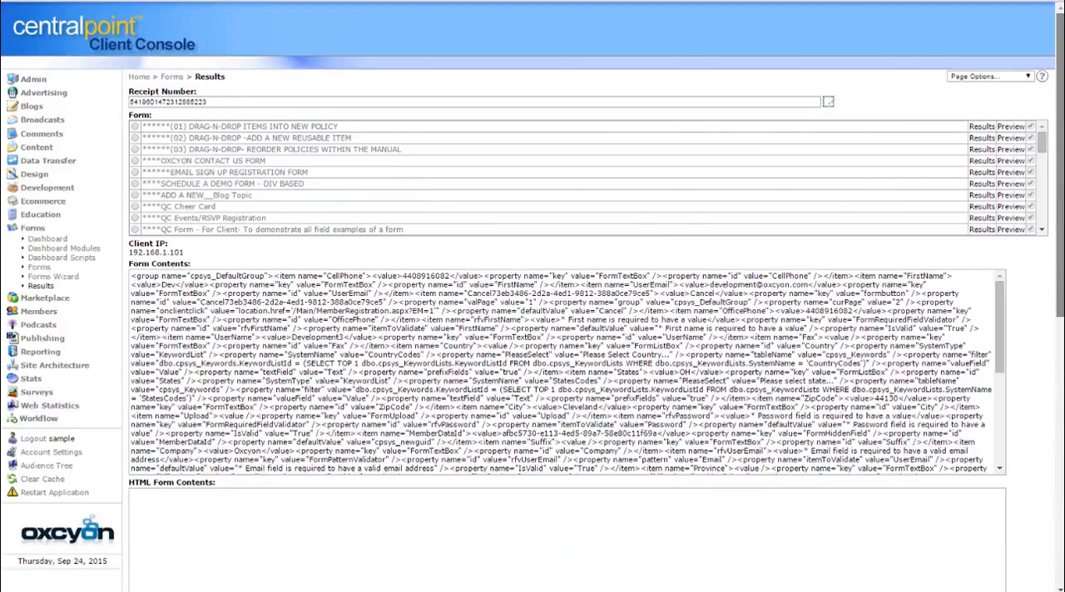
Return to the forms list, and open the Form Convert to PDF example page of qc.xoprod15.com in a new tab
left_click(40, 268)
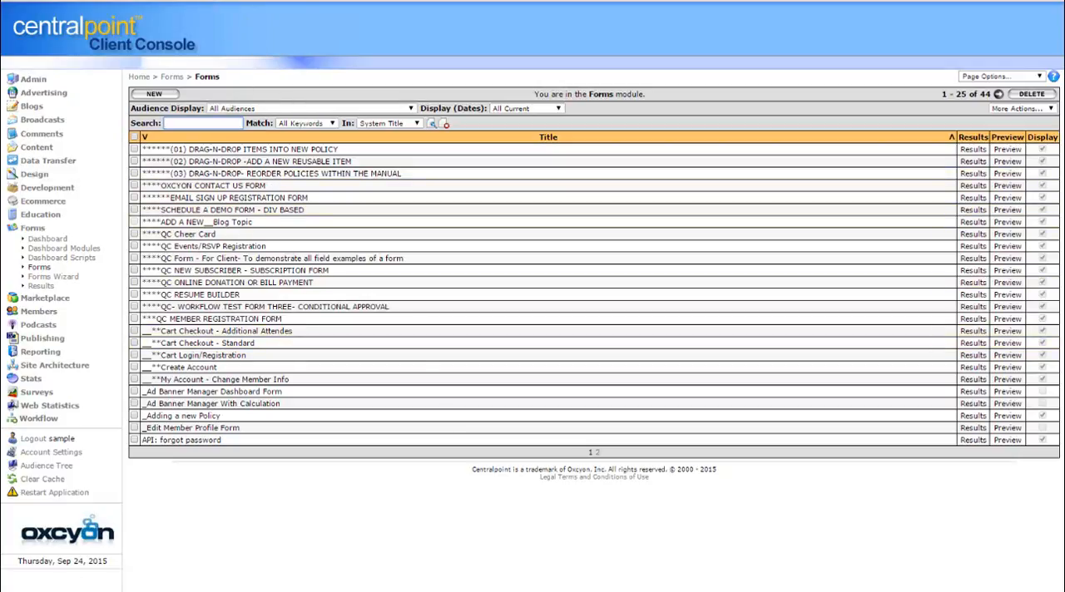
key("ctrl+t")
type("qc")
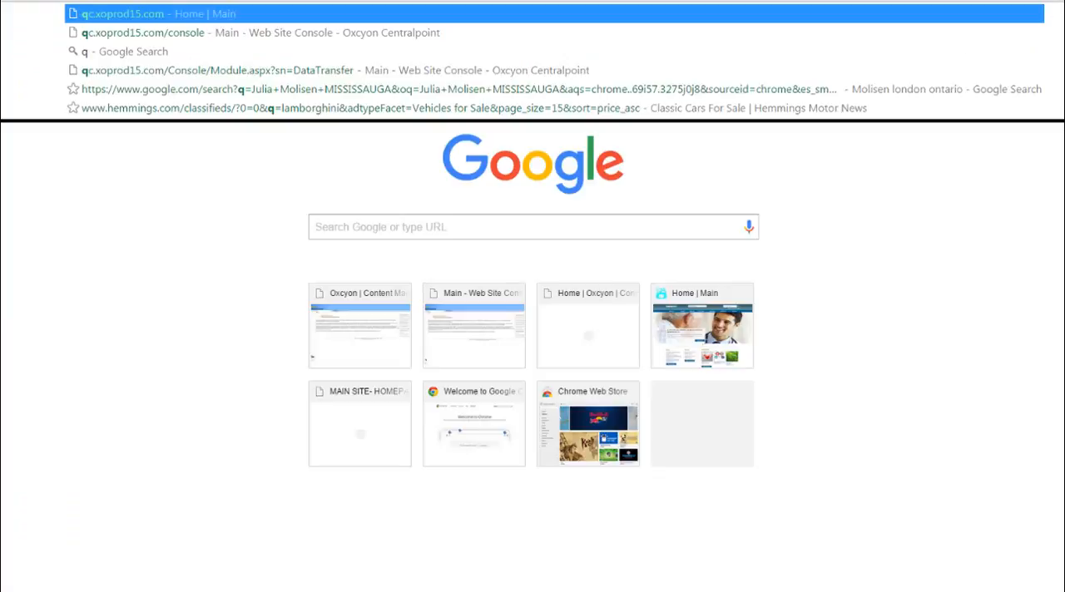
type(".")
key("Return")
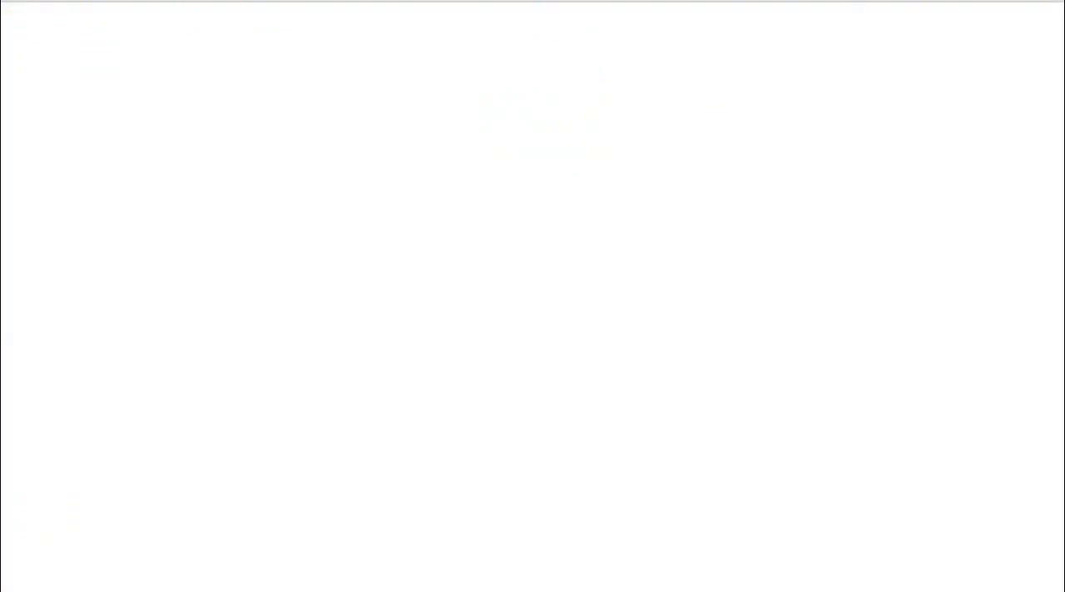
mouse_move(610, 64)
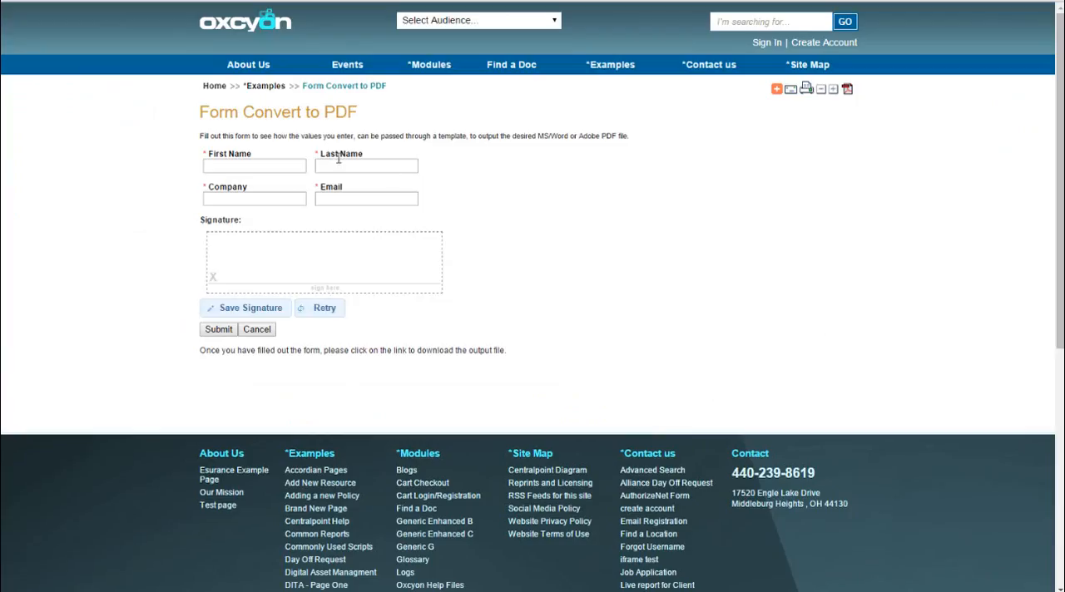
Fill in the form with a first name, last name, ABC Company as the company, and the contact's e-mail
left_click(236, 169)
key("Tab")
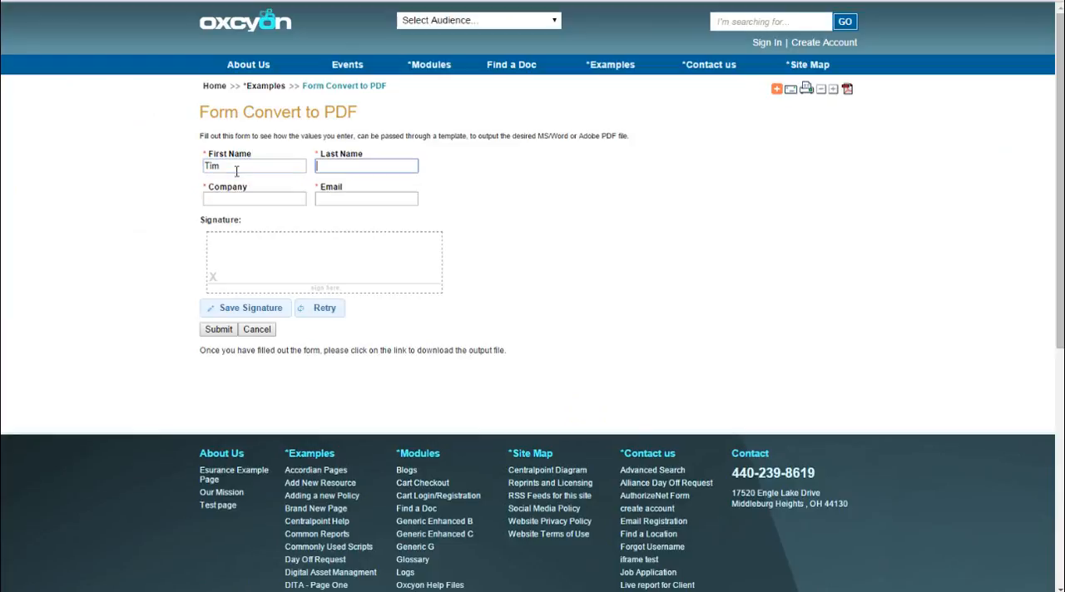
key("Tab")
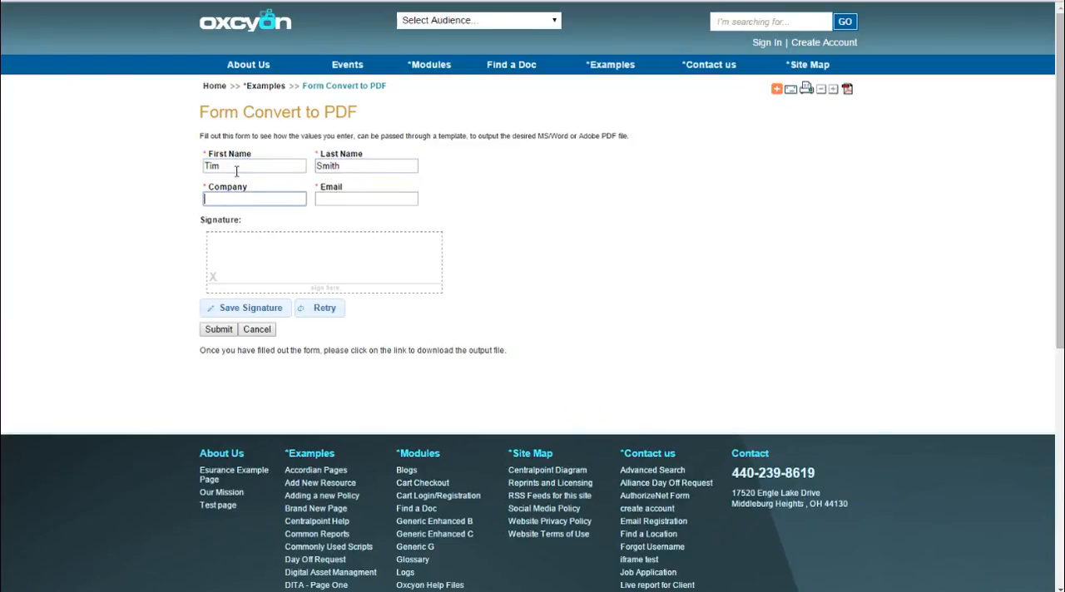
type("ABC Company")
key("Tab")
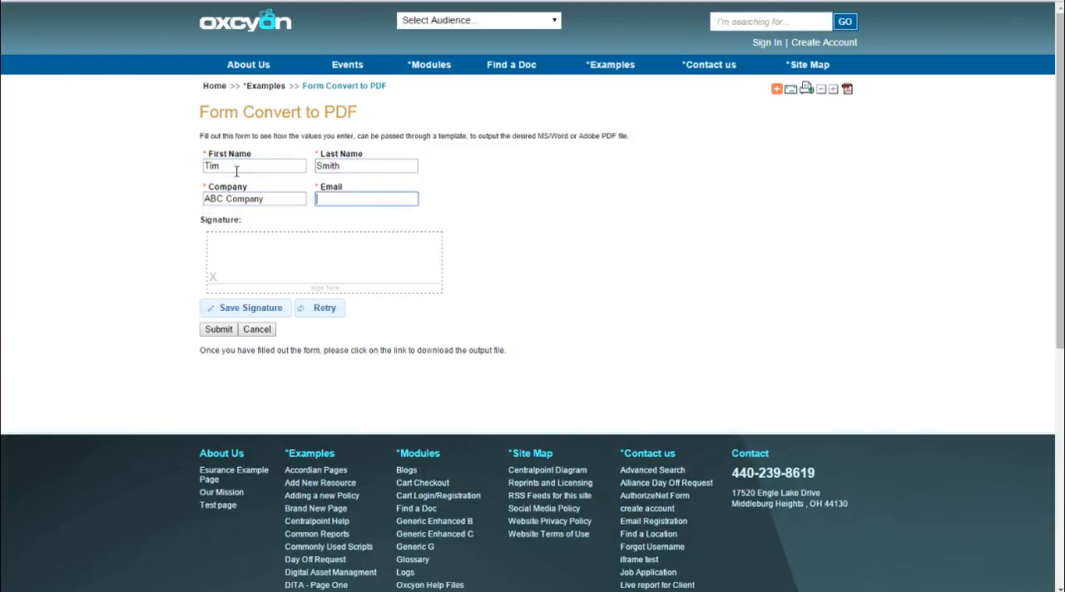
Draw a signature in the signature box, save it, and submit the form
mouse_move(235, 254)
left_mouse_down()
mouse_move(336, 236)
mouse_move(255, 273)
mouse_move(298, 266)
mouse_move(291, 253)
mouse_move(333, 257)
mouse_move(326, 267)
mouse_move(396, 243)
left_mouse_up()
left_click(243, 309)
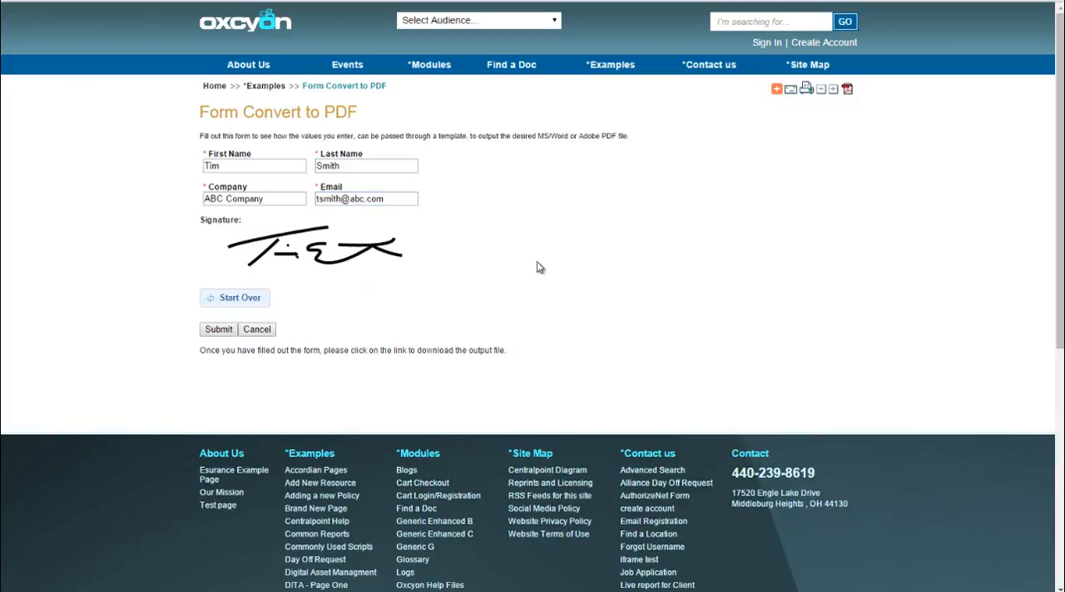
left_click(219, 330)
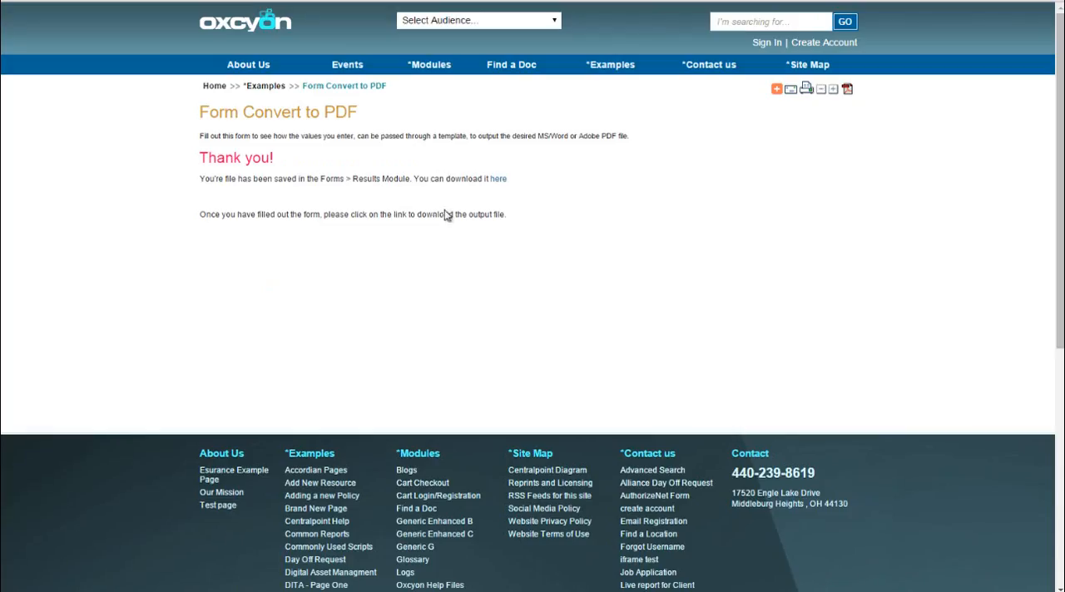
Download and open the generated PDF contract, and review where the submitted name and company values appear
left_click(497, 180)
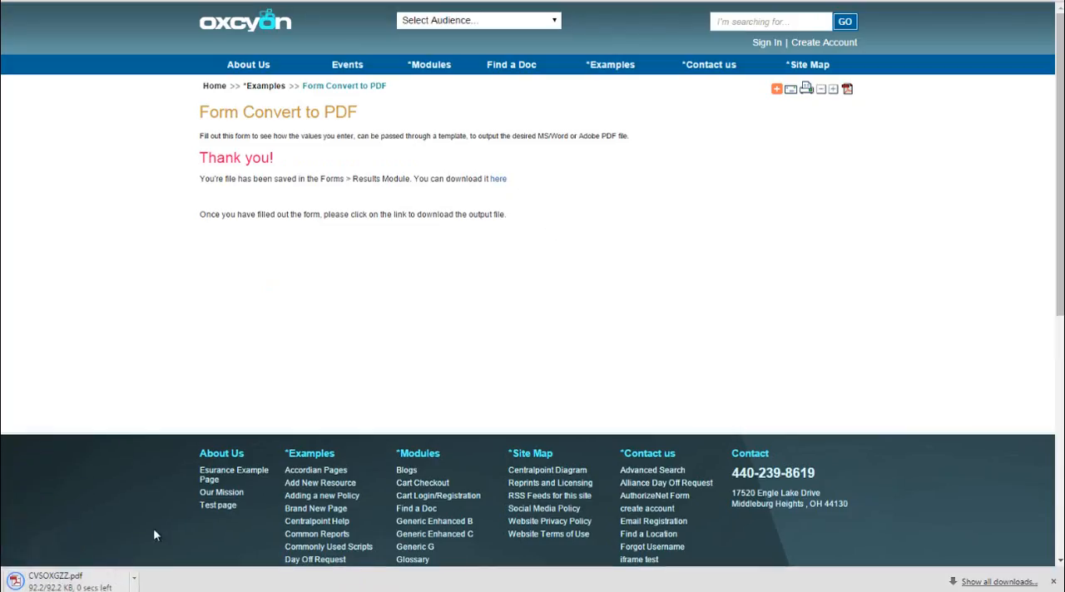
left_click(86, 585)
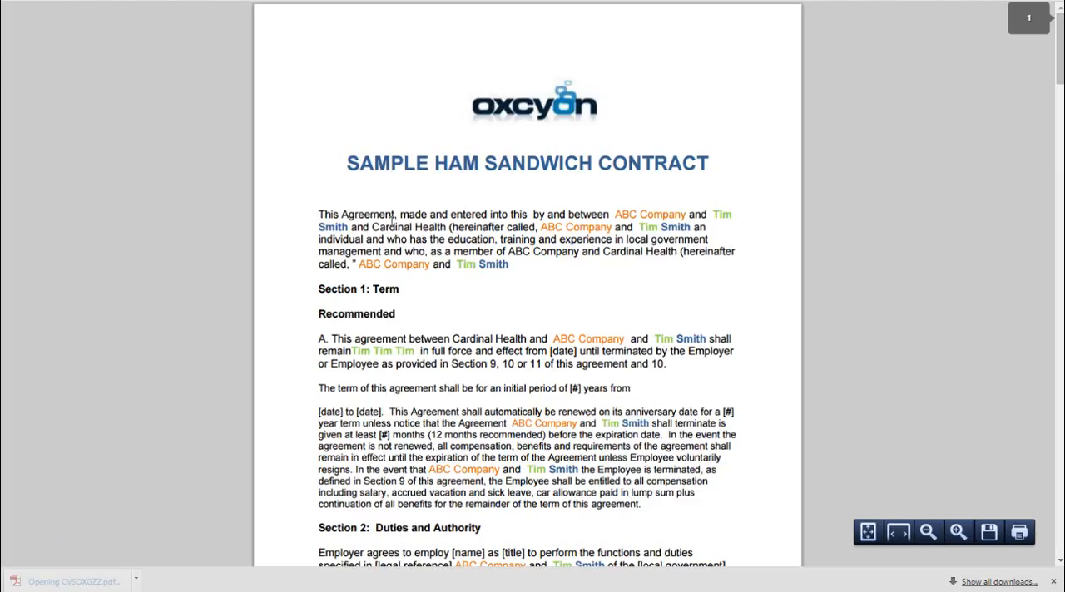
left_click_drag(394, 222, 592, 217)
left_click(687, 214)
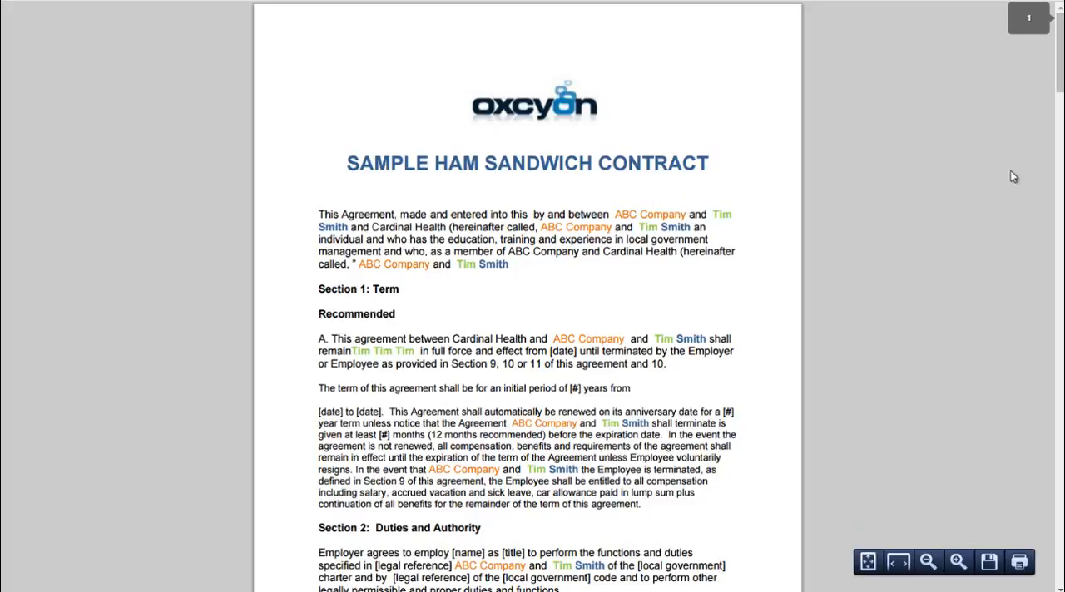
mouse_move(1060, 89)
left_mouse_down()
mouse_move(1061, 570)
mouse_move(1062, 554)
left_mouse_up()
left_click_drag(1060, 565, 1055, 59)
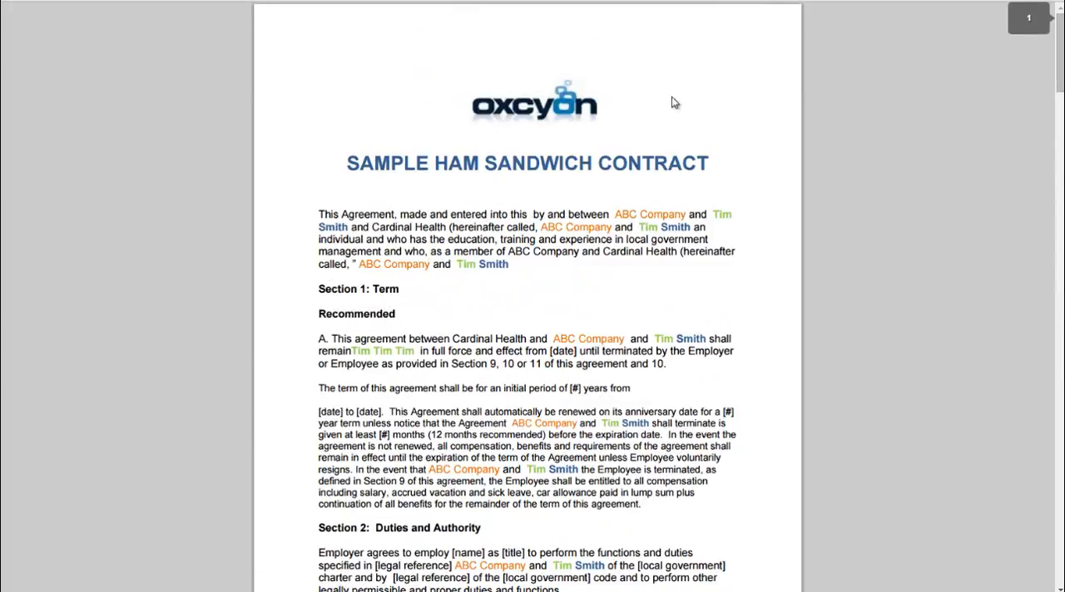
Go to the QC site's console and open the FORM ENTRY CONVERT TO PDF form from the Forms module
left_click(508, 2)
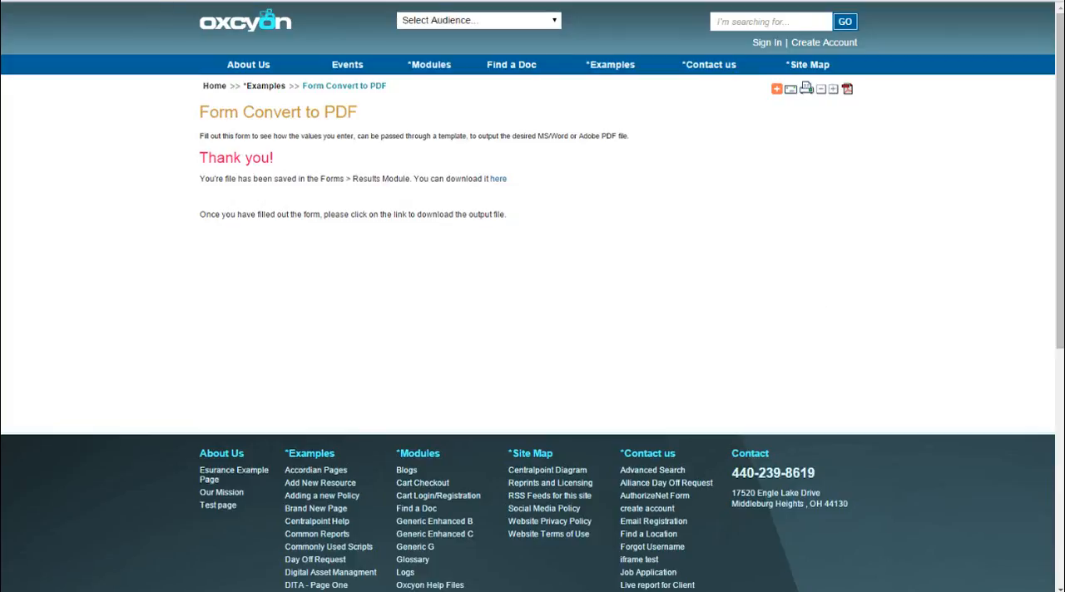
type("console")
key("Return")
left_click(35, 230)
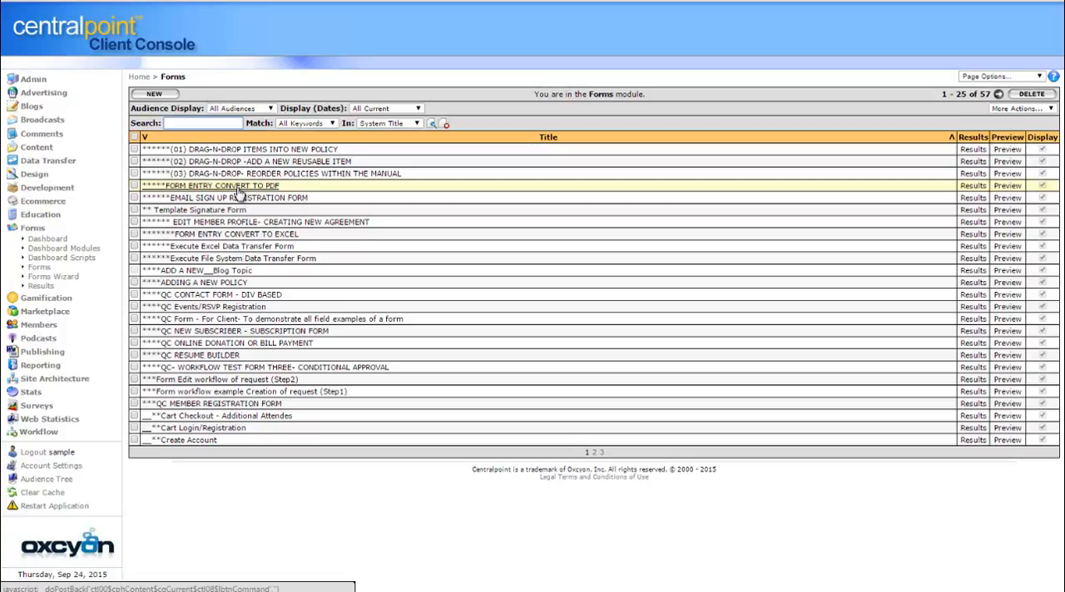
left_click(238, 192)
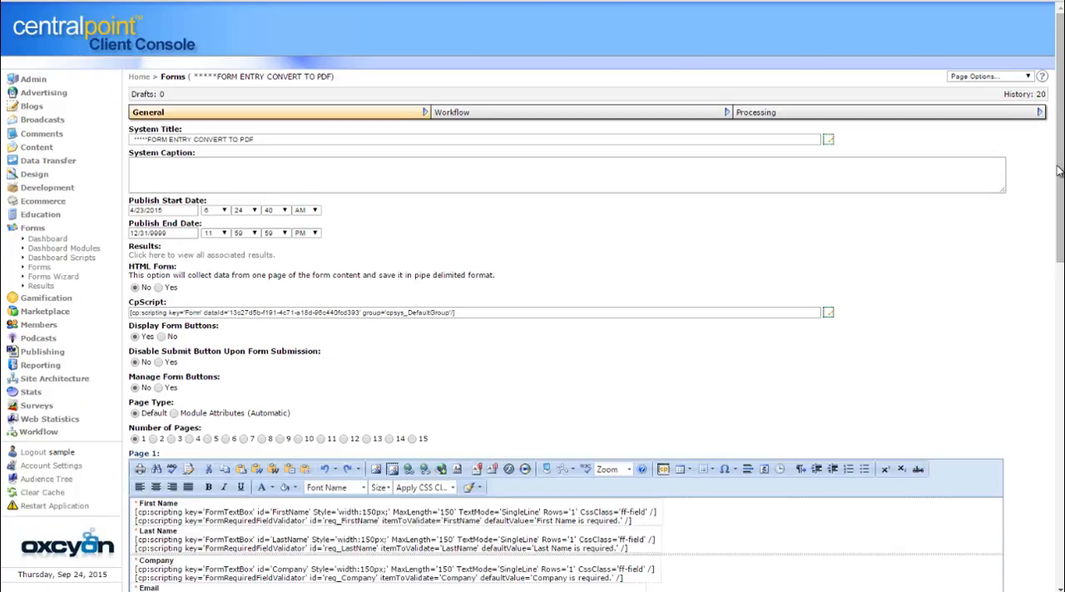
Review the form's Workflow and Processing settings, and open the uploaded NewTemplate555.docx template in Word
left_click_drag(1058, 170, 1040, 159)
left_click(648, 118)
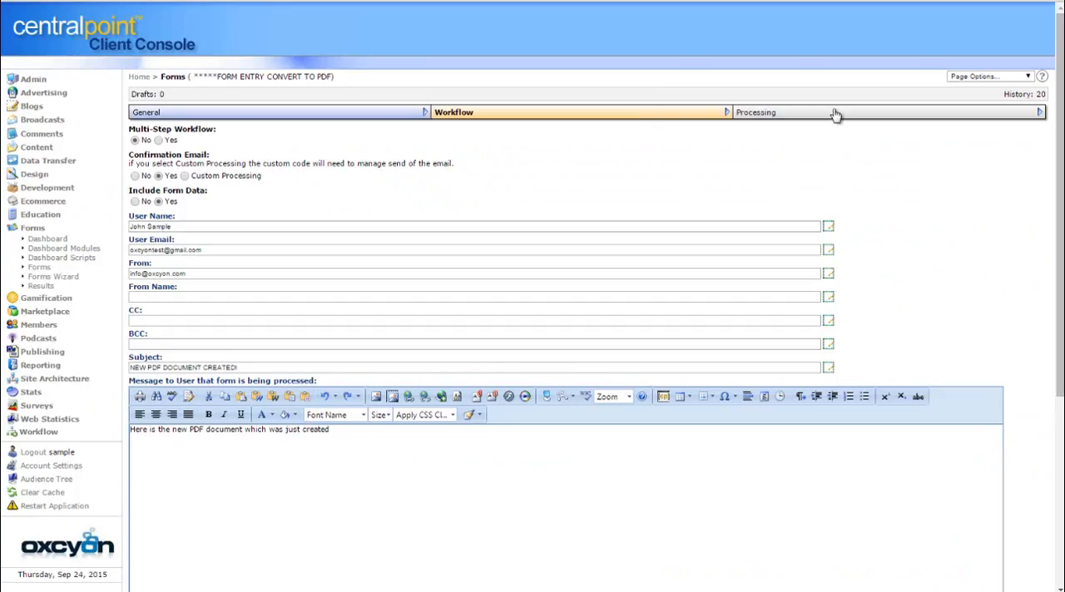
left_click(836, 117)
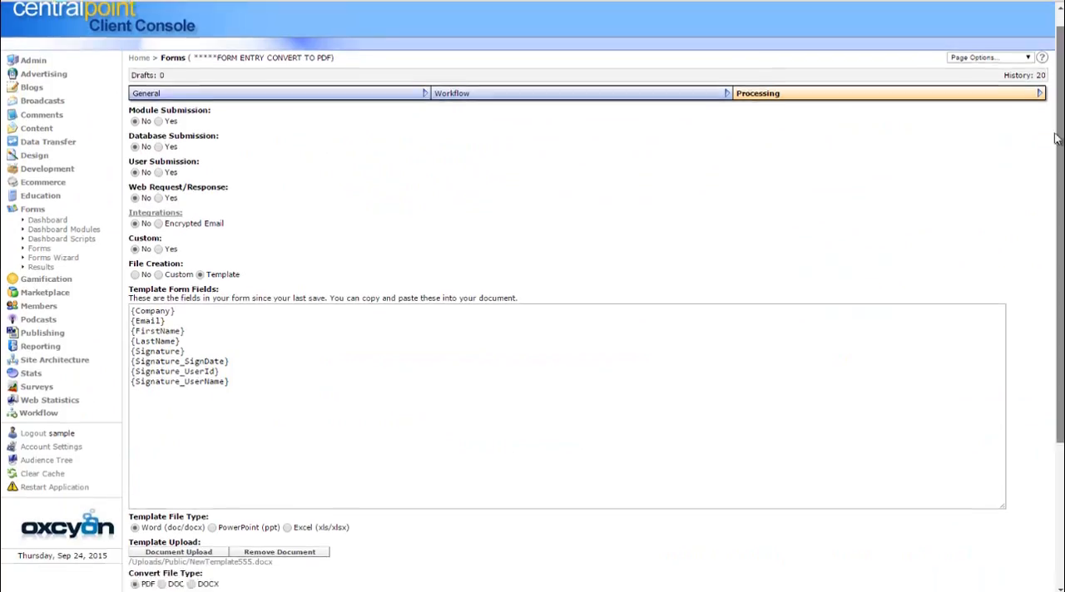
left_click_drag(1059, 133, 1059, 289)
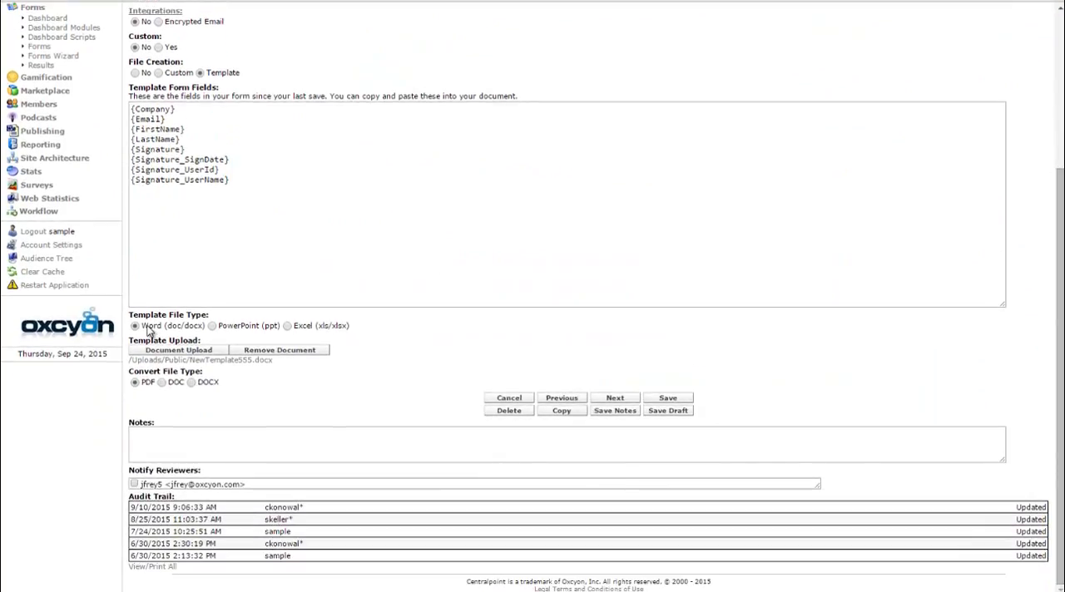
left_click(185, 361)
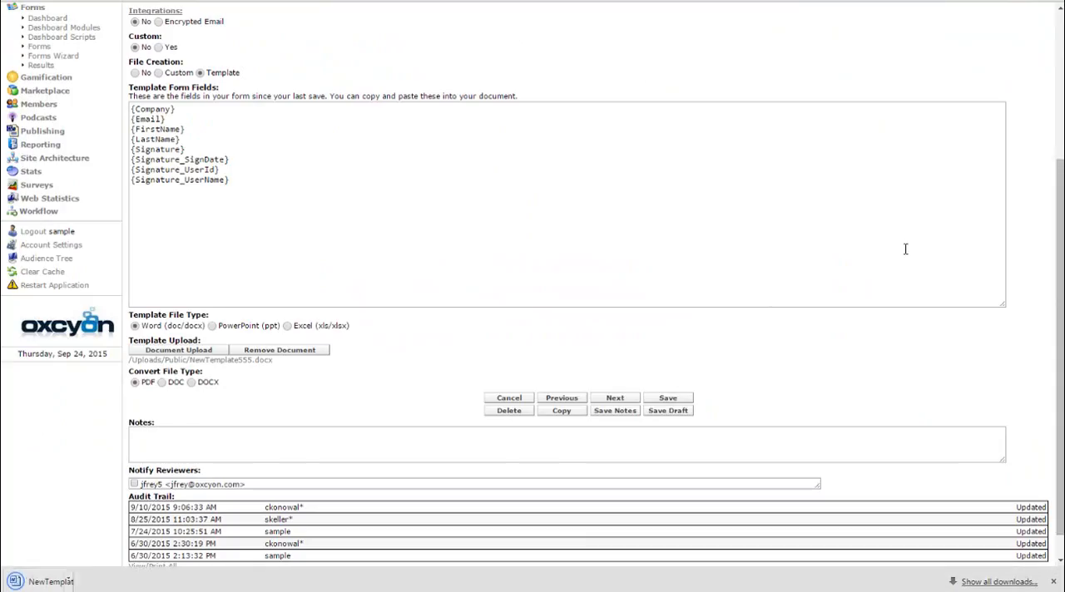
left_click(91, 582)
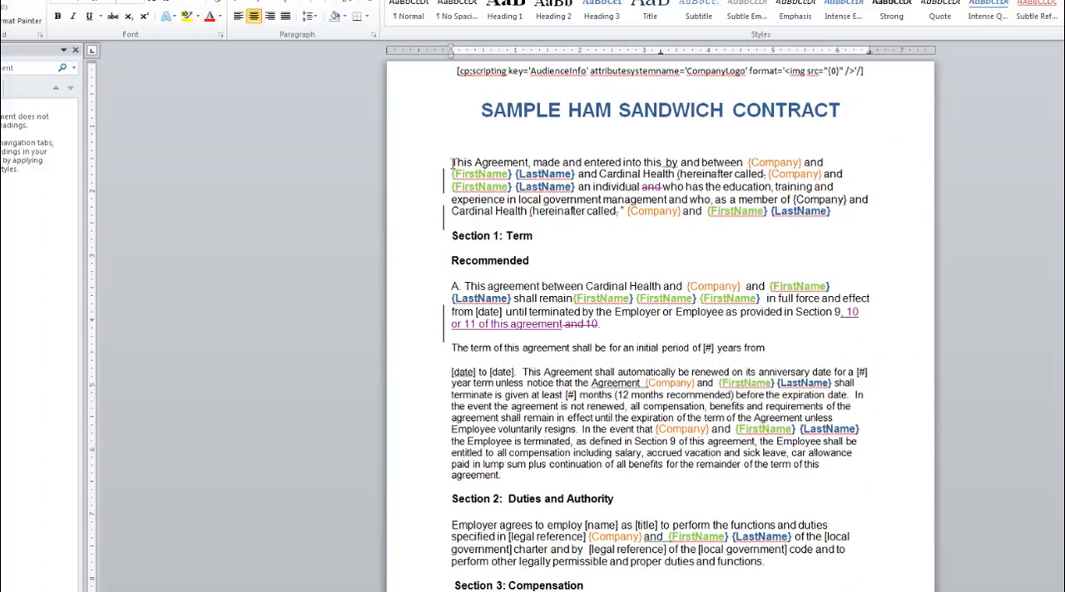
Review the merge placeholders in the contract's opening paragraph and signature block, and close the Word template without saving
left_click_drag(452, 163, 620, 196)
left_click(614, 230)
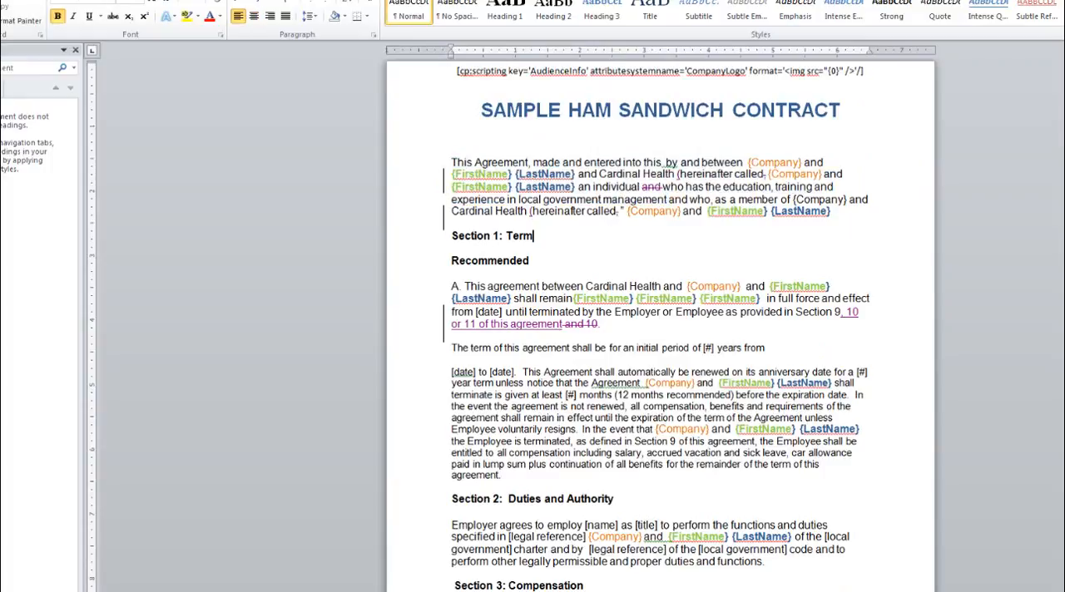
scroll(661, 332, "down", 10)
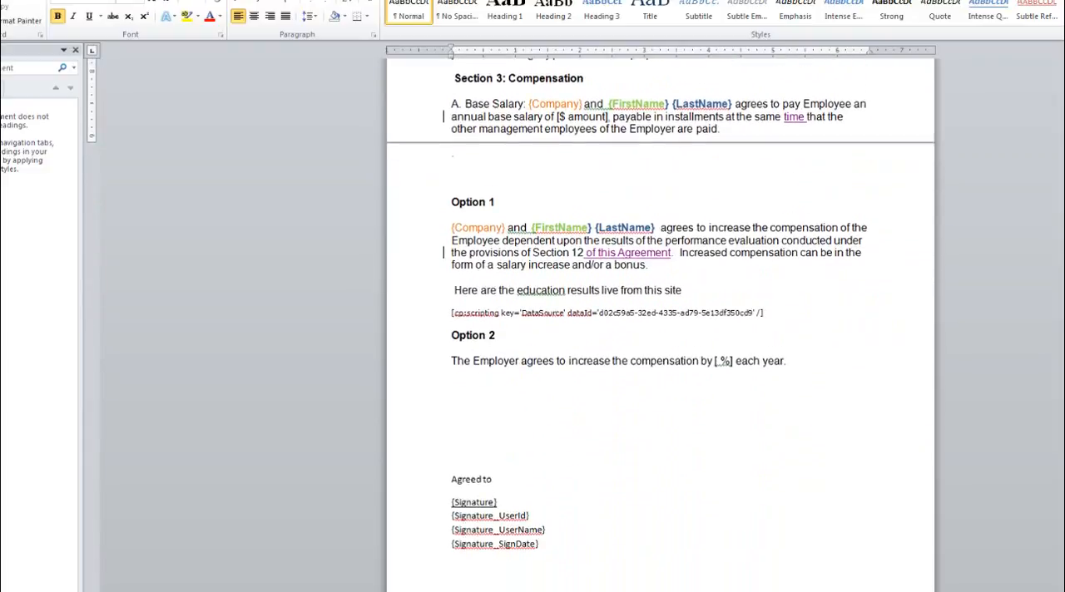
double_click(535, 545)
left_click(549, 521)
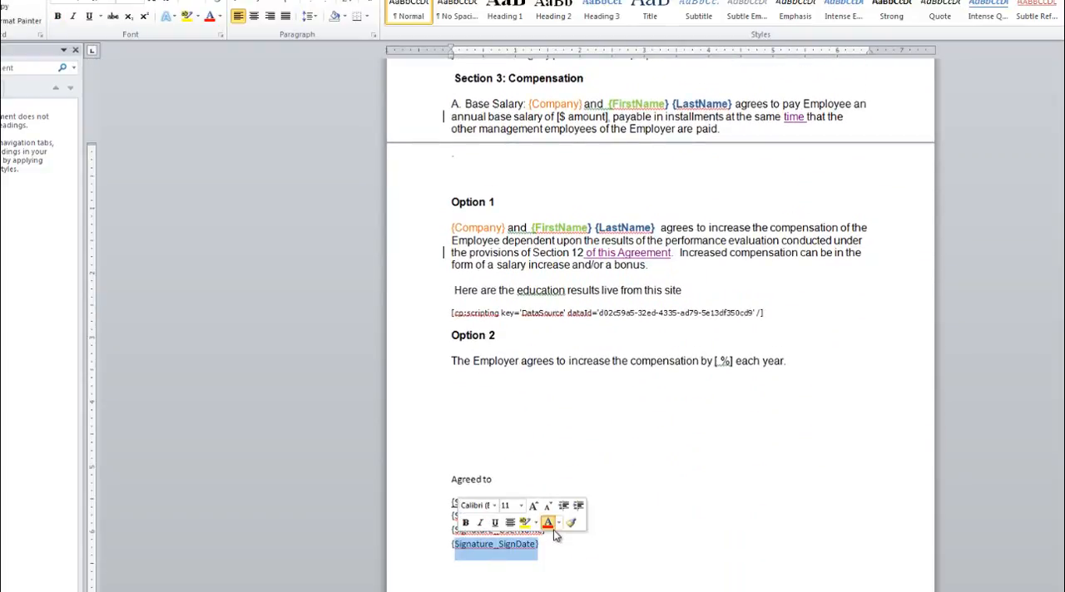
left_click(622, 544)
scroll(795, 172, "up", 10)
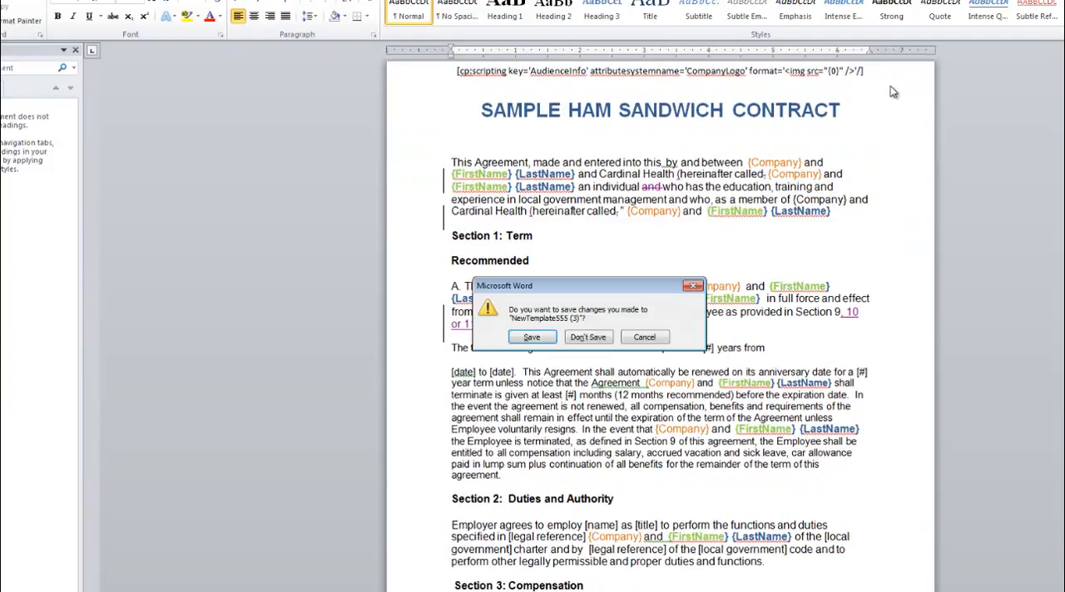
left_click(597, 337)
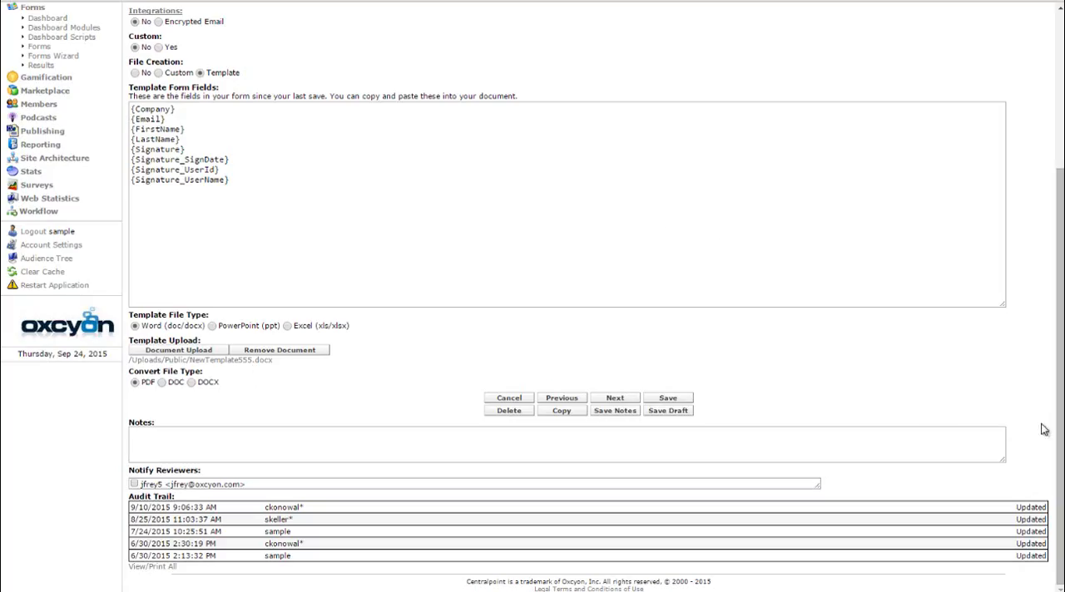
Show the stored results of FORM ENTRY CONVERT TO PDF, sort them by newest submission date, and open the latest entry
left_click_drag(1060, 430, 1060, 277)
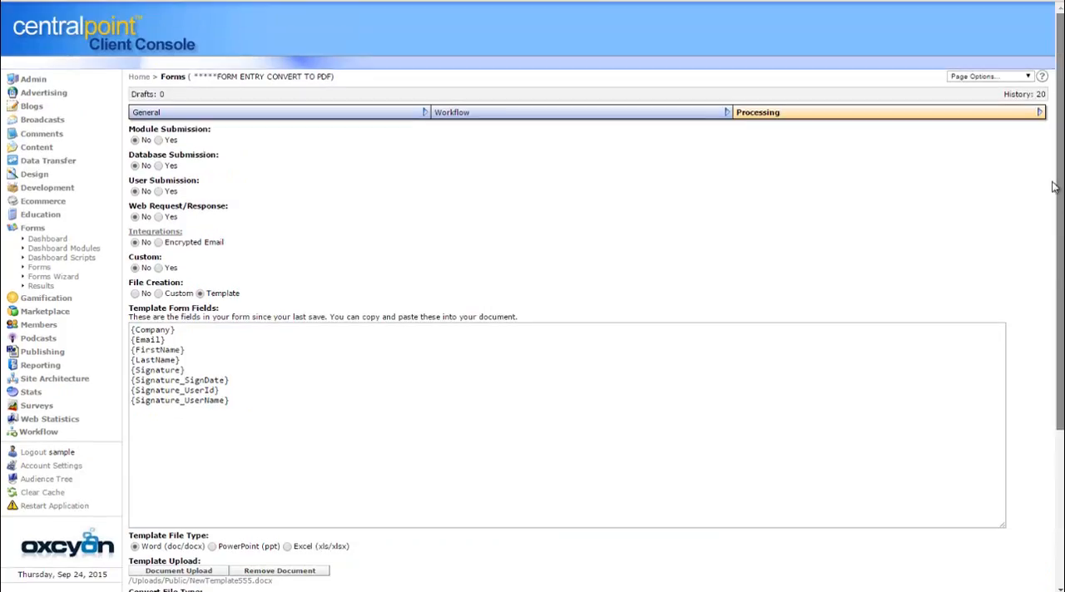
left_click(40, 267)
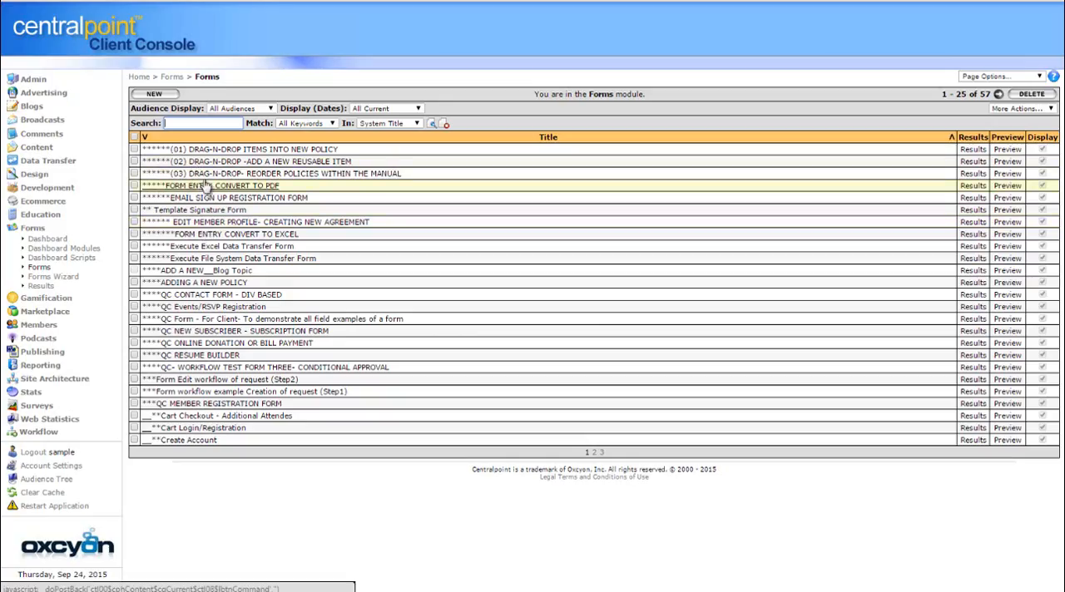
left_click(971, 186)
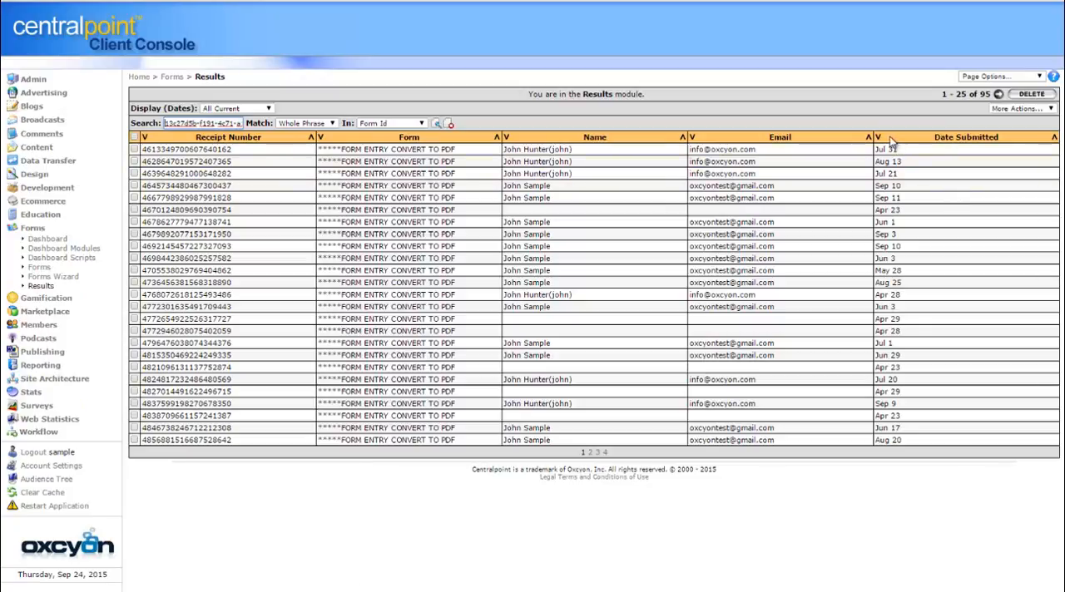
left_click(877, 138)
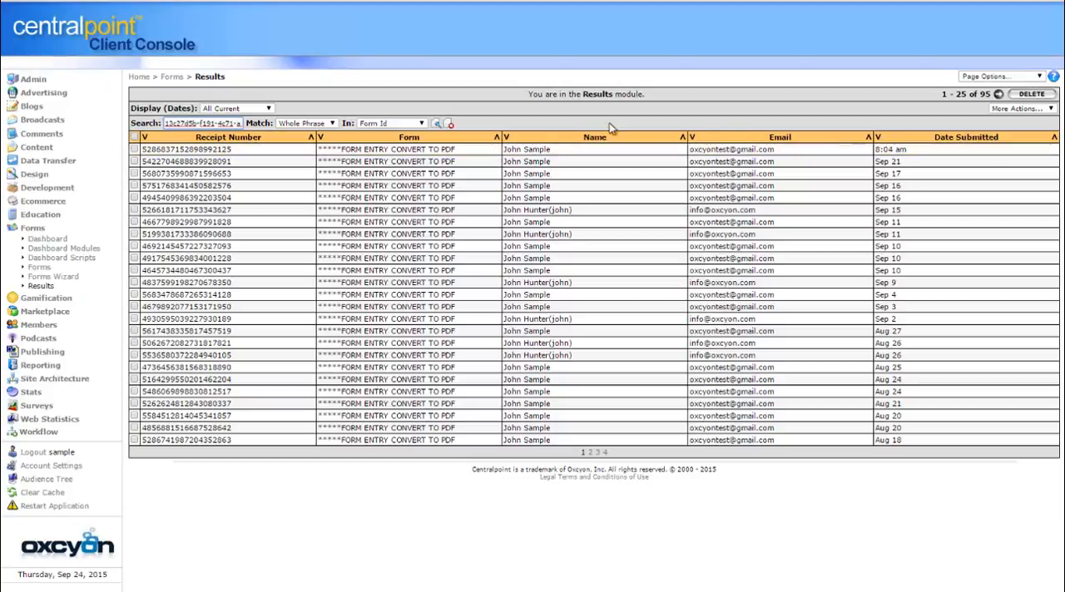
left_click(206, 151)
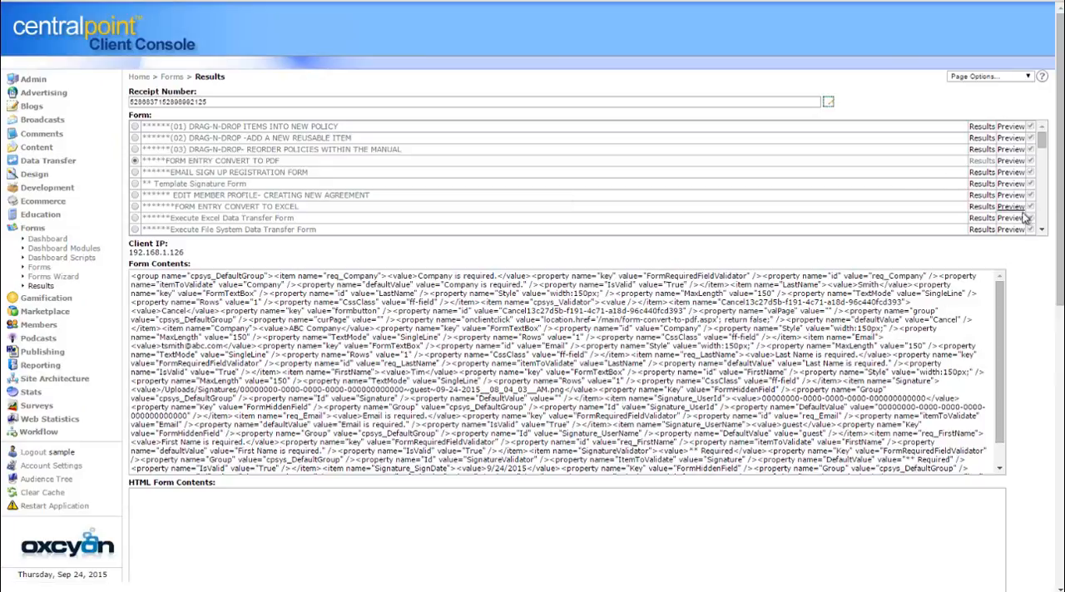
Open the PDF linked under File Output in the result record, review the generated contract, and close it
left_click_drag(1060, 258, 1060, 520)
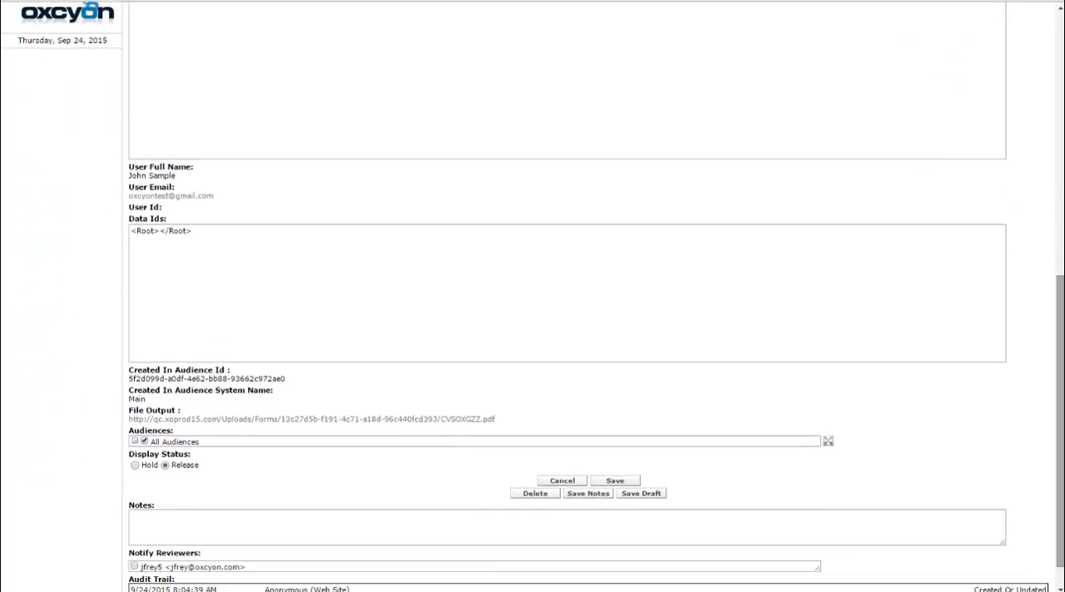
left_click(462, 420)
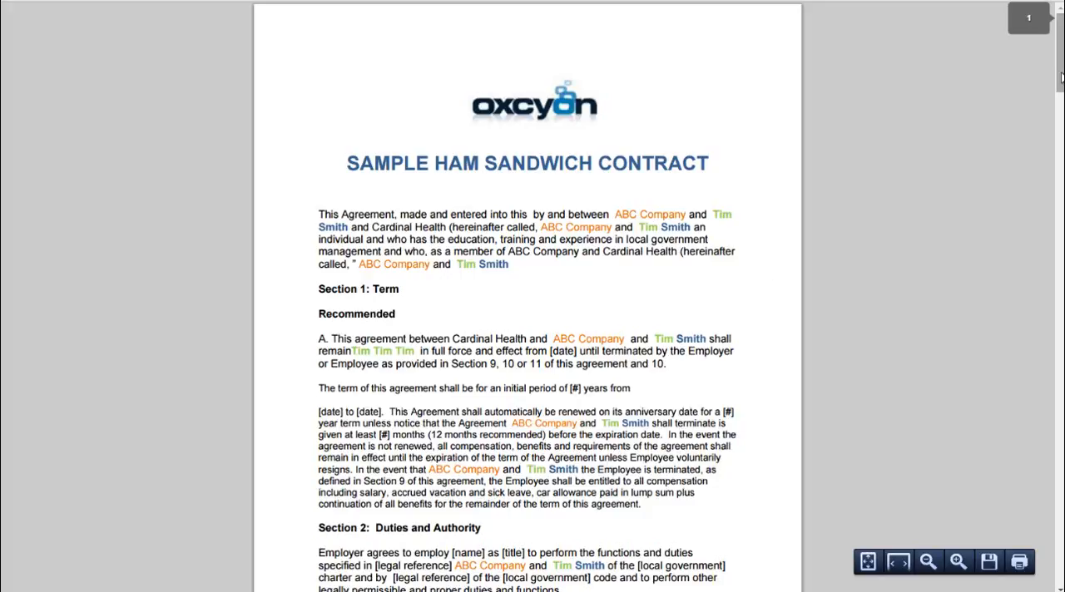
mouse_move(1060, 50)
left_mouse_down()
mouse_move(1031, 404)
mouse_move(1038, 556)
mouse_move(1012, 80)
left_mouse_up()
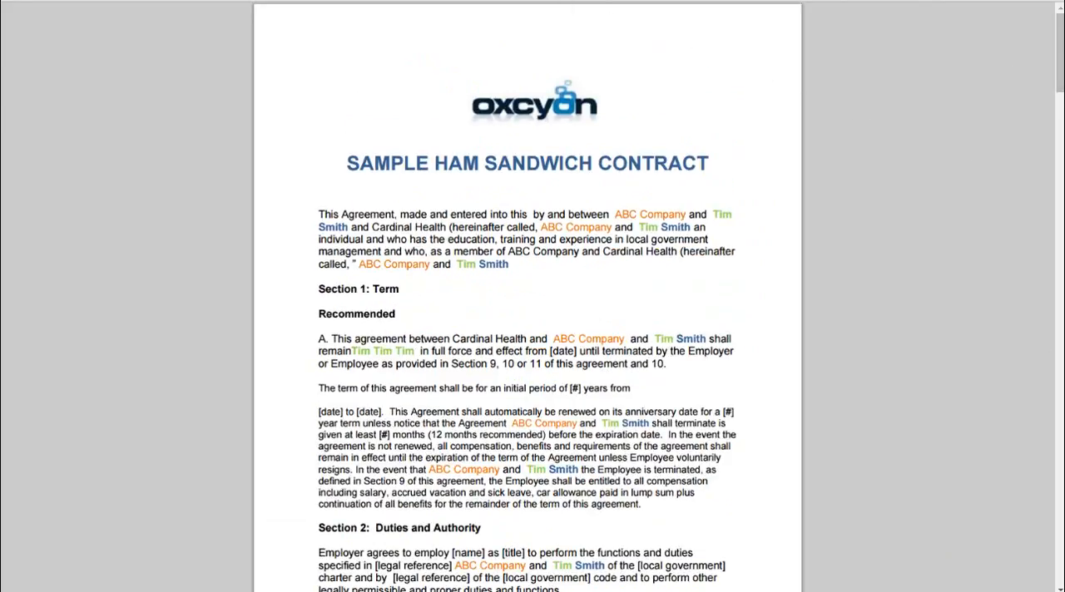
key("ctrl+w")
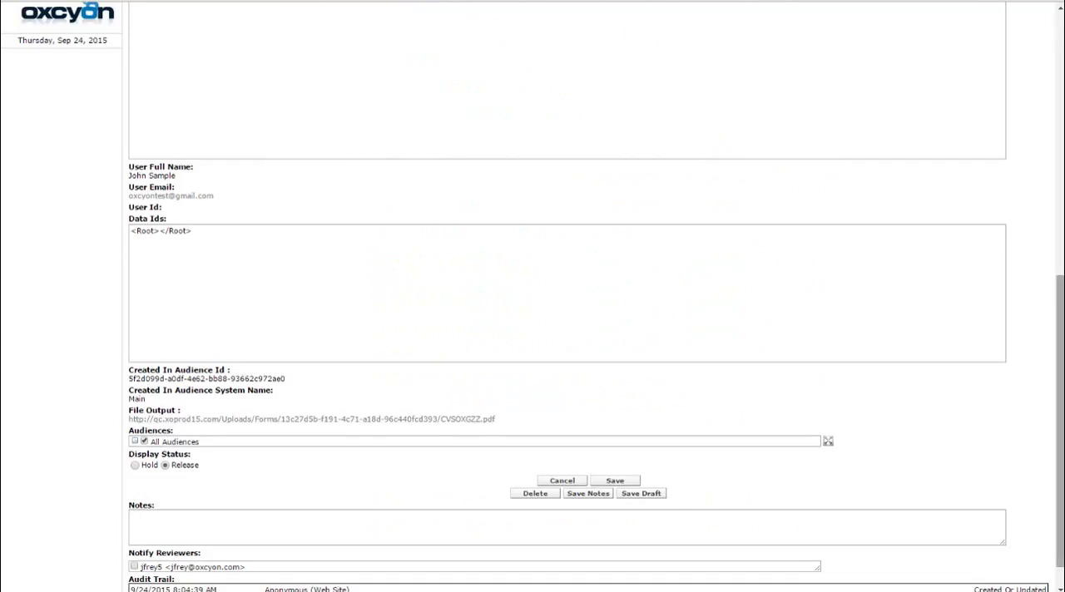
Return to the FORM ENTRY CONVERT TO PDF form's Processing settings and look at the files available for template upload without choosing one
left_click_drag(1061, 451, 1061, 190)
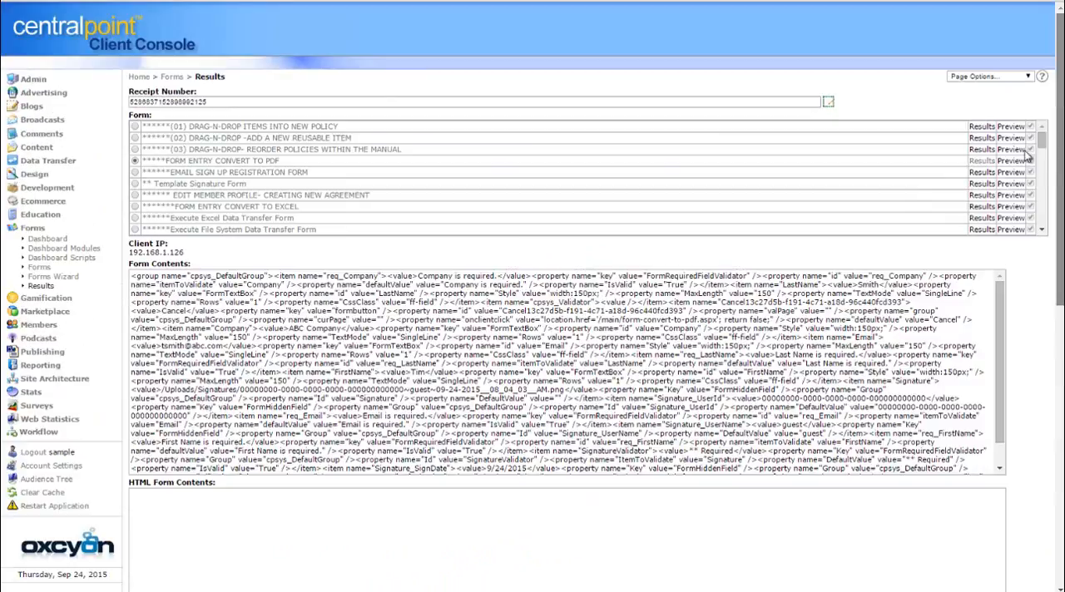
left_click(40, 269)
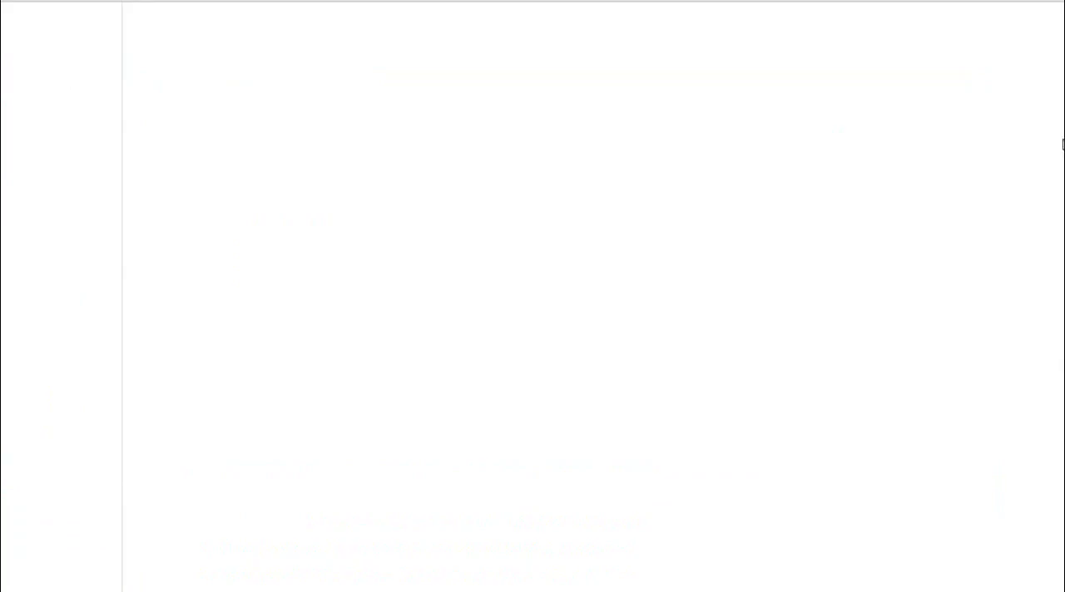
scroll(1061, 158, "down", 3)
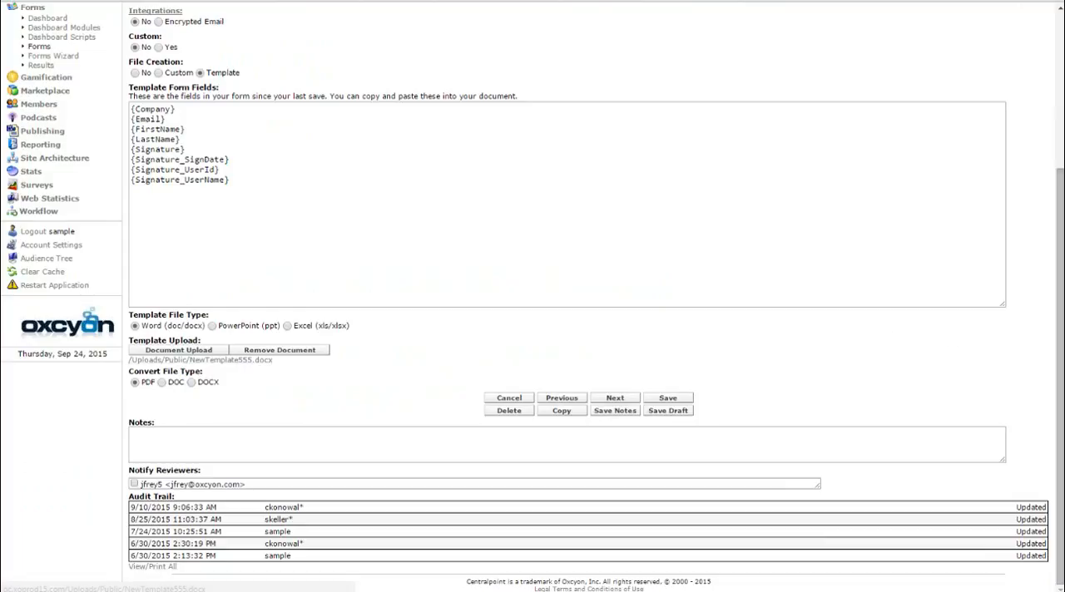
left_click(204, 351)
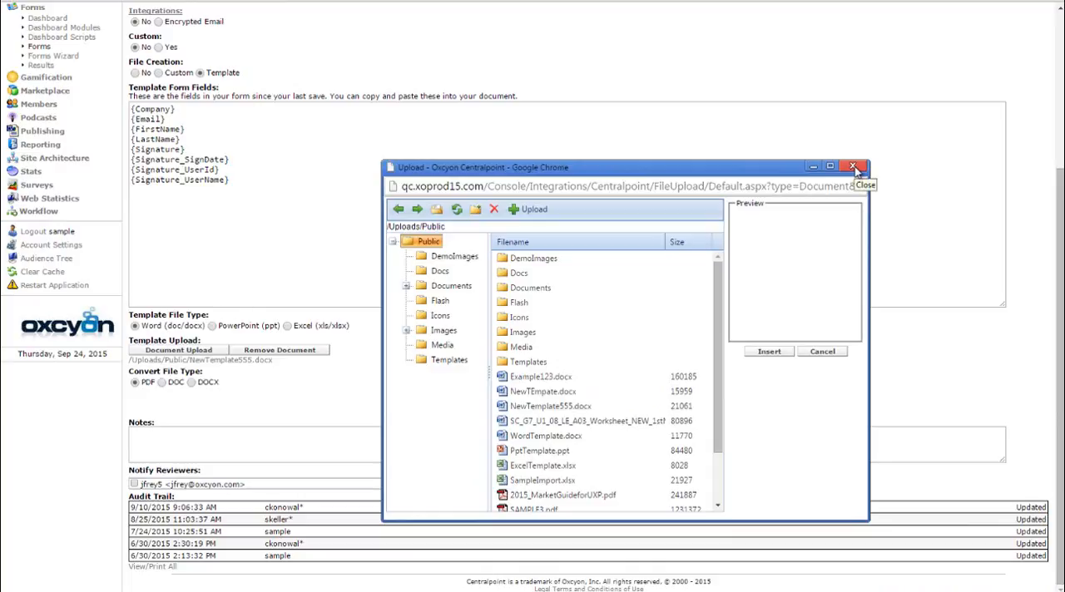
left_click(854, 168)
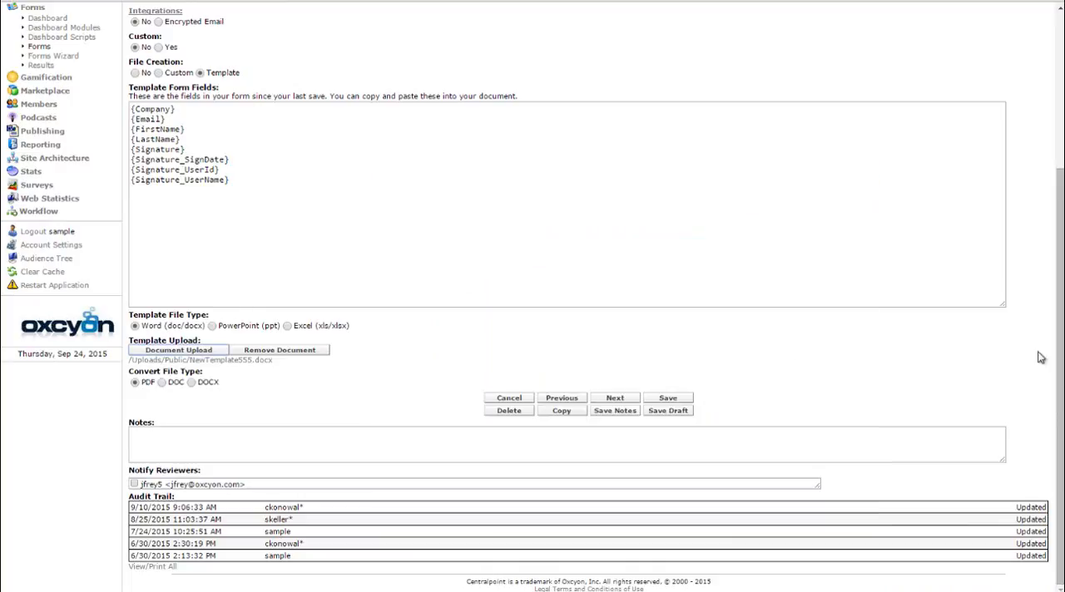
left_click_drag(1061, 404, 1009, 171)
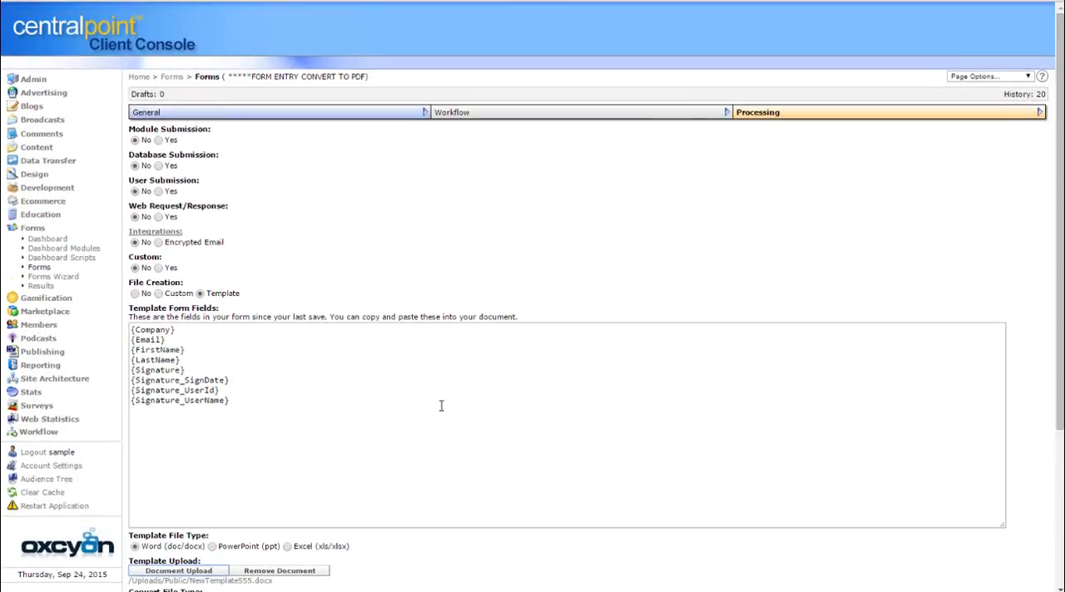
Start a new form in the Forms Wizard, name it New Sample Form, and continue to the field configuration with default settings
left_click(38, 267)
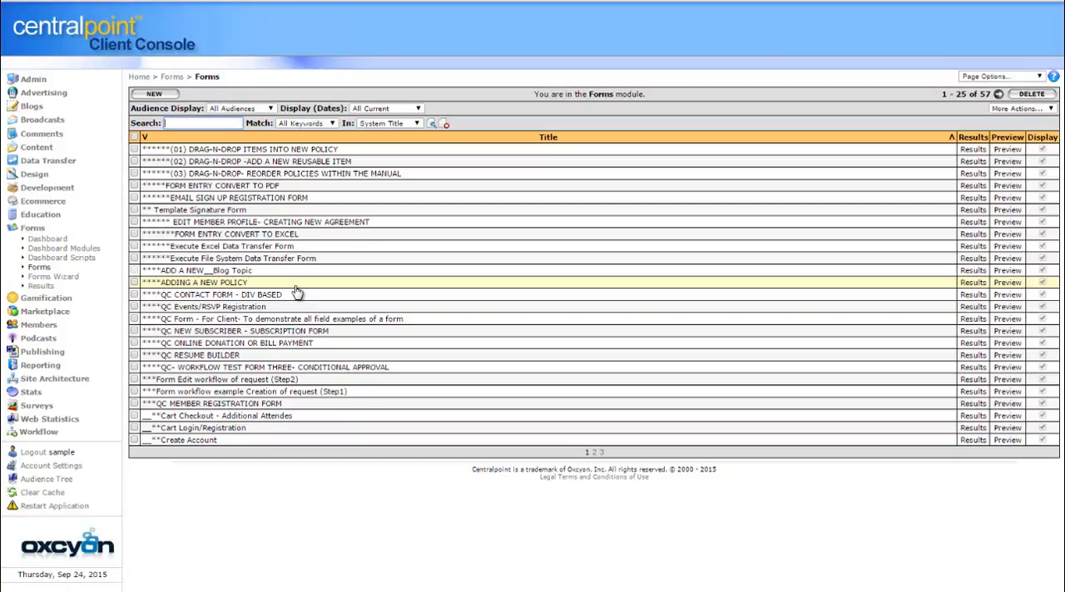
left_click(72, 280)
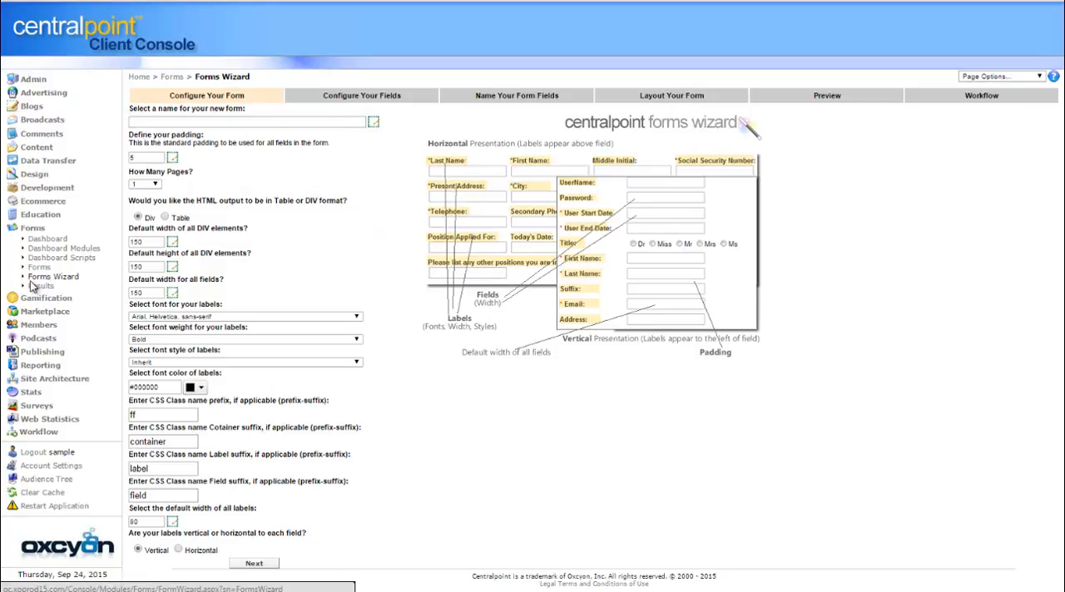
left_click(242, 123)
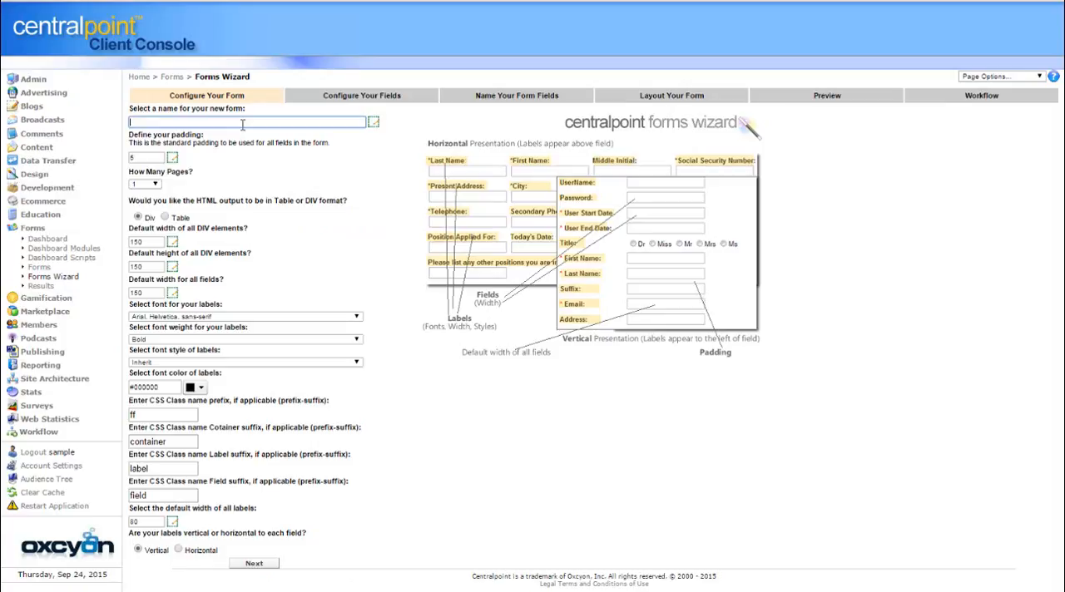
type("New Sample Form")
left_click(863, 475)
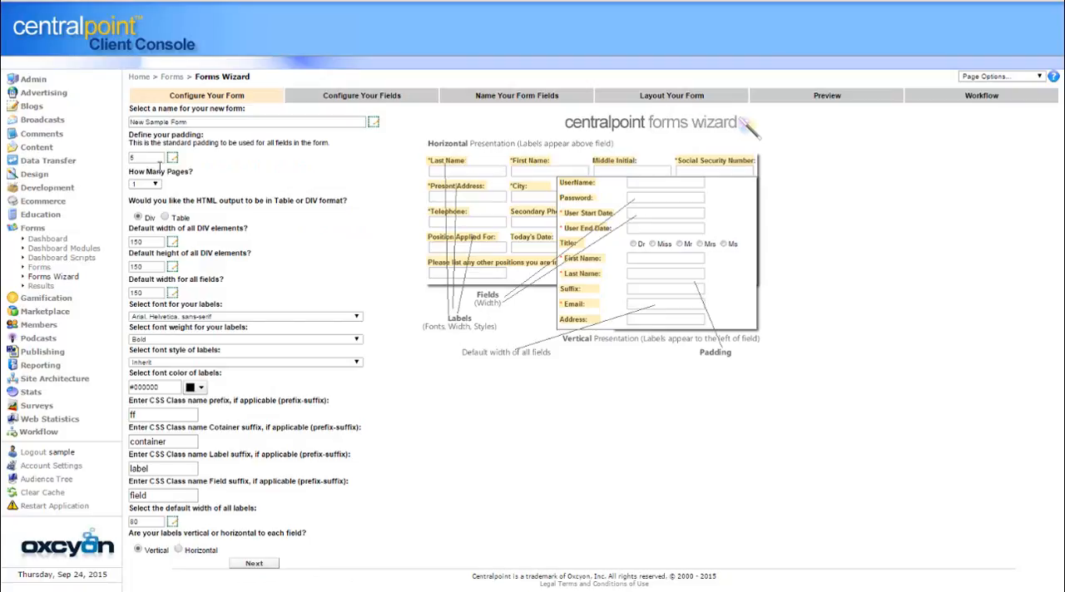
left_click(257, 564)
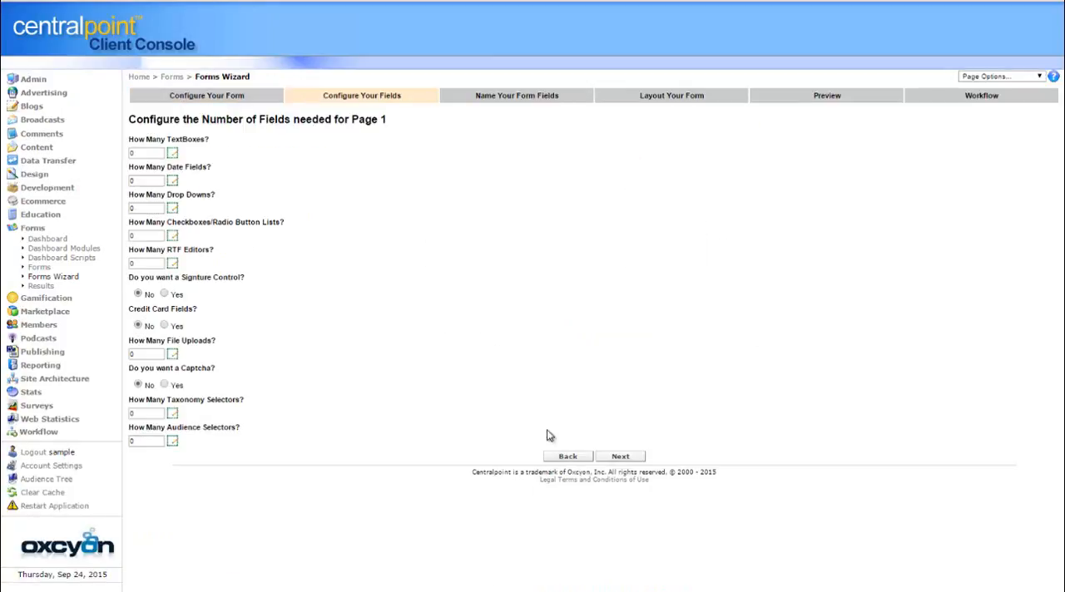
Configure page 1 with 2 text boxes, 1 date field and 1 file upload, and continue to field naming
double_click(146, 153)
type("2")
double_click(155, 181)
type("1")
left_click(462, 241)
double_click(147, 354)
type("1")
left_click(582, 359)
left_click(623, 456)
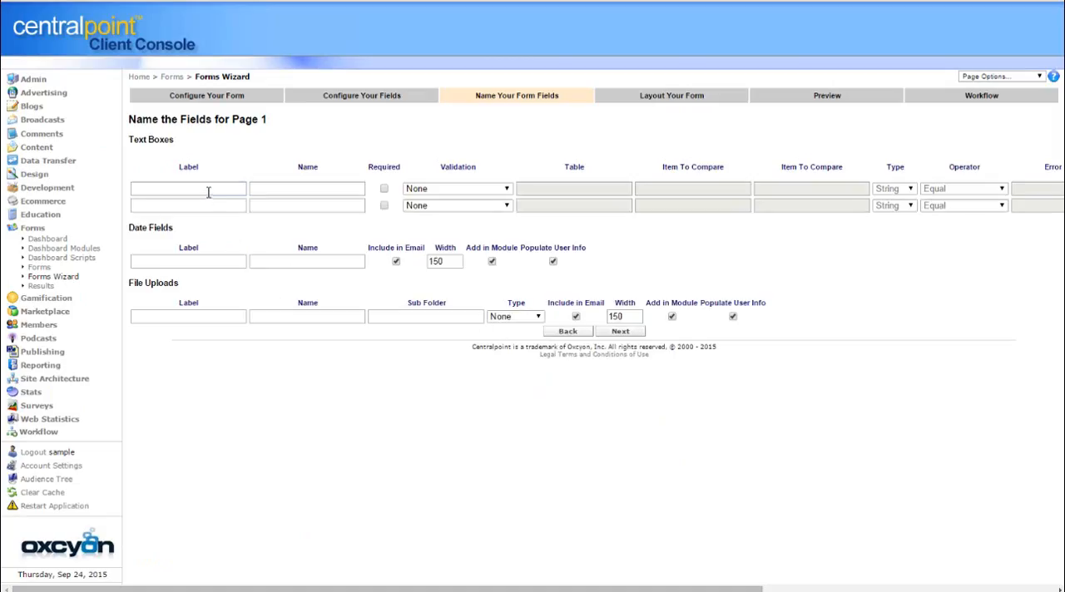
Label the two text boxes First Name and Phone Number
left_click(207, 192)
type("First Name")
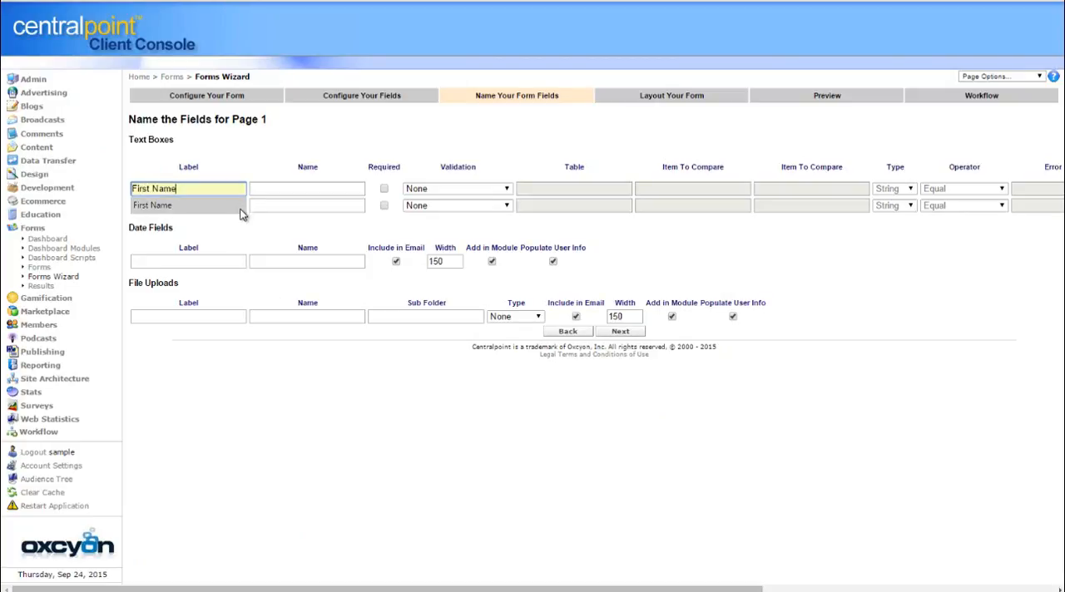
left_click(241, 214)
left_click(184, 205)
type("Phone Number")
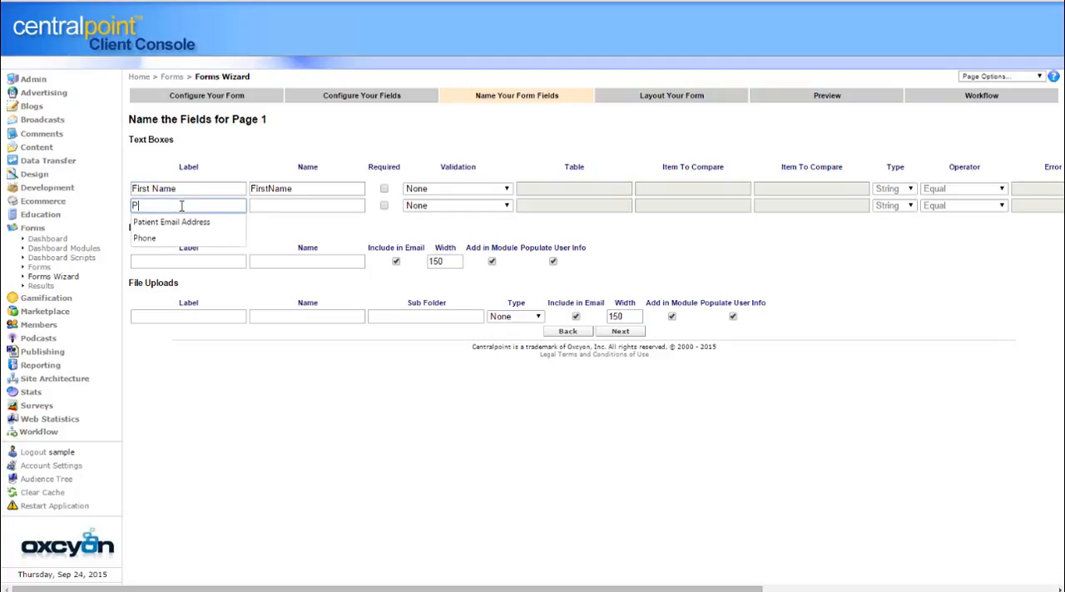
Label the date field Enter Today Date and the file upload field Upload a photo
left_click(184, 261)
type("Enter ")
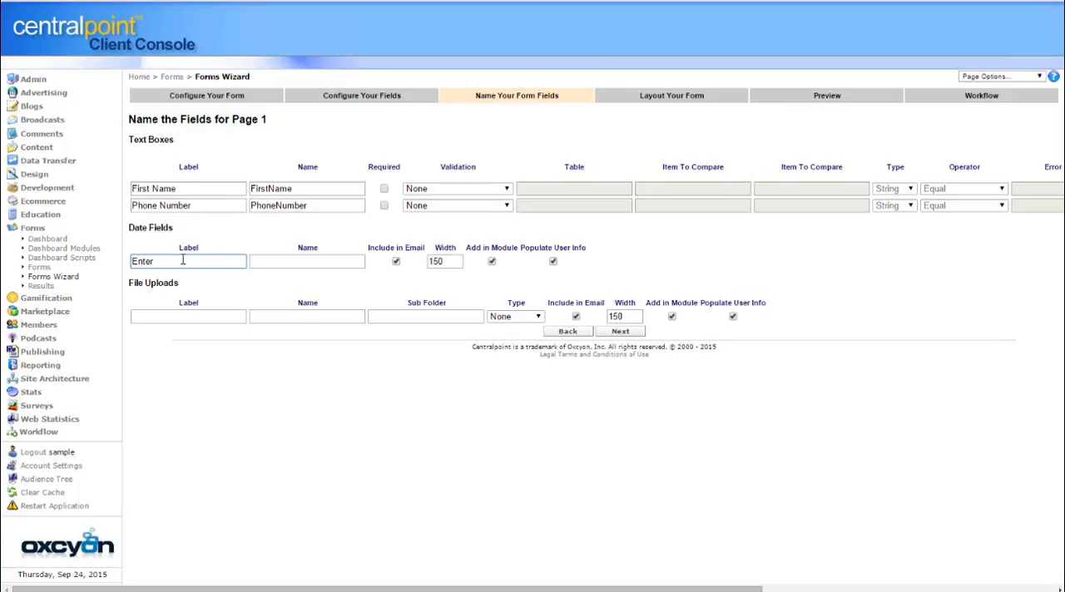
type("Today Date")
left_click(207, 314)
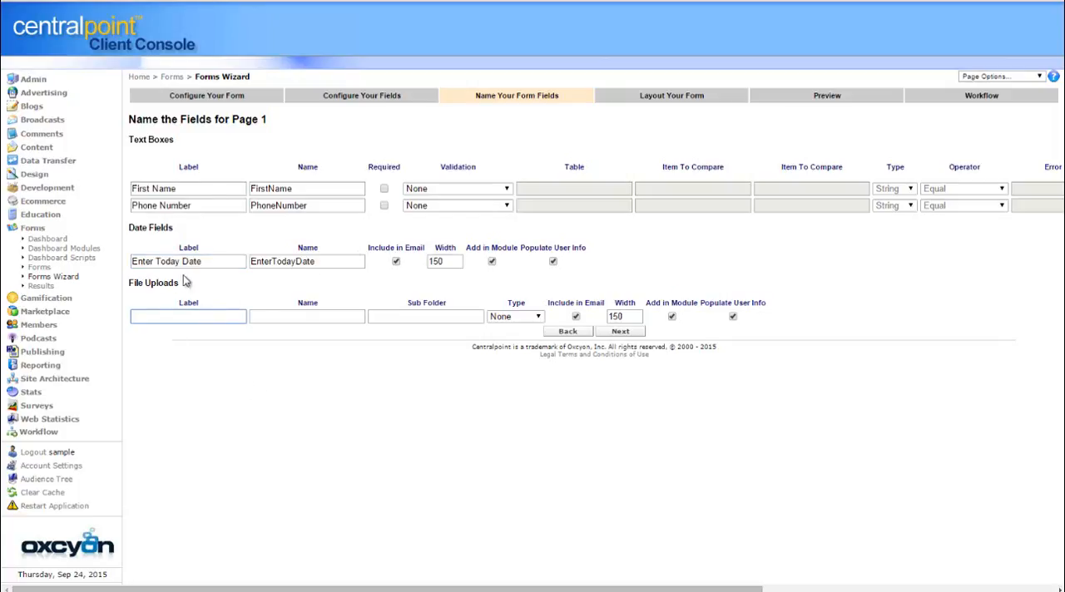
type("Uploa")
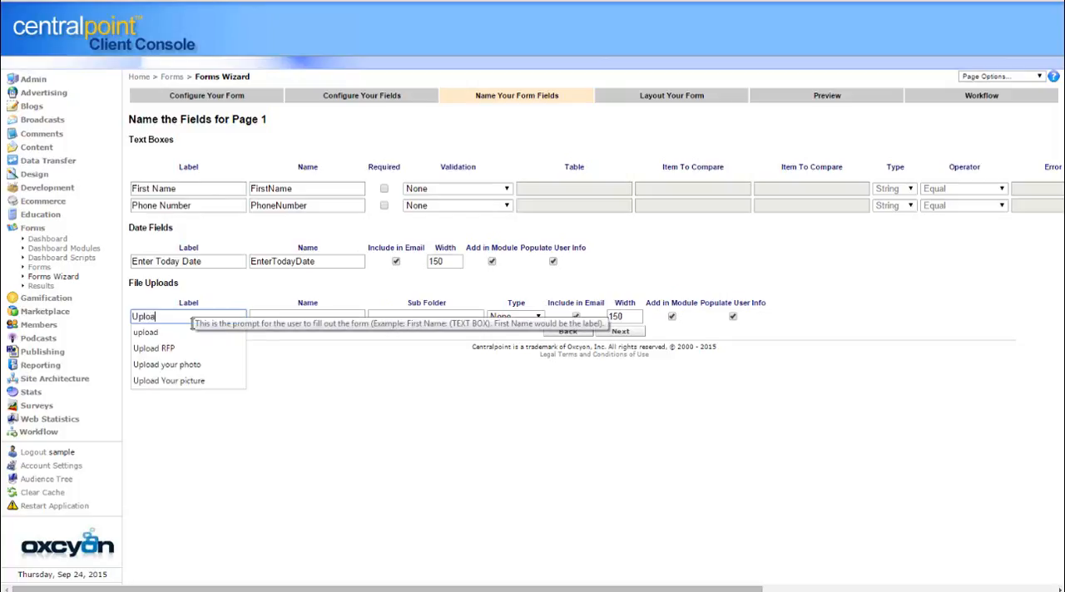
type("d a photo")
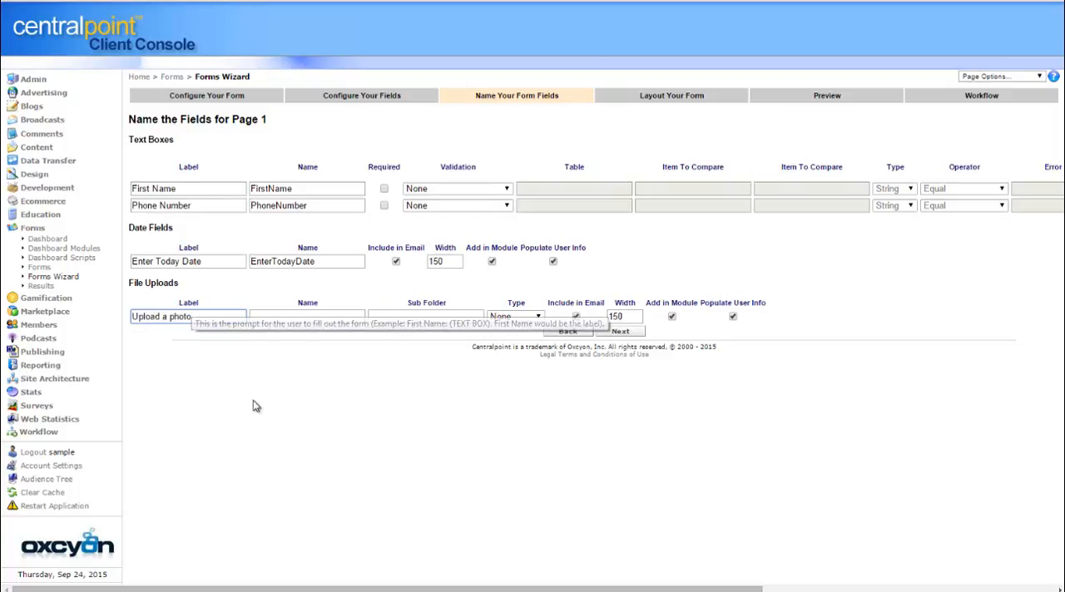
left_click(389, 391)
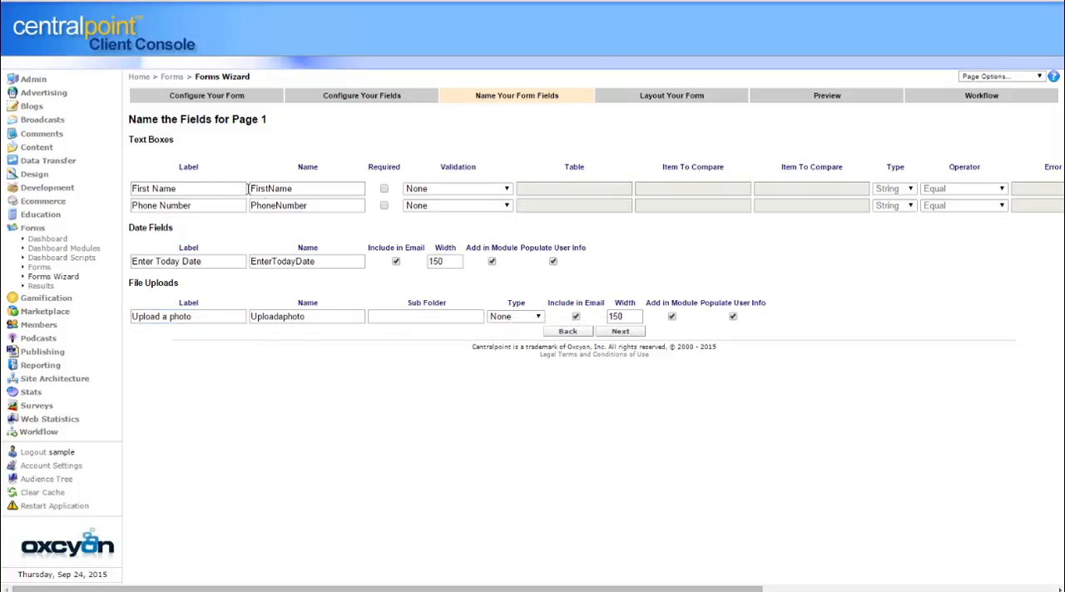
Make the First Name and Phone Number text boxes required and apply Phone Number validation to the phone field
left_click(384, 189)
left_click(383, 207)
left_click(481, 211)
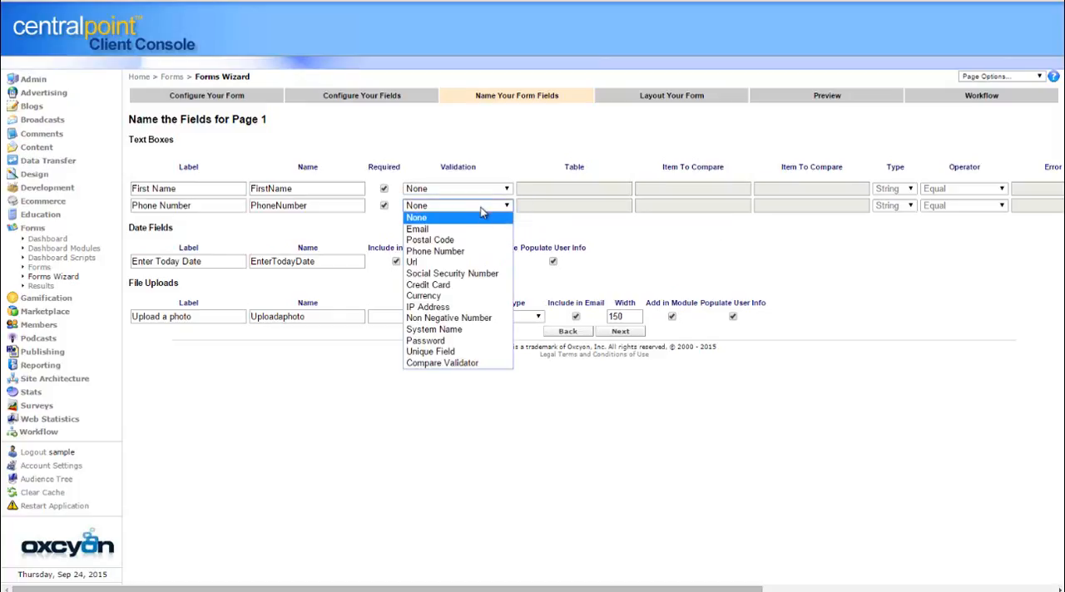
left_click(466, 252)
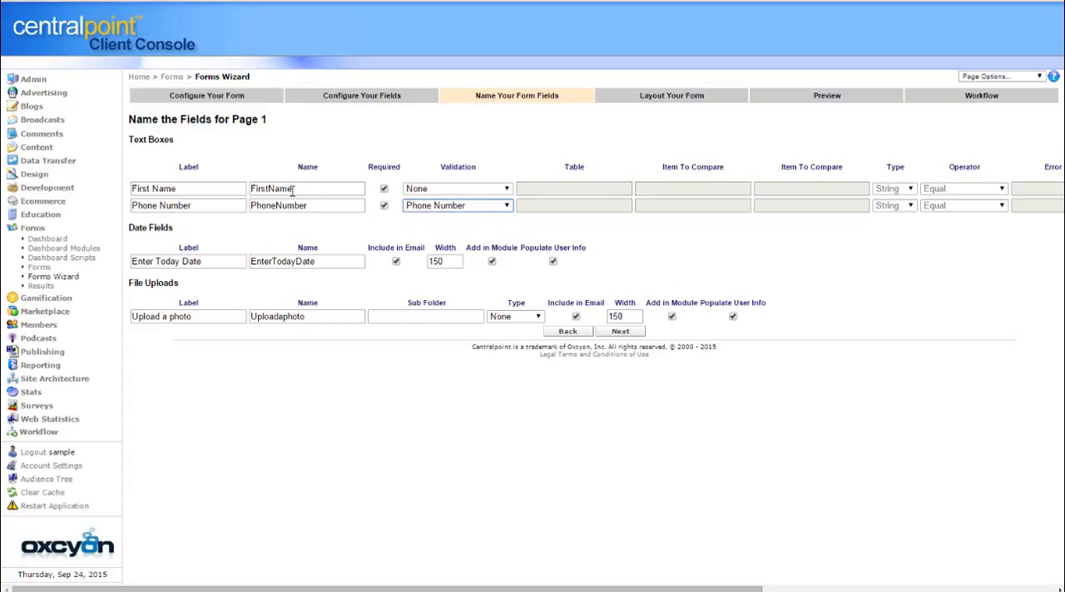
Change the First Name text box's internal name to FName1 and continue to the form layout
left_click_drag(313, 192, 251, 197)
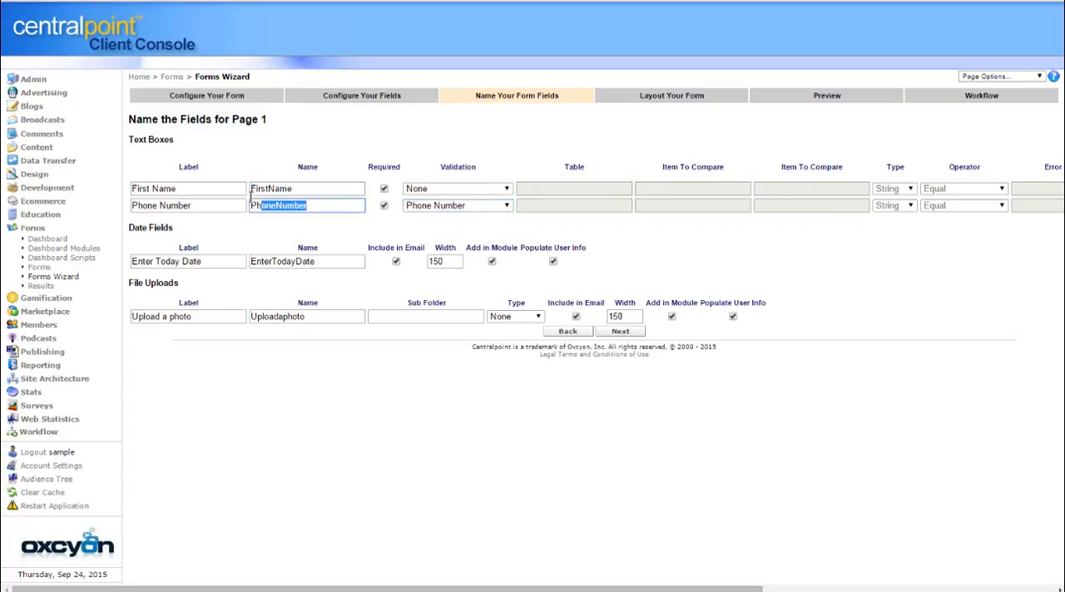
left_click(335, 209)
left_click_drag(311, 186, 260, 185)
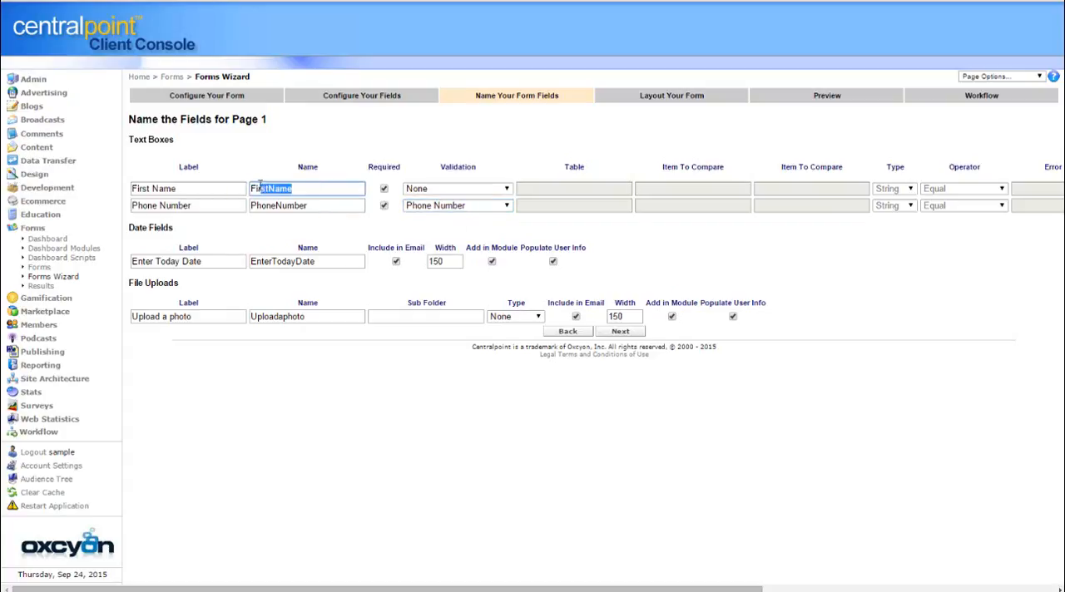
left_click(338, 237)
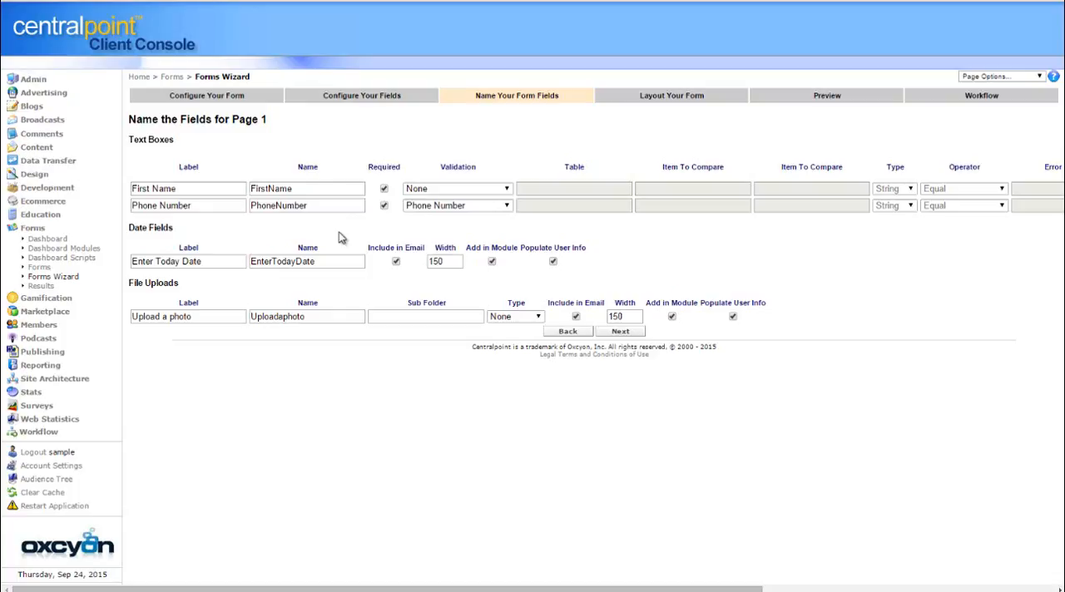
double_click(313, 188)
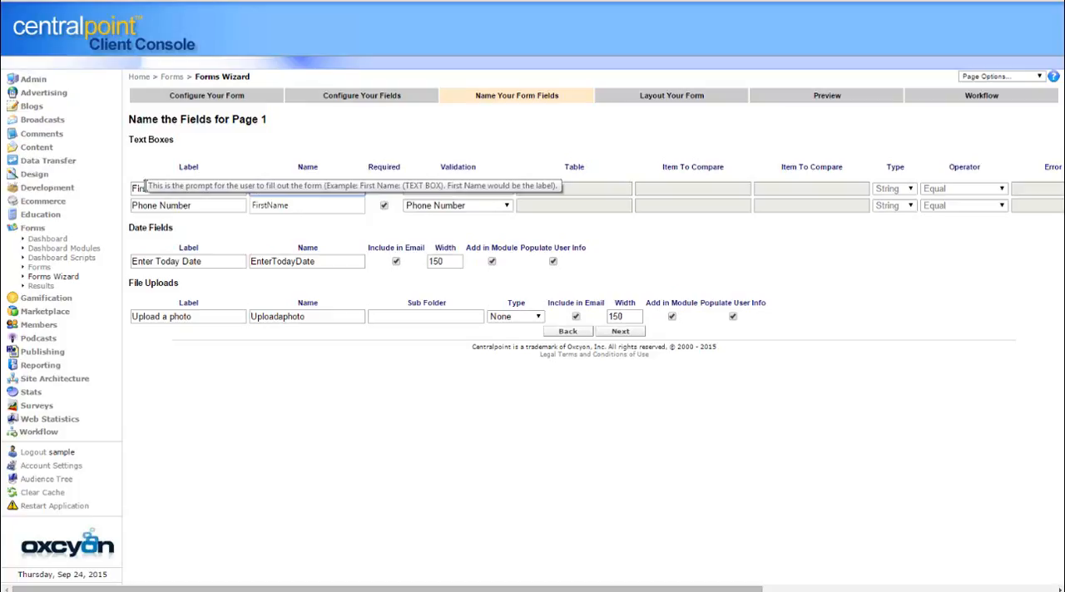
type("FName1")
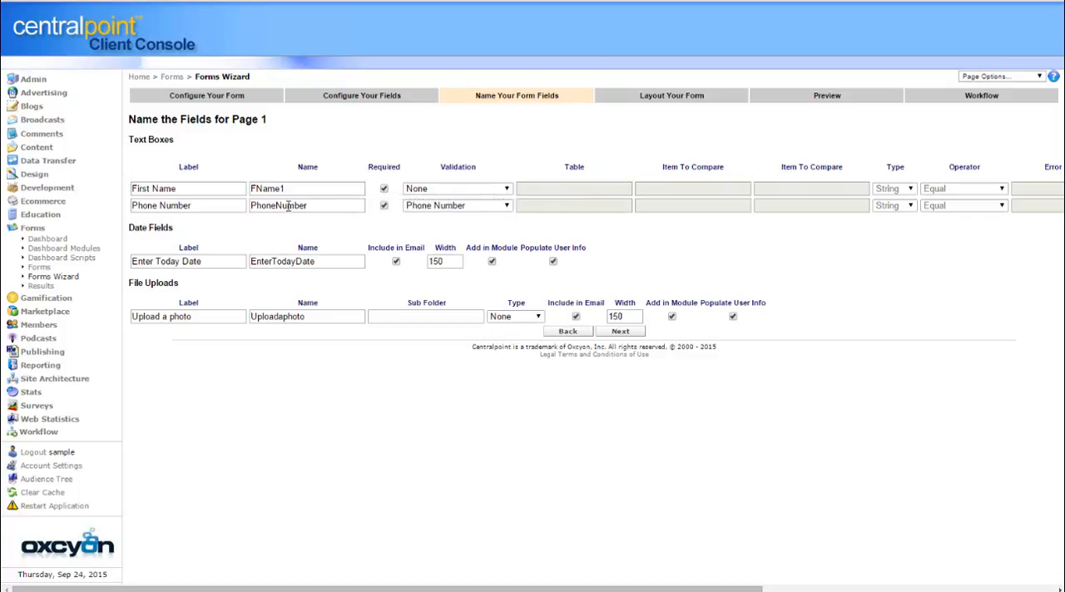
left_click(636, 336)
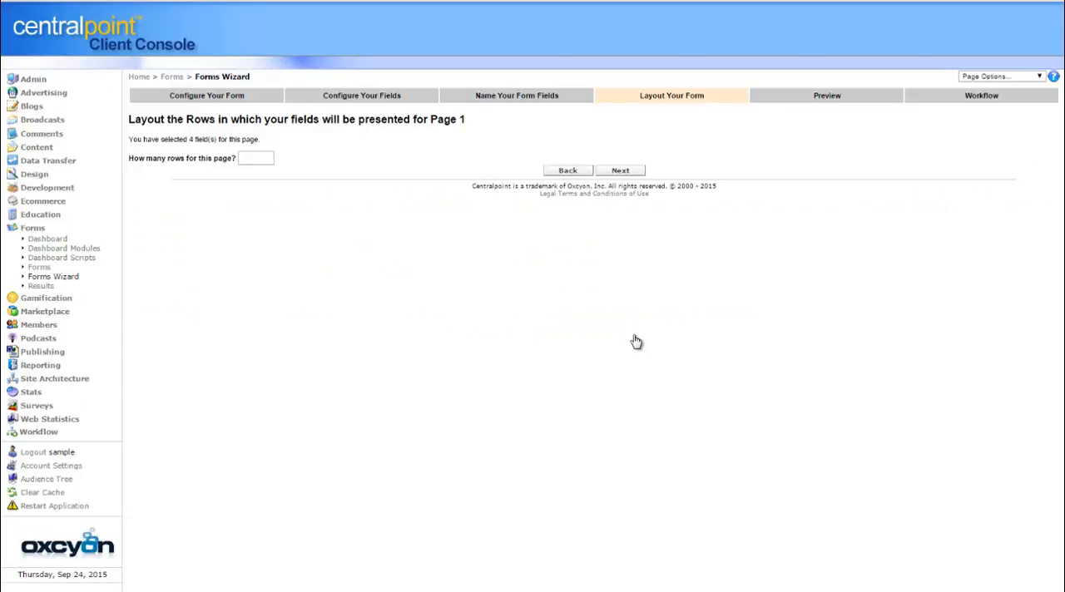
Lay out page 1 with 4 rows and continue to the column settings
left_click(255, 158)
type("4")
left_click(625, 171)
Give each of the four rows 1 column and continue to the field placement
left_click(184, 171)
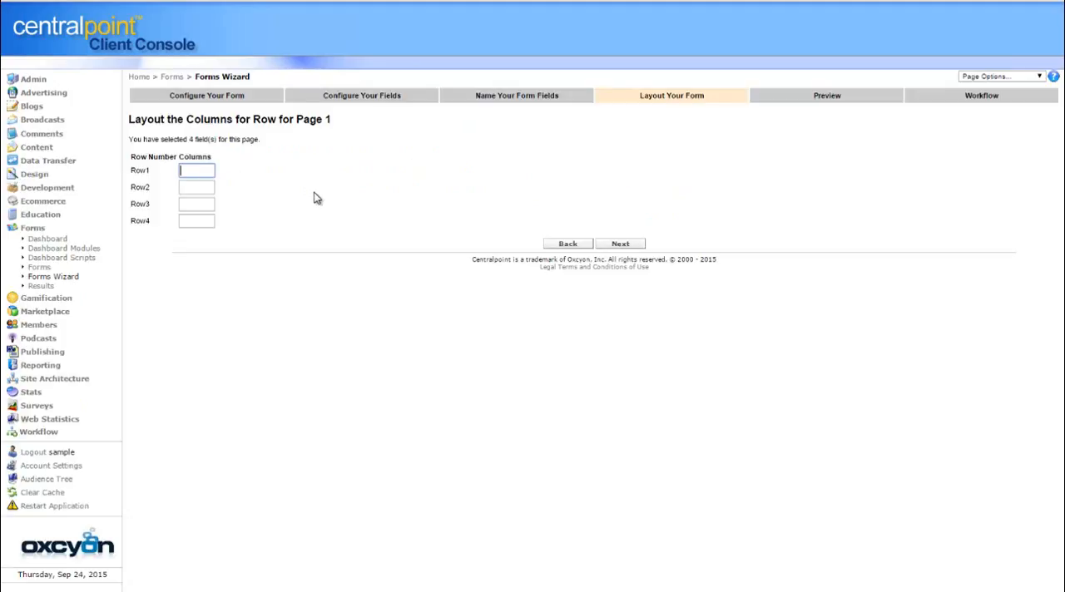
type("1")
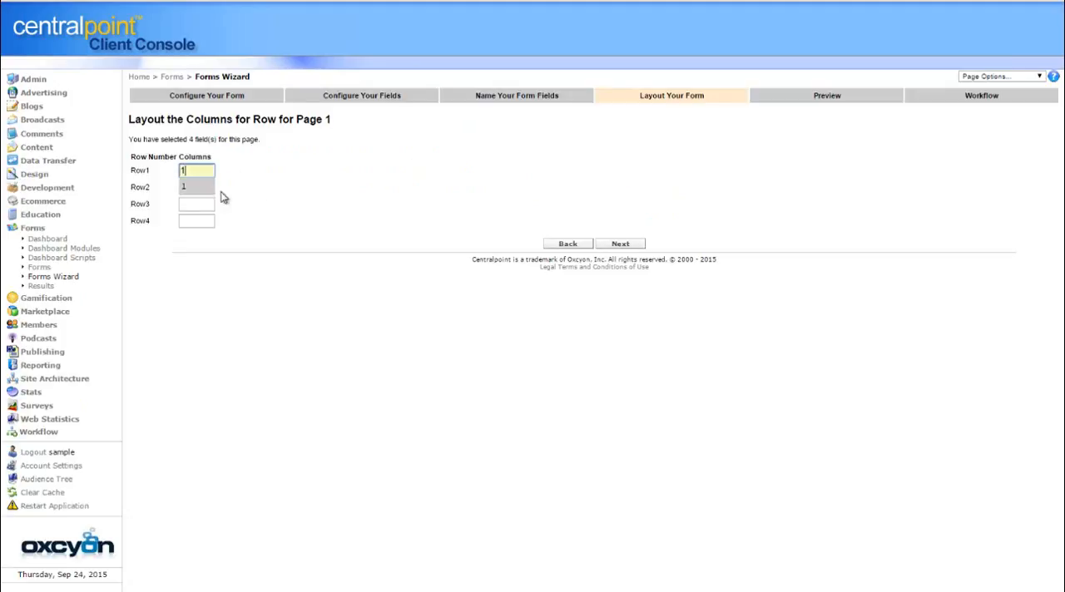
left_click(207, 184)
left_click(207, 184)
type("1")
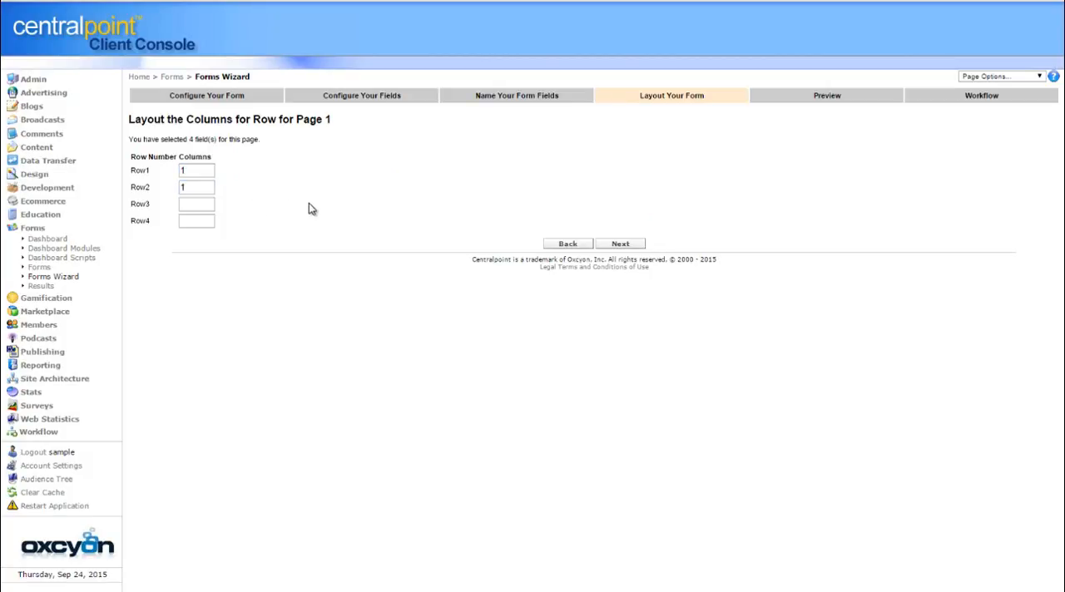
left_click(197, 203)
type("1")
left_click(206, 220)
type("1")
left_click(516, 196)
left_click(621, 244)
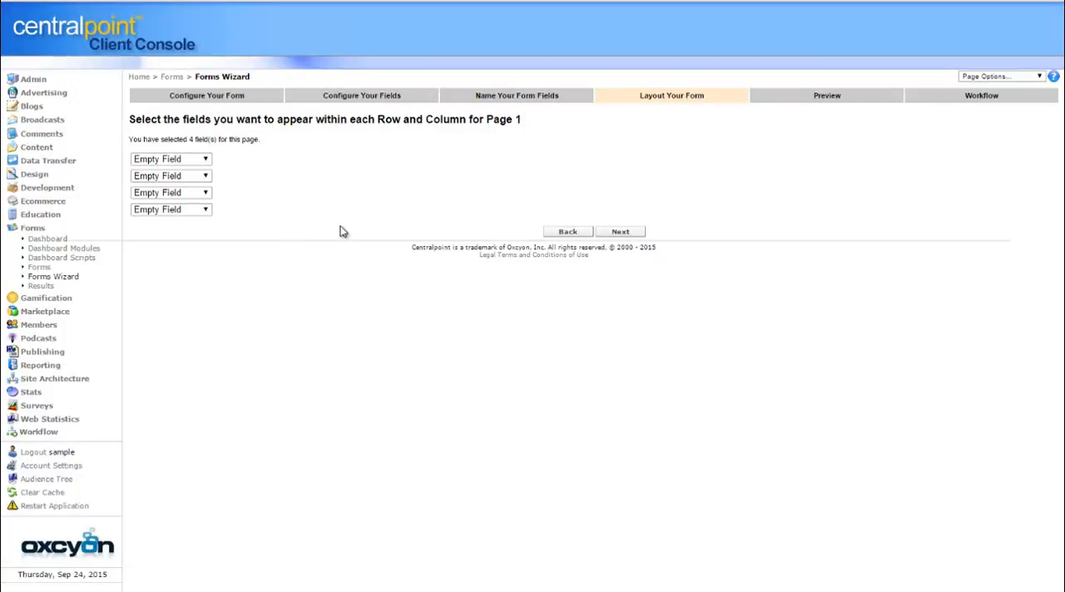
Assign FName1, PhoneNumber, EnterTodayDate and Uploadaphoto to rows 1 to 4 in that order, and continue to the preview
left_click(204, 162)
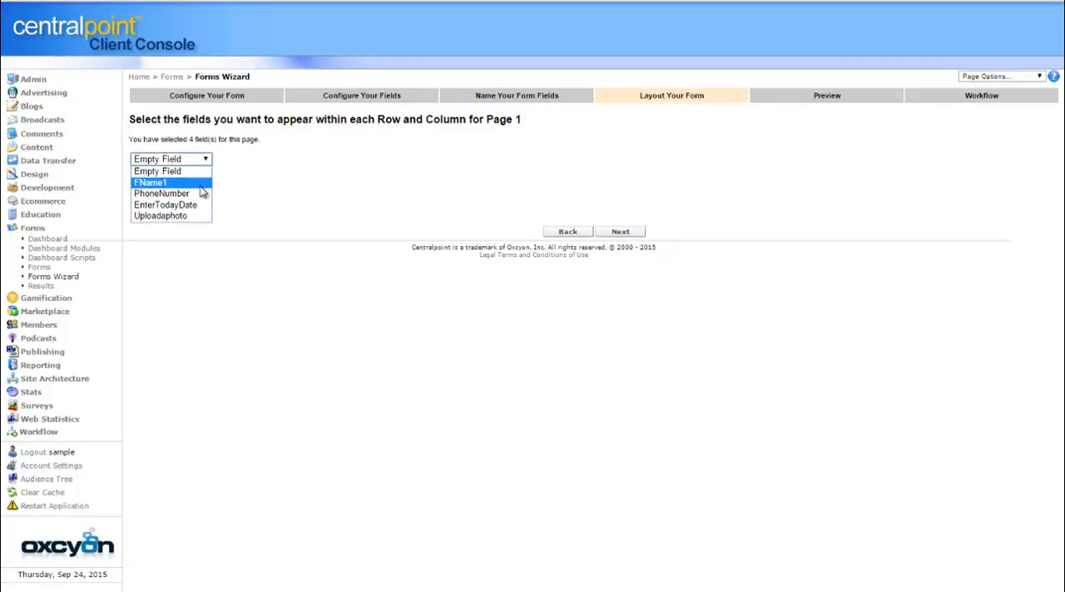
left_click(202, 185)
left_click(205, 176)
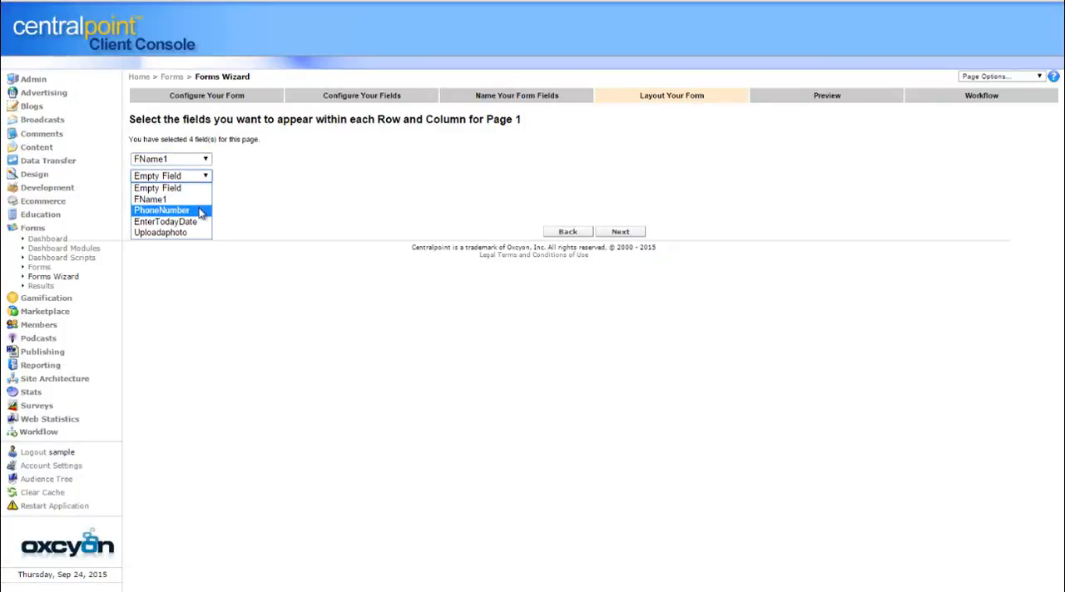
left_click(203, 209)
left_click(205, 193)
left_click(202, 236)
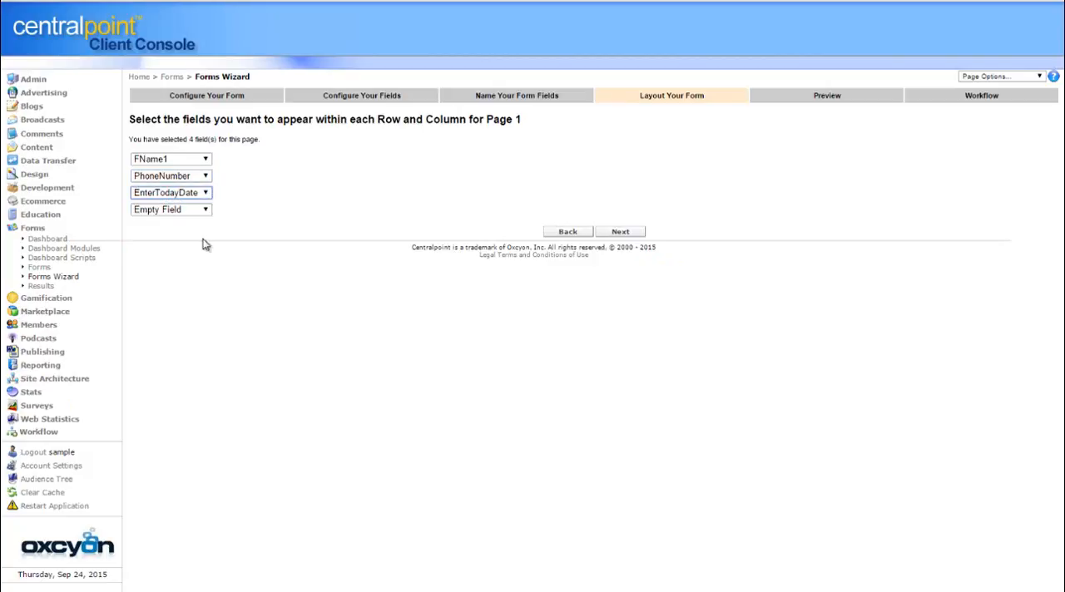
left_click(205, 210)
left_click(205, 266)
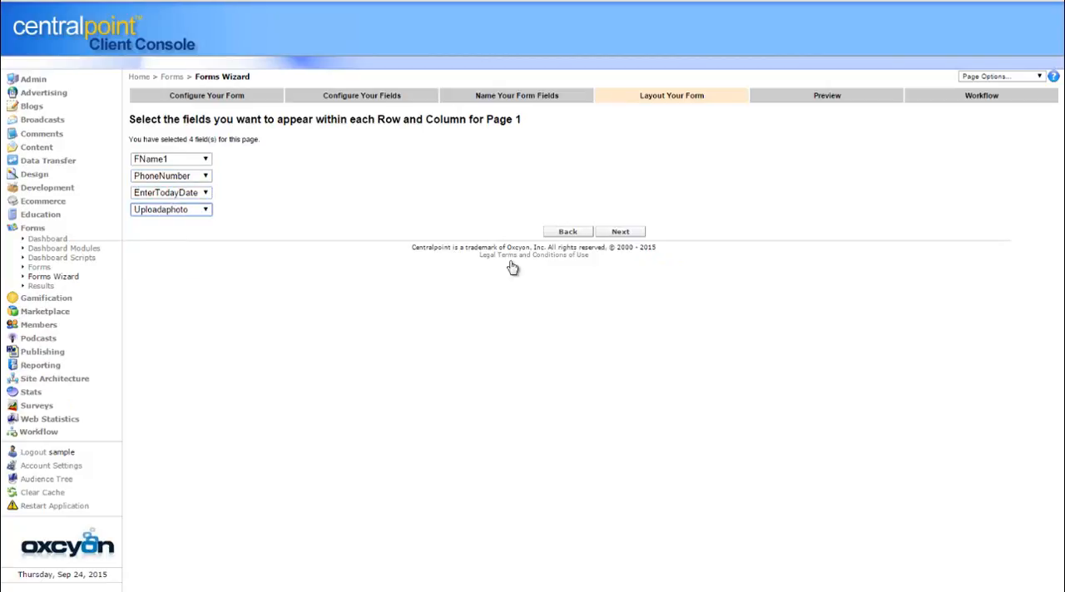
left_click(643, 233)
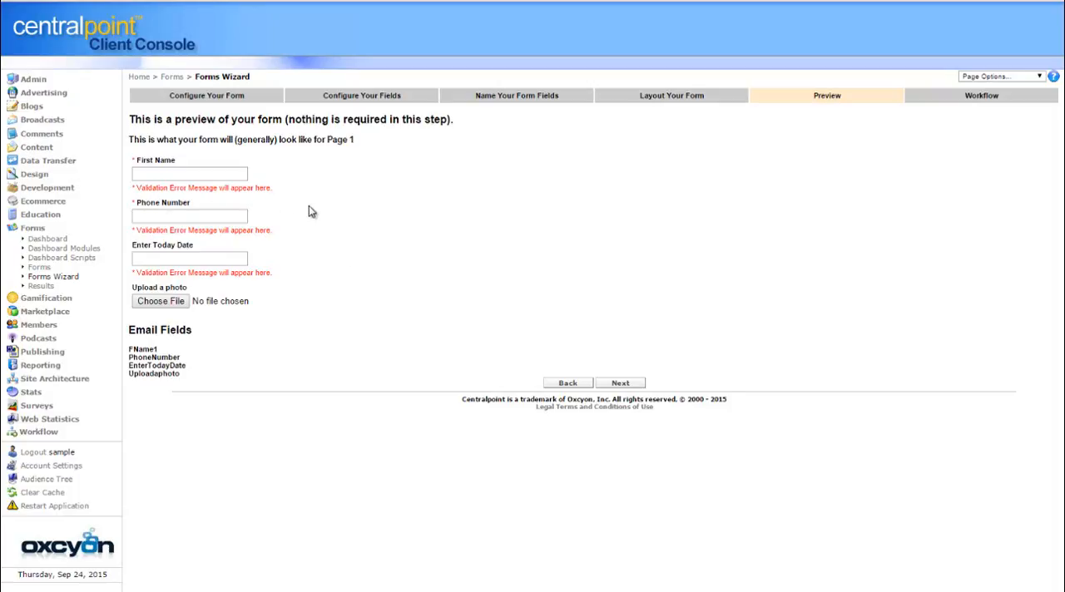
Proceed to the workflow settings and write the completion message "Thank you very much for filling out our form!"
left_click(621, 384)
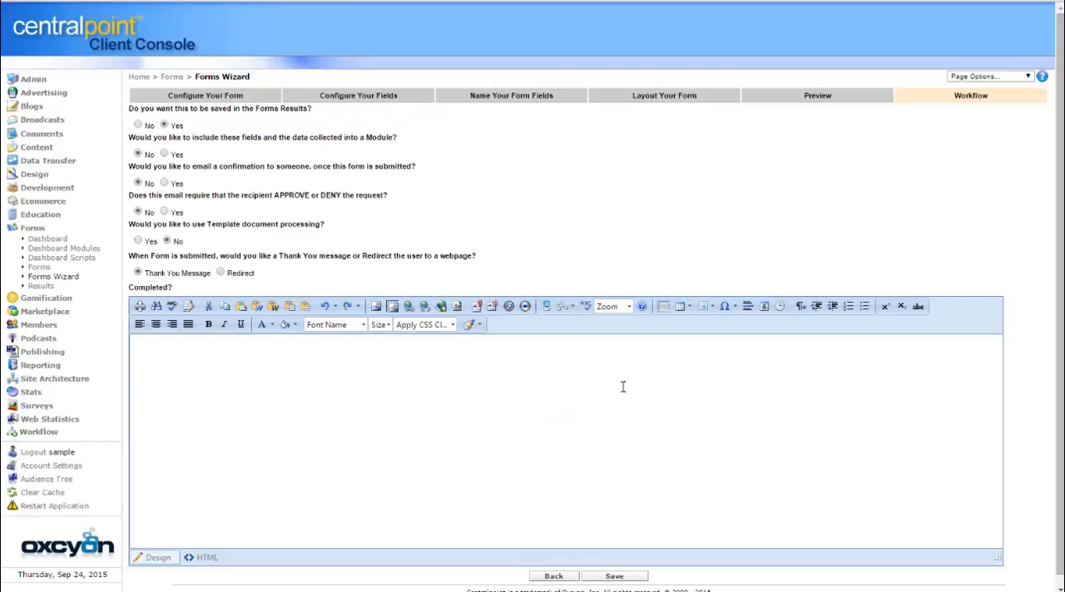
left_click(246, 388)
type("Thank you very m")
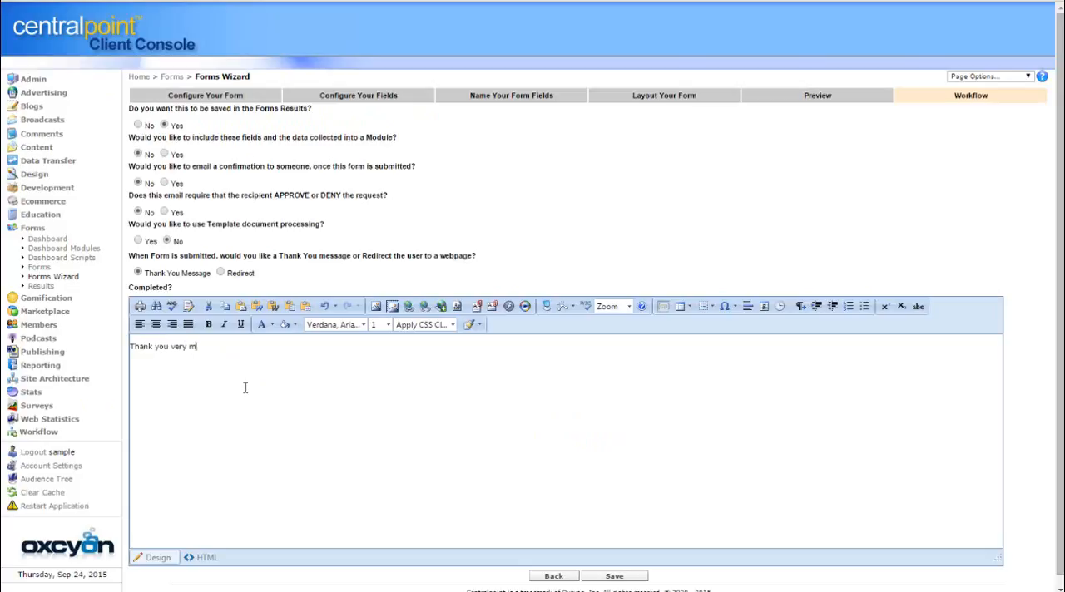
type("uch for filling out our form")
type("!")
Set the thank-you message's font size to 4
left_click_drag(316, 350, 118, 341)
left_click(384, 326)
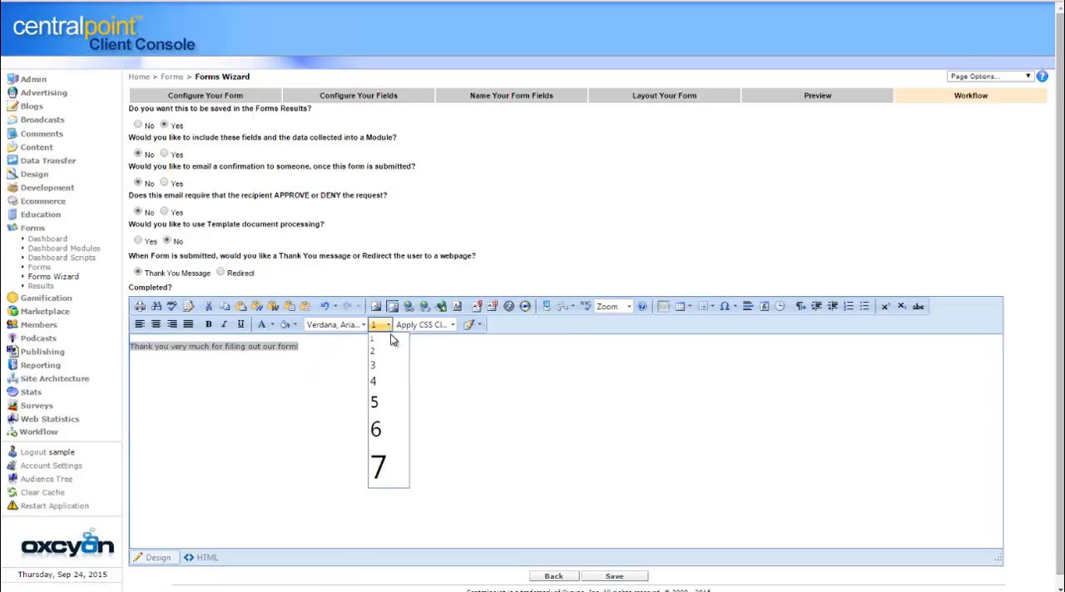
left_click(391, 379)
left_click(507, 426)
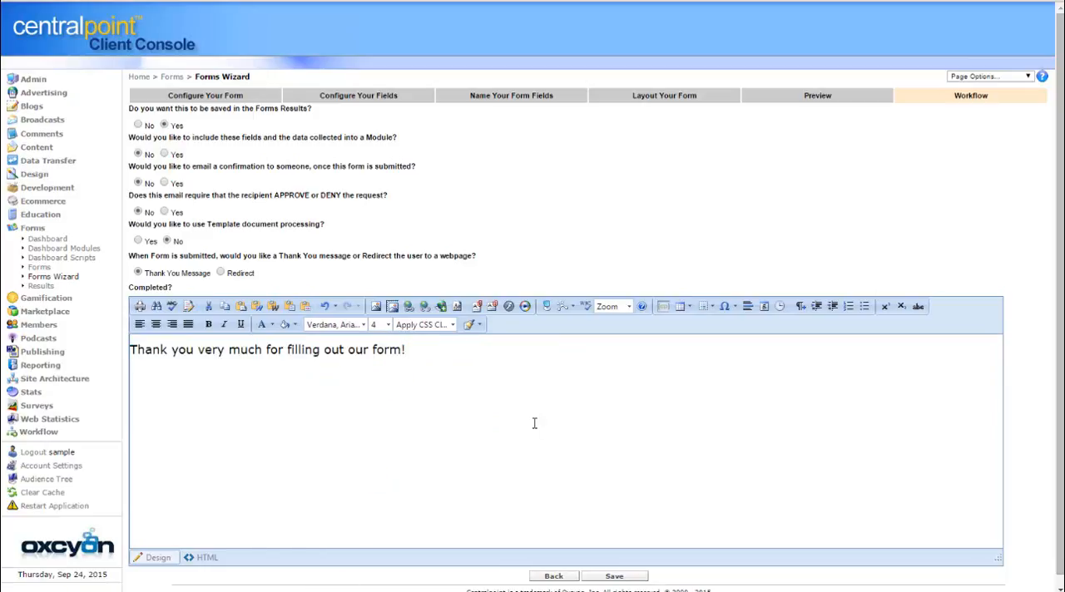
Color the thank-you message red (#ff0000) and set its font size to 5
left_click_drag(427, 349, 27, 348)
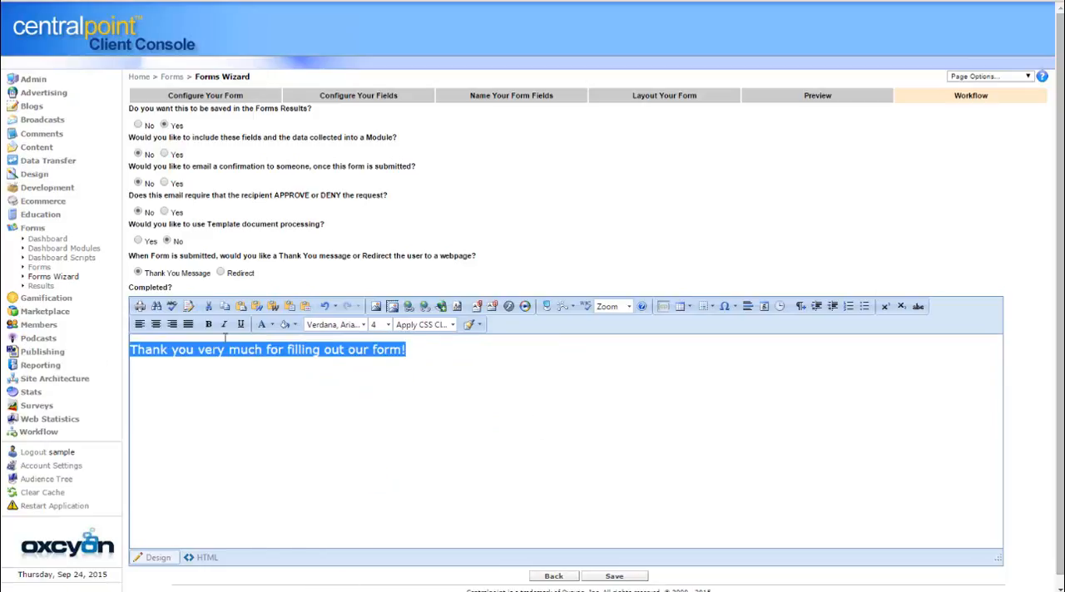
left_click(270, 326)
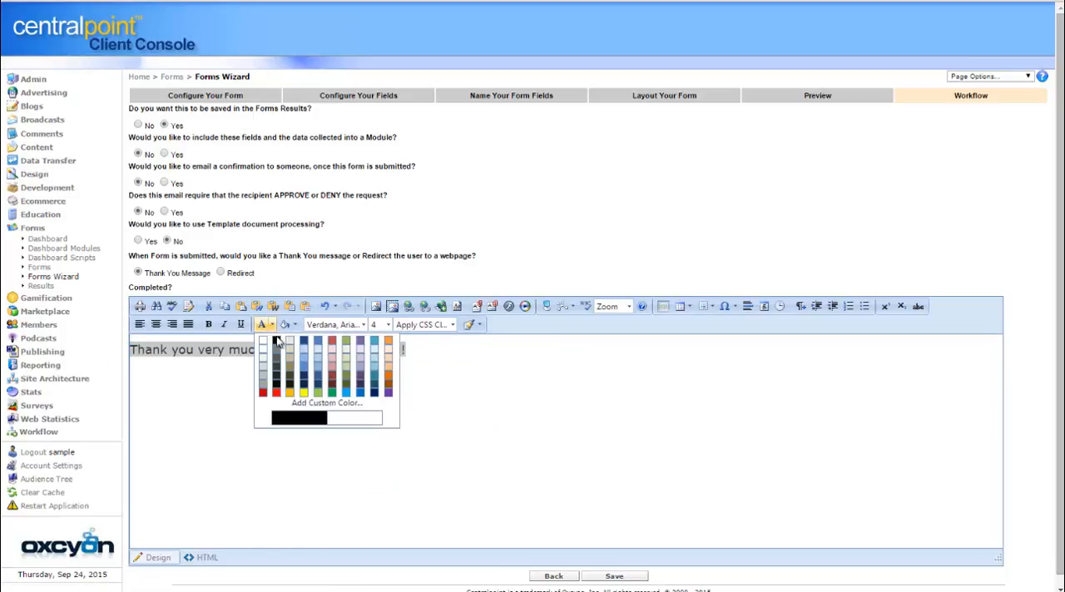
left_click(277, 392)
left_click(386, 325)
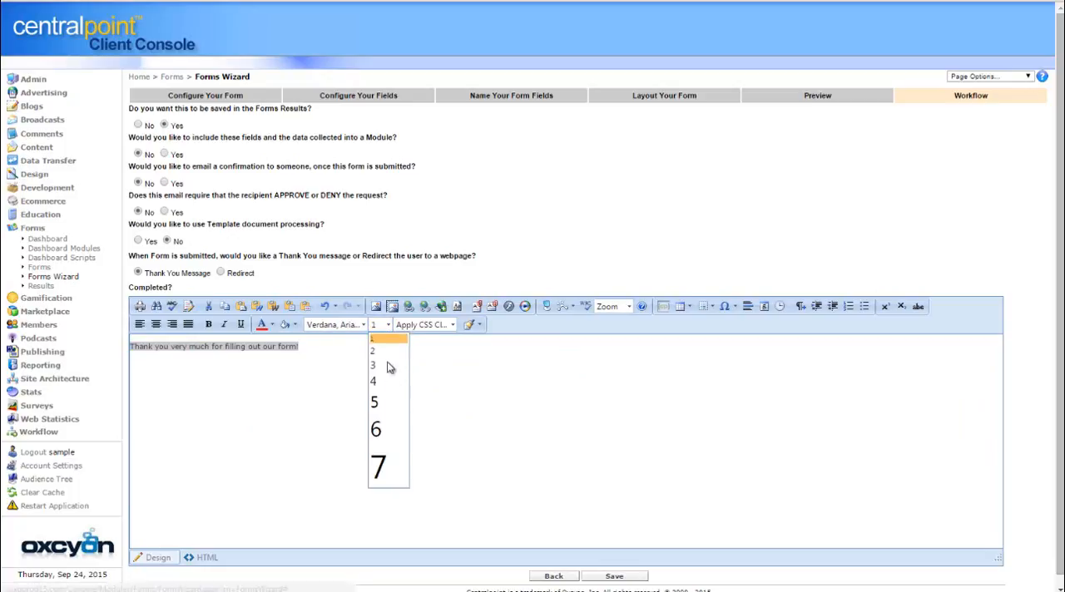
left_click(389, 404)
left_click(551, 431)
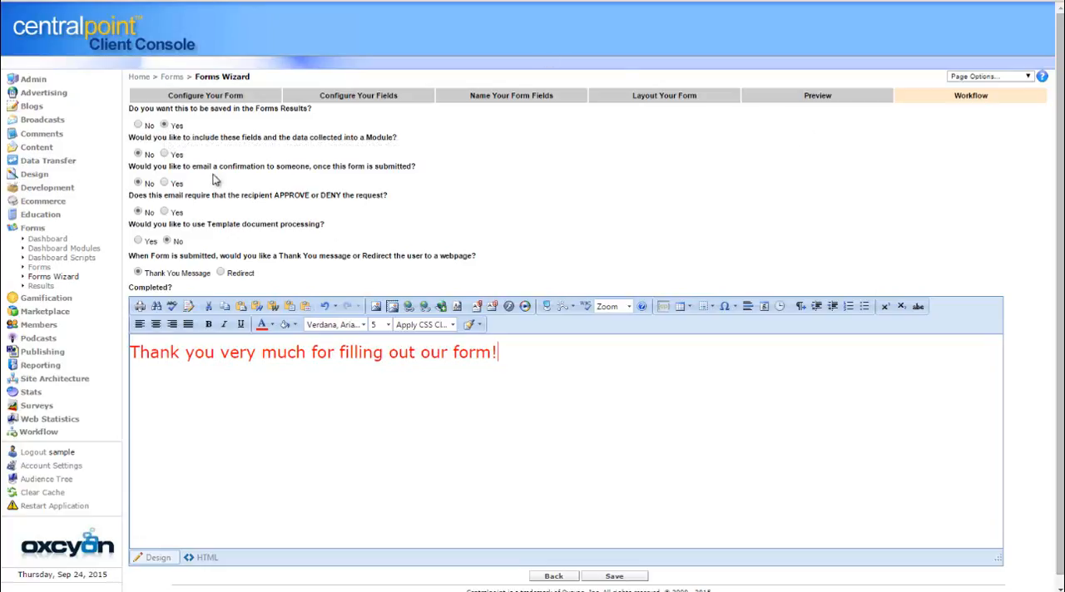
Enable including the collected fields in a module to view its options, and set it back to No
left_click(170, 155)
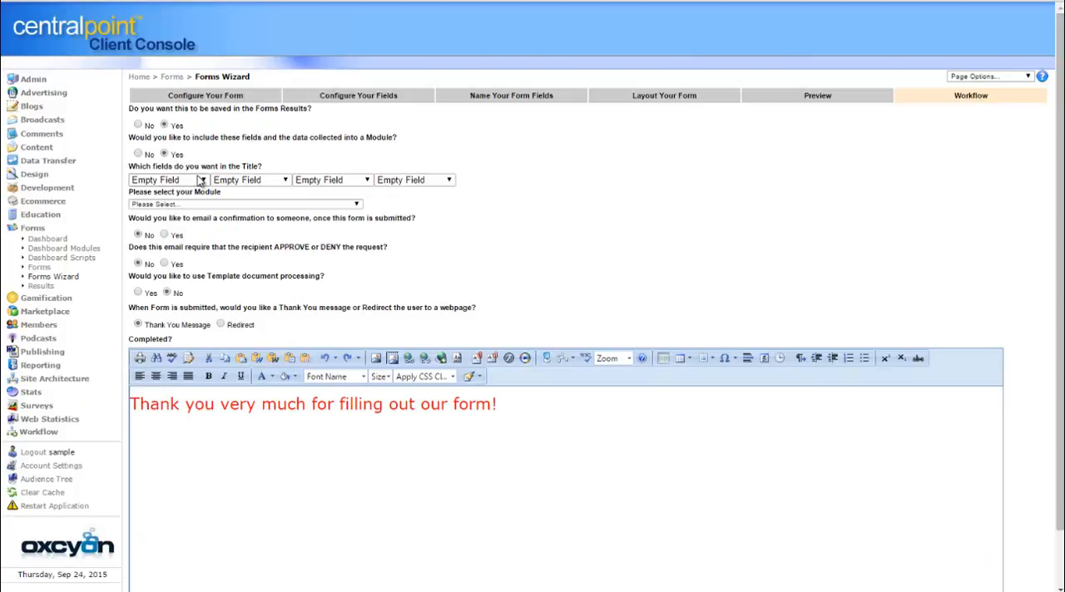
left_click(140, 154)
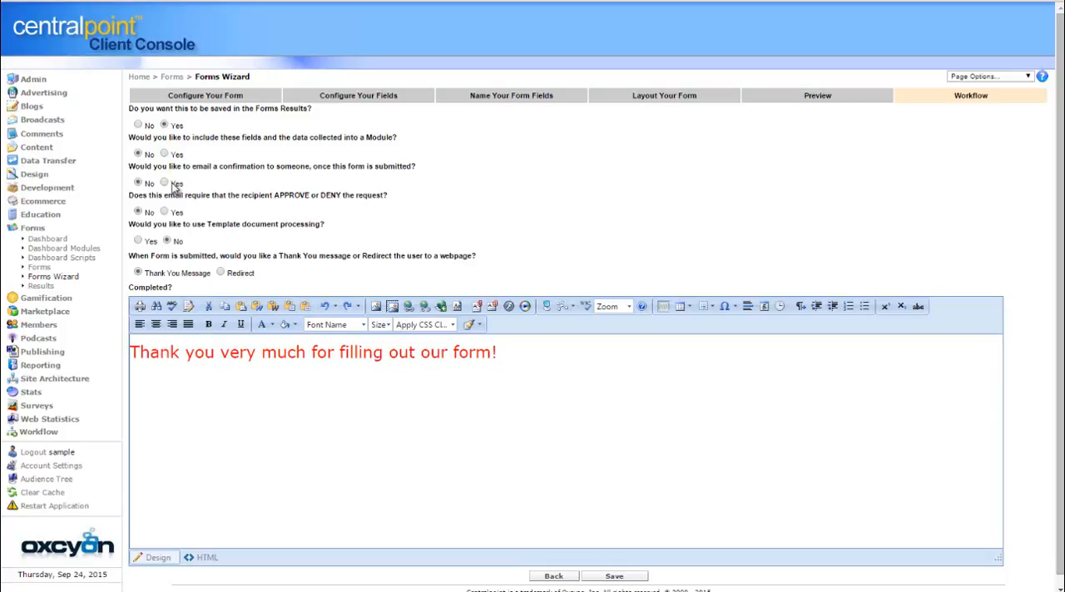
Enable an email confirmation on form submission and enter the recipient's email address
left_click(164, 183)
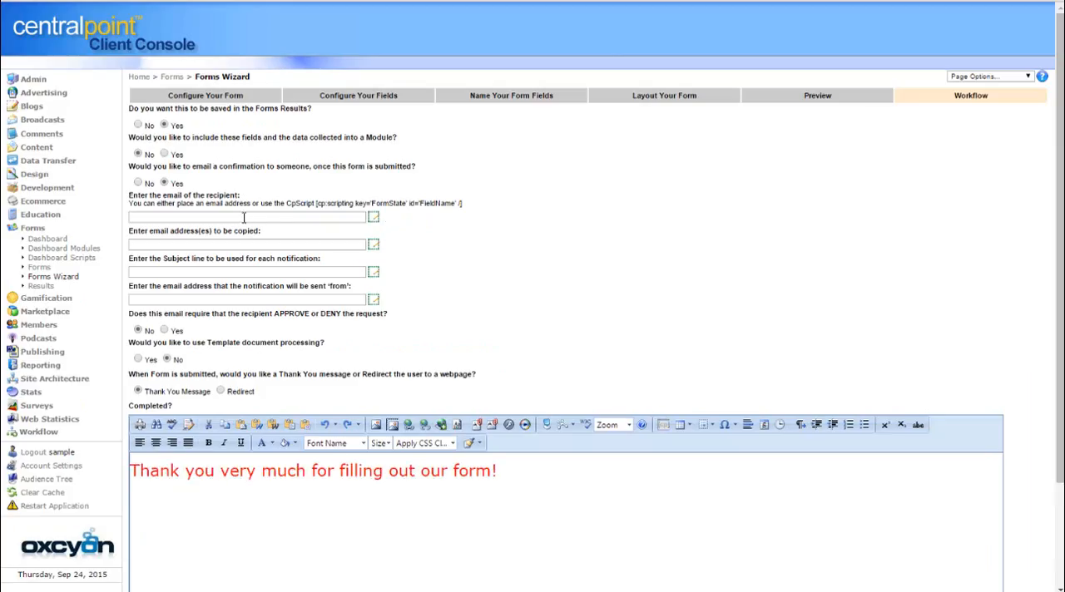
left_click(246, 216)
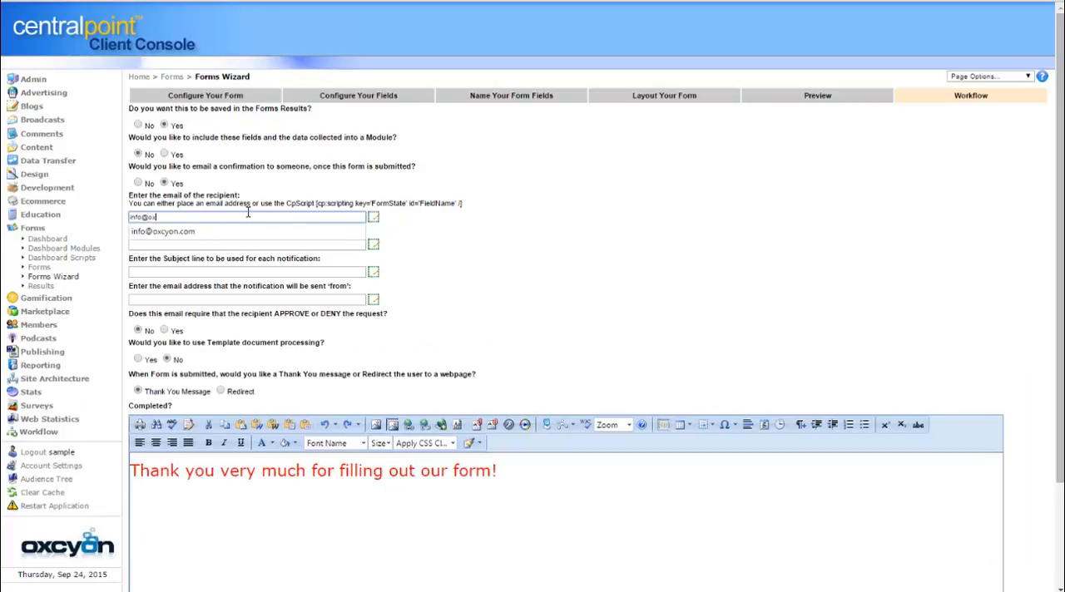
Set the notification subject line to INCOMING NEW FORM FILLED OUT and enter the sender's email address
left_click(236, 271)
type("I")
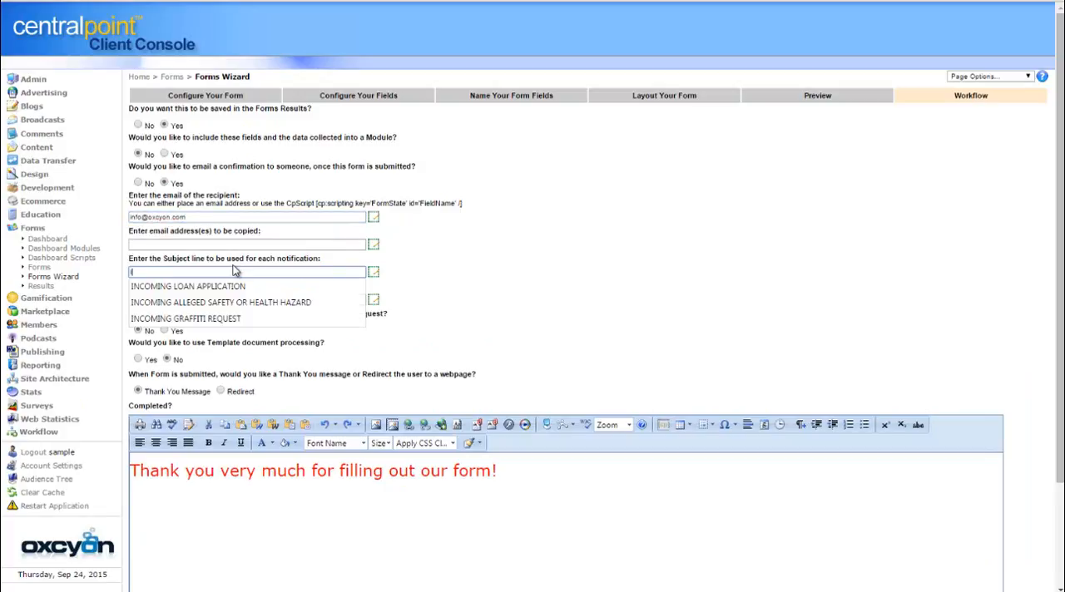
type("NCOMING NEW FORM FILLED OUT")
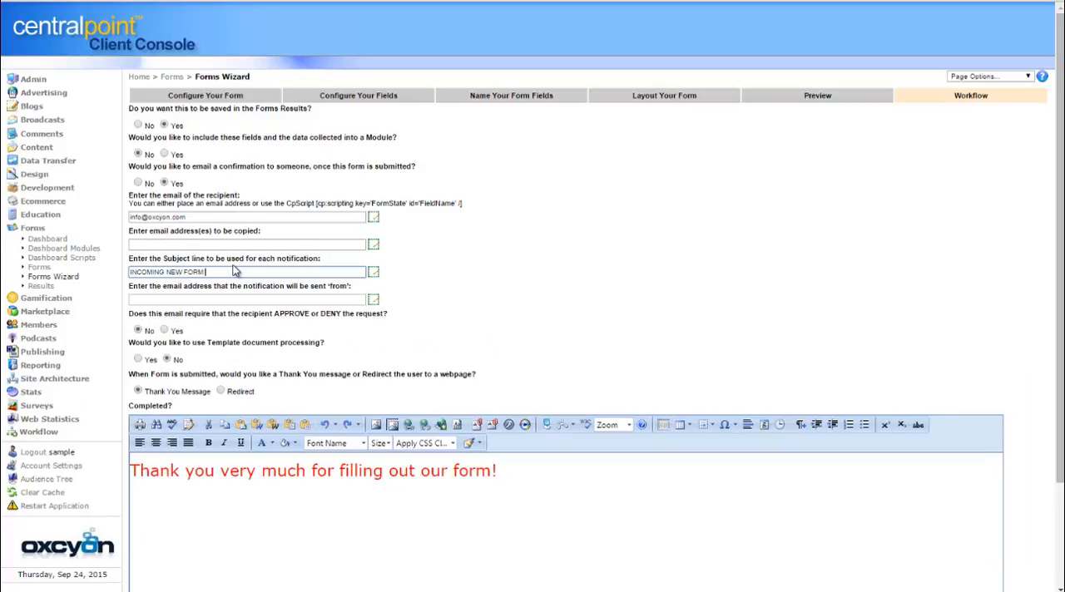
left_click(234, 297)
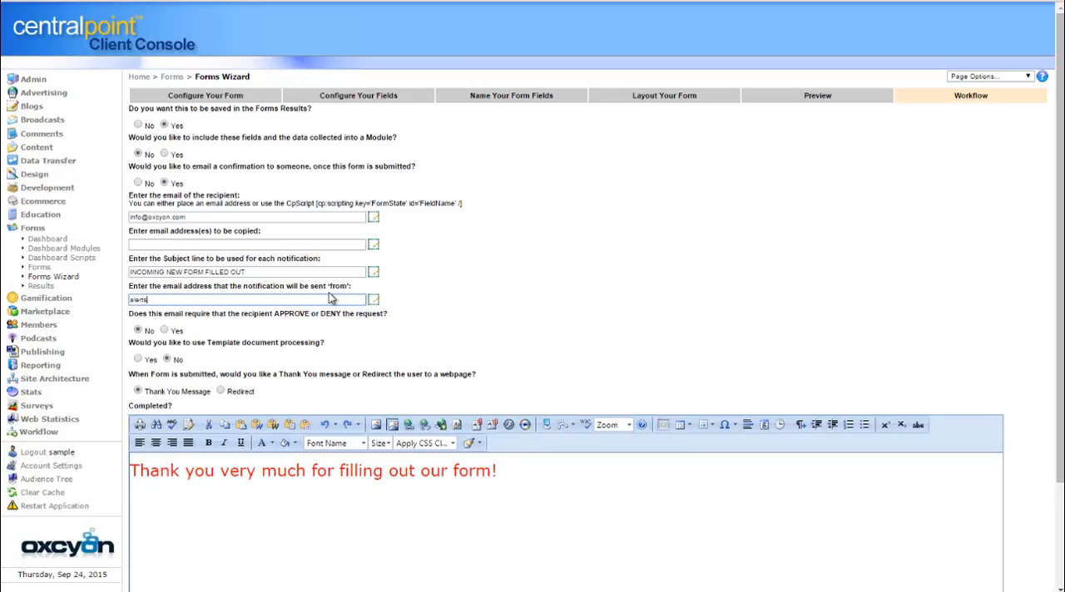
type("any.com")
left_click(853, 161)
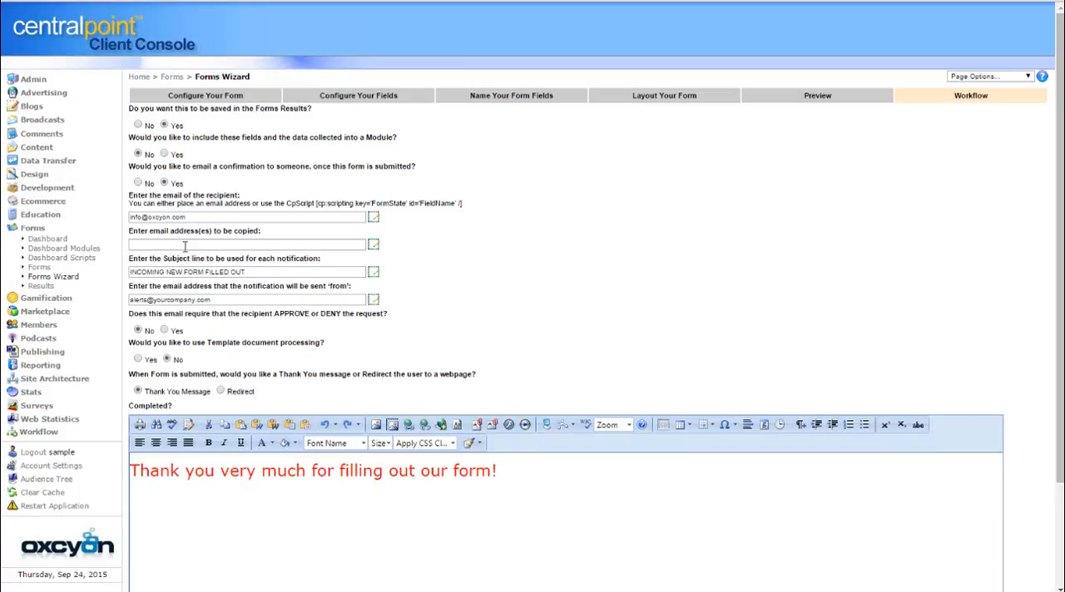
Enable recipient approval or denial for the notification to view its options, and set it back to No
left_click(165, 330)
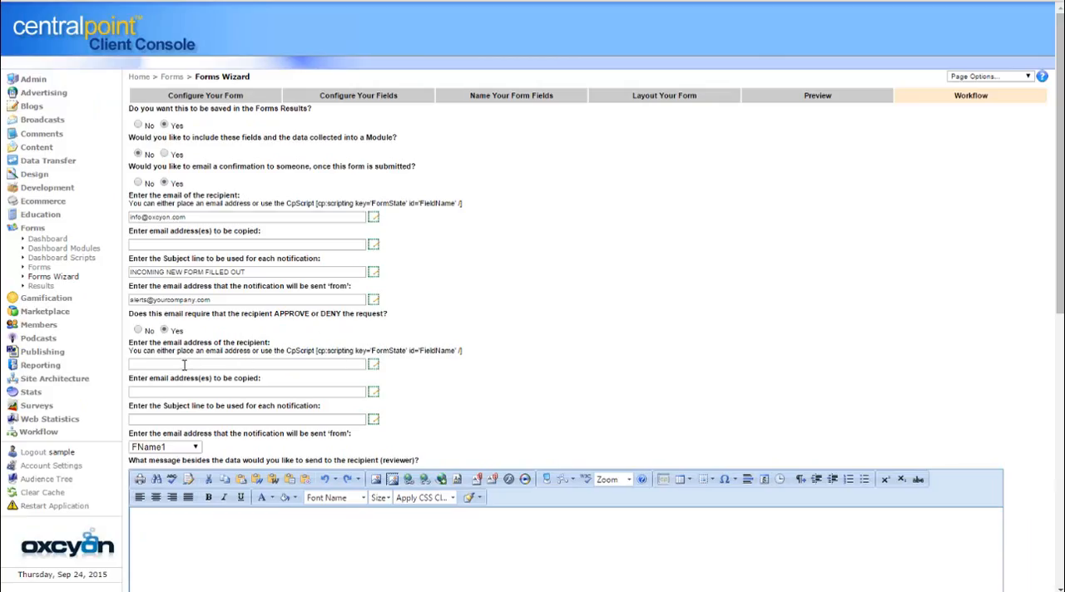
left_click(138, 330)
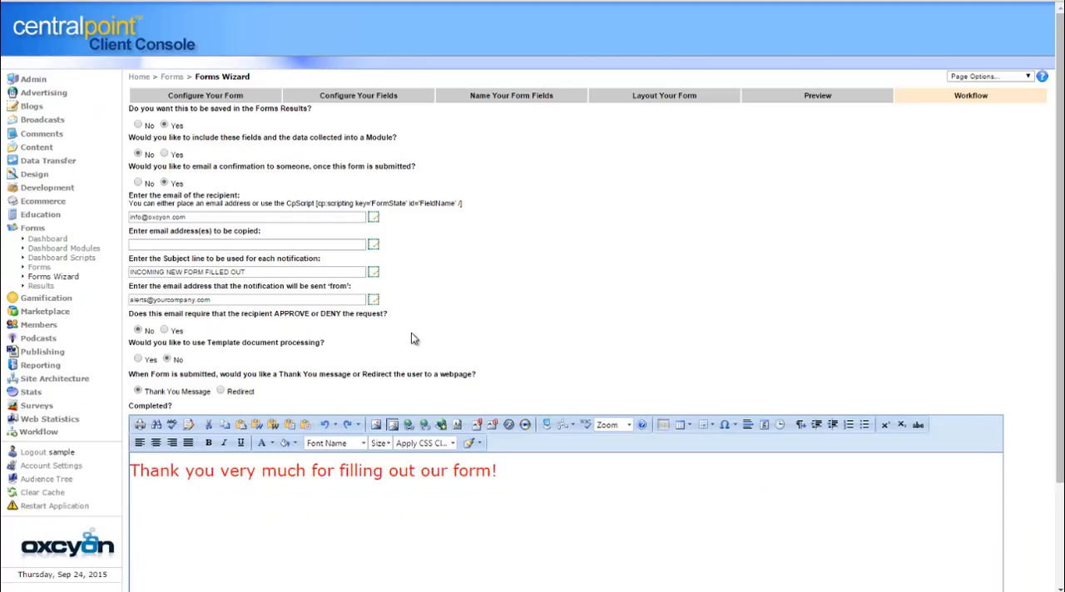
Save New Sample Form to finish the Forms Wizard
left_click_drag(1061, 263, 1061, 383)
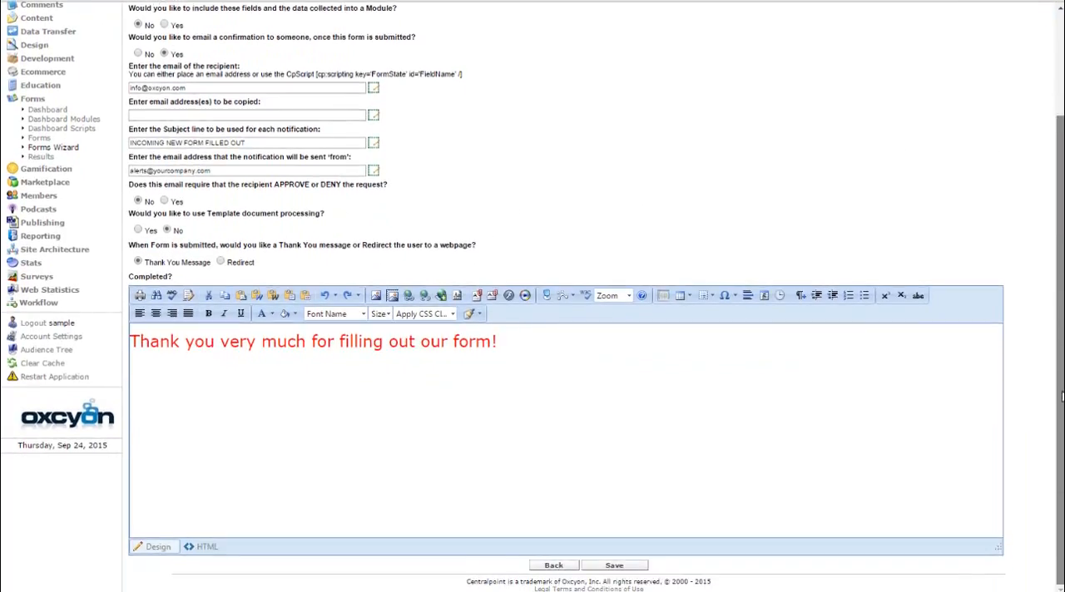
left_click(631, 568)
left_click(560, 87)
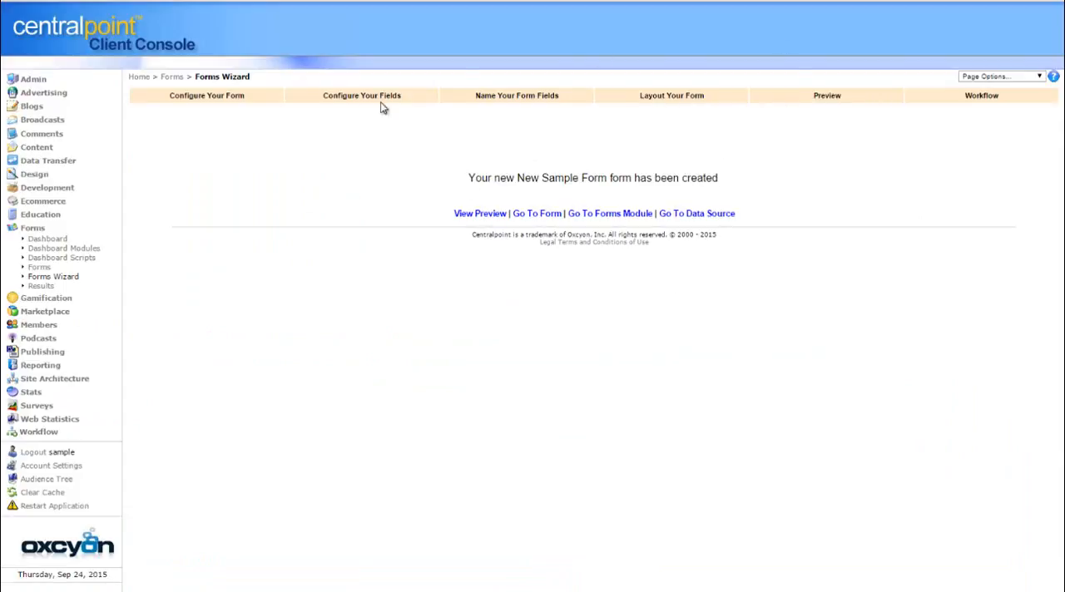
left_click_drag(469, 178, 686, 174)
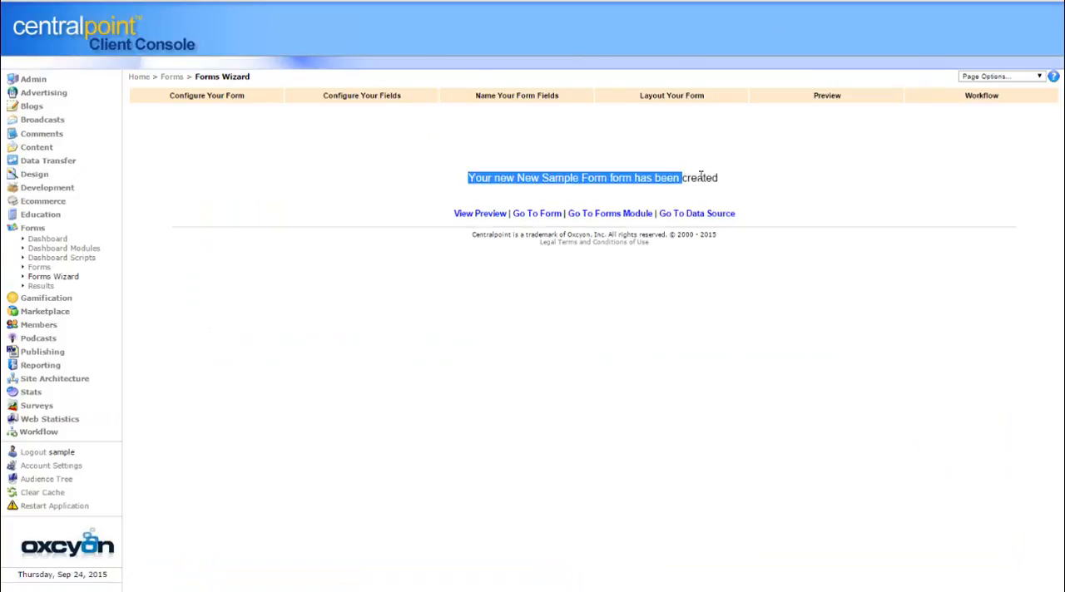
left_click(738, 187)
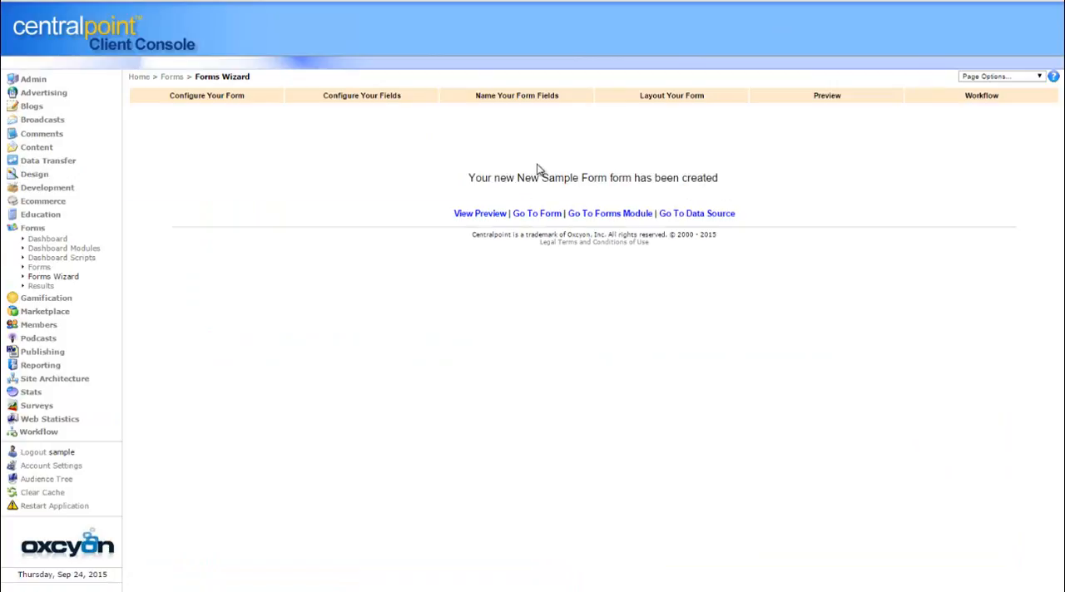
Preview the new form, copy its CpScript embed code, and close the preview
left_click(494, 215)
left_click_drag(955, 286, 537, 56)
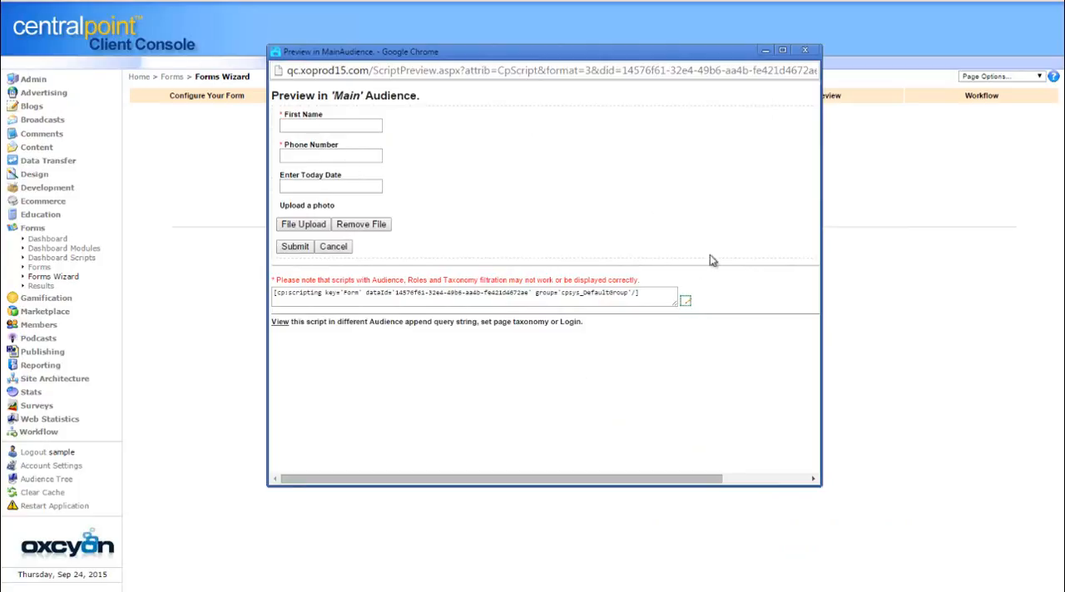
left_click_drag(665, 299, 250, 244)
key("ctrl+c")
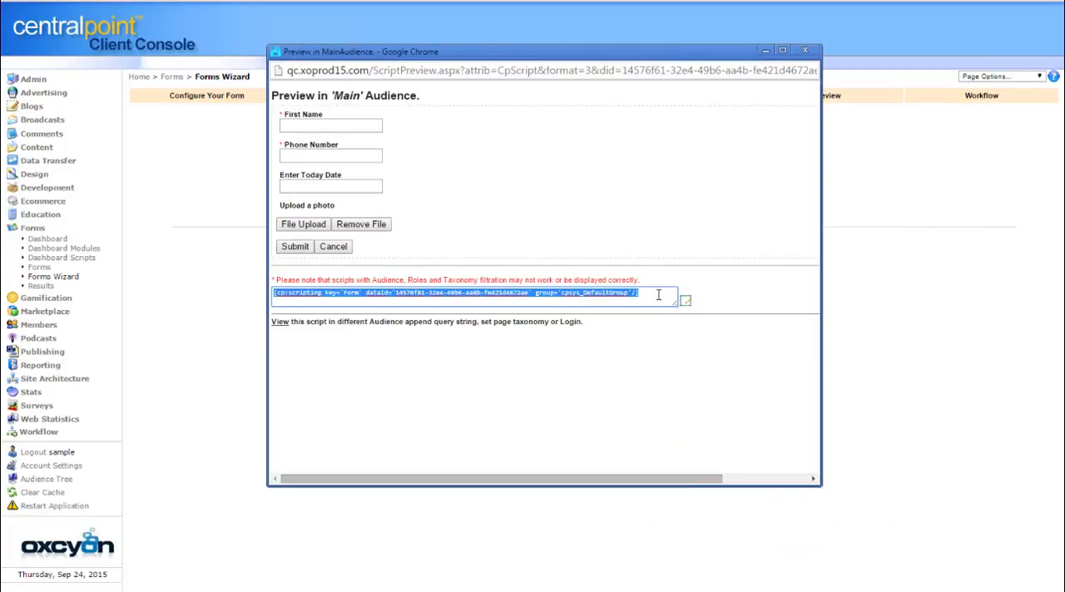
left_click_drag(658, 295, 171, 246)
left_click_drag(657, 295, 225, 249)
left_click(807, 53)
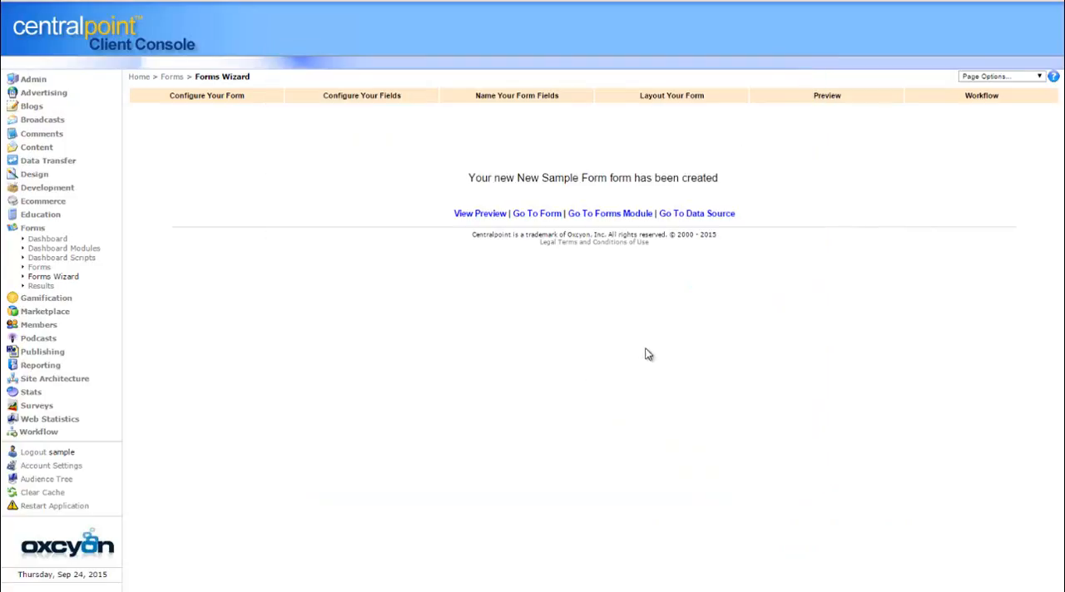
Open the New Sample Form record, review its General and Workflow settings, and return to the Forms Wizard
left_click(545, 215)
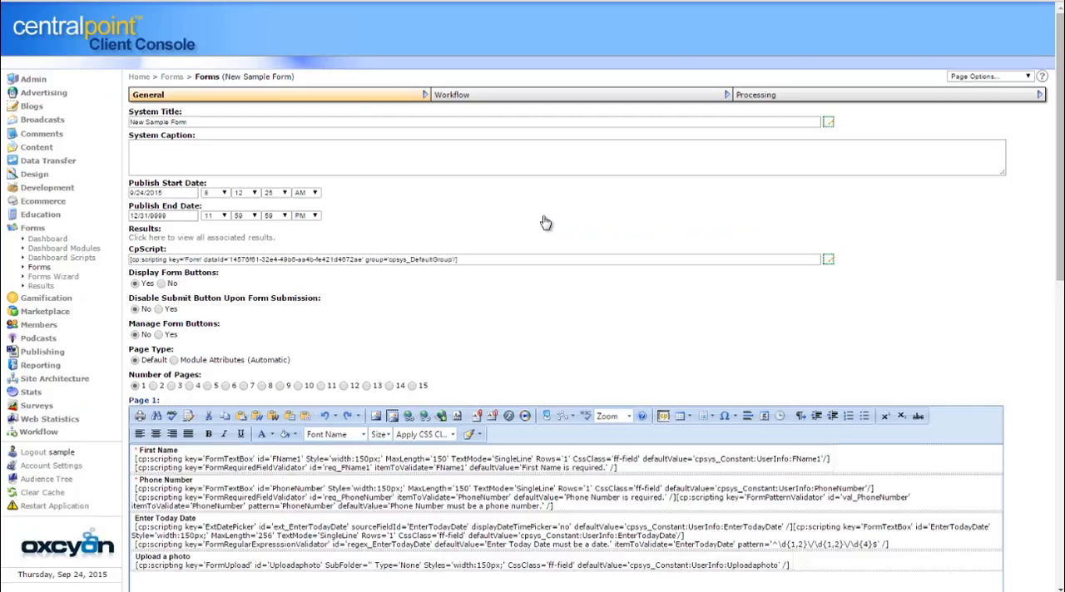
scroll(551, 364, "down", 3)
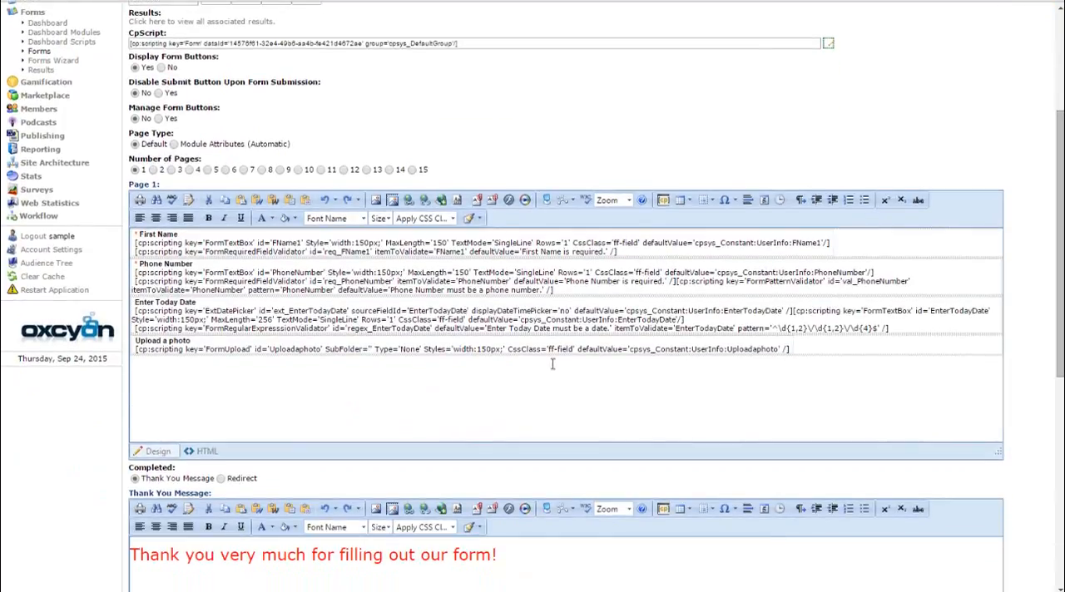
left_click_drag(1056, 343, 1055, 449)
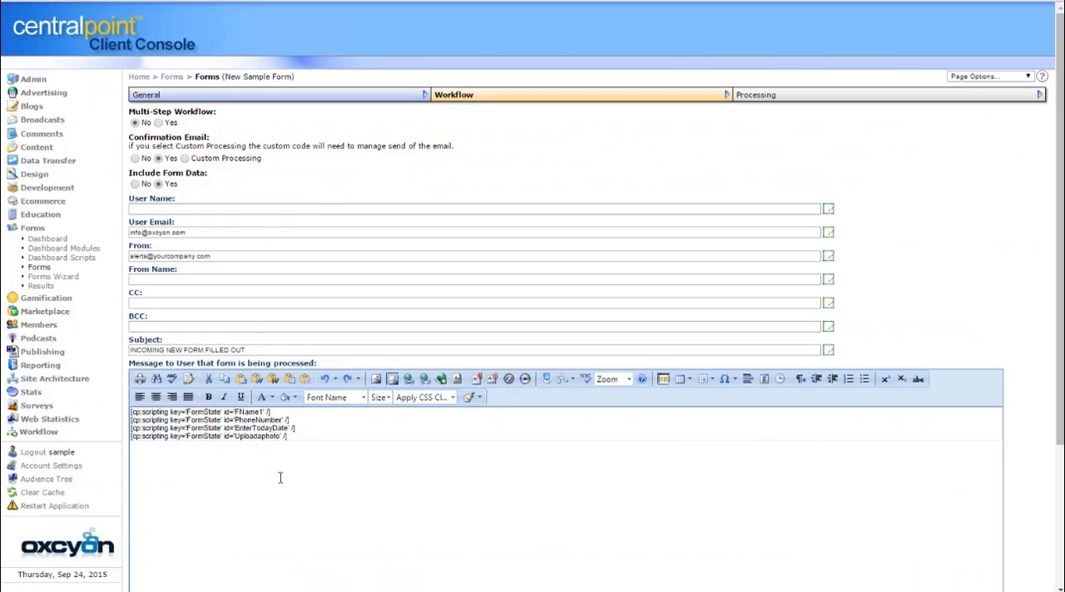
left_click(52, 276)
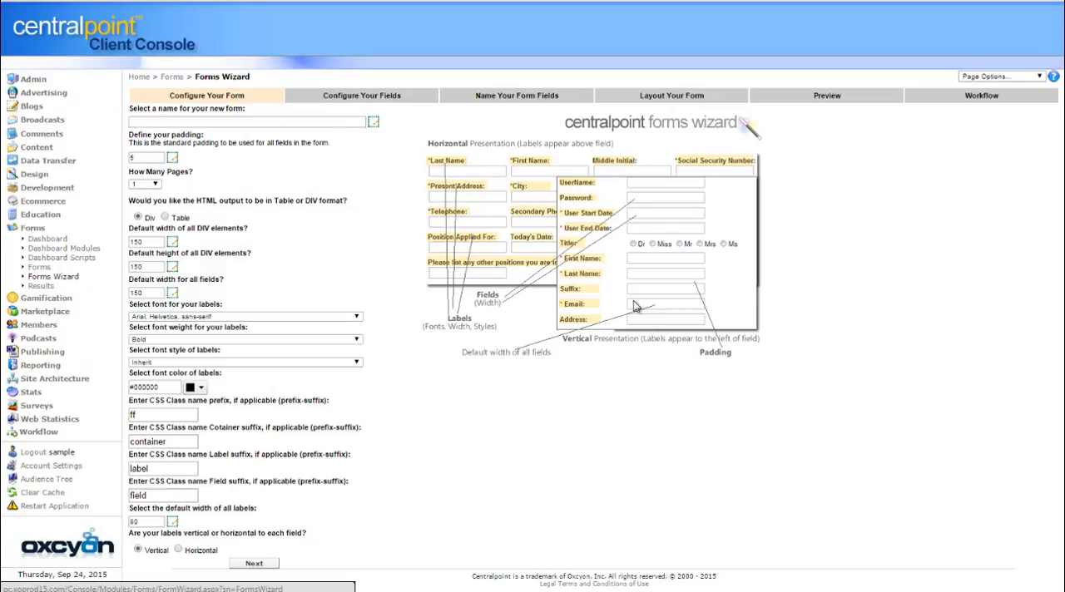
Create a new navigation page in Site Architecture titled New Sample Form 123
left_click(73, 378)
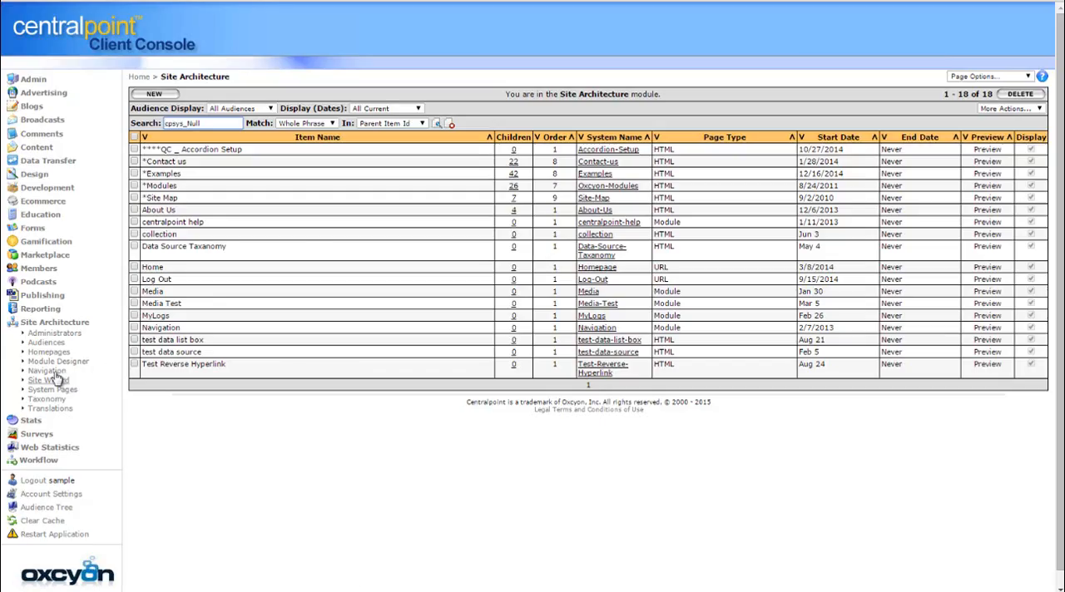
left_click(158, 93)
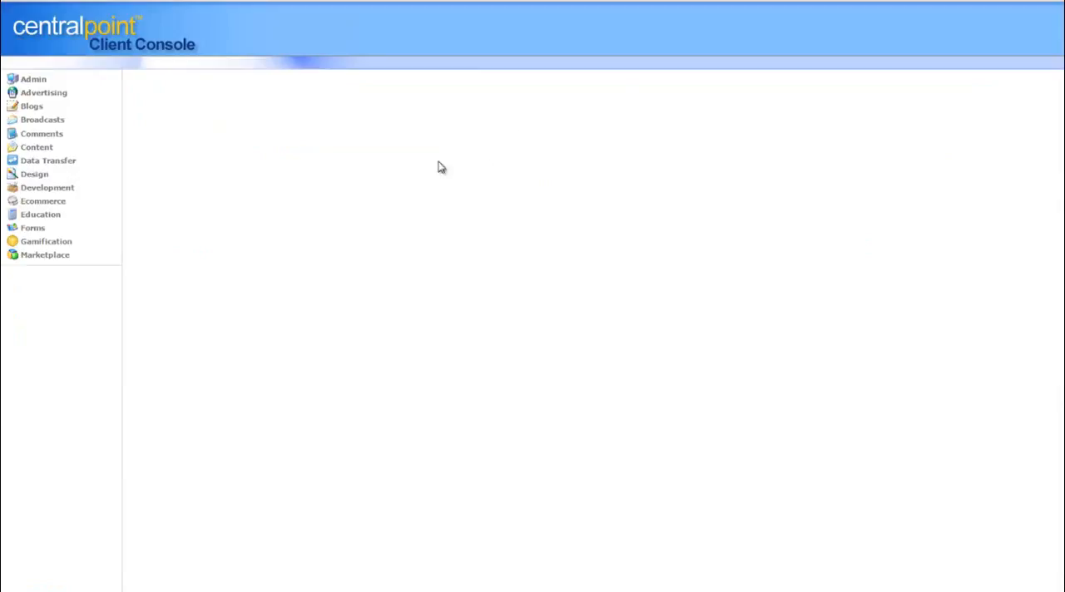
left_click(198, 121)
type("New Sample Form")
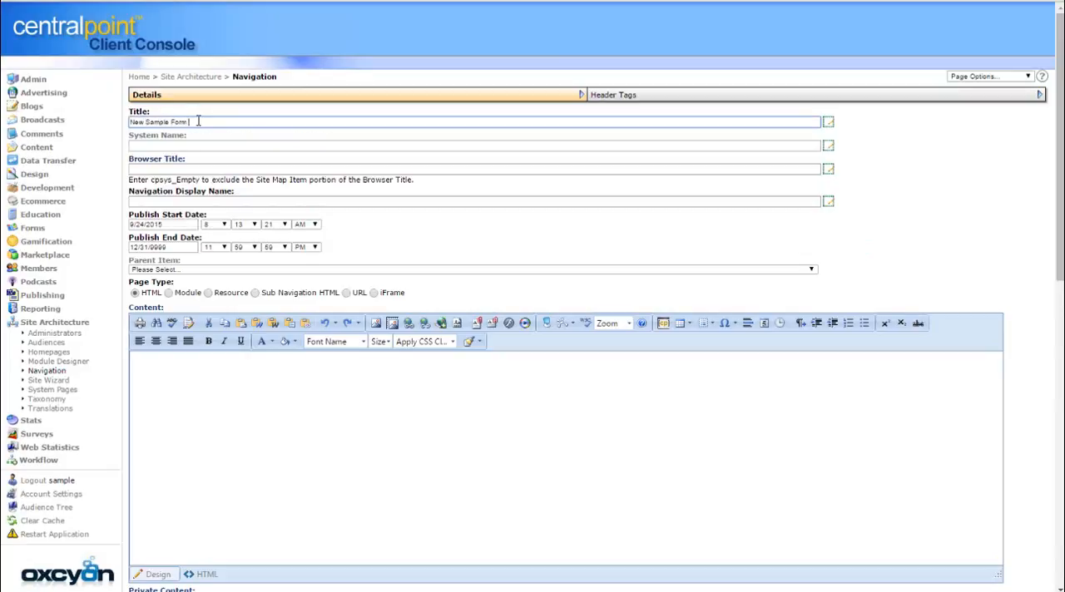
type(" 123")
Paste the copied form CpScript into the page's Content, clear it, and paste it again
left_click(320, 382)
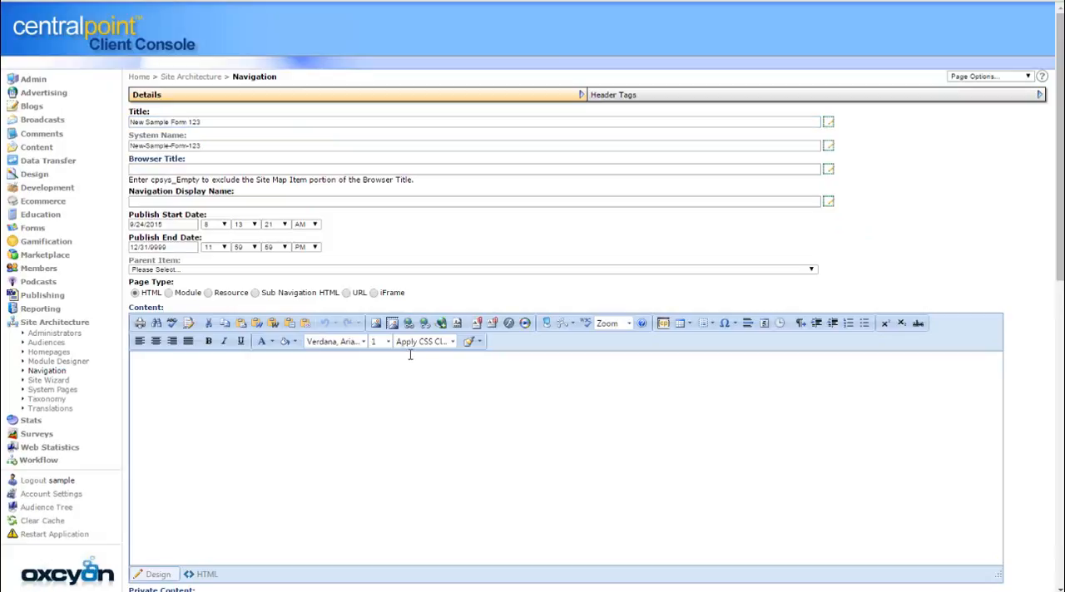
key("ctrl+v")
left_click(185, 122)
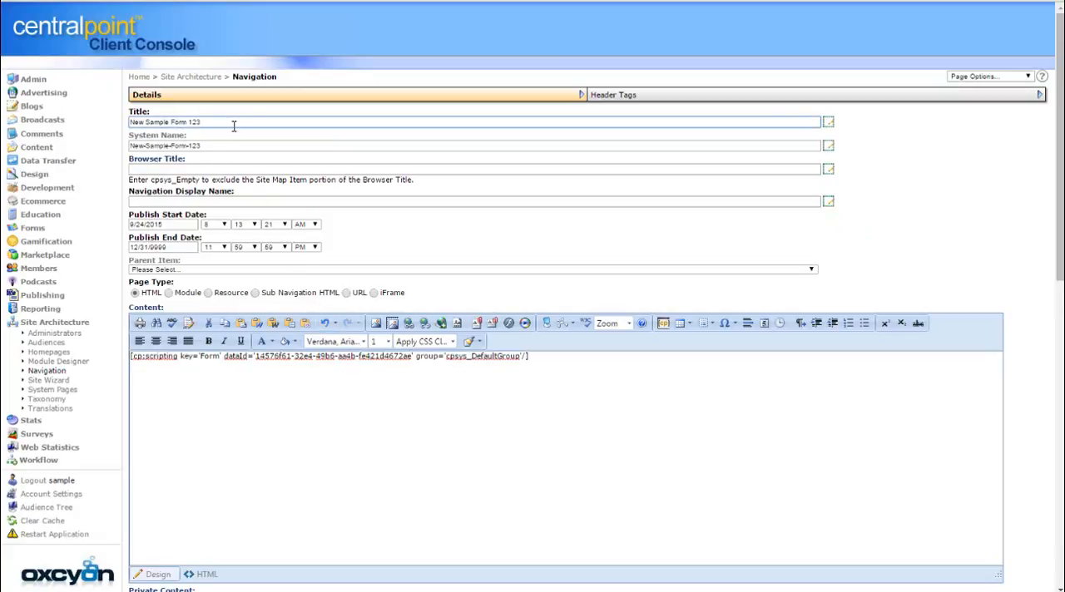
left_click(559, 363)
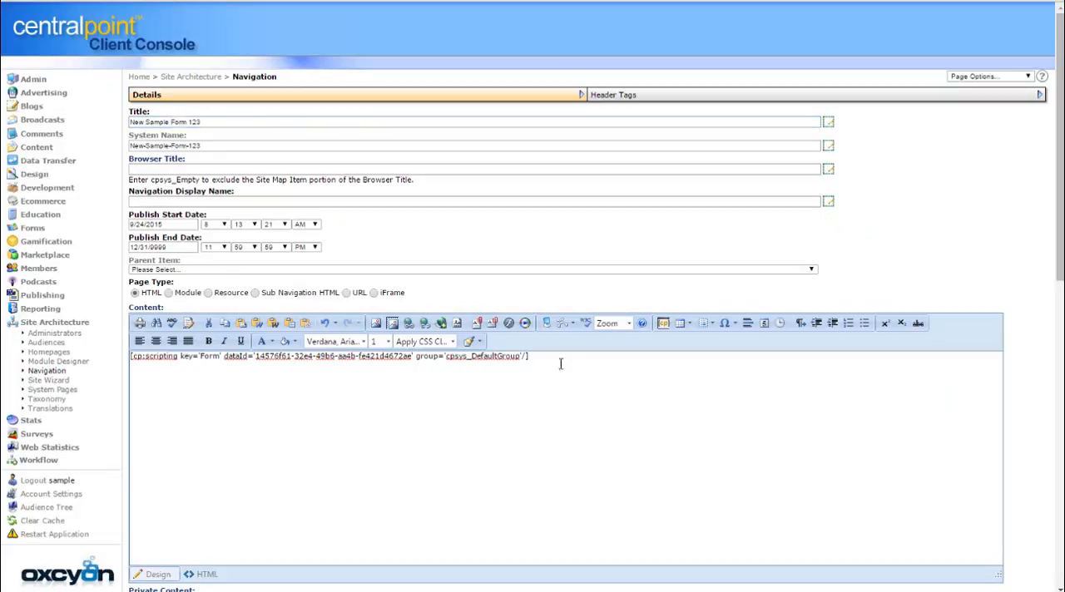
left_click_drag(560, 364, 52, 306)
key("ctrl+c")
key("Delete")
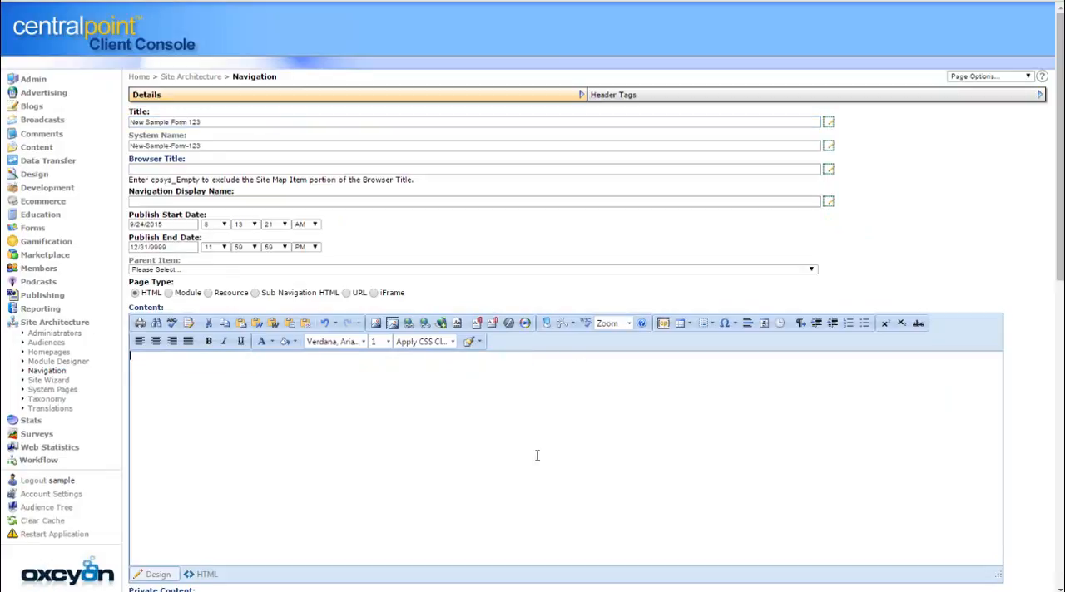
key("ctrl+v")
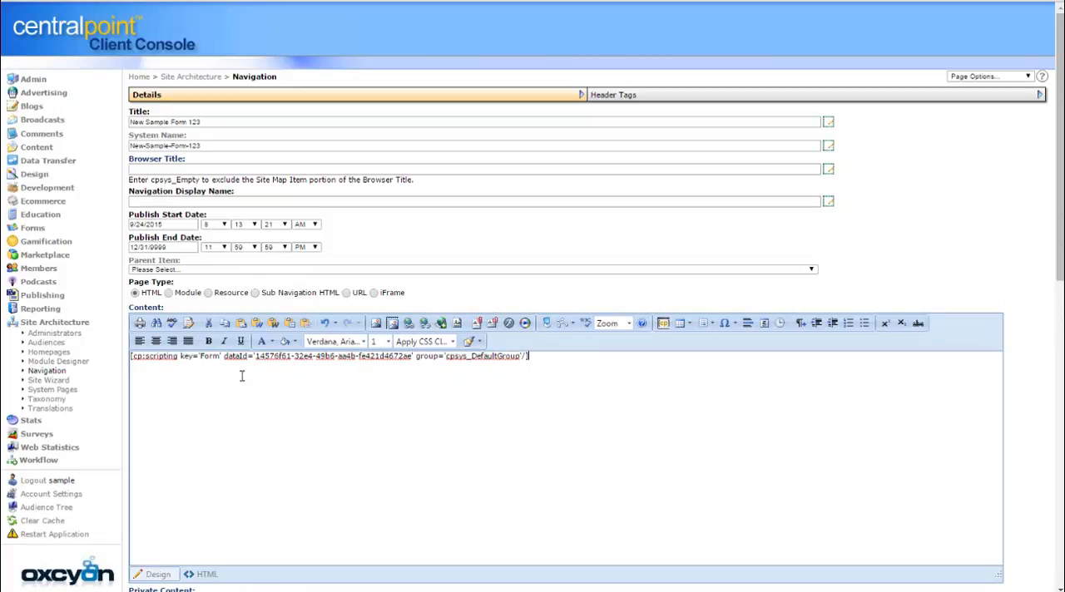
Set the page's parent item to *Examples and save the page
left_click(257, 276)
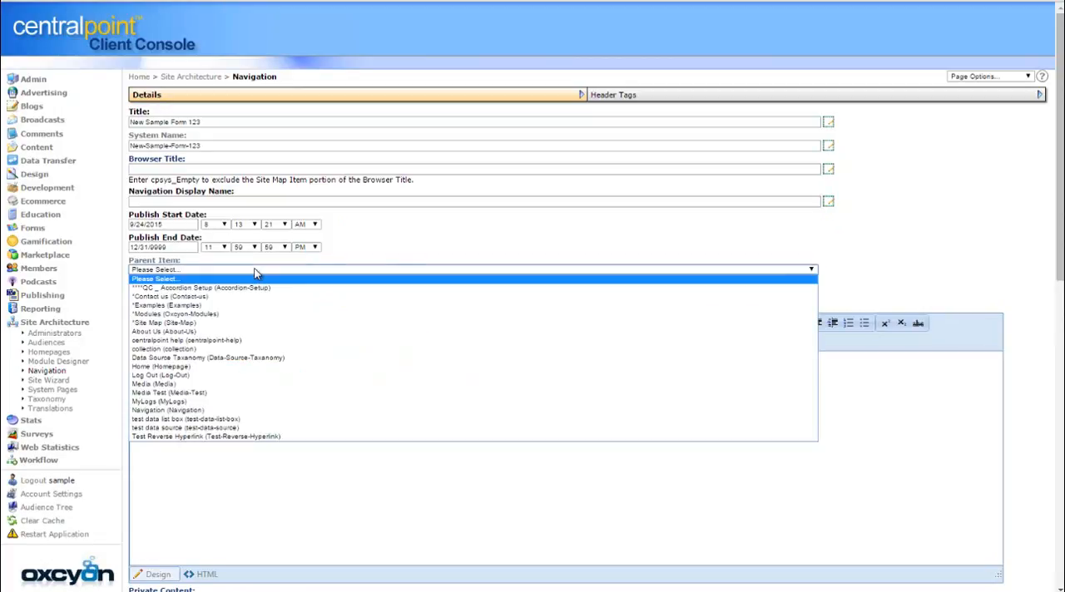
left_click(262, 311)
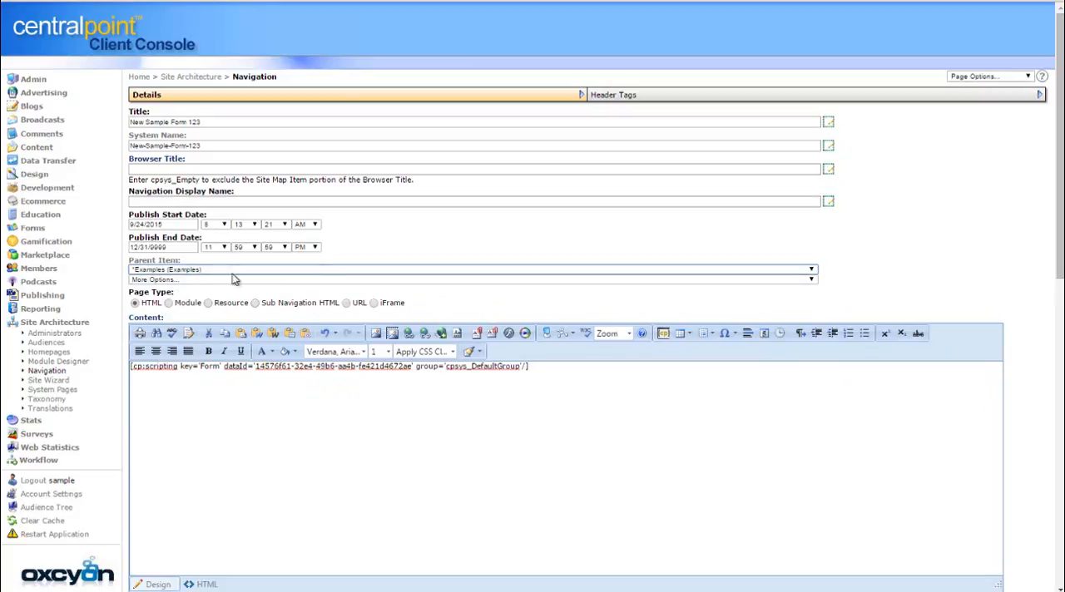
left_click_drag(1060, 258, 1060, 569)
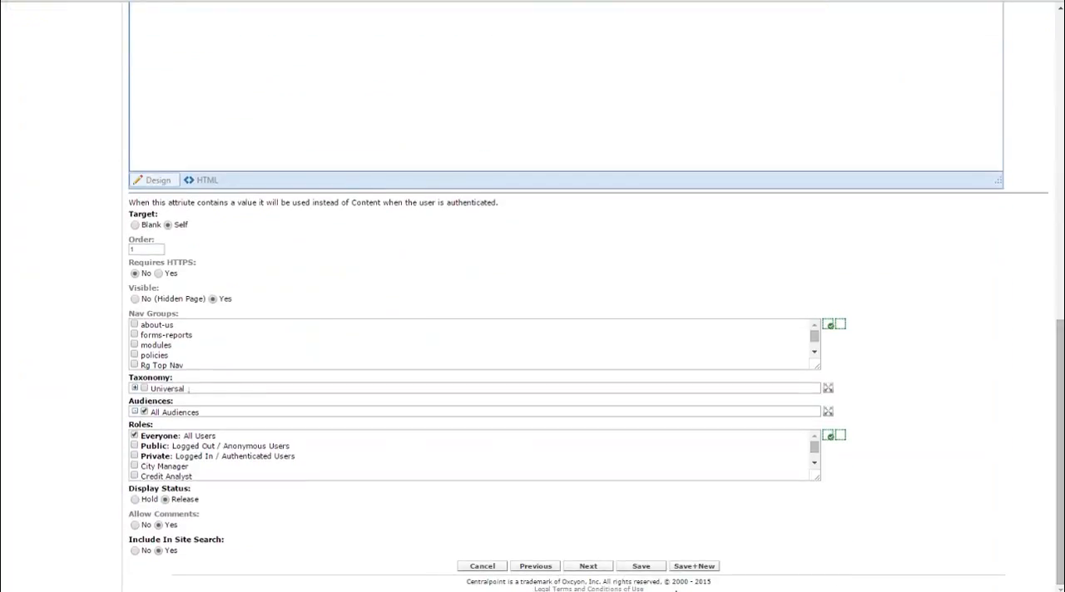
left_click(654, 569)
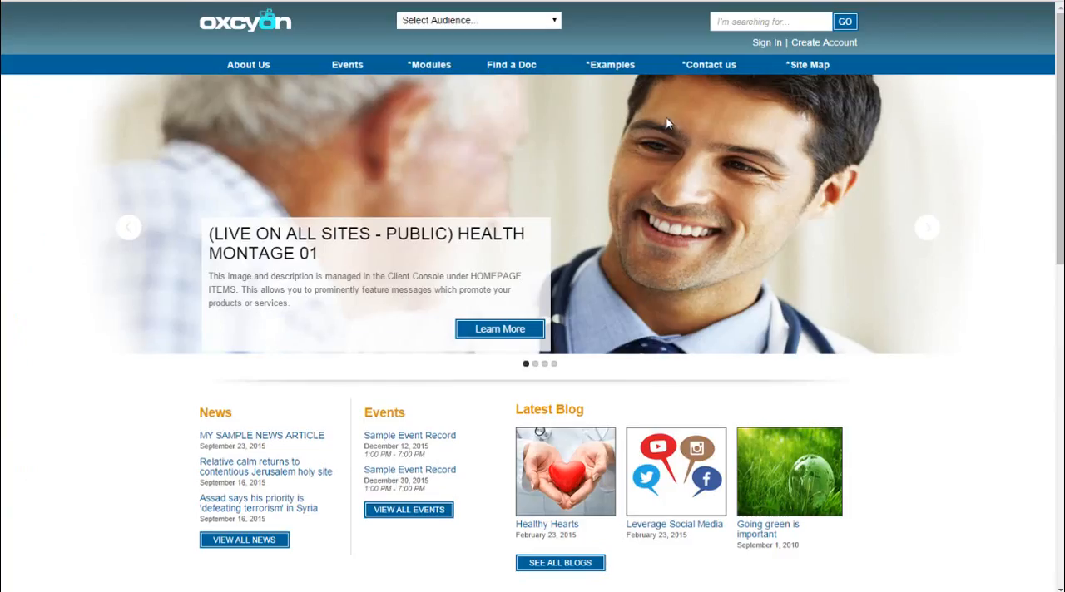
Open New Sample Form 123 under *Examples on the public site and enter the first name, phone number and date 09/24/2015
mouse_move(614, 70)
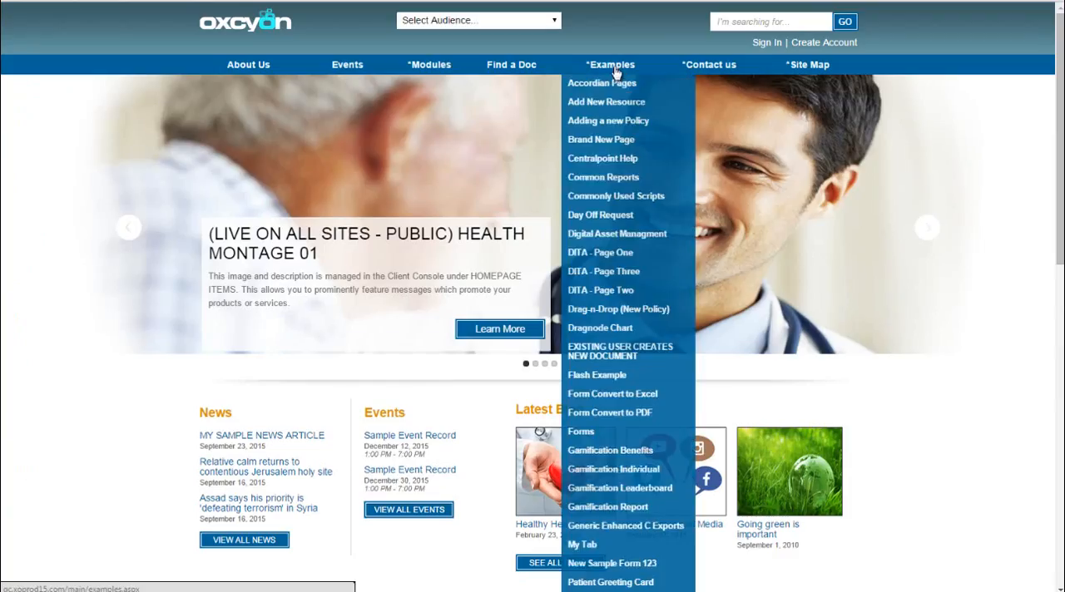
left_click(647, 564)
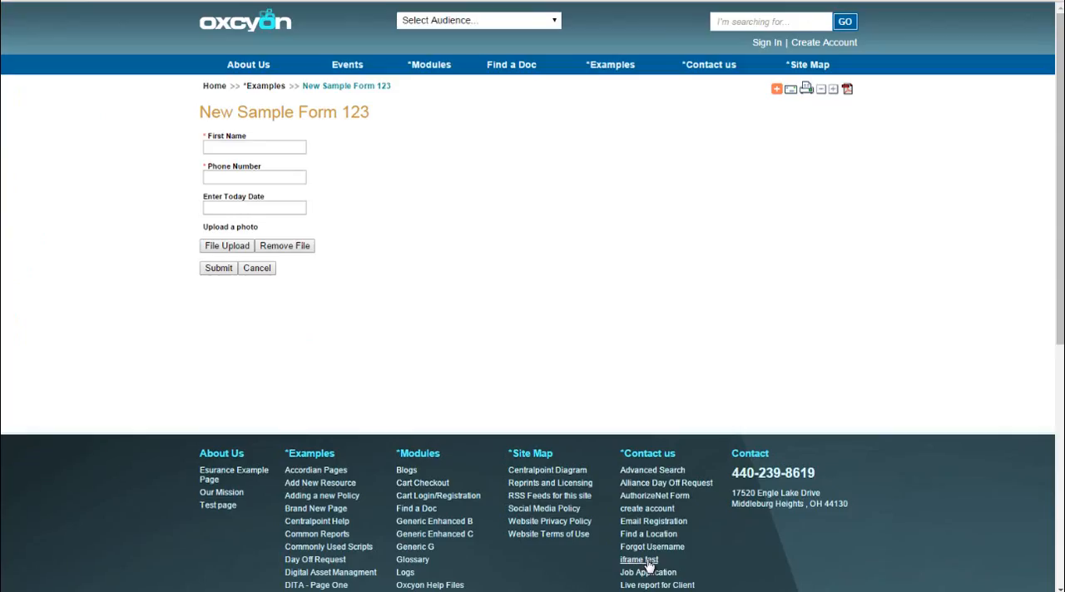
left_click(272, 150)
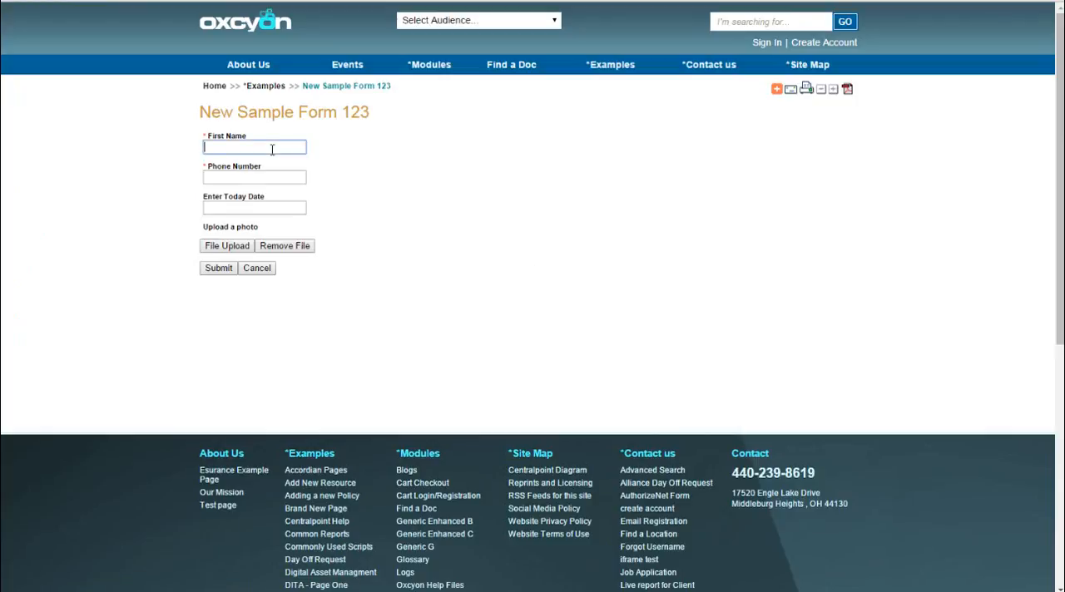
type("BOb")
key("Tab")
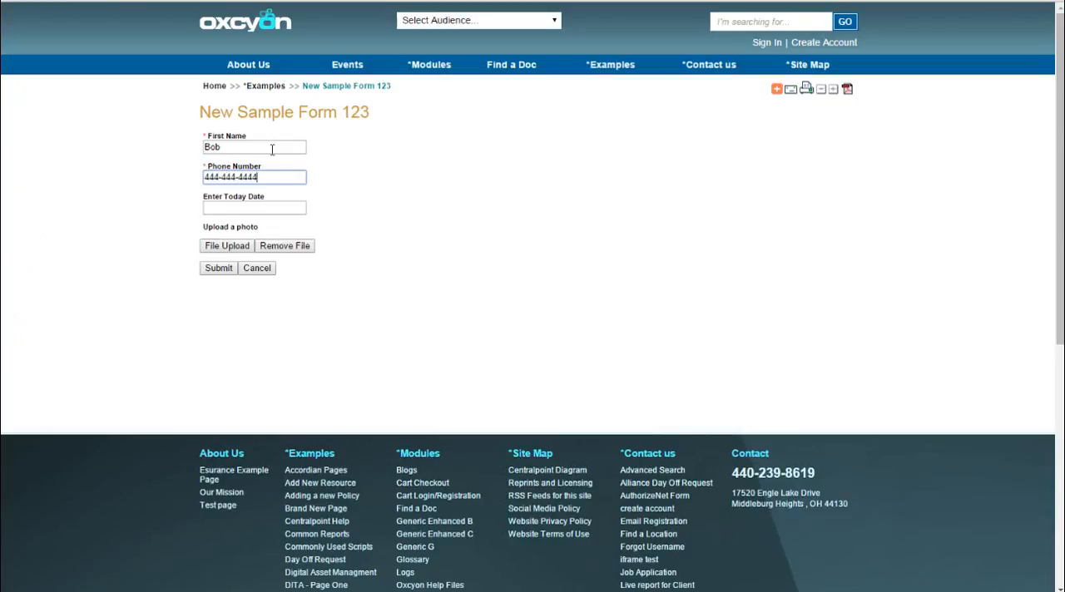
key("Tab")
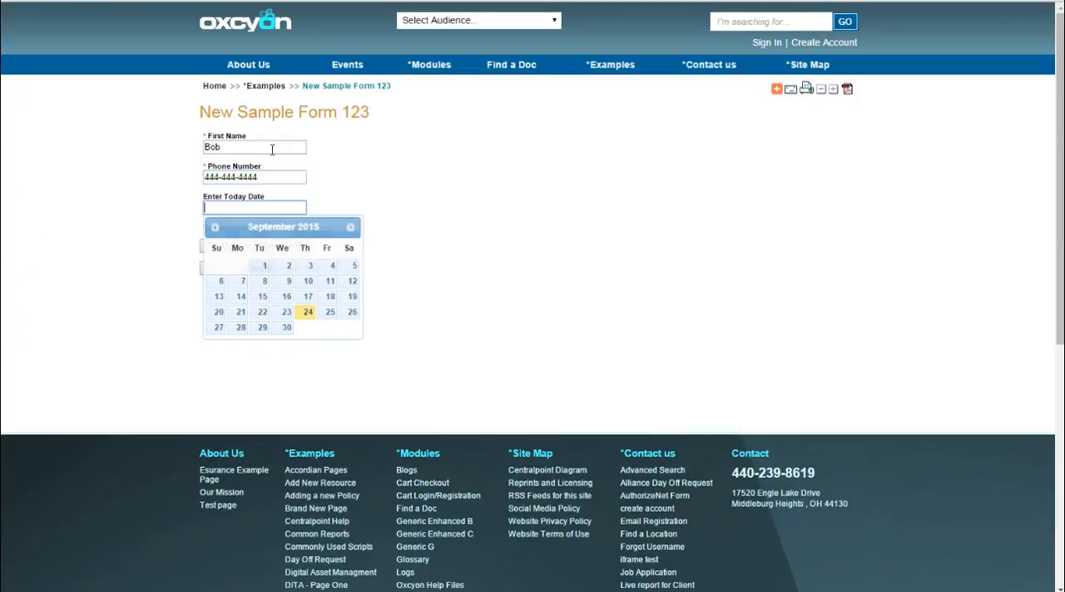
left_click(309, 312)
Upload the JPG image 1262 from the computer as the form's photo
left_click(236, 246)
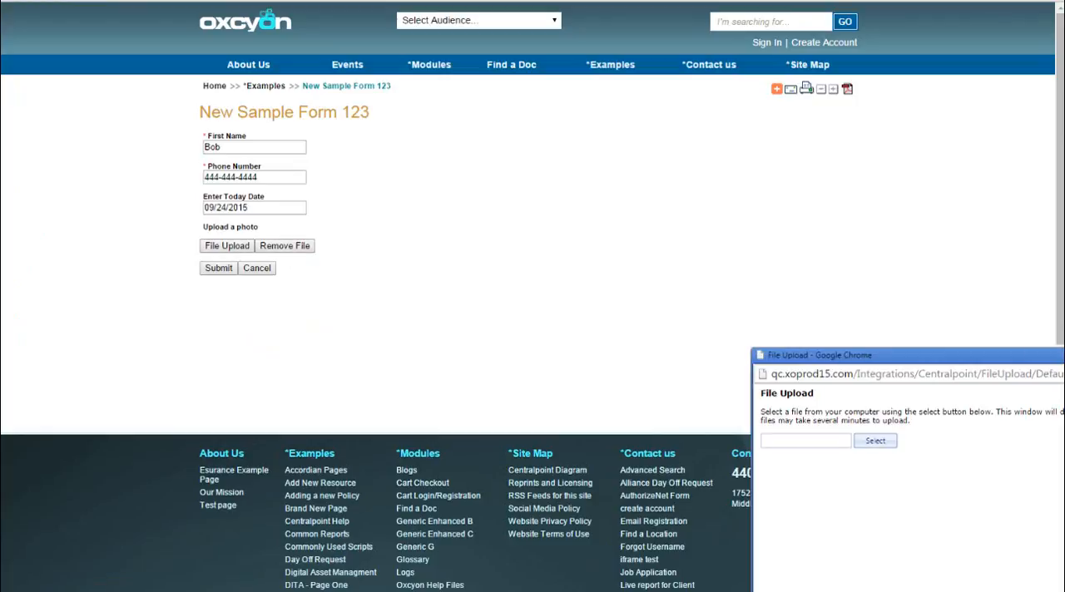
left_click_drag(1057, 356, 579, 196)
left_click(391, 270)
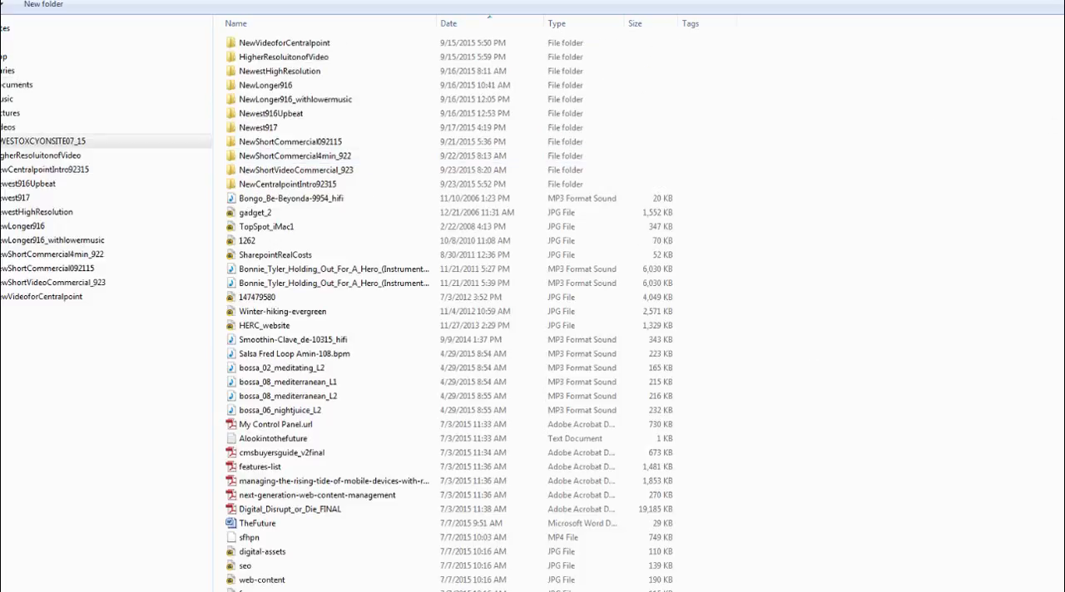
double_click(246, 243)
left_click(720, 493)
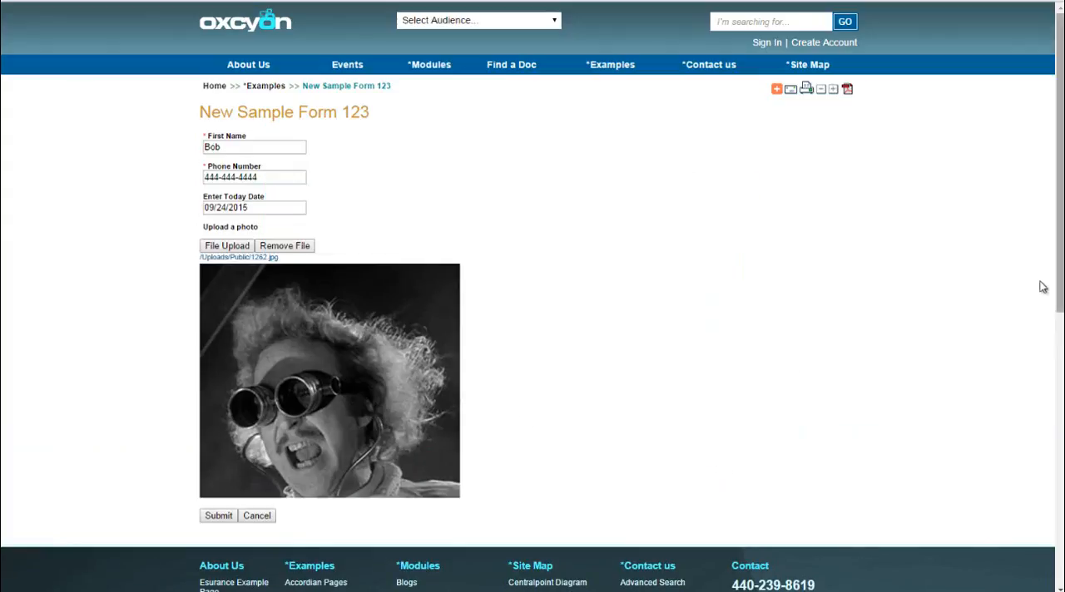
Submit the completed form and switch to Outlook to view the INCOMING NEW FORM FILLED OUT notification email
scroll(457, 359, "down", 3)
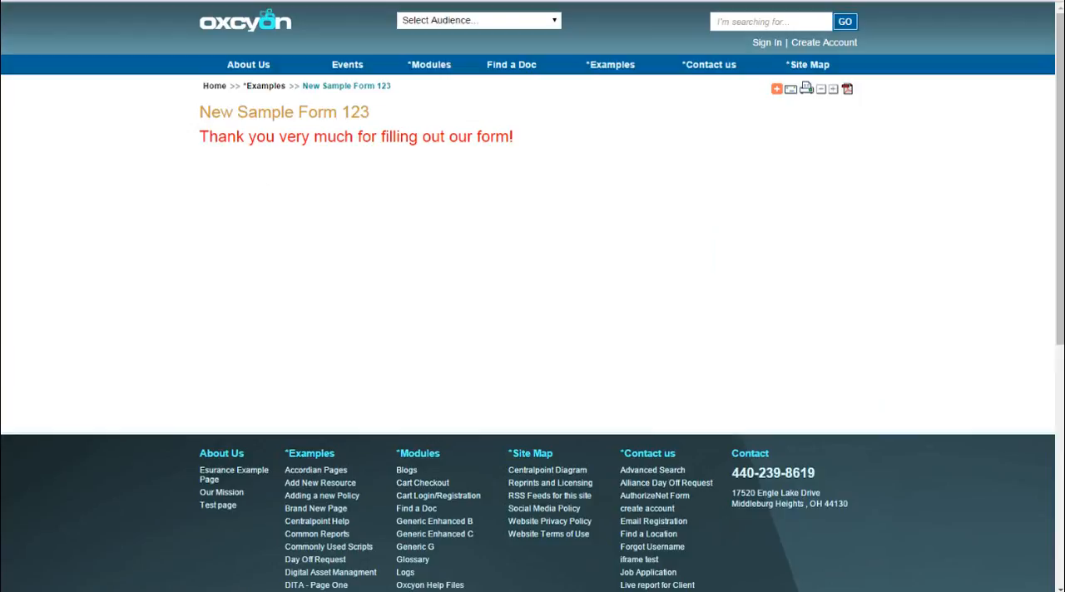
key("alt+Tab")
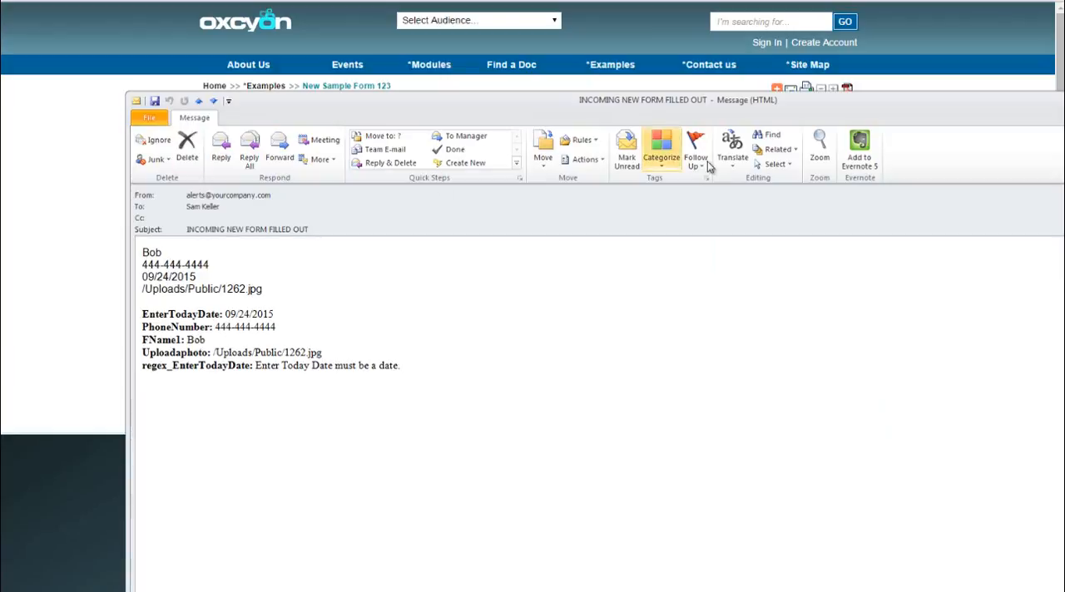
Narrow the notification email window, review its submitted field values and subject line, and close the message
left_click_drag(1063, 230, 824, 230)
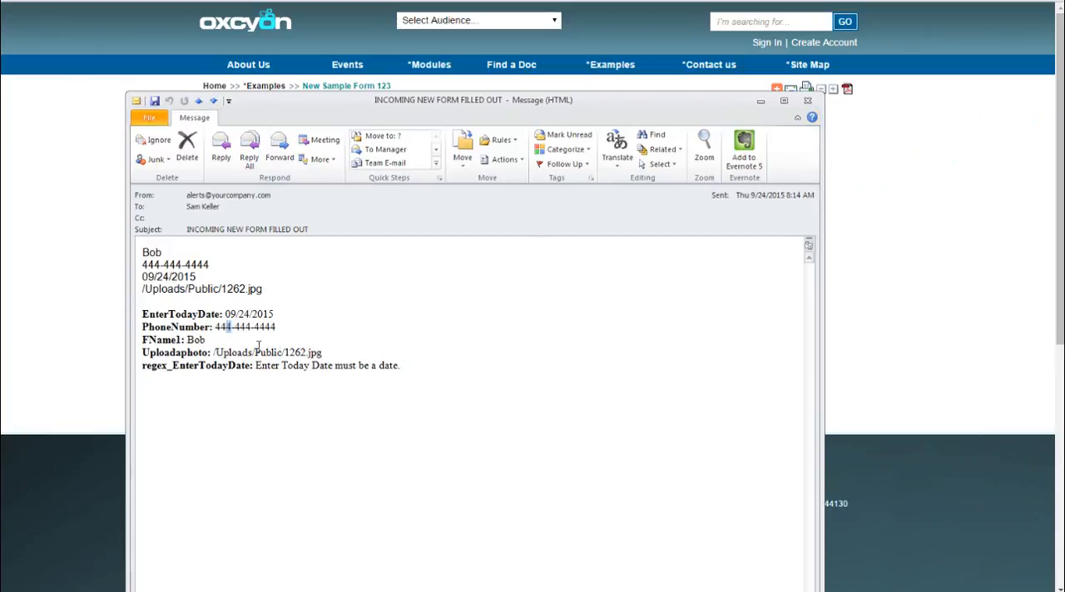
left_click_drag(258, 345, 331, 366)
left_click_drag(310, 230, 199, 218)
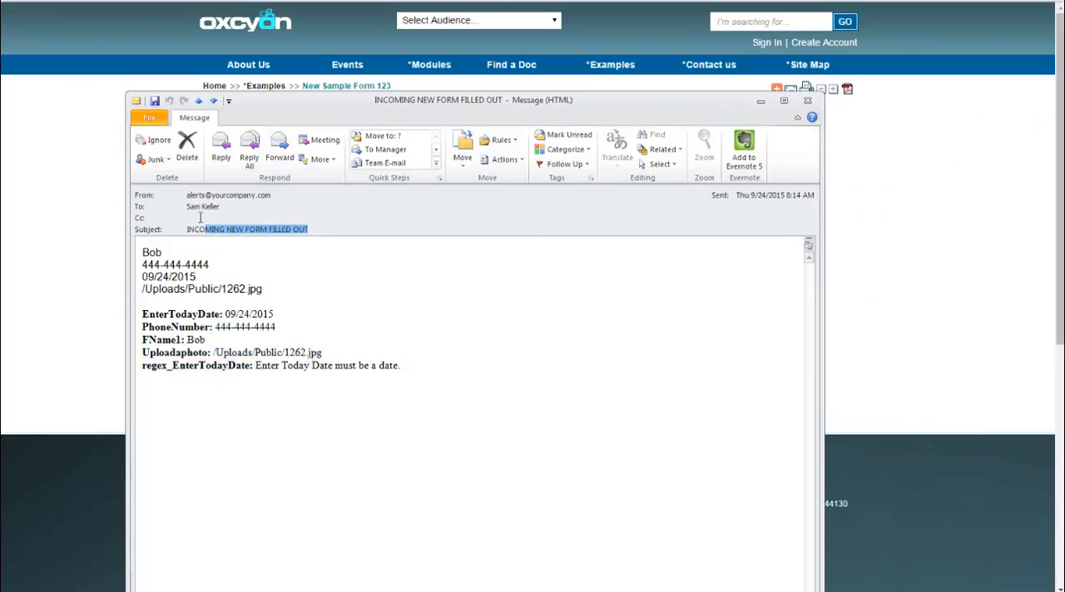
left_click(807, 100)
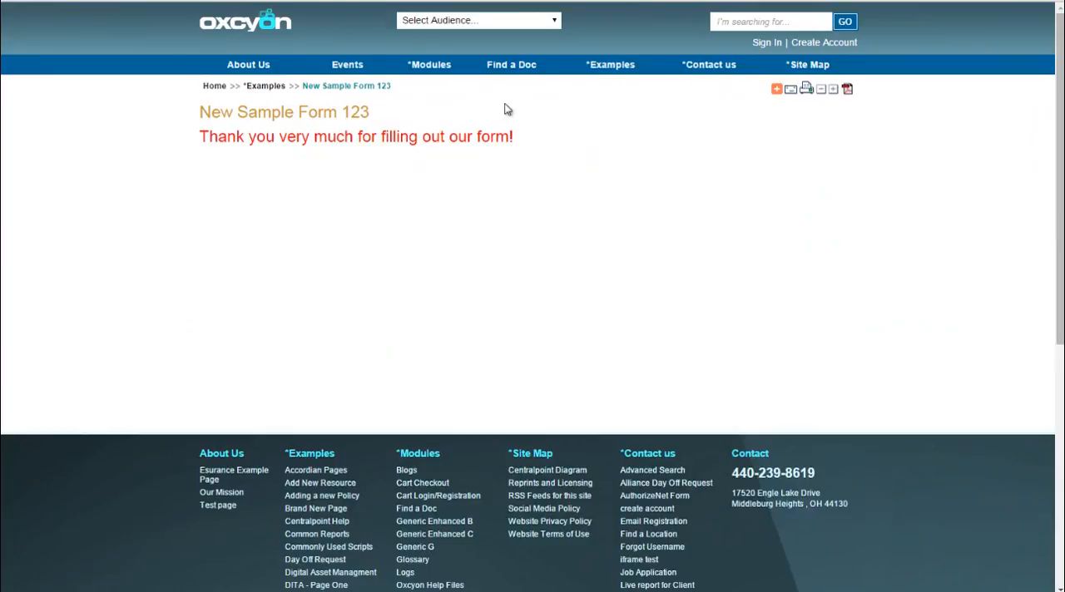
Reopen New Sample Form 123 under *Examples and enter a second person's first name, phone number and the date 09/24/2015
mouse_move(594, 74)
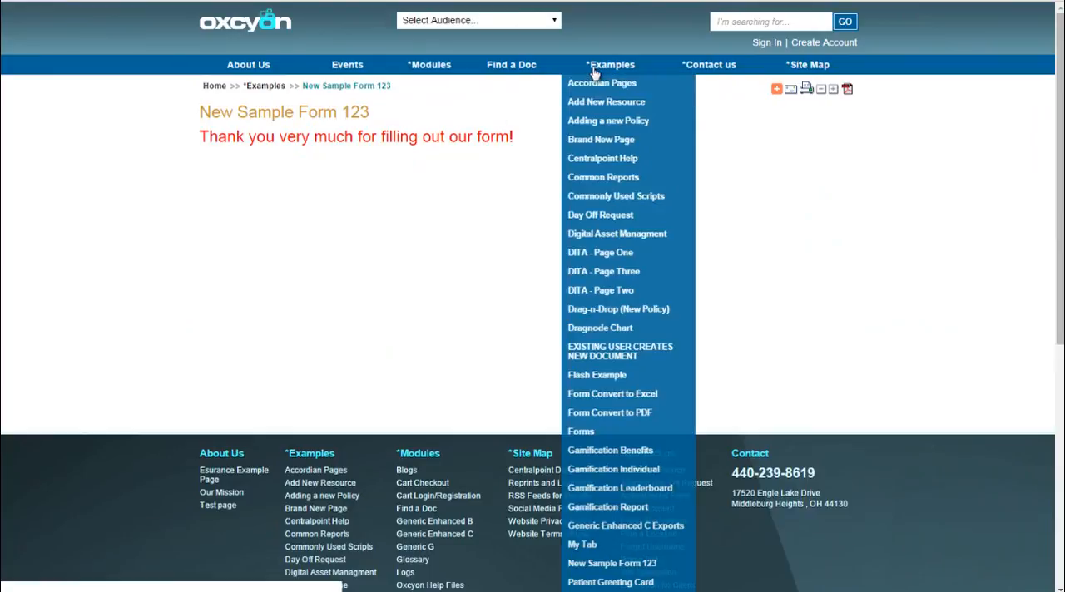
left_click(616, 563)
left_click(250, 148)
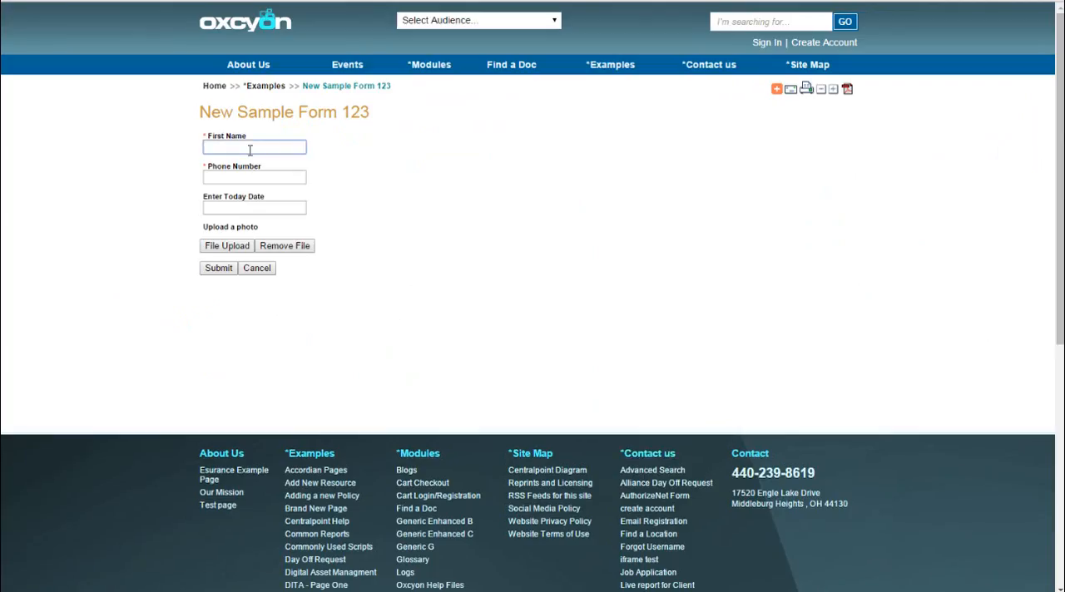
type("Susan")
key("Tab")
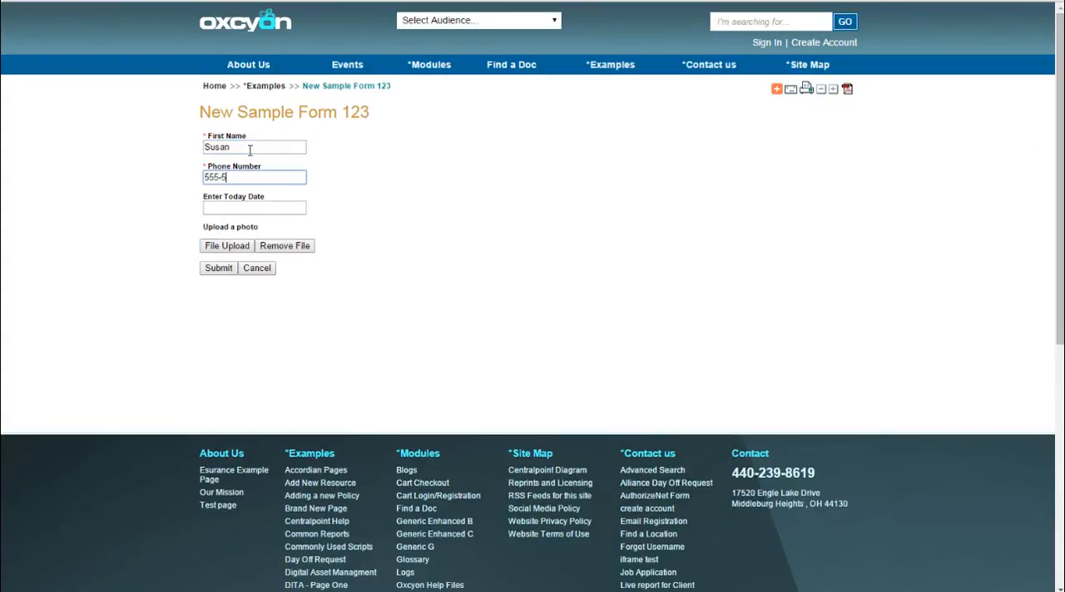
key("Tab")
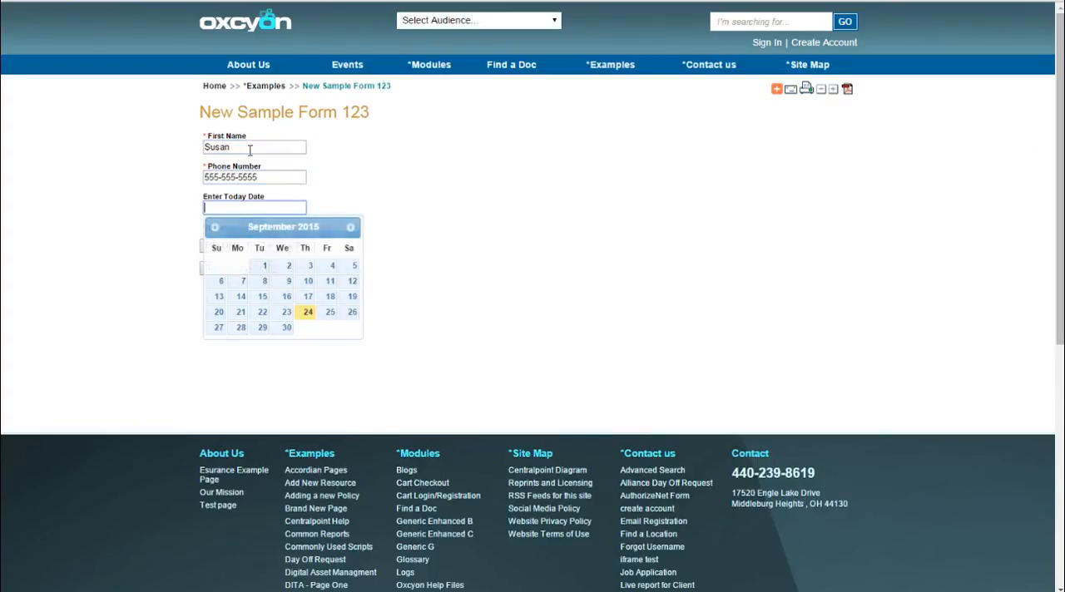
left_click(308, 311)
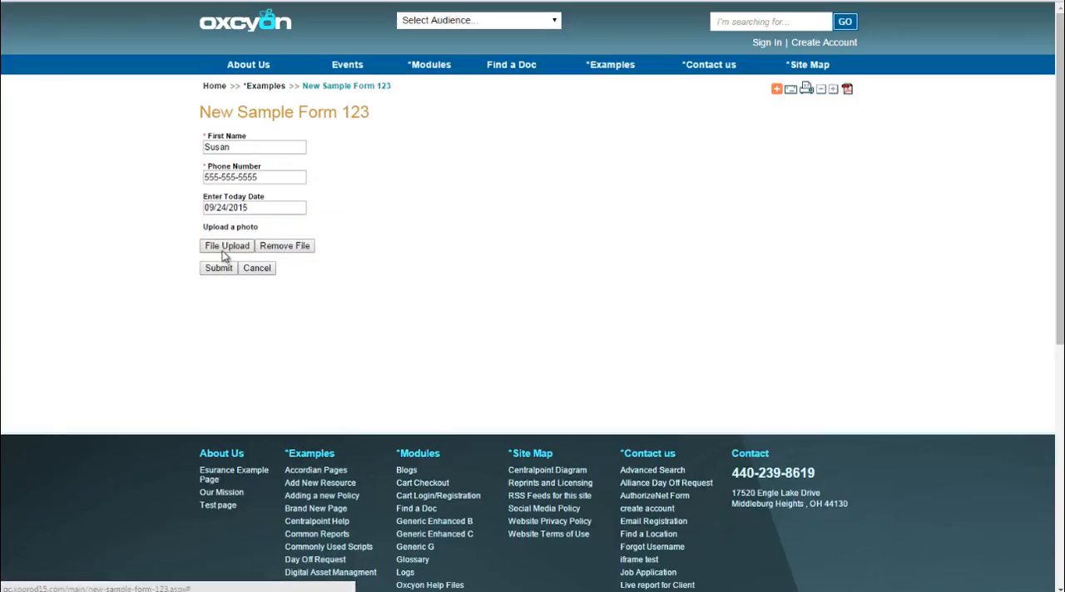
Upload the JPG image 1262 from the computer as the photo for the second form entry
left_click(226, 247)
left_click_drag(866, 364, 463, 176)
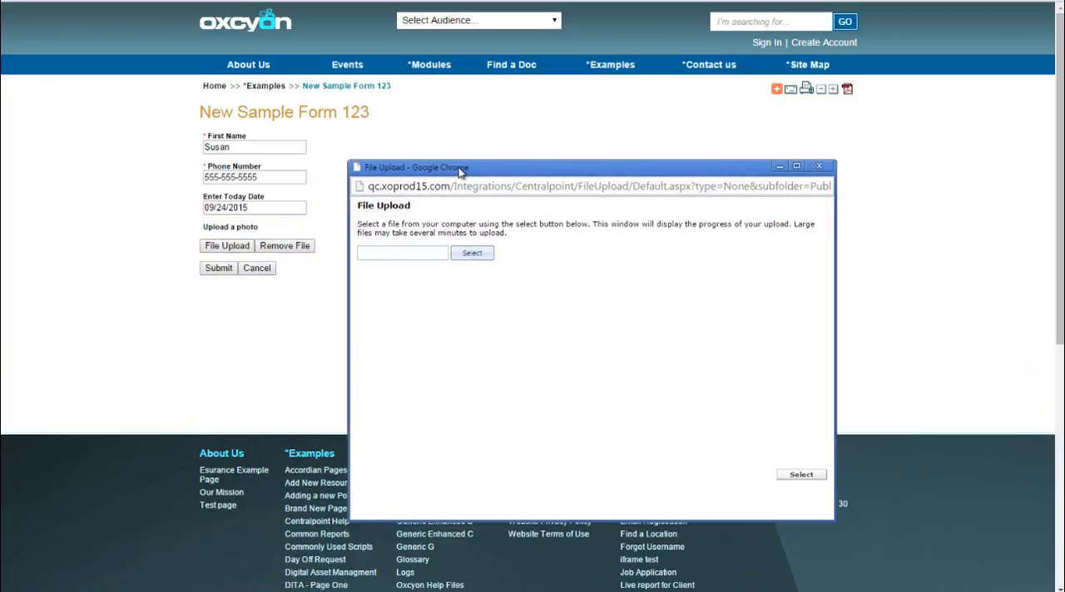
left_click(471, 254)
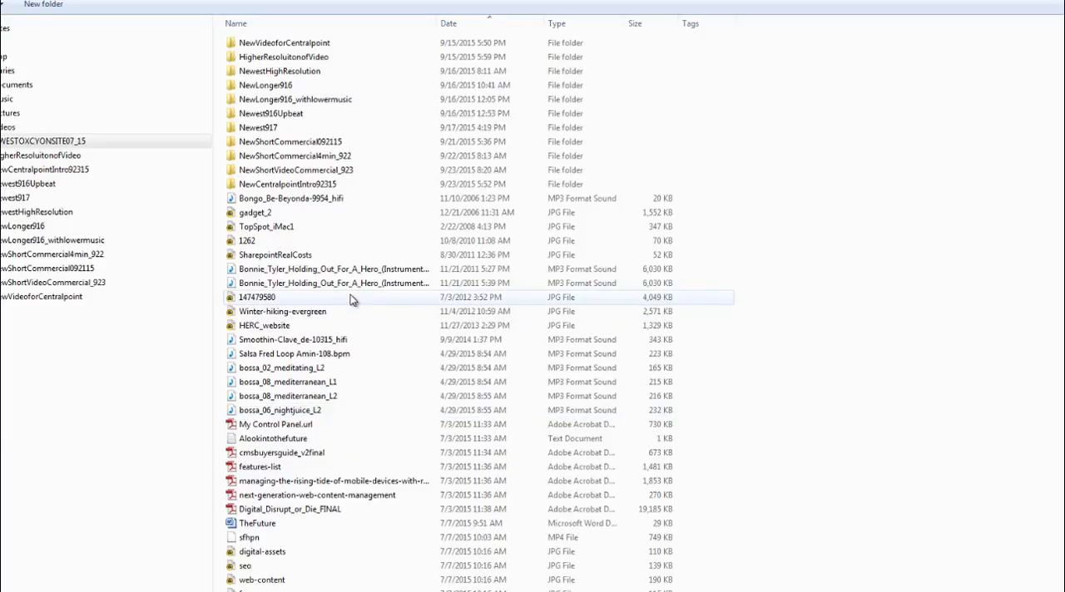
left_click(255, 241)
double_click(256, 241)
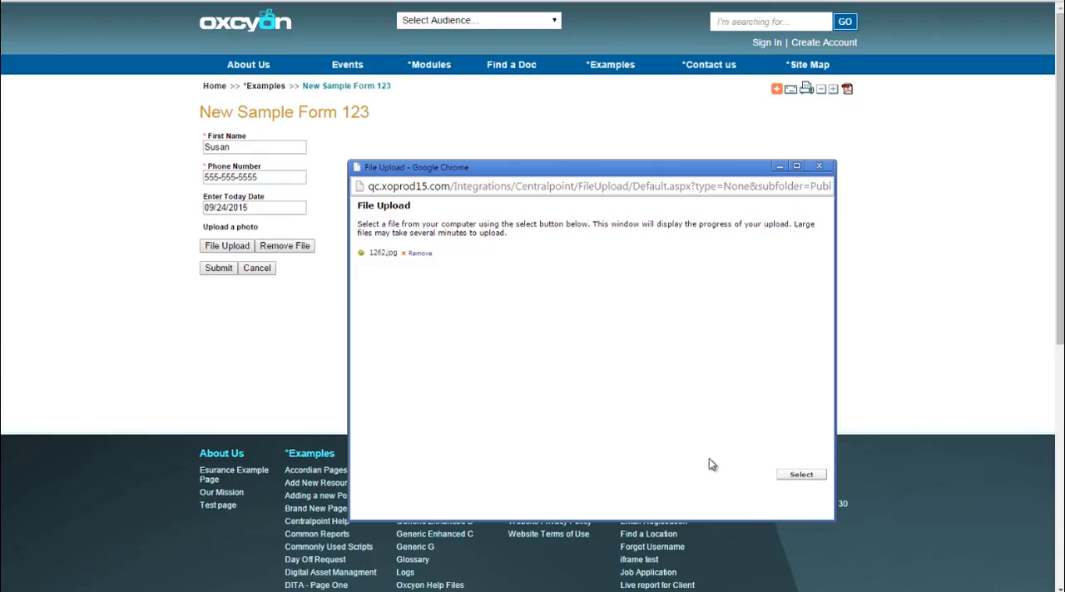
left_click(801, 475)
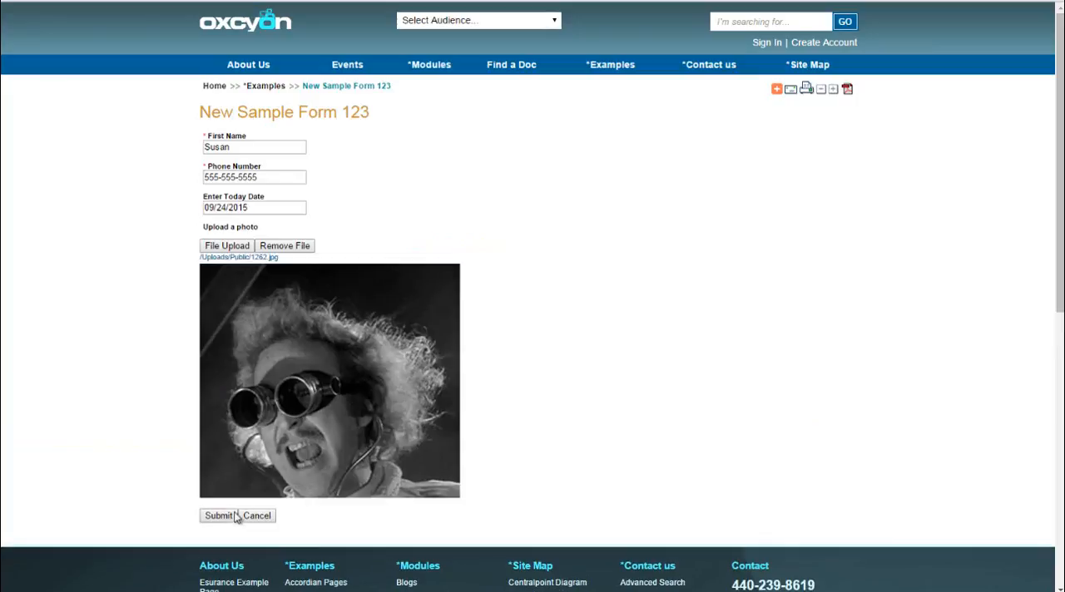
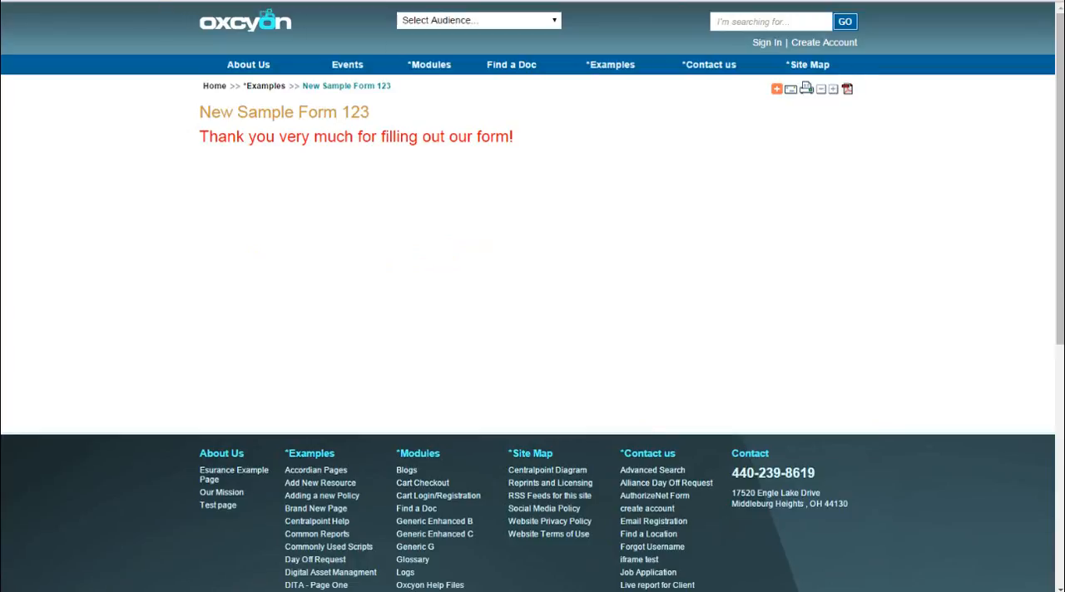
Open qc.xoprod15.com/console, sign in with the account username and password, and decline saving the password in the browser
type("console")
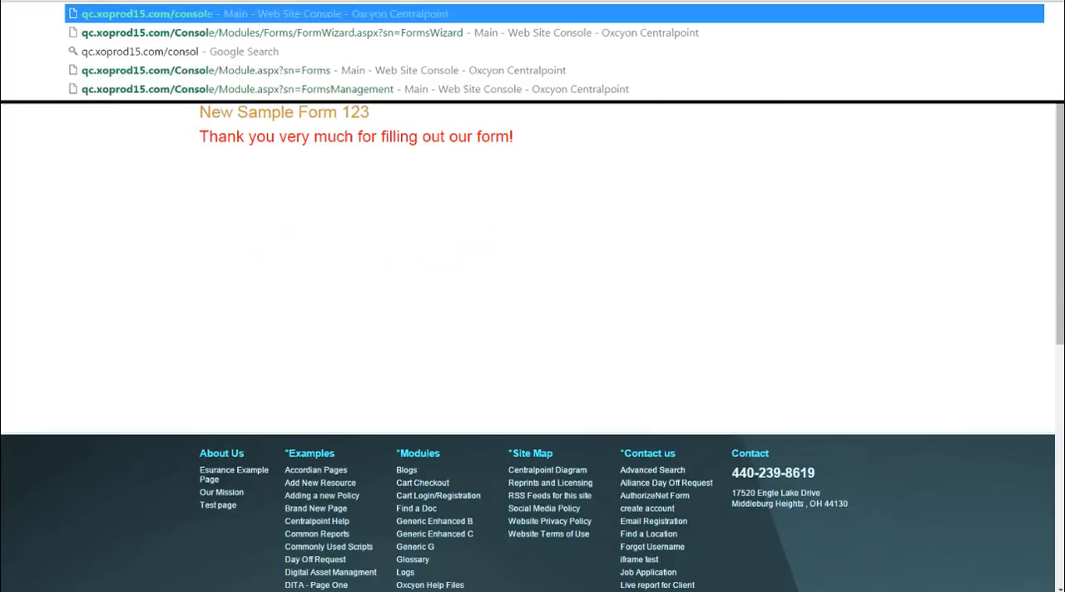
key("Return")
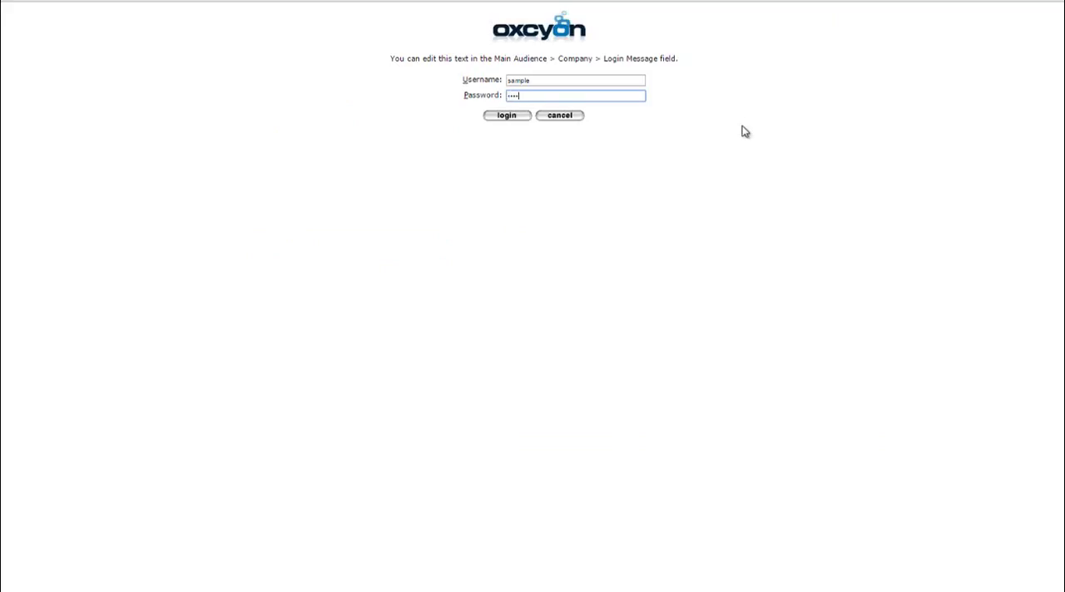
key("Return")
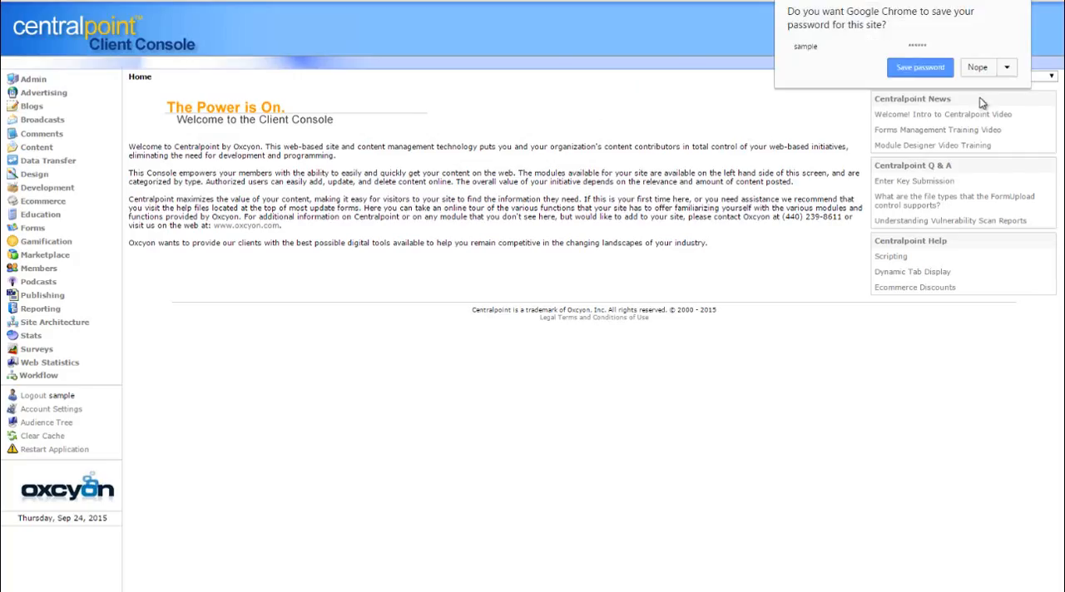
left_click(977, 68)
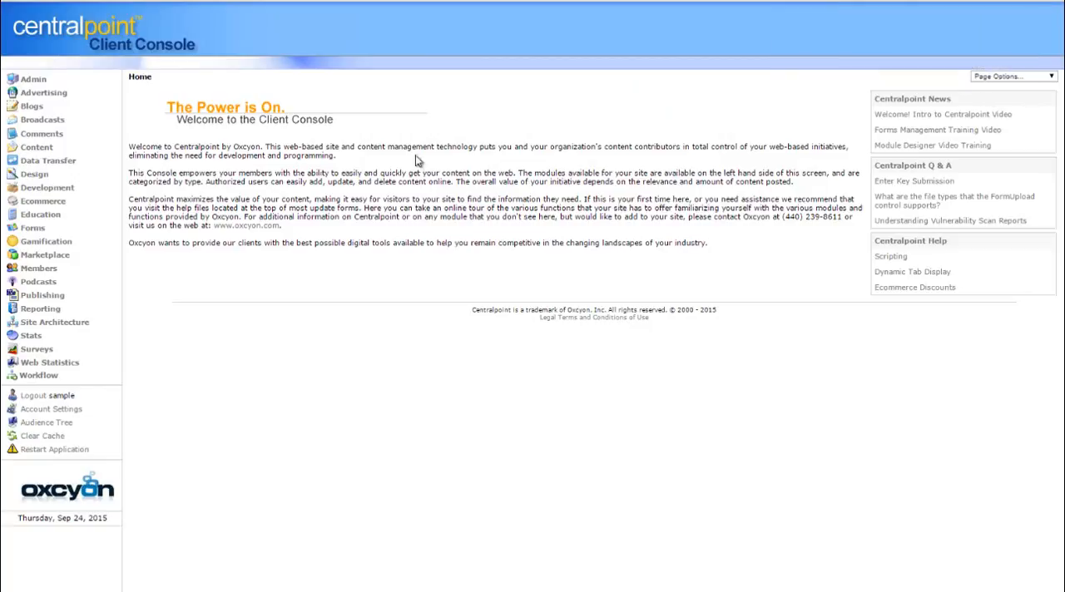
View the submitted results of QC MEMBER REGISTRATION FORM in the Forms module and return to the forms list
left_click(33, 229)
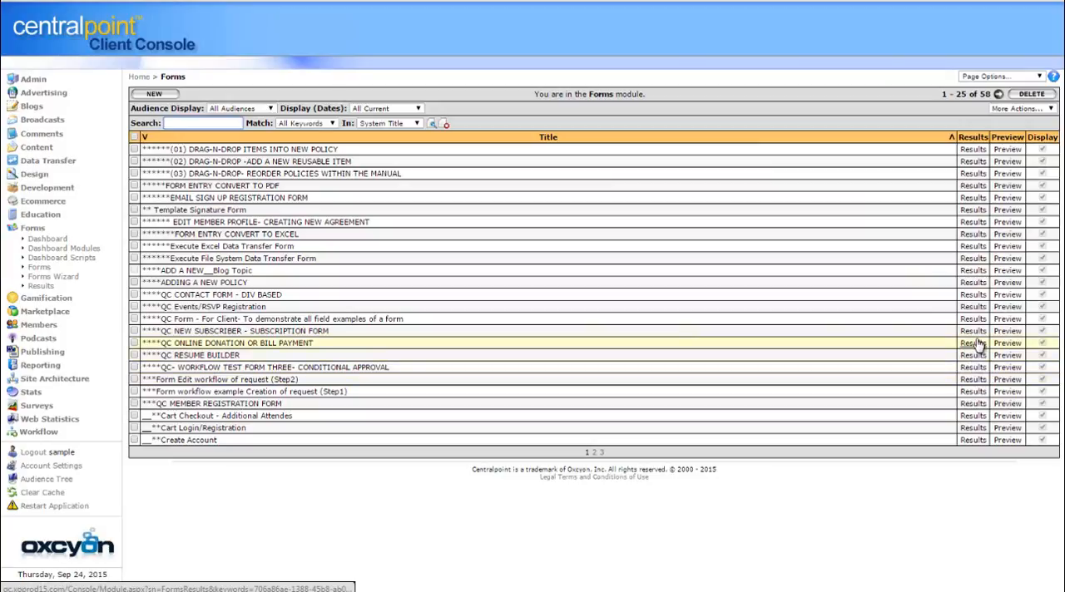
left_click(973, 403)
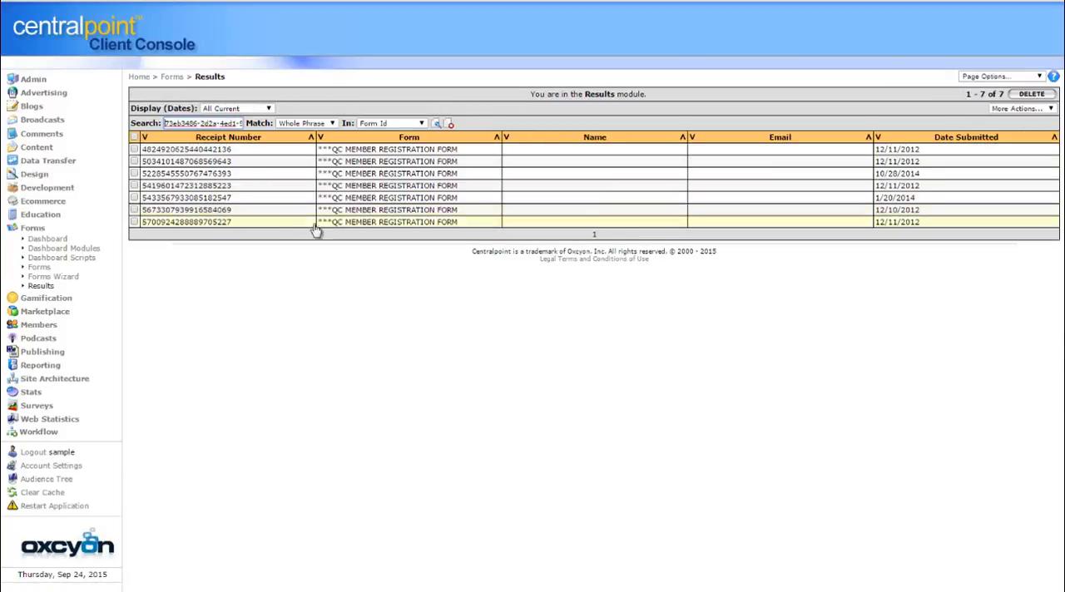
left_click(36, 231)
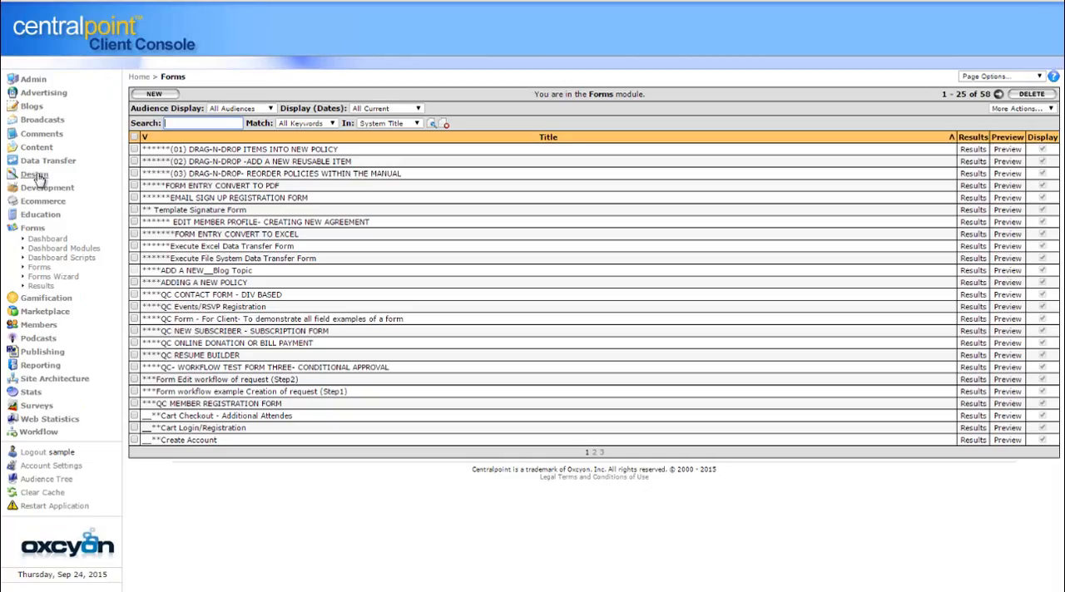
Open Data Sources in the Design section and search the records for "sample"
left_click(36, 175)
left_click(58, 186)
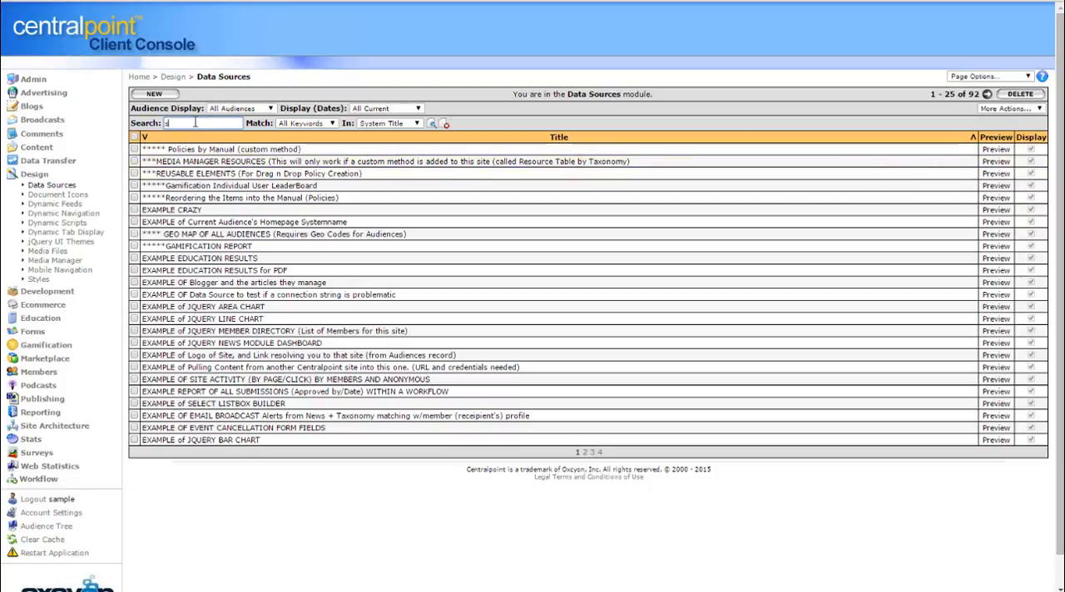
key("Return")
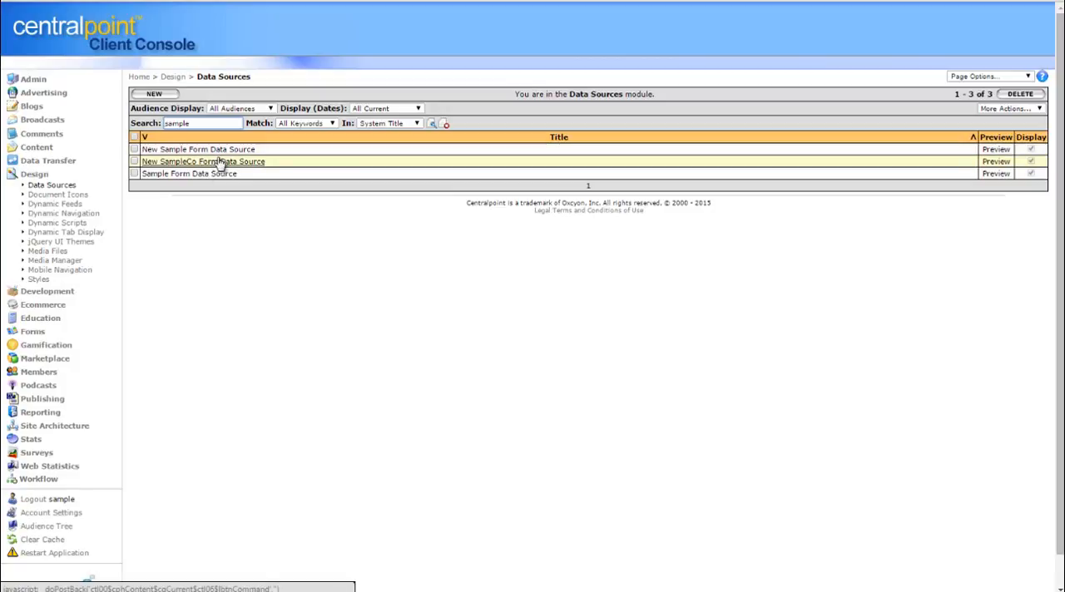
Preview New Sample Form Data Source in a widened window, copy its cp:scripting tag, and close the preview
left_click(996, 150)
left_click_drag(1046, 285, 552, 81)
left_click_drag(260, 186, 570, 221)
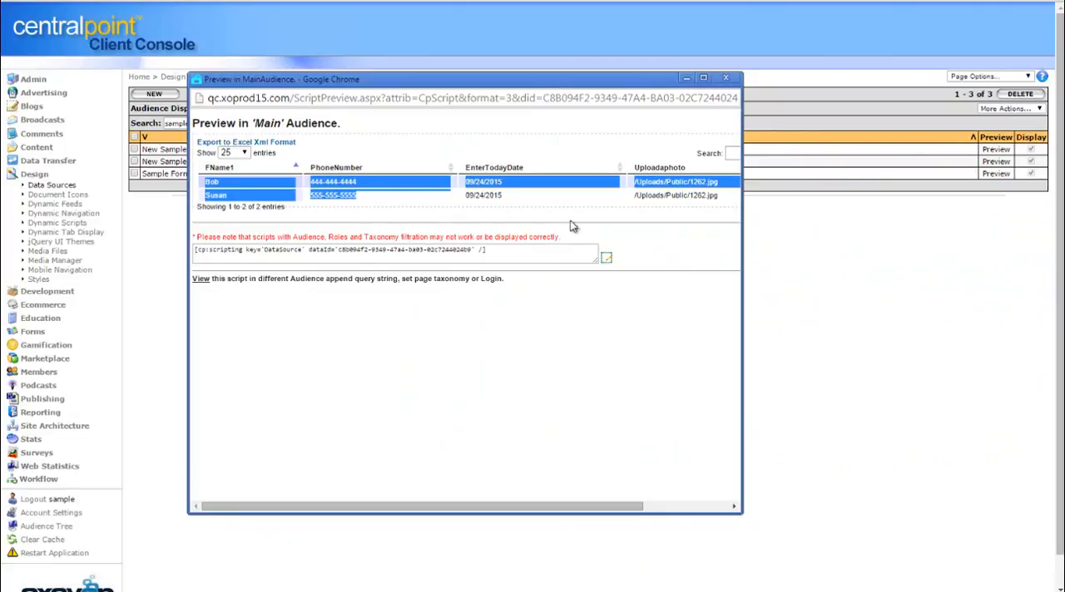
left_click(619, 235)
left_click_drag(743, 244, 916, 241)
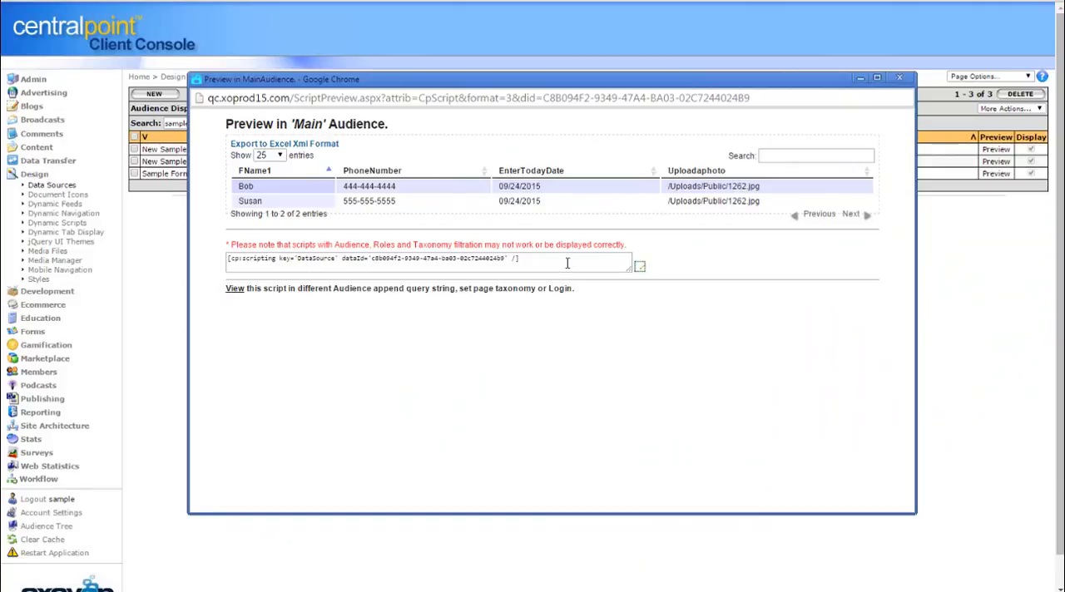
left_click_drag(567, 263, 178, 230)
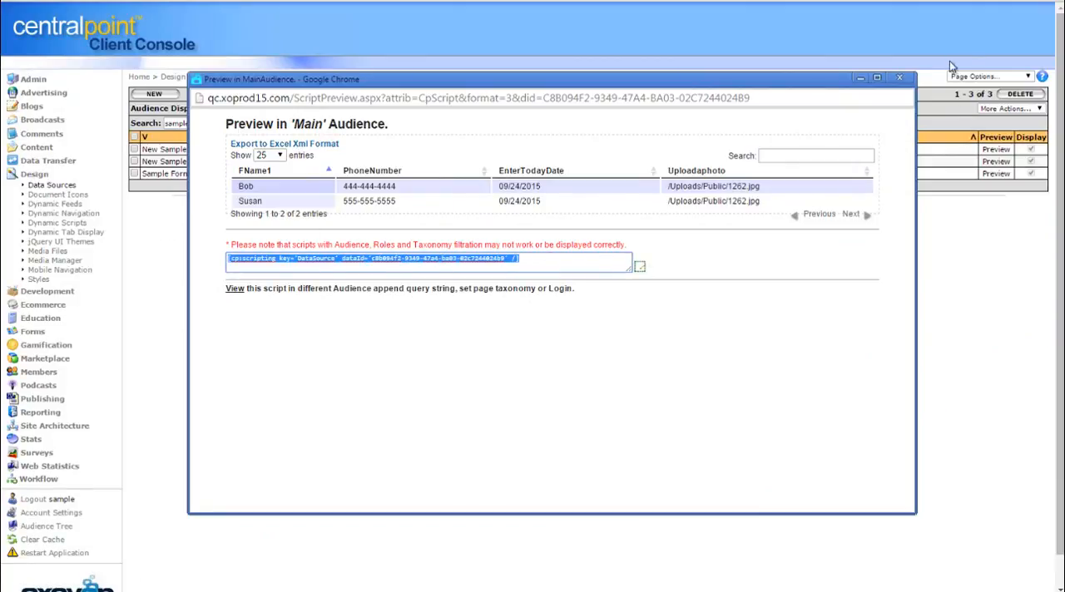
left_click(900, 77)
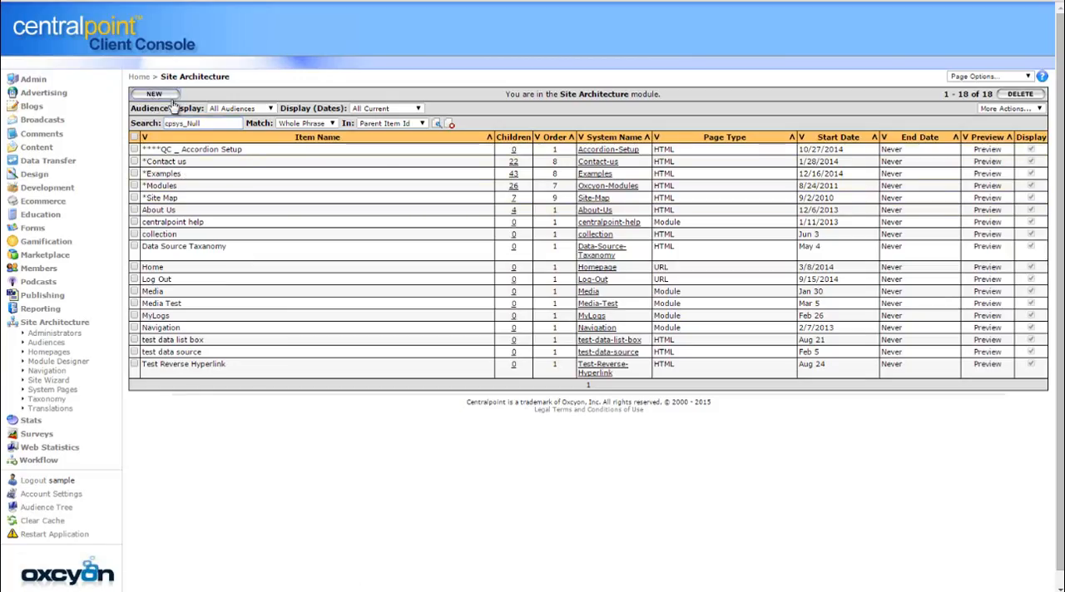
Create a new Site Architecture item titled RESULTS OF ALL FORMS and paste the copied data source script into its content
left_click(170, 96)
left_click(232, 122)
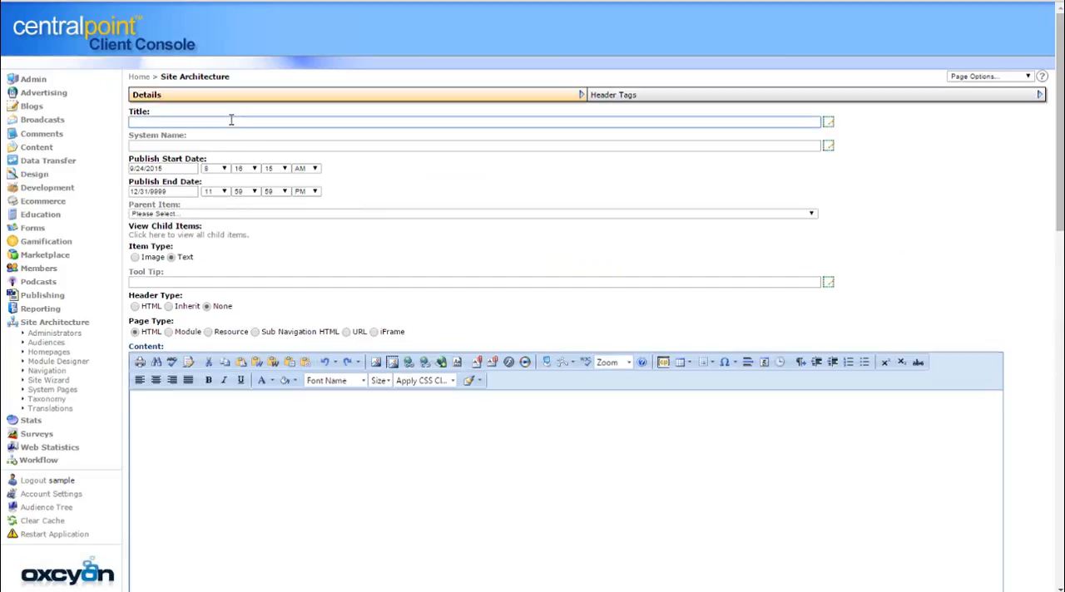
type("RESULTS OF ALL FORMS")
left_click(330, 443)
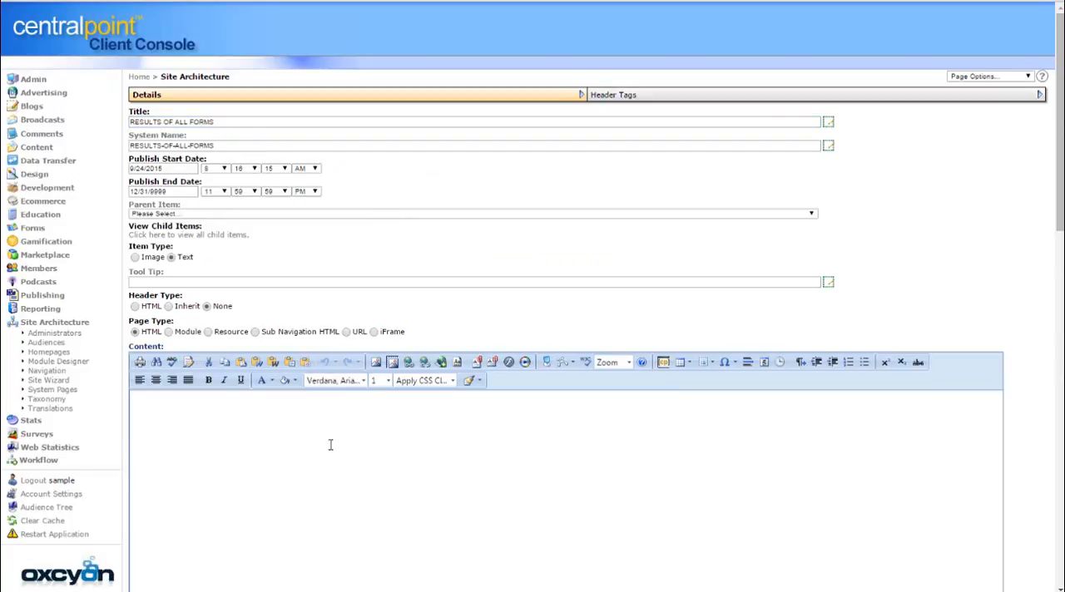
type("[cp:scripting key='DataSource' dataId='c8b094f2-9349-47a4-ba03-02c7244024b9' /][cp:scripting key='DataSource' dataId='c8b094f2-9349-47a4-ba03-02c7244024b9' /]")
Set the new page's parent item to *Examples and select the pasted script text in the content
left_click(231, 216)
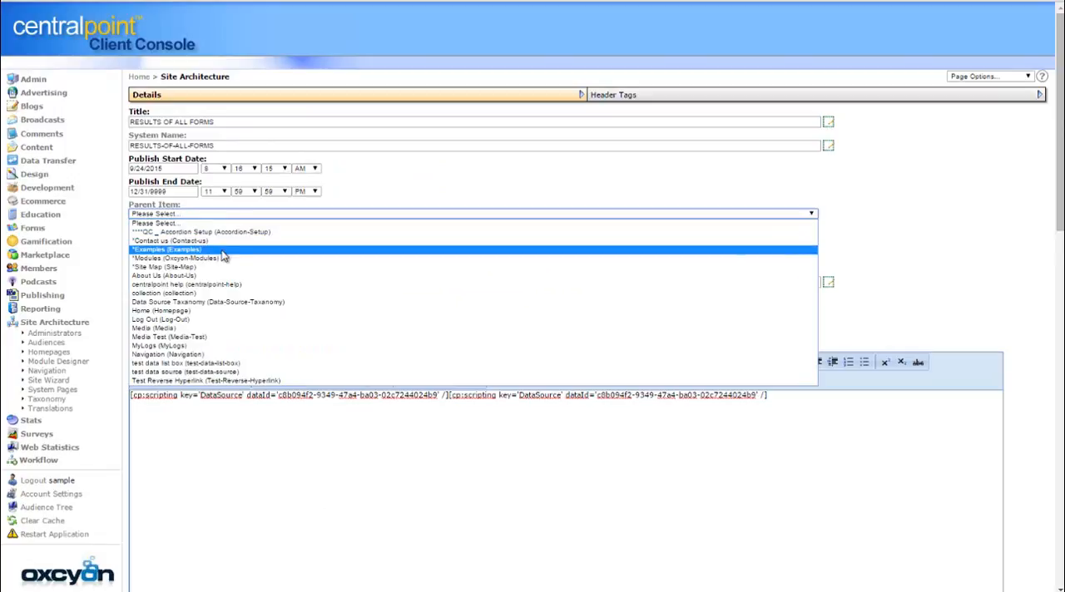
left_click(223, 249)
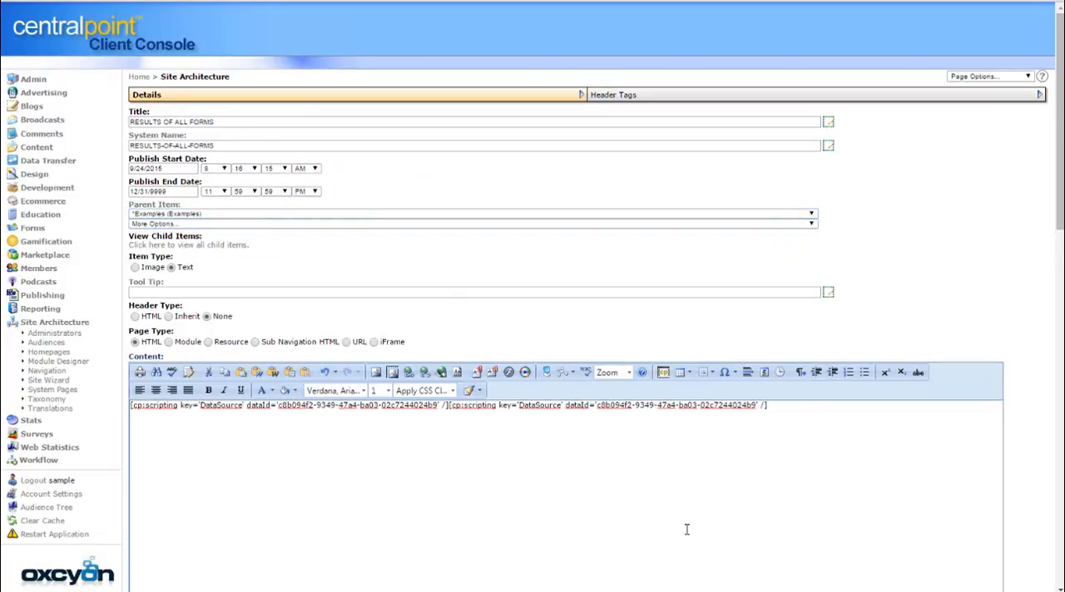
left_click_drag(782, 421, 216, 407)
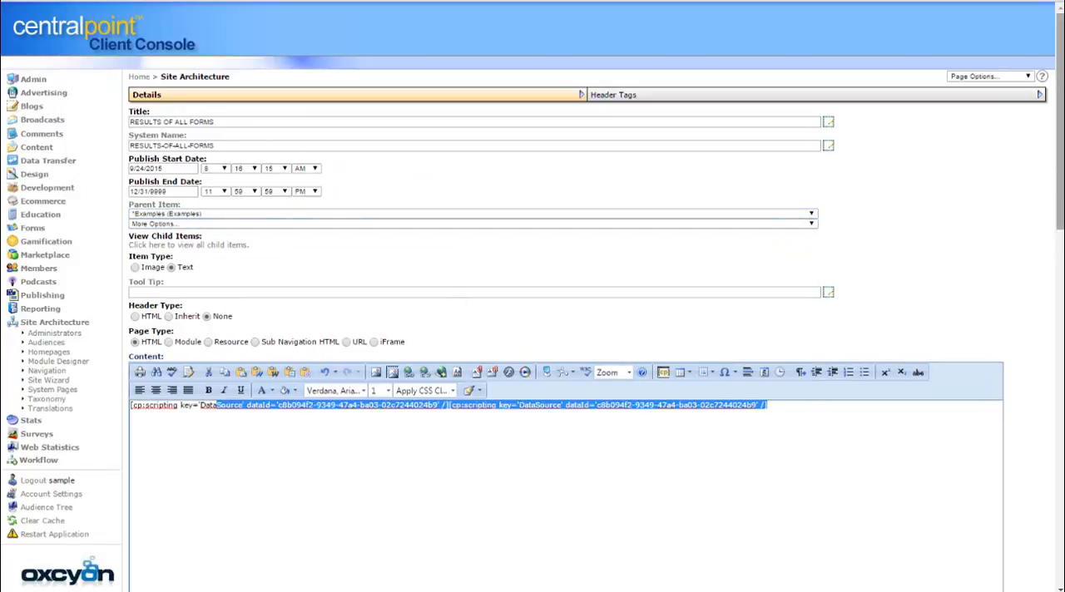
Change the page title to RESULTS OF ALL FORMS 1234 and save the page
left_click_drag(1060, 193, 1028, 589)
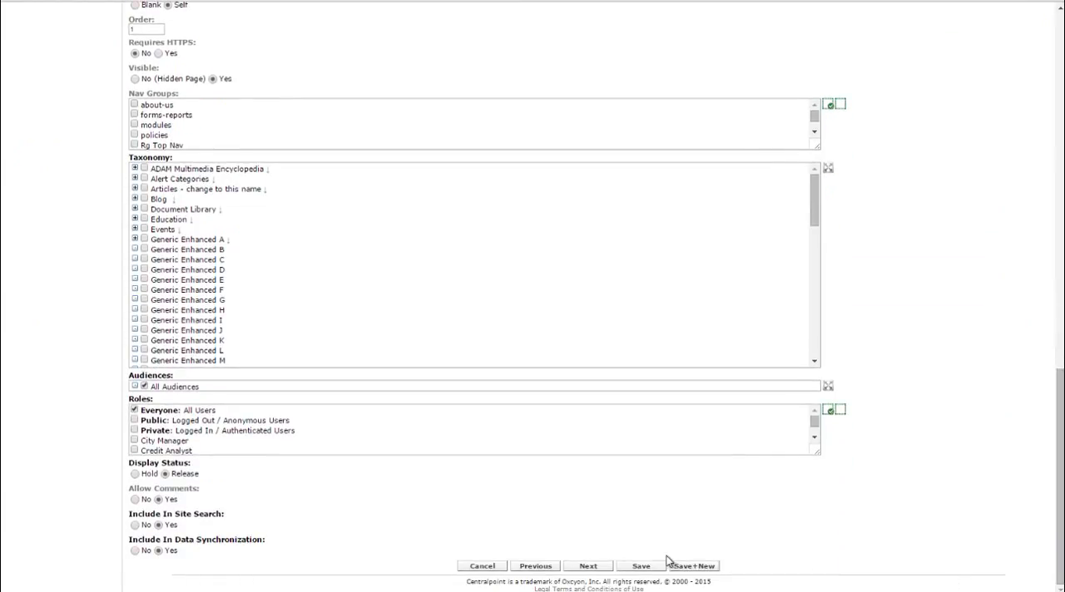
left_click_drag(1060, 449, 1059, 92)
left_click(255, 122)
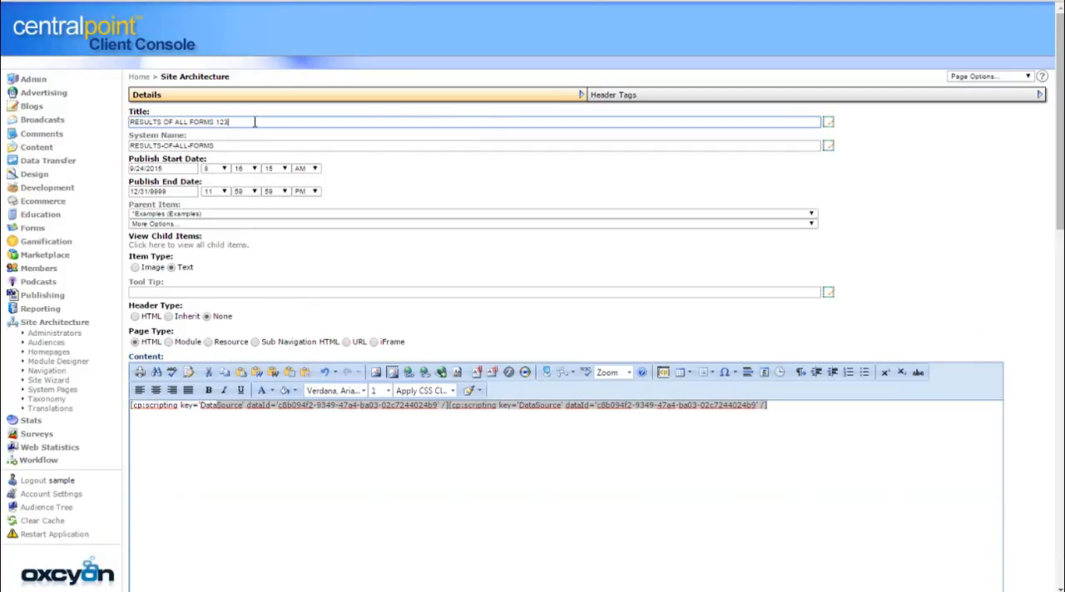
left_click_drag(1059, 200, 1056, 576)
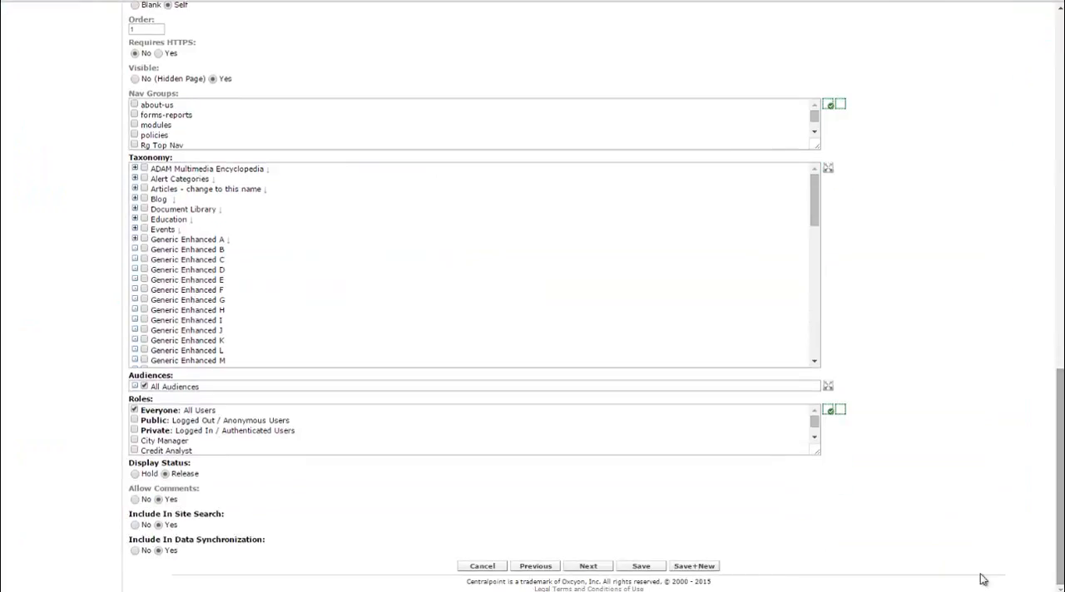
left_click(642, 566)
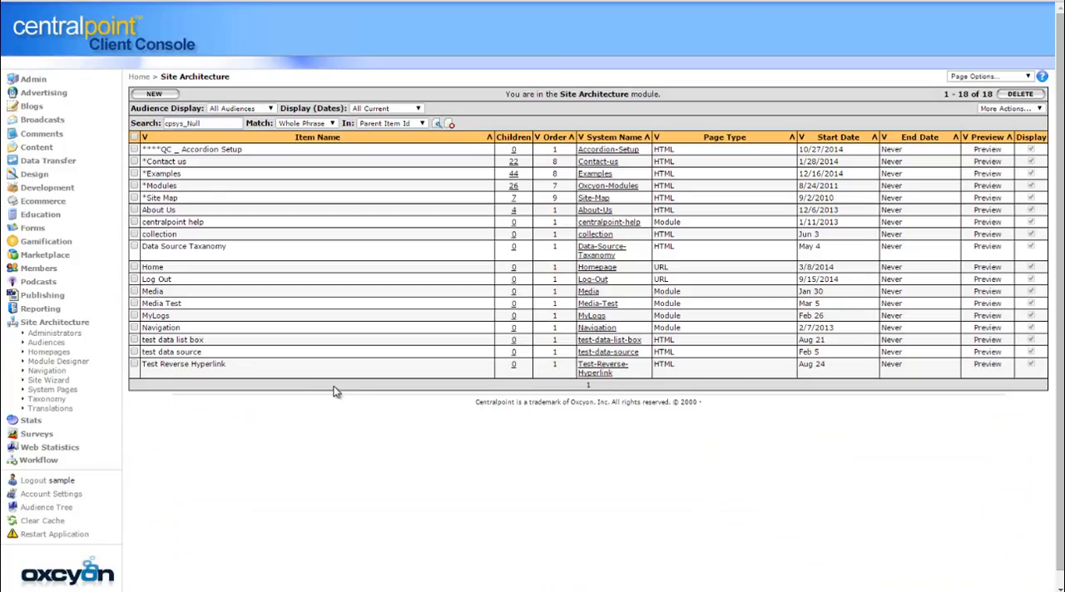
Log out of the console and open the RESULTS OF ALL FORMS 1234 page under *Examples on the public site
left_click(33, 481)
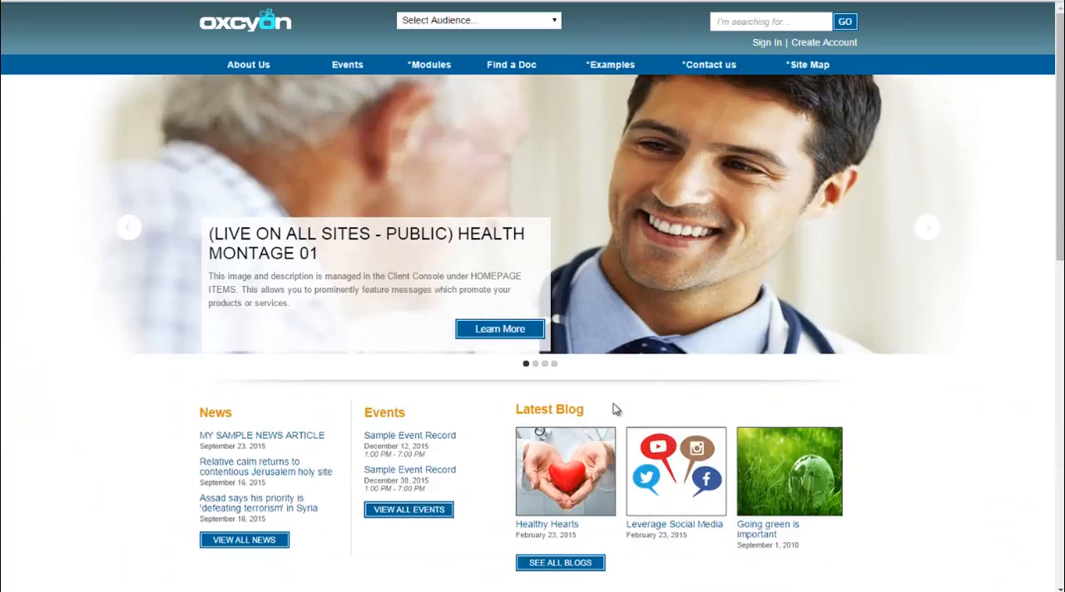
mouse_move(603, 70)
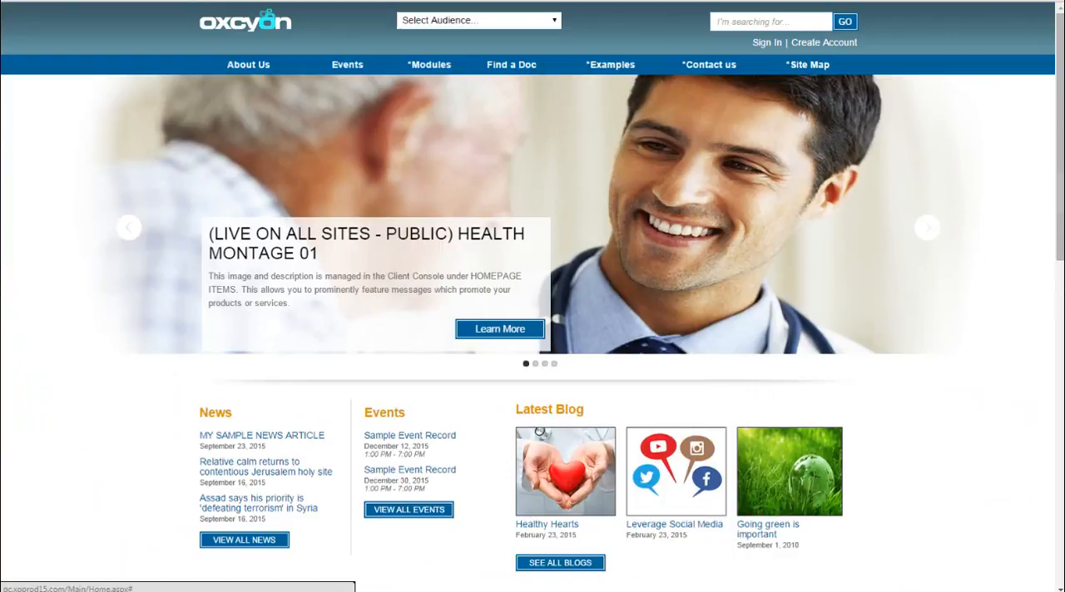
scroll(1062, 210, "down", 1)
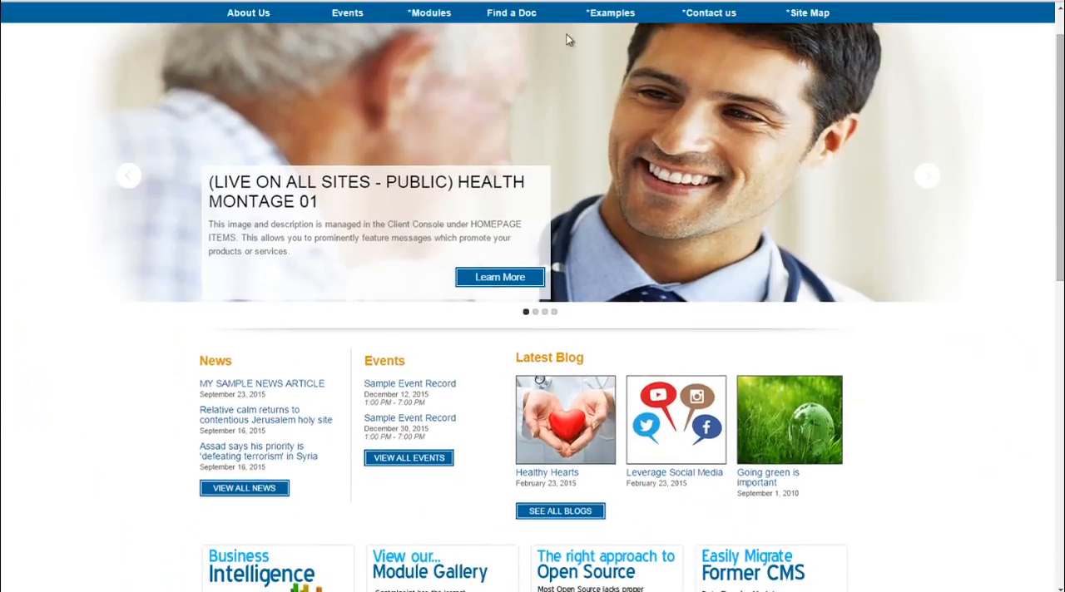
mouse_move(611, 12)
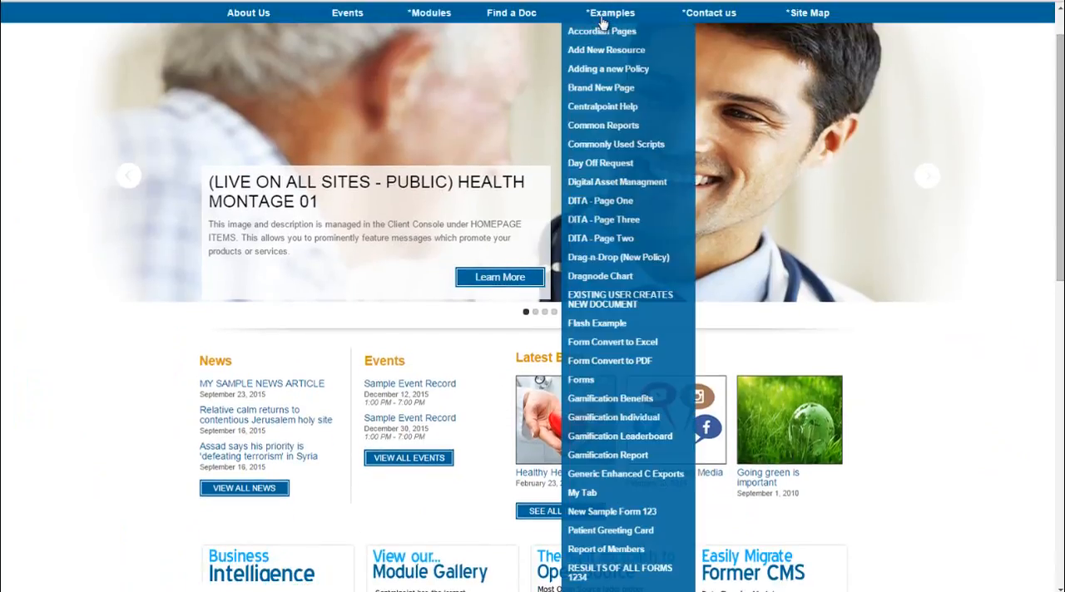
left_click(626, 574)
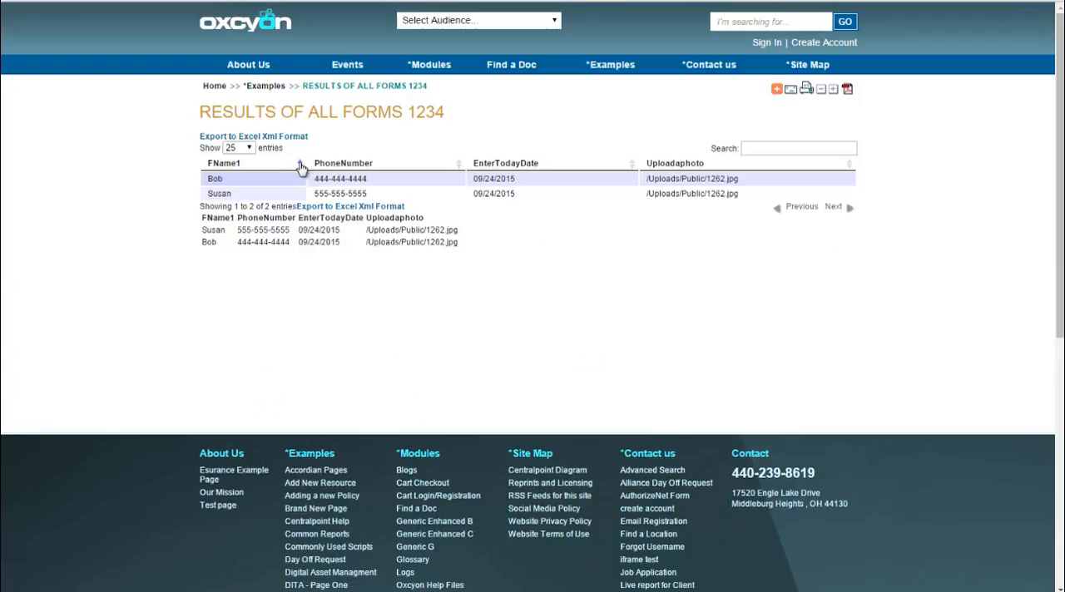
Sort the results table by PhoneNumber and by EnterTodayDate, and filter it by each submitter's first name in turn
left_click(460, 165)
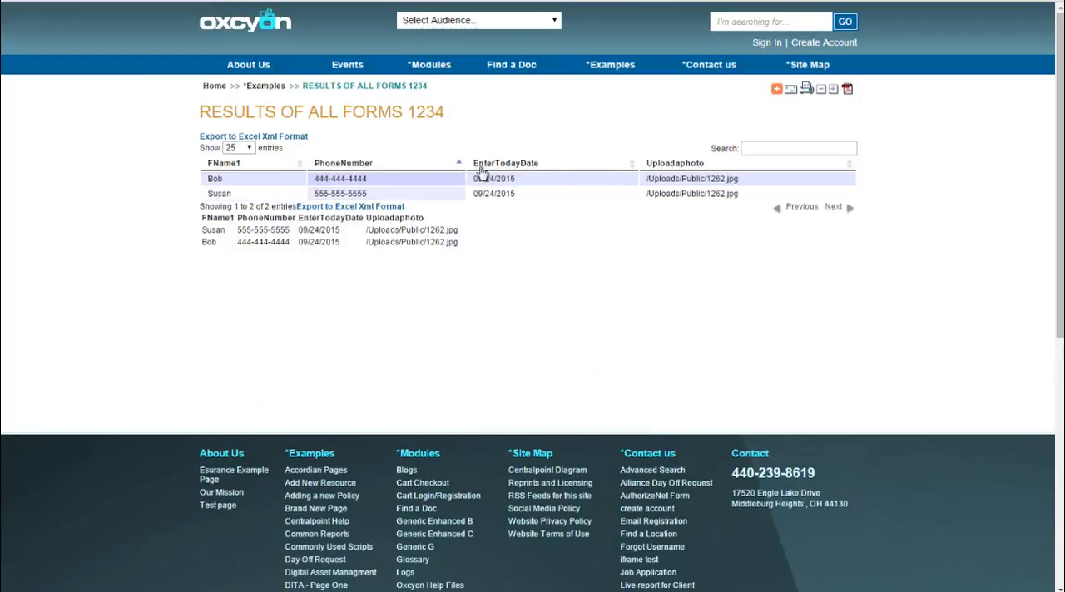
left_click(633, 165)
left_click(782, 148)
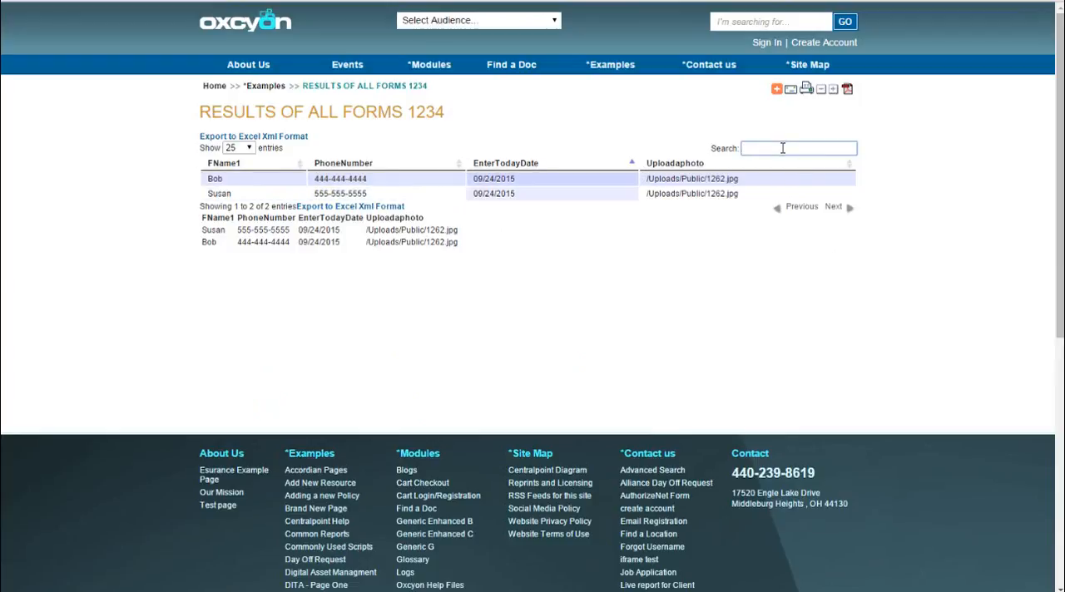
type("bob")
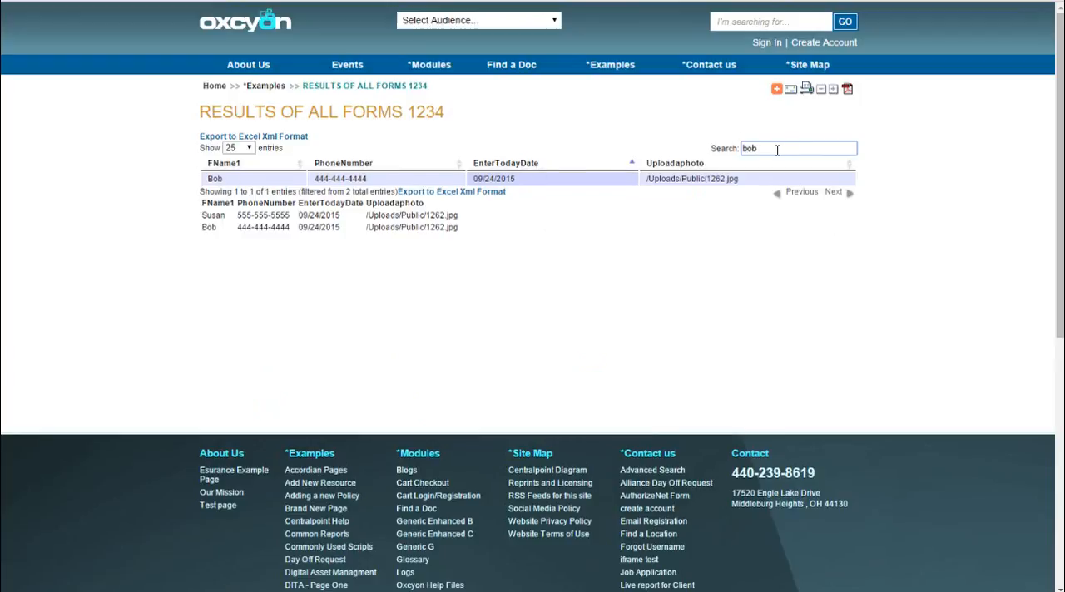
left_click_drag(777, 150, 558, 127)
type("susan")
Check the table's entries-per-page choices, export the form results to Excel XML format, and open the downloaded file
left_click(248, 148)
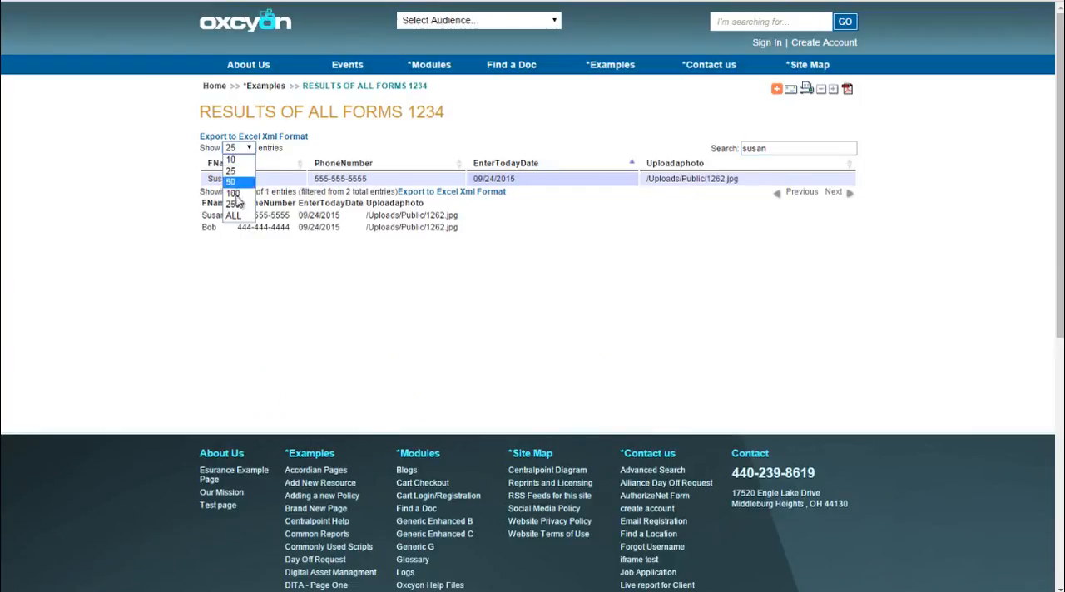
left_click(399, 145)
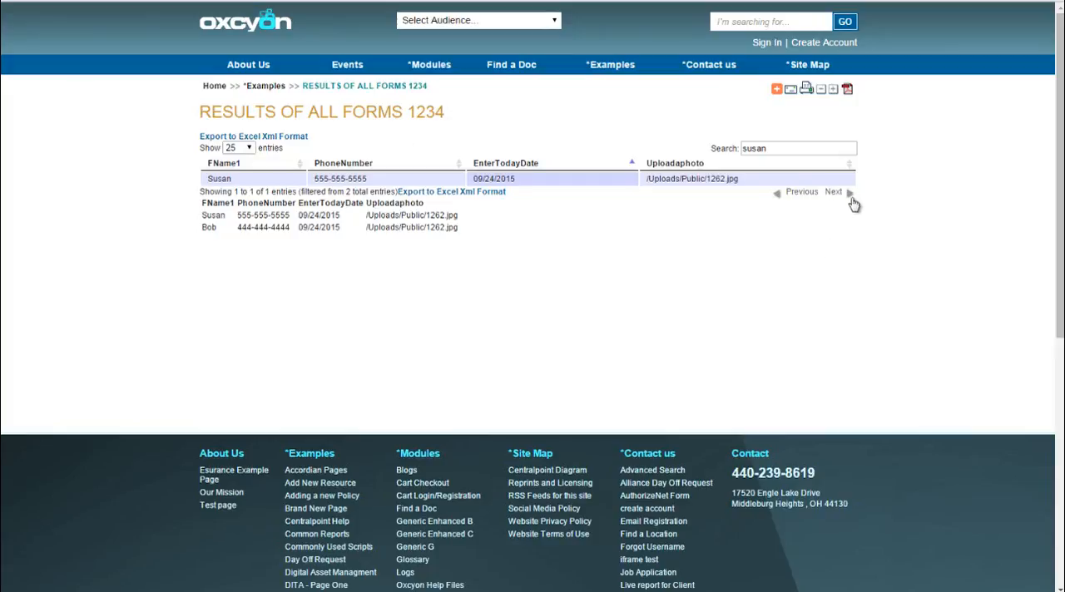
left_click(285, 137)
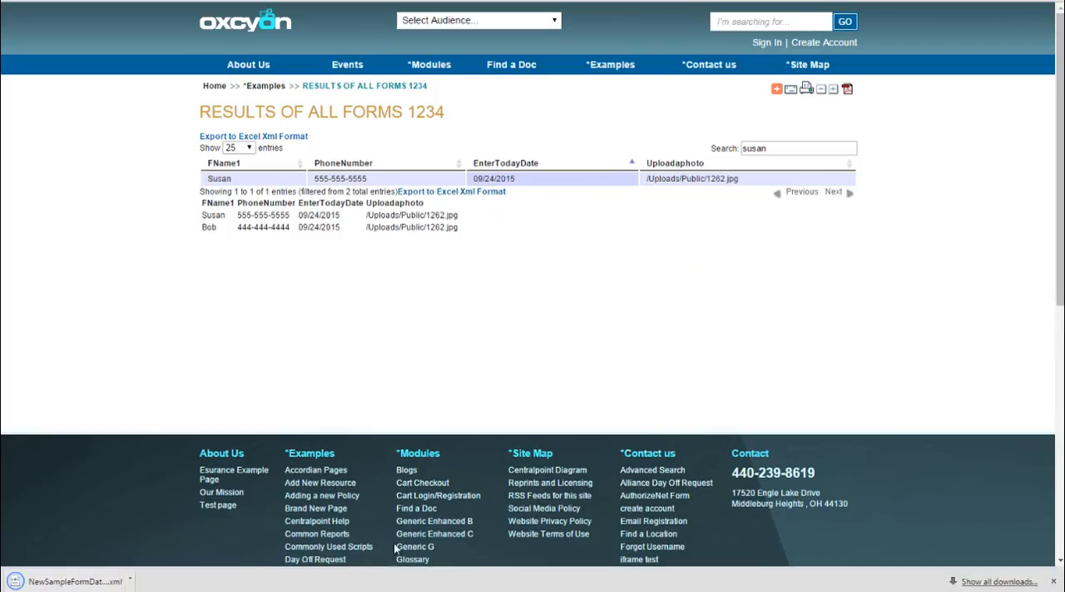
left_click(83, 582)
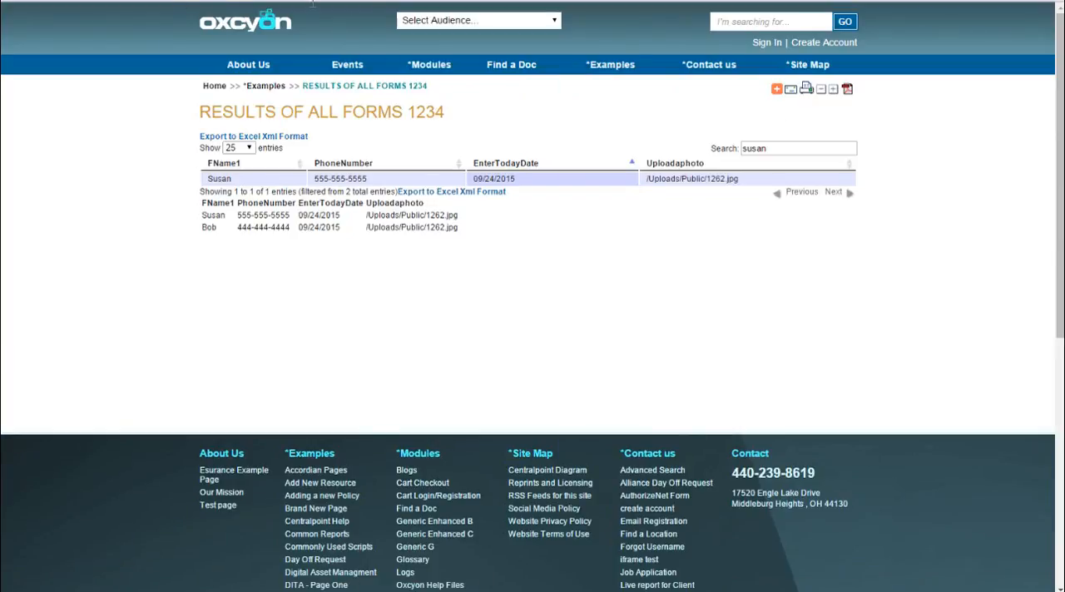
Open the site's Client Console, log in with the account password, and decline saving it in the browser
type("console")
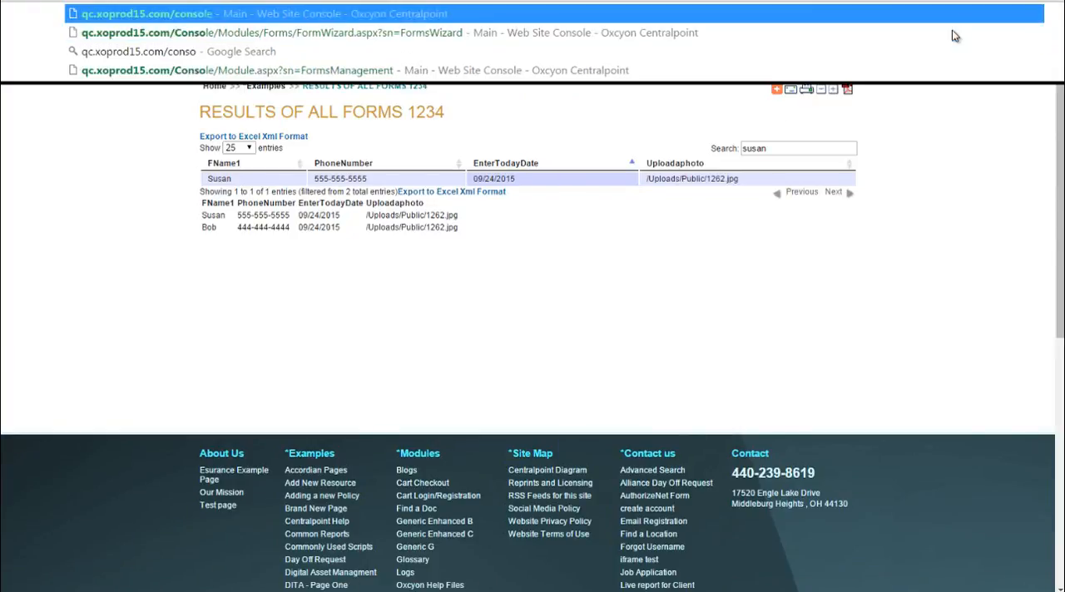
key("Return")
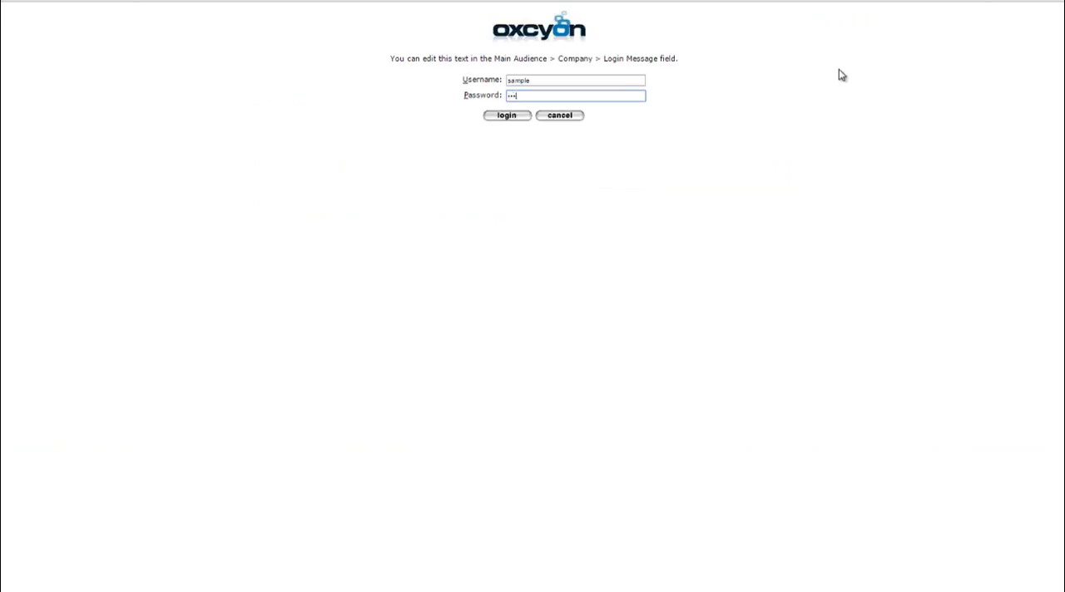
type("e")
key("Return")
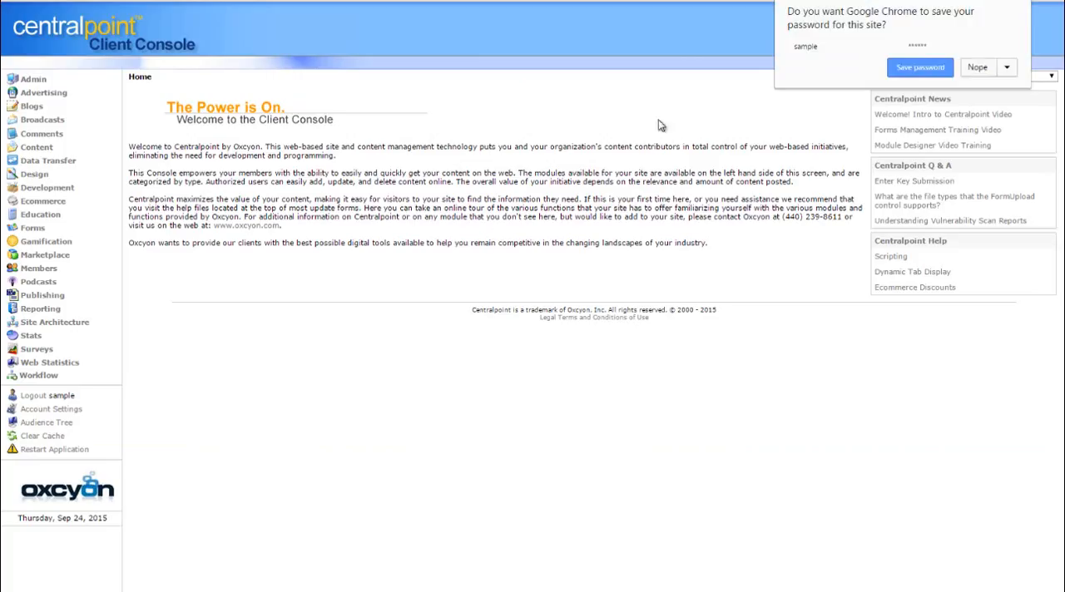
left_click(979, 69)
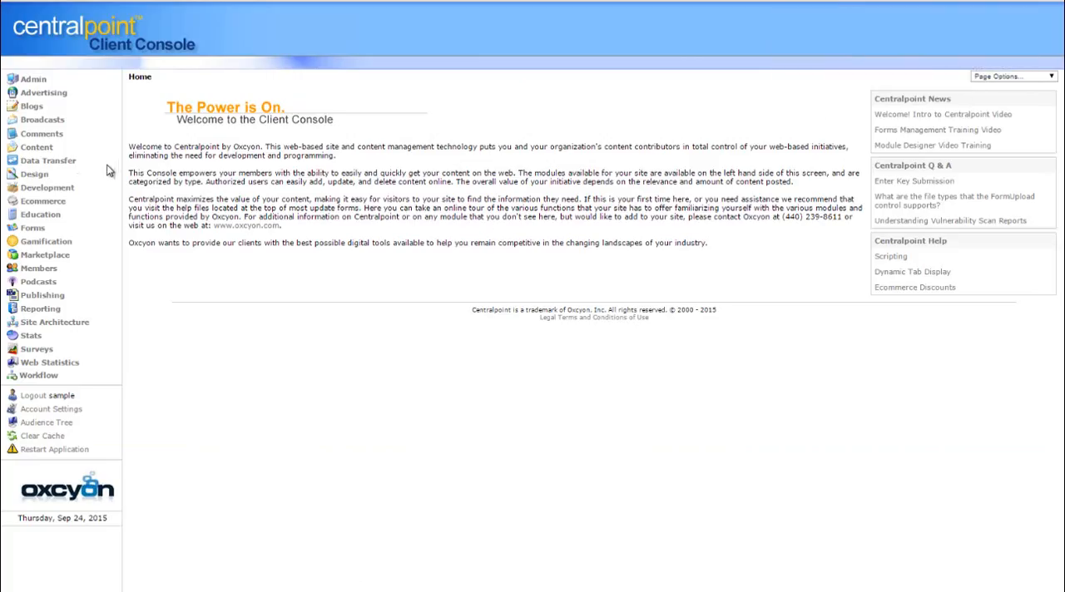
Open the Data Sources module under Design and search its titles for "sample"
left_click(34, 176)
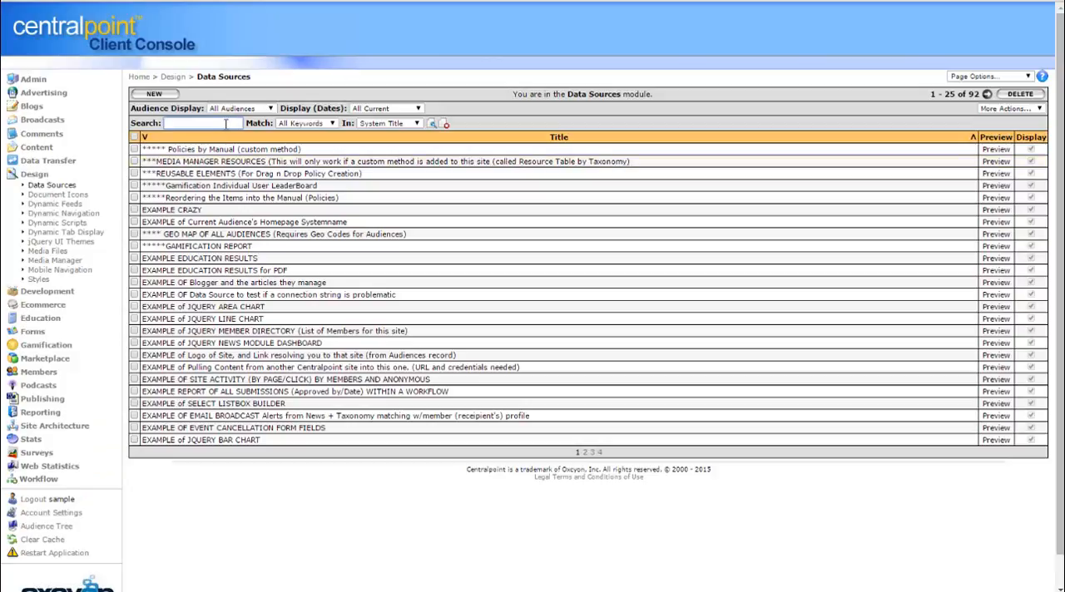
type("sample")
key("Return")
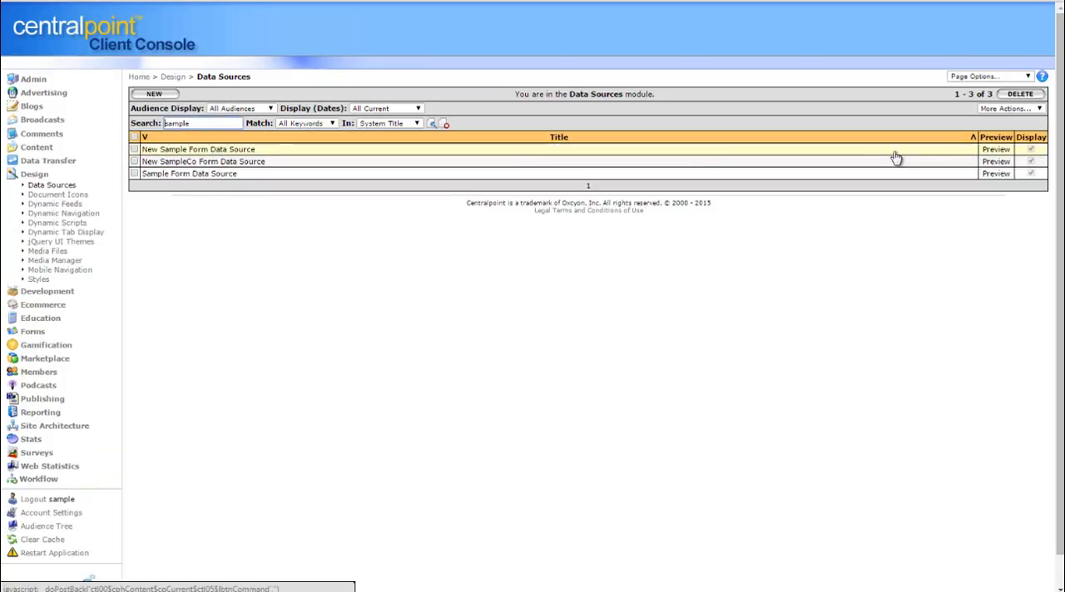
Preview New Sample Form Data Source in a widened window showing all its result columns, and close the preview
left_click(995, 151)
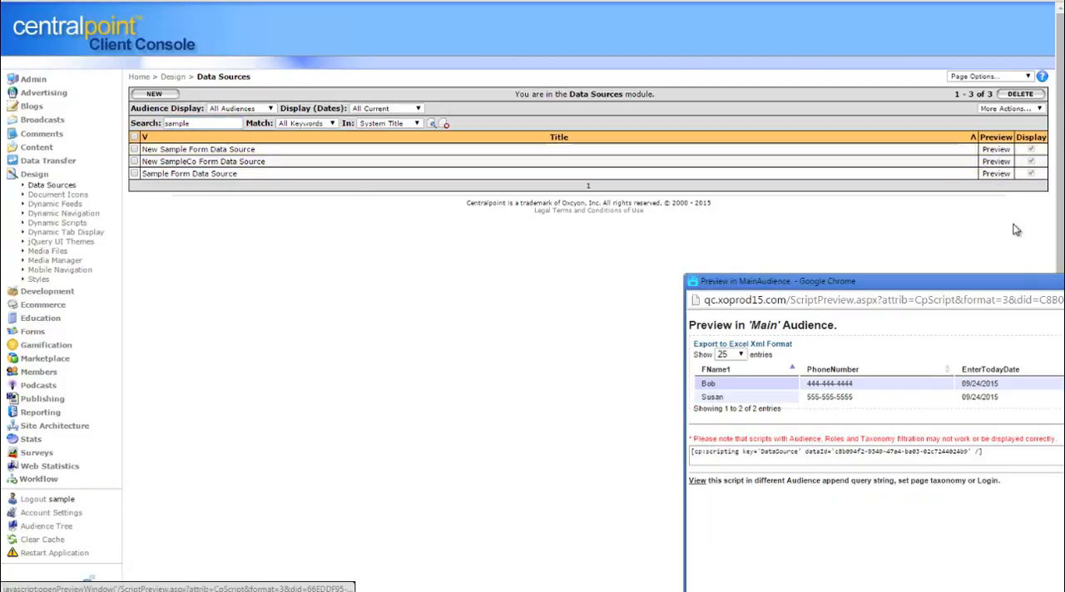
left_click_drag(1020, 284, 563, 119)
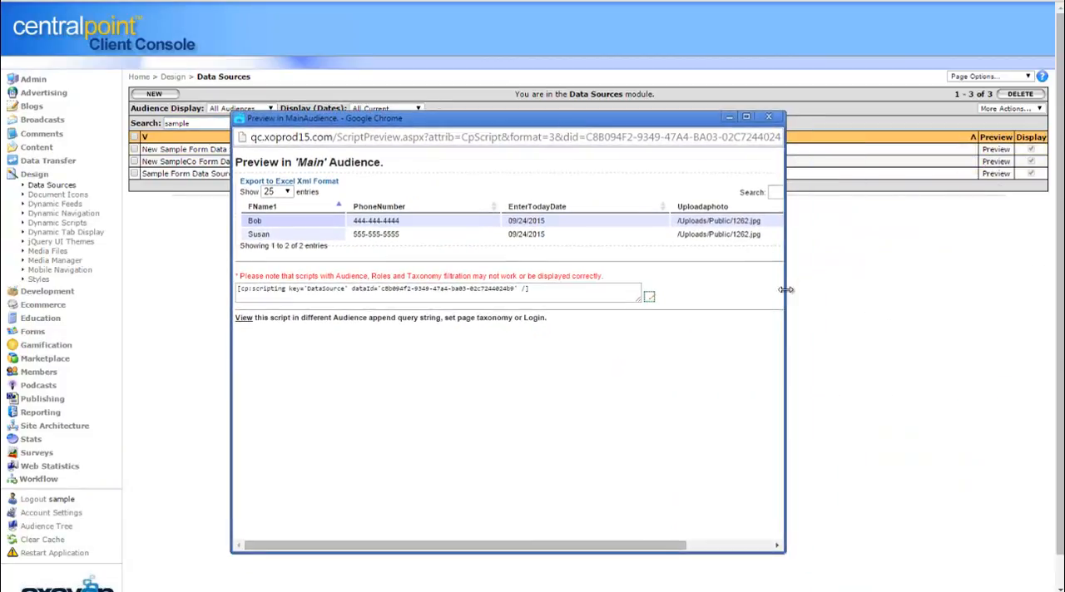
left_click_drag(785, 291, 902, 298)
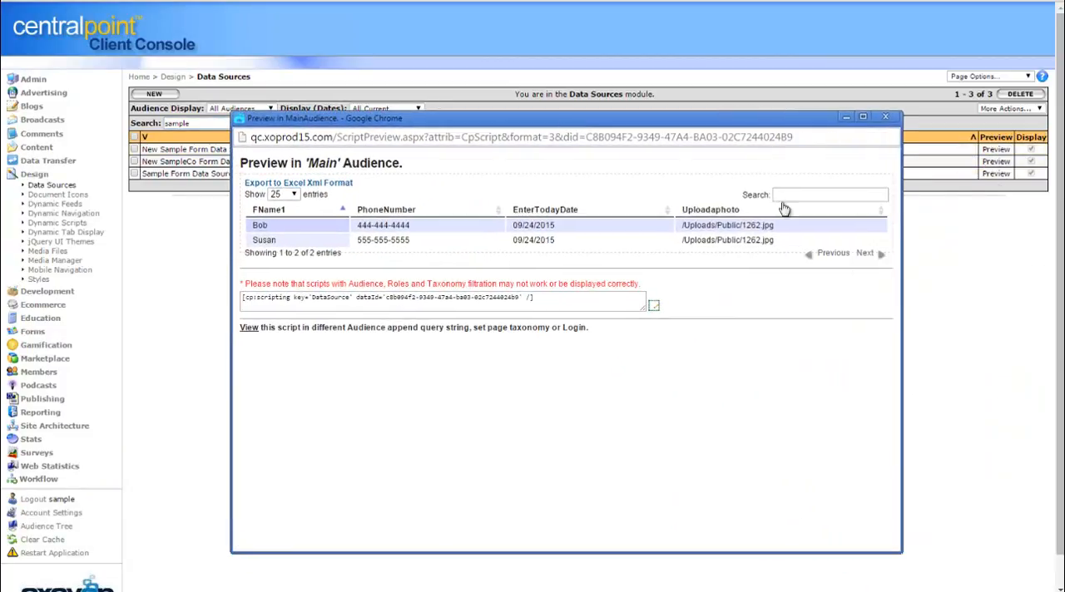
left_click(885, 117)
Open New Sample Form Data Source and examine its select command and formatting settings
left_click(236, 150)
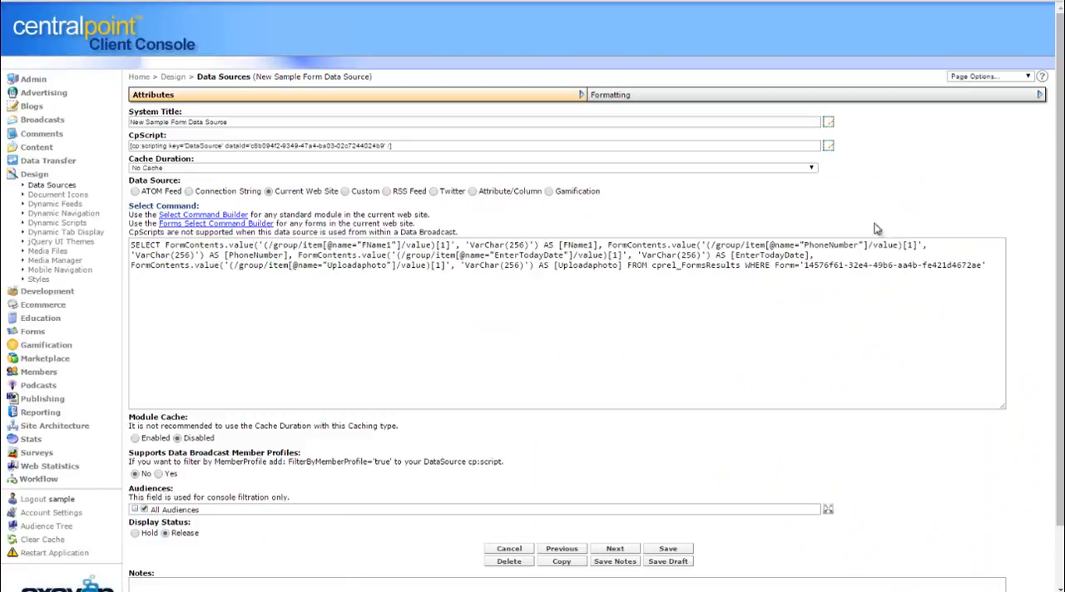
left_click_drag(997, 267, 130, 245)
left_click(662, 96)
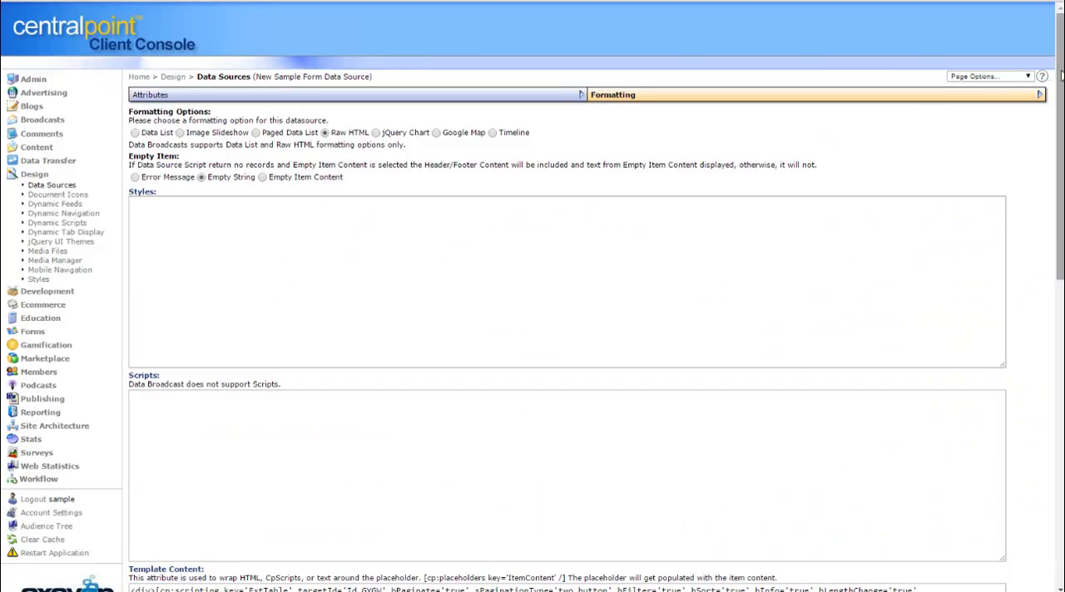
mouse_move(1060, 75)
left_mouse_down()
mouse_move(1063, 381)
mouse_move(1060, 70)
left_mouse_up()
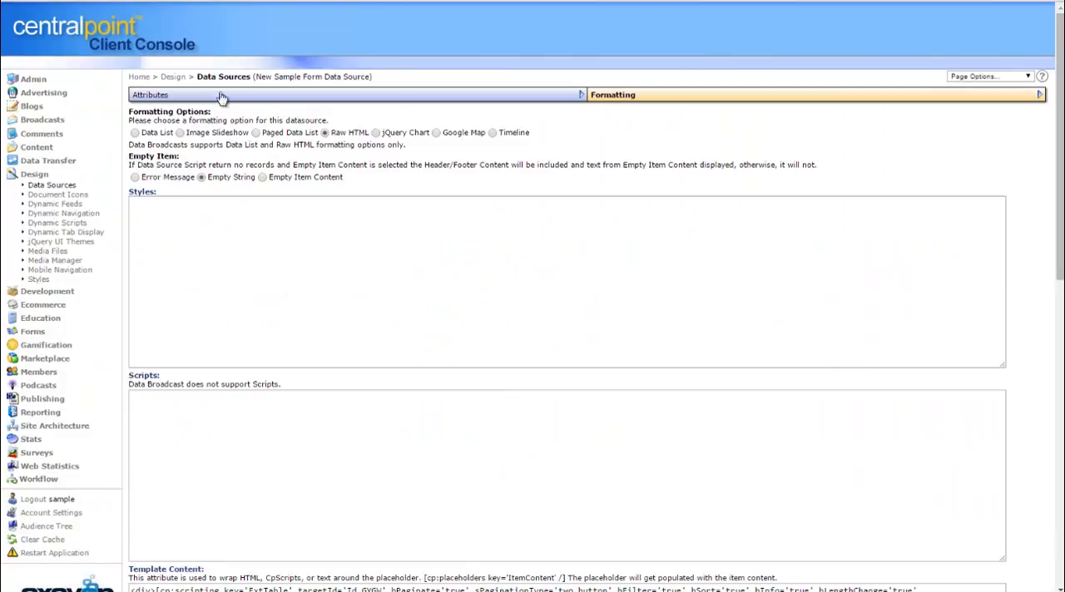
Start a new data source with the system title THE RESULTS OF OUR NEW FORM 123
left_click(66, 186)
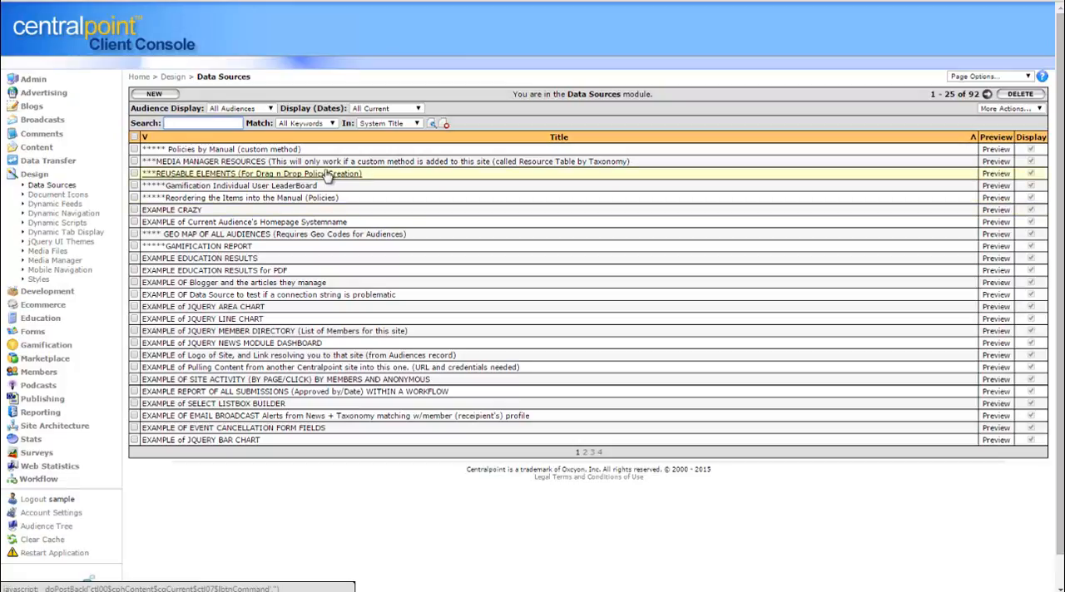
left_click(156, 94)
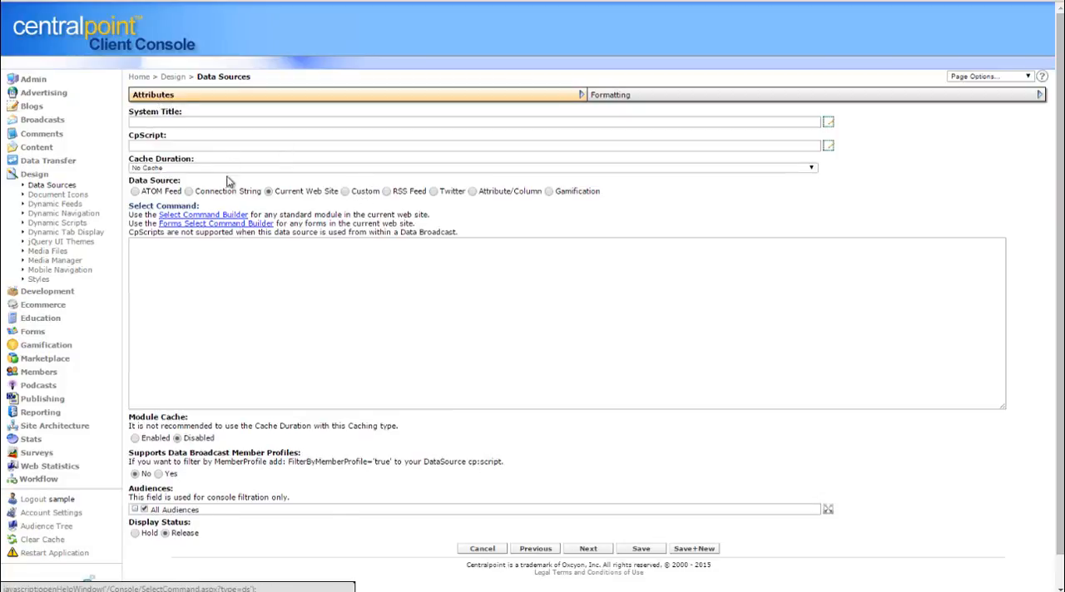
left_click(234, 127)
type("THE")
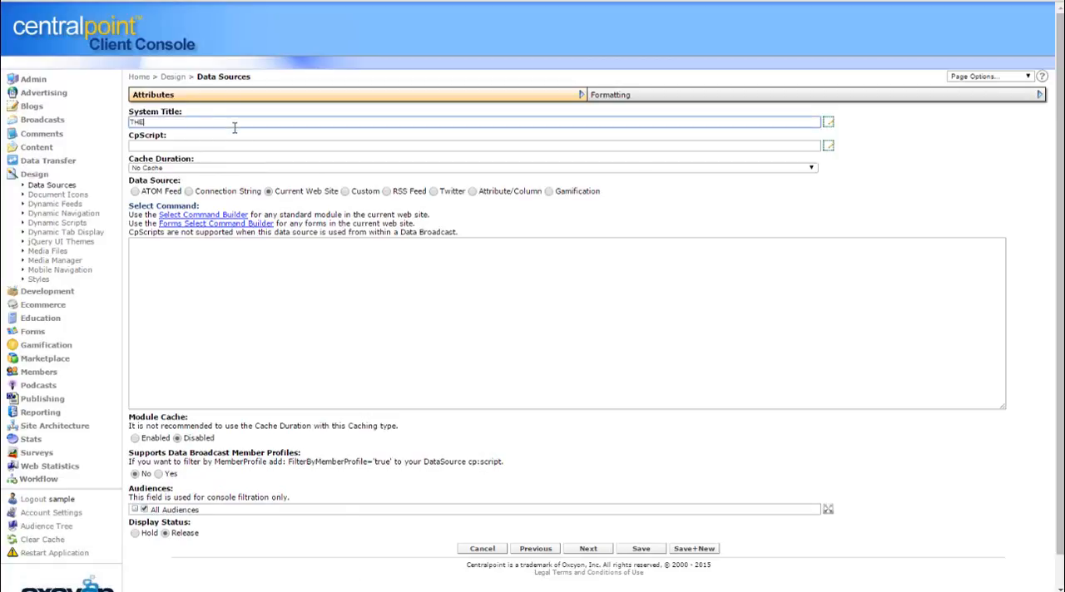
type(" RESULTS OF OUR NEW FORM 123")
left_click(818, 202)
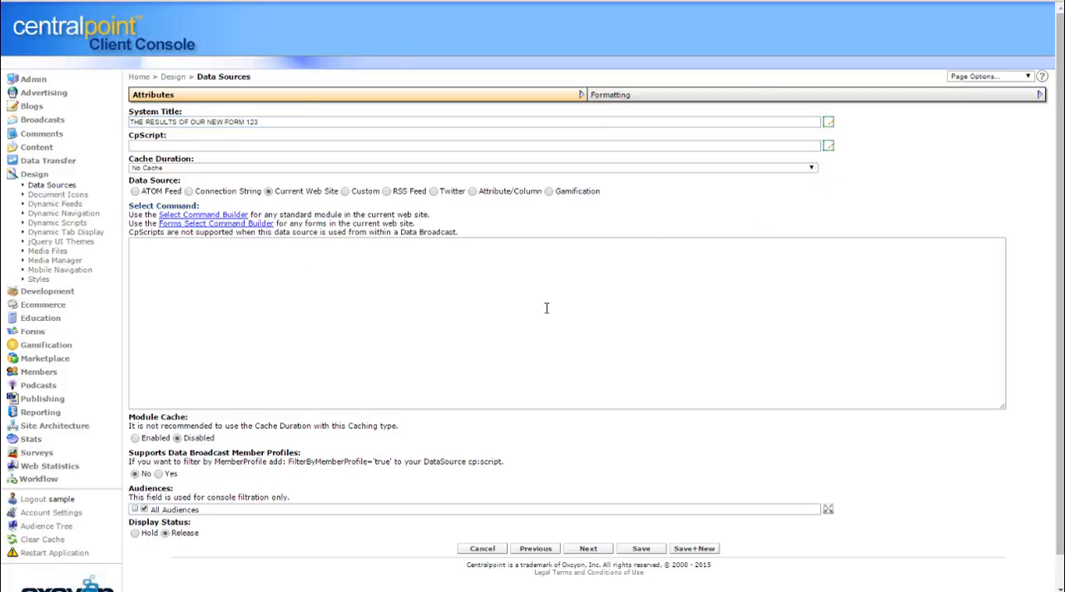
left_click(270, 285)
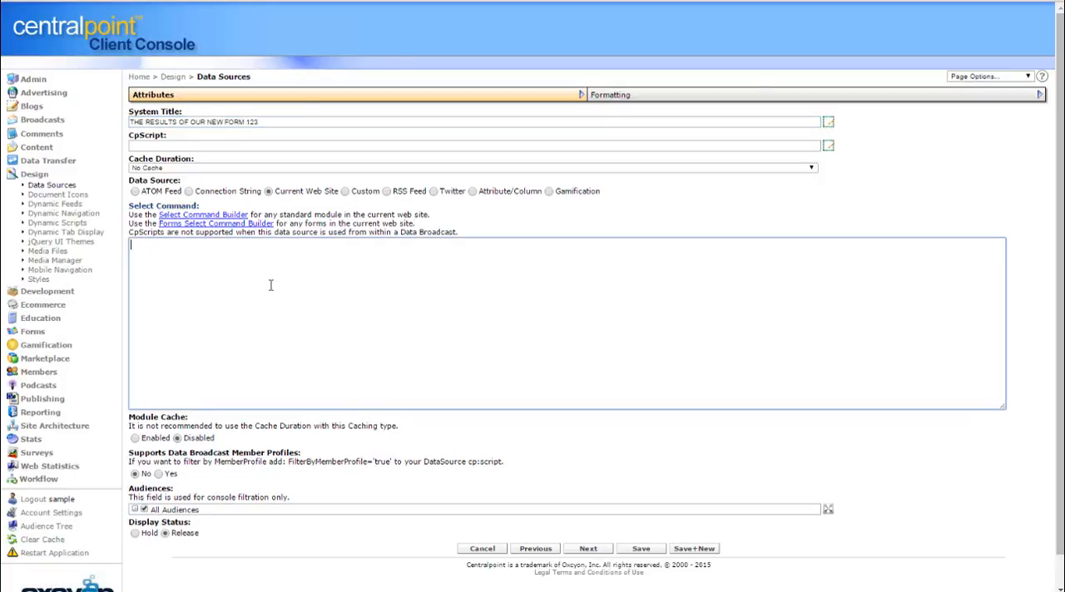
Open the Forms Select Command Builder and select Sample Form as its form
left_click(249, 224)
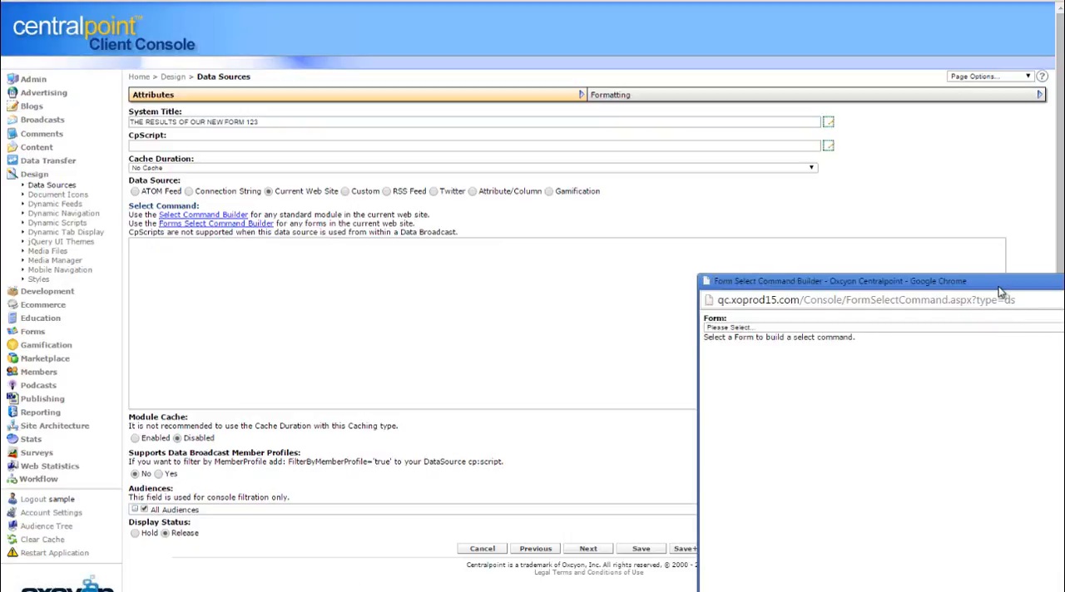
left_click_drag(1001, 292, 632, 75)
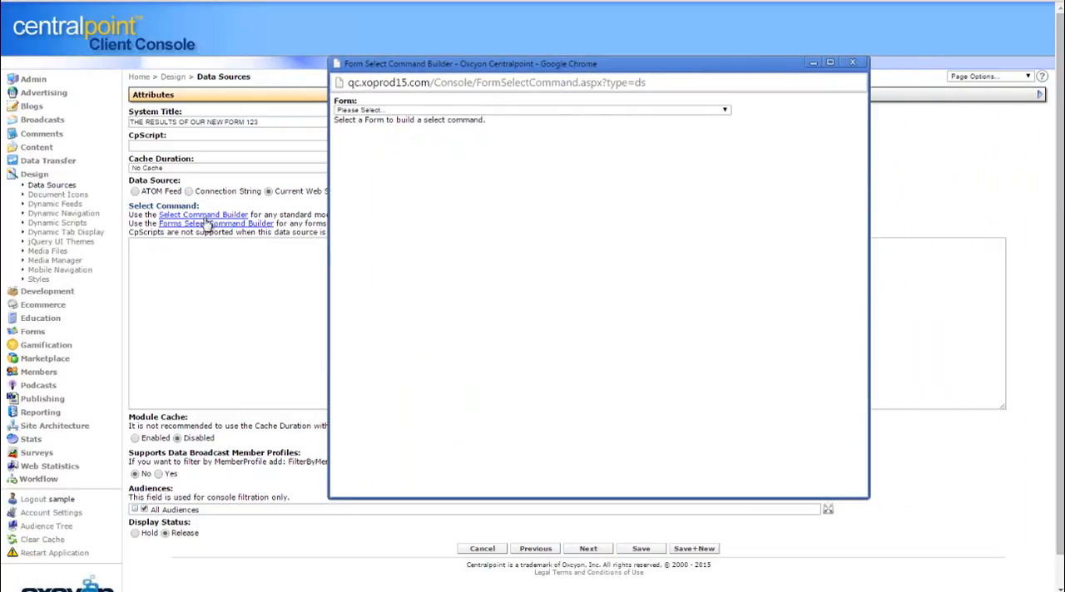
left_click(586, 112)
scroll(724, 164, "down", 3)
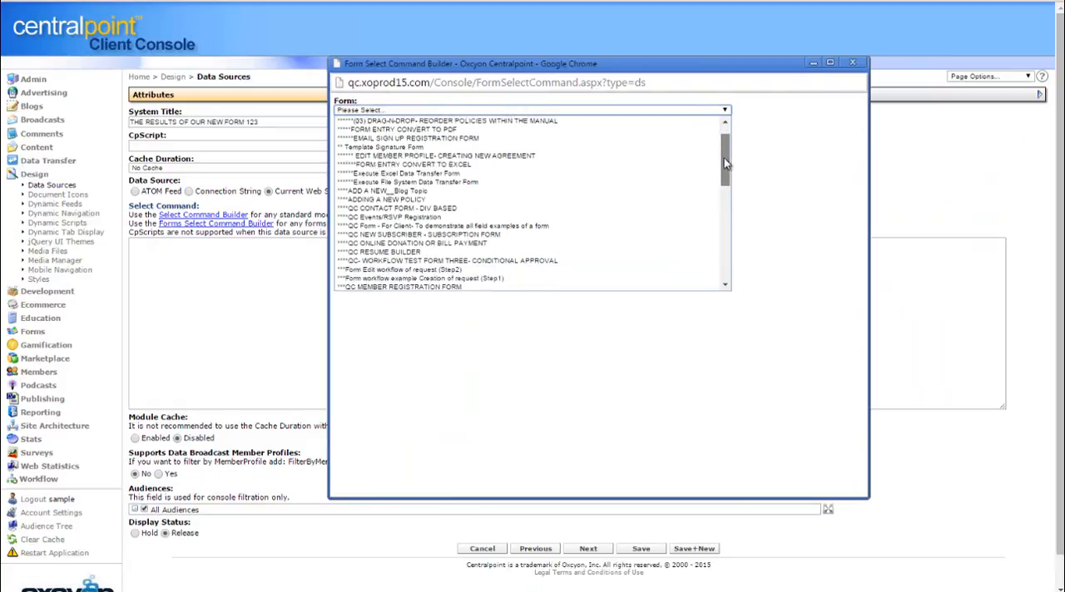
left_click_drag(724, 164, 726, 251)
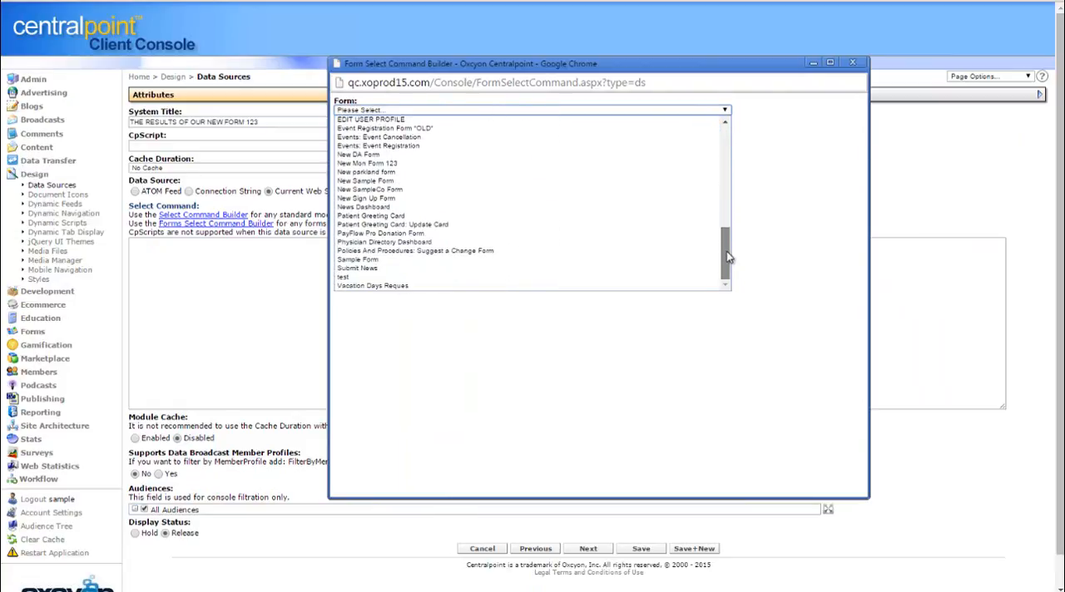
left_click(525, 260)
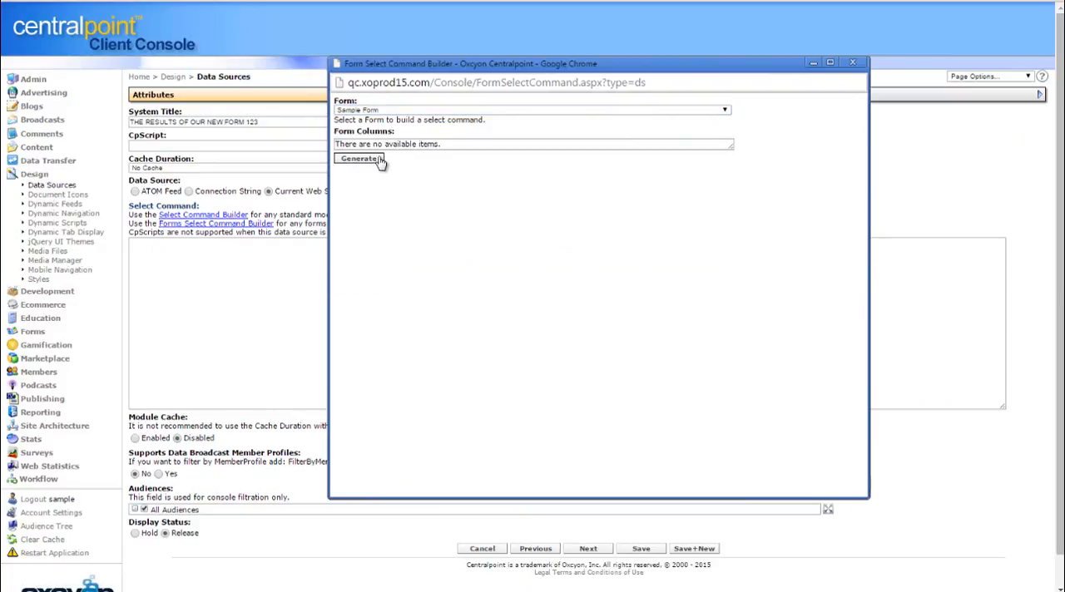
Change the form in the command builder to New Sample Form
left_click(636, 110)
mouse_move(728, 241)
left_mouse_down()
mouse_move(725, 143)
mouse_move(723, 256)
left_mouse_up()
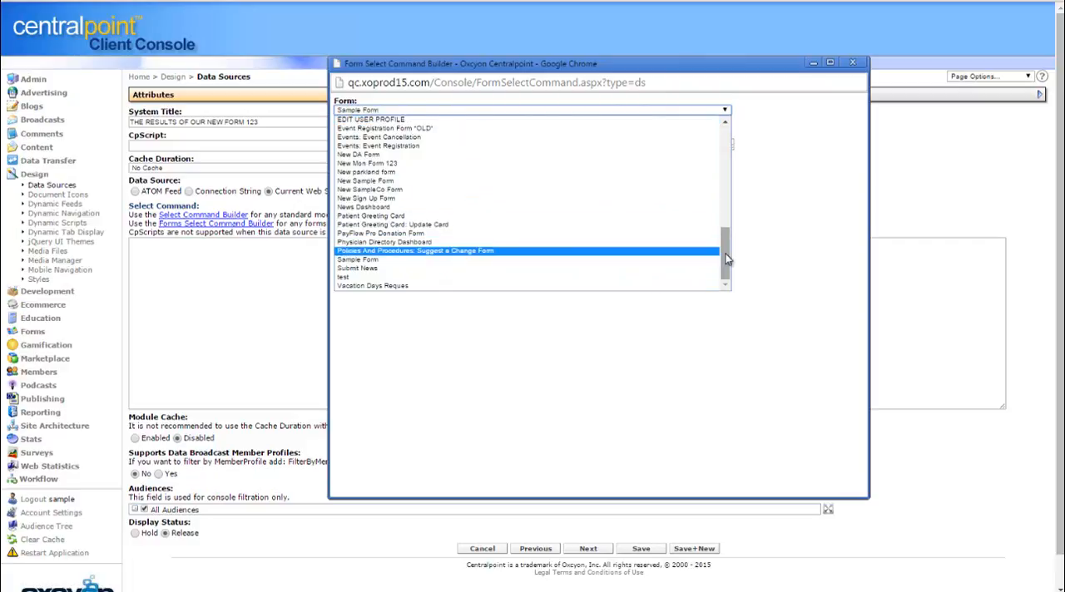
left_click_drag(726, 259, 724, 209)
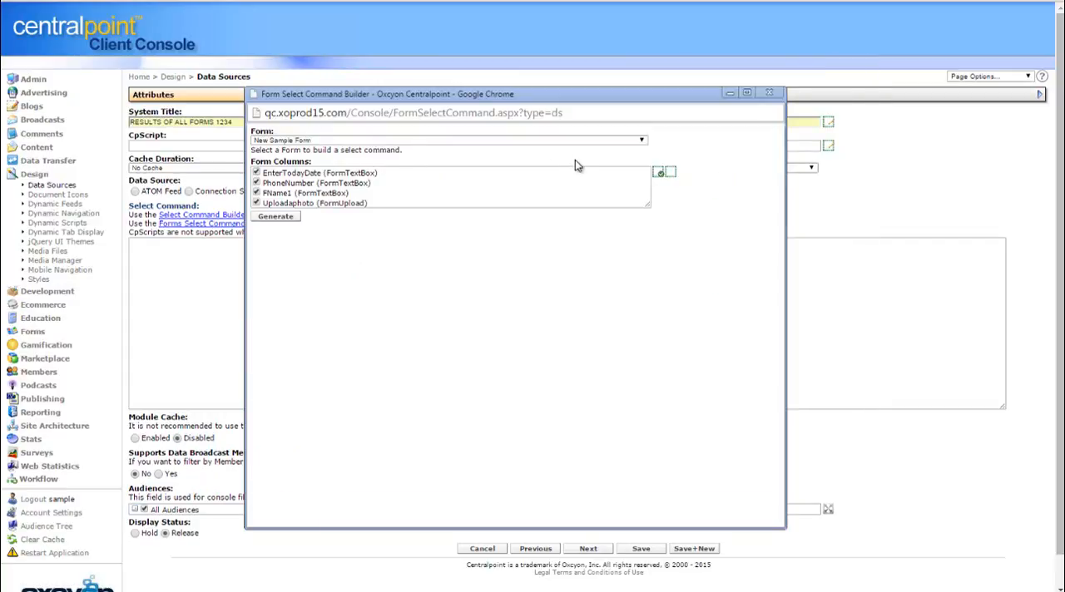
Select New parkland form in the command builder and switch the form back to New Sample Form
left_click(524, 142)
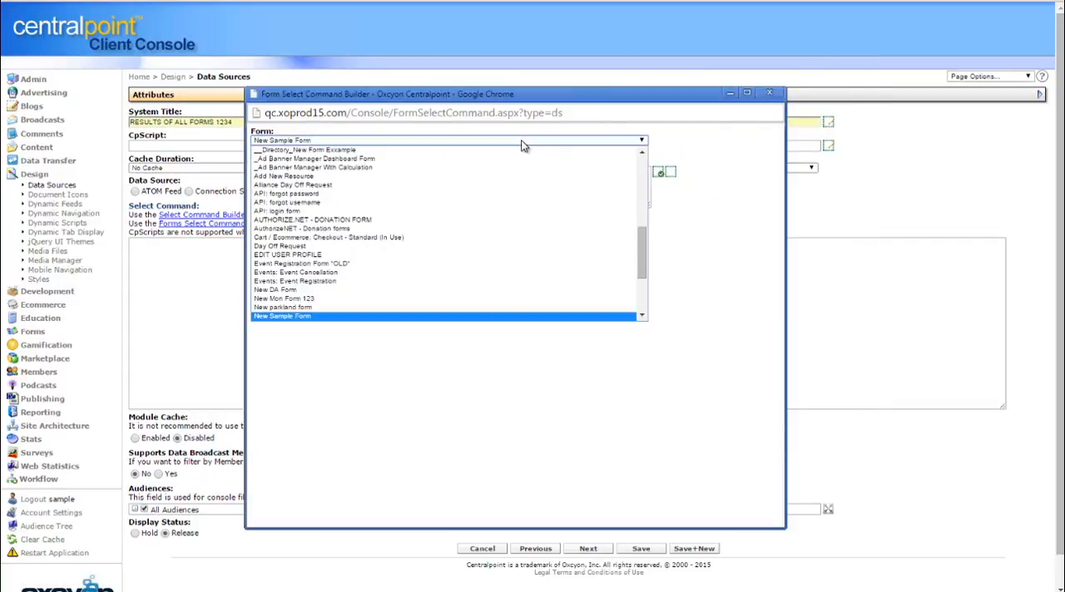
left_click(443, 308)
left_click(410, 141)
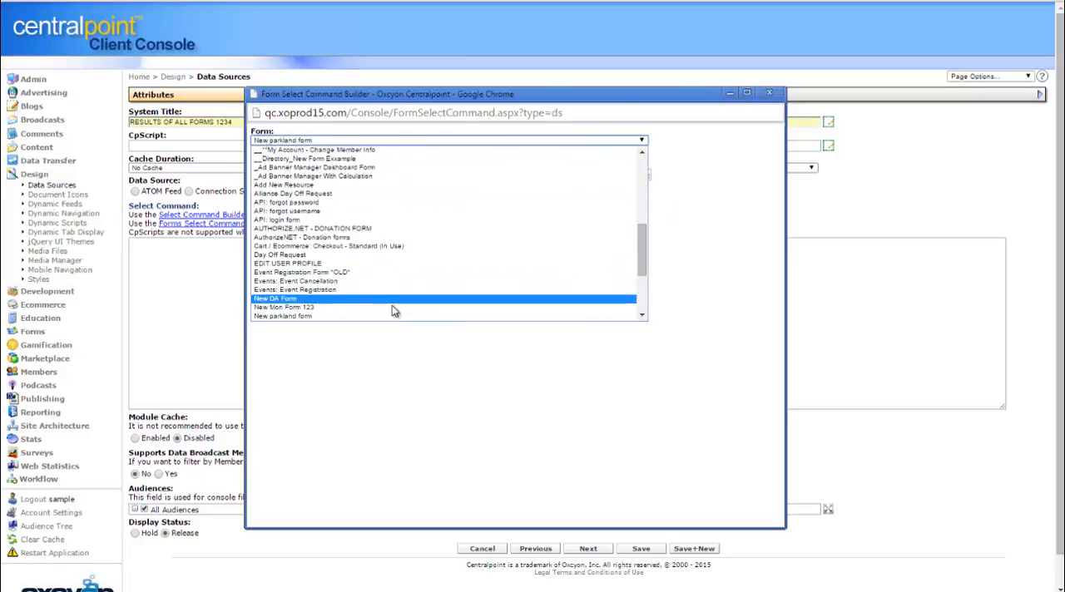
scroll(647, 259, "down", 2)
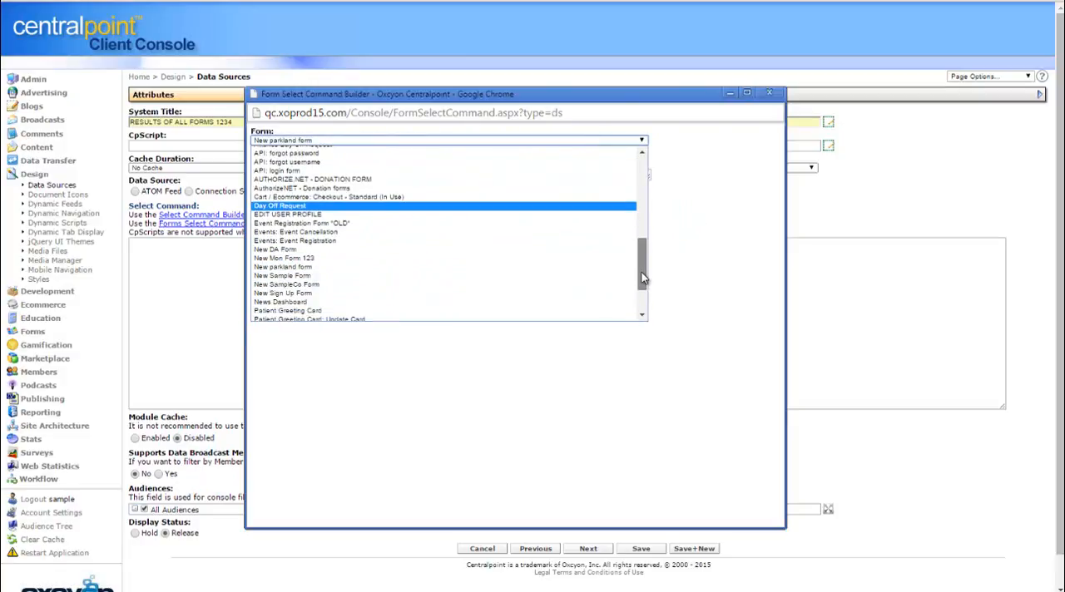
left_click(547, 274)
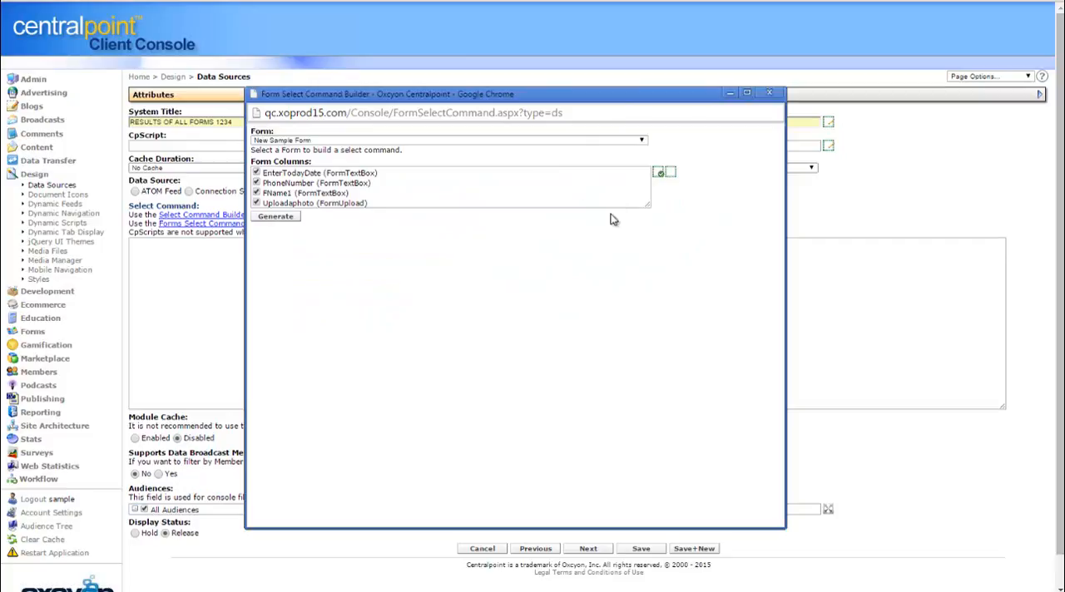
Generate the select command with the EnterTodayDate, PhoneNumber, FName1 and Uploadaphoto columns, and review the template and item content
mouse_move(651, 214)
left_mouse_down()
mouse_move(654, 255)
mouse_move(654, 220)
left_mouse_up()
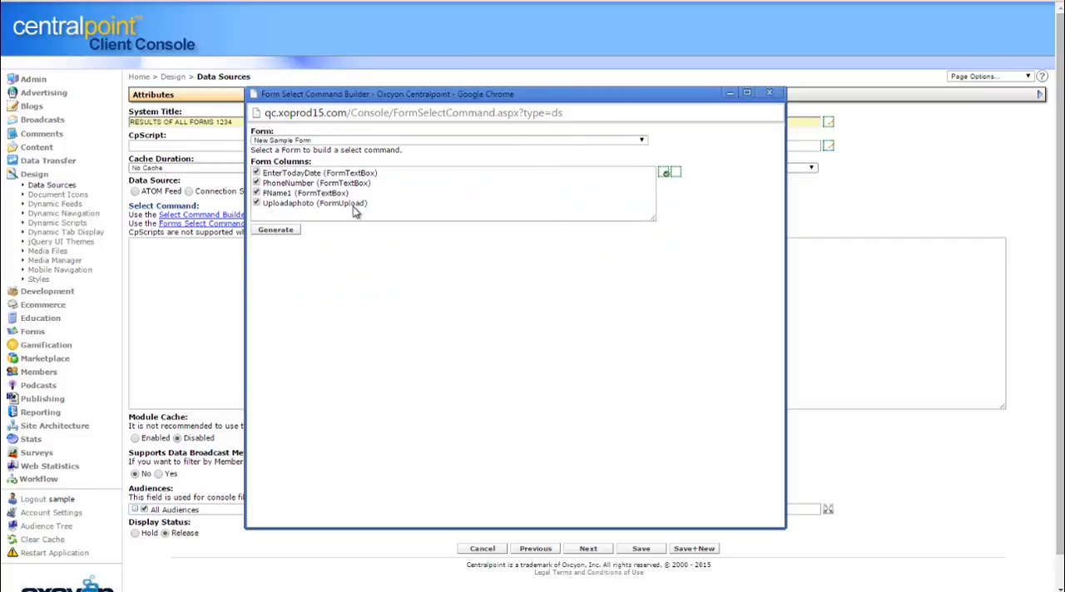
left_click(284, 235)
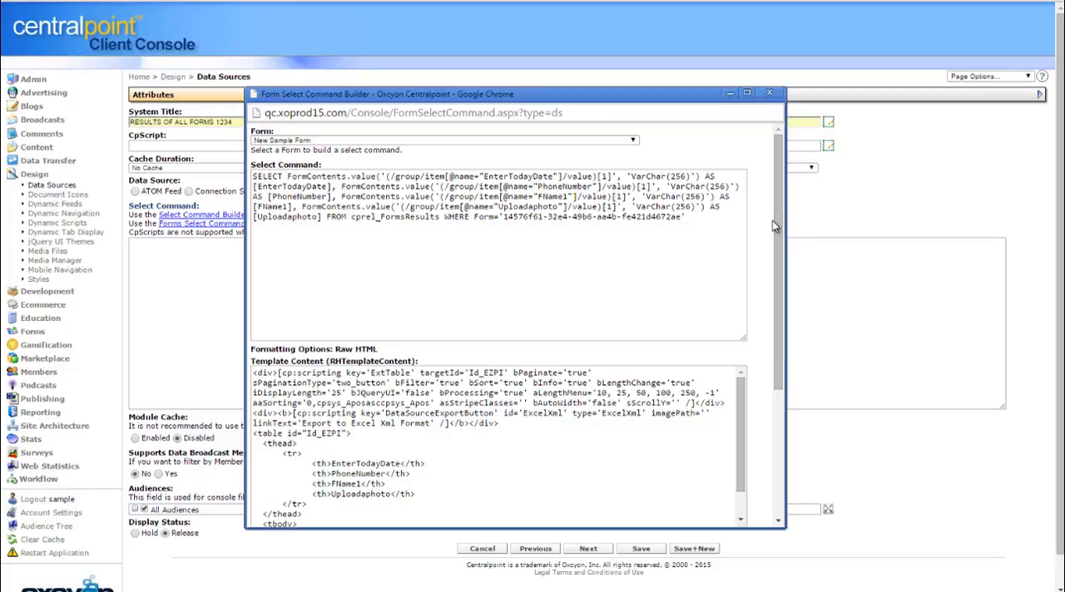
left_click_drag(780, 237, 770, 425)
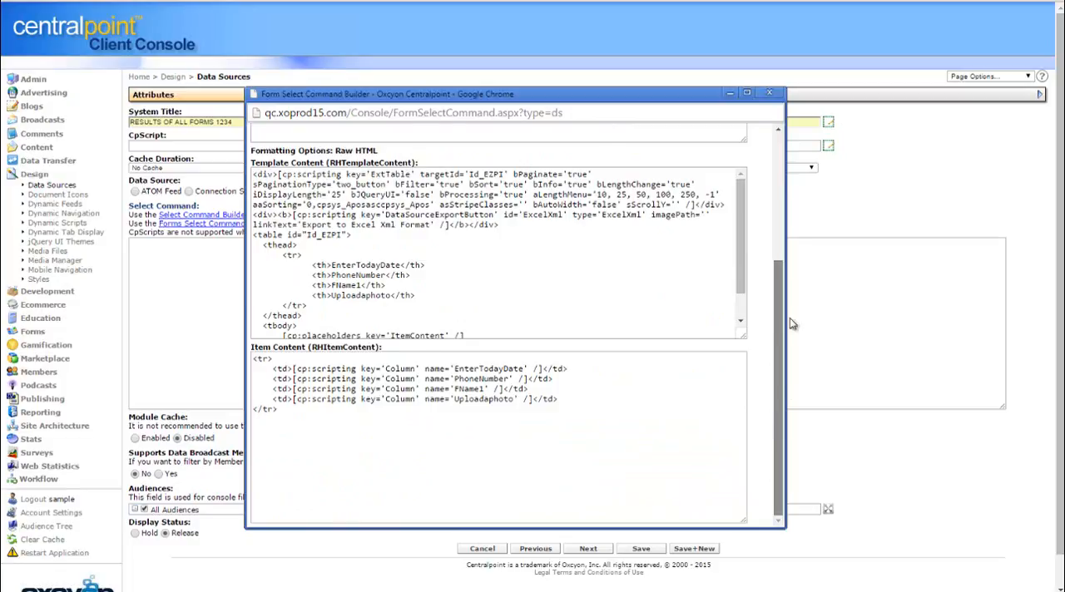
left_click_drag(790, 318, 738, 172)
Copy the generated select command into the new data source's Select Command field and open its formatting settings
left_click_drag(699, 231, 283, 131)
key("ctrl+c")
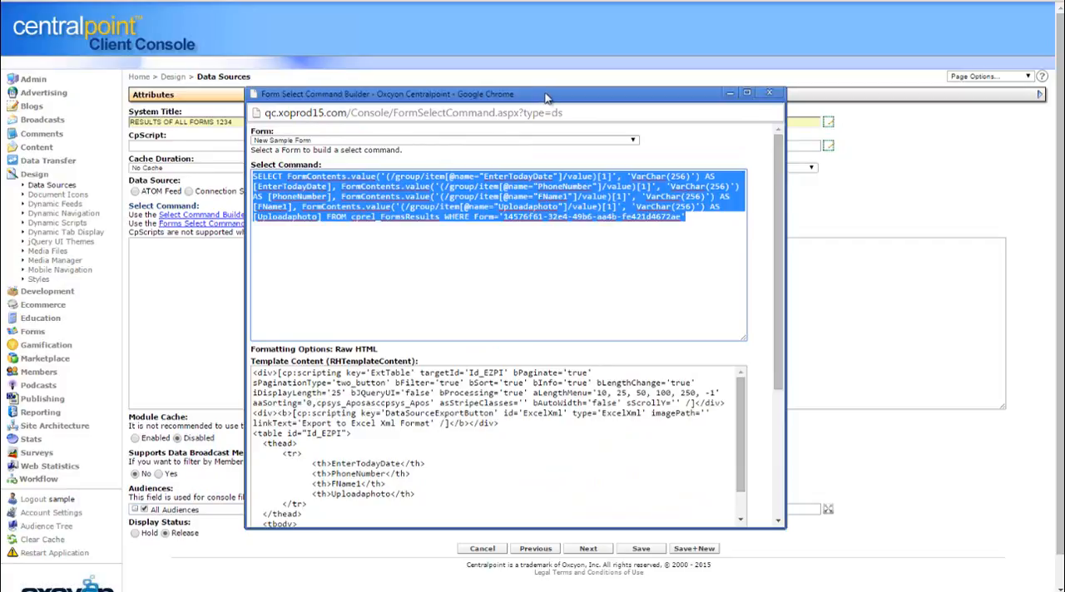
left_click_drag(545, 96, 0, 112)
left_click(416, 287)
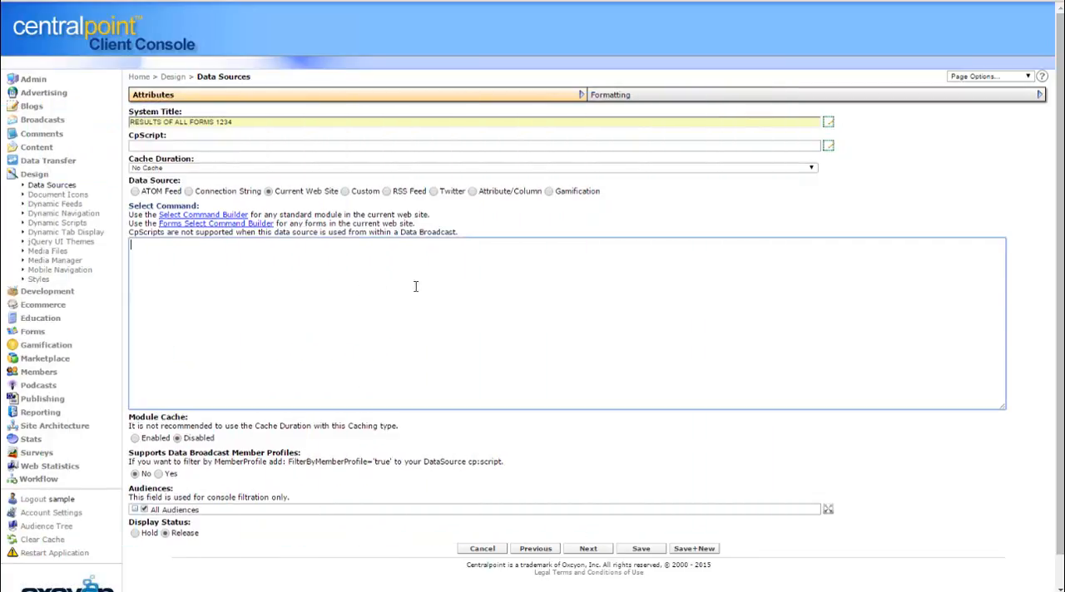
key("ctrl+v")
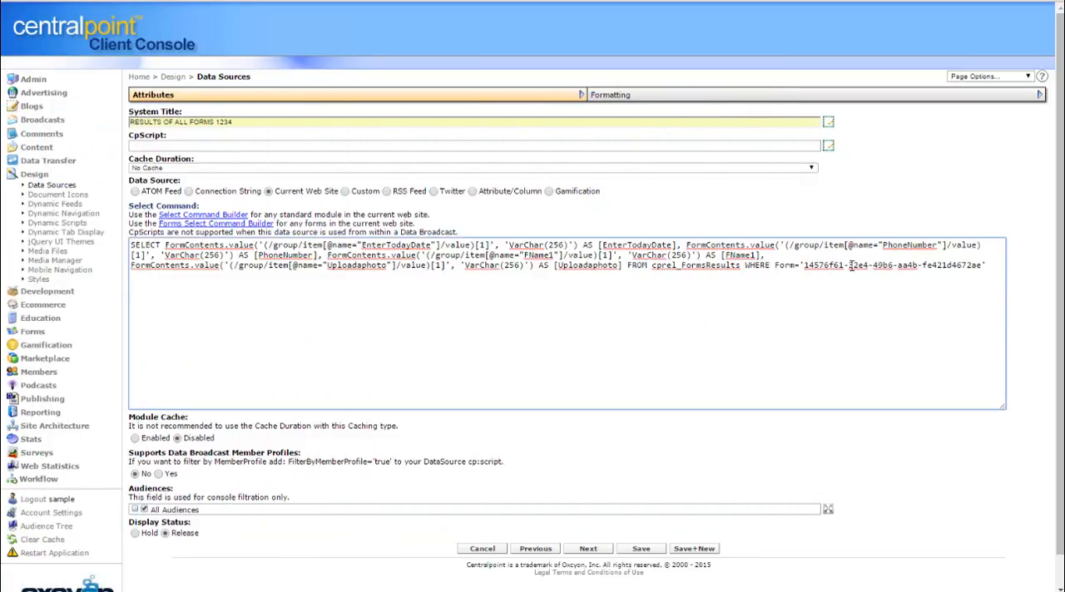
left_click(715, 98)
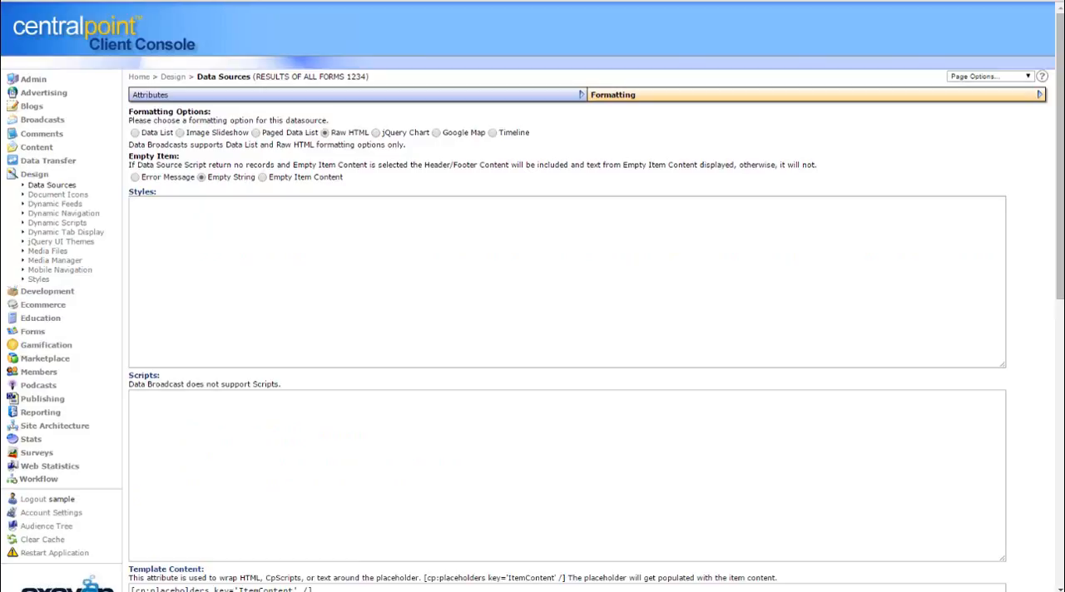
Copy the generated template content from the form command builder and replace the data source's Template Content with it
left_click_drag(0, 125, 656, 3)
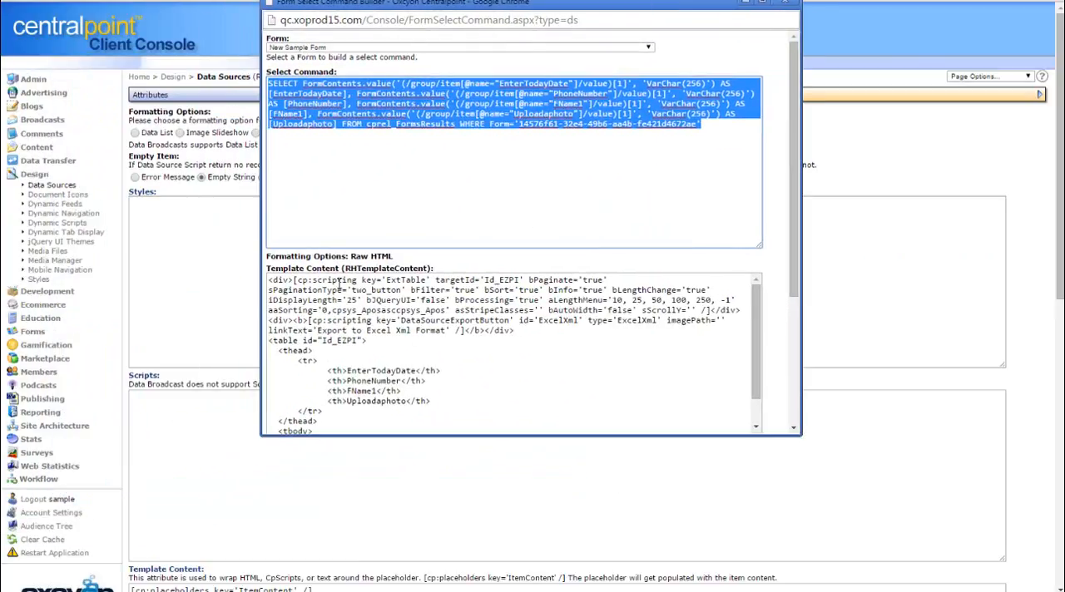
left_click(404, 382)
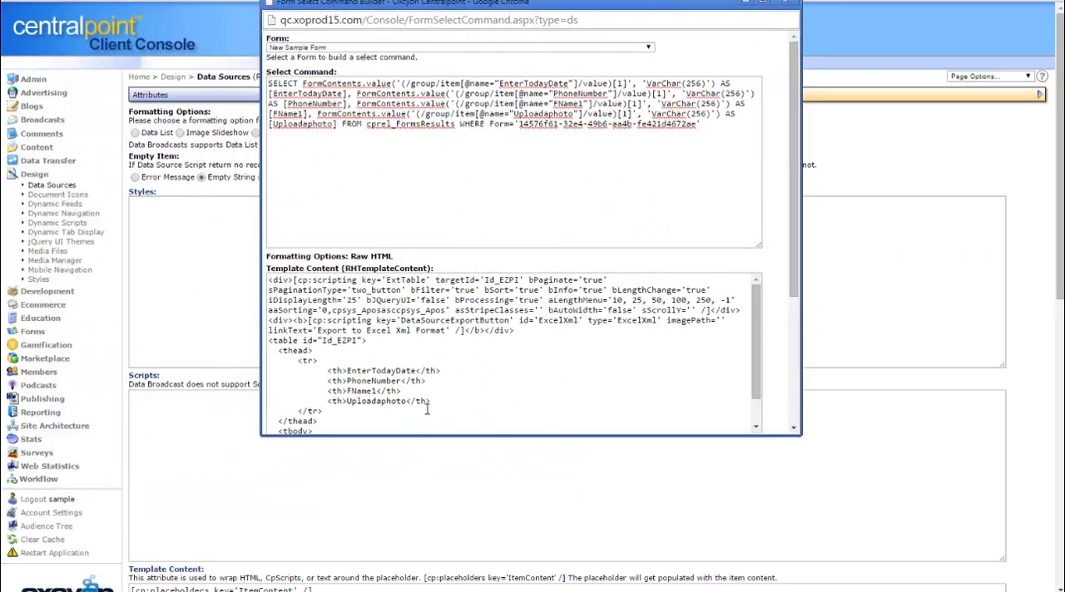
scroll(767, 328, "down", 1)
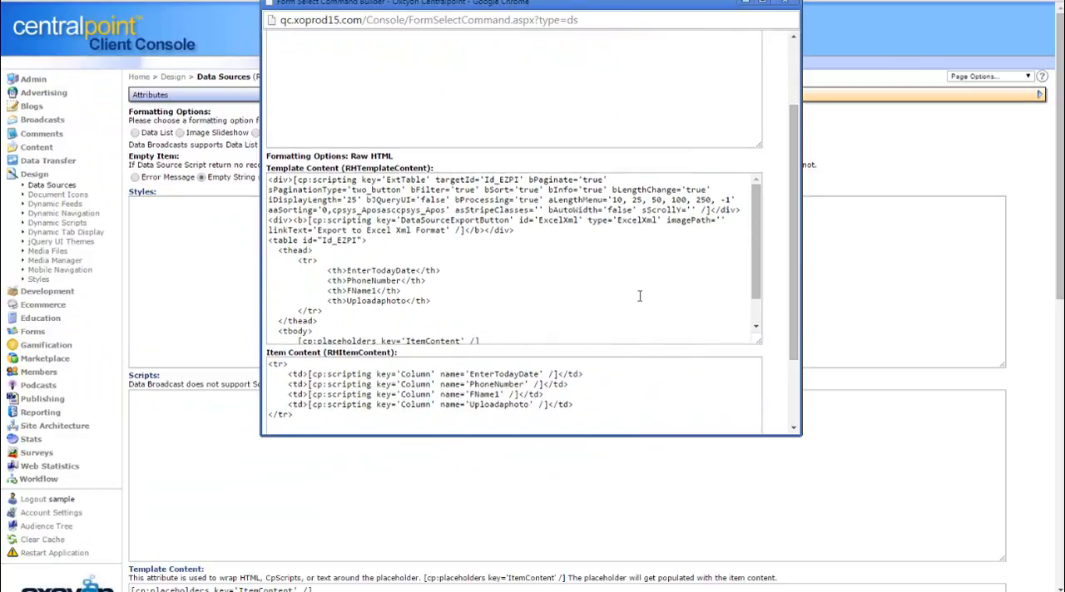
key("ctrl+a")
key("ctrl+c")
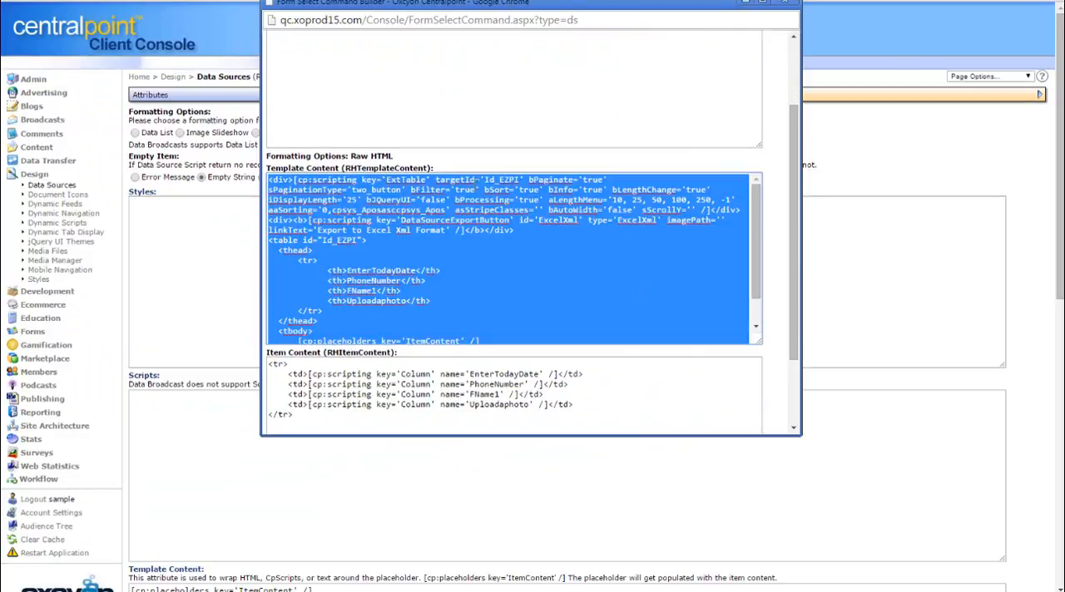
left_click(784, 2)
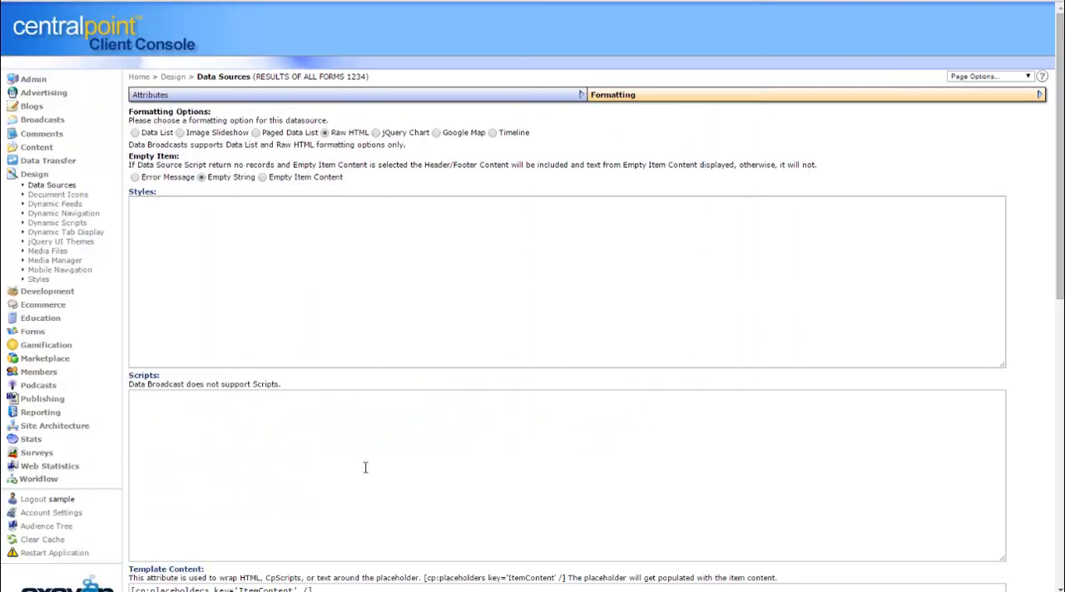
scroll(1058, 228, "down", 4)
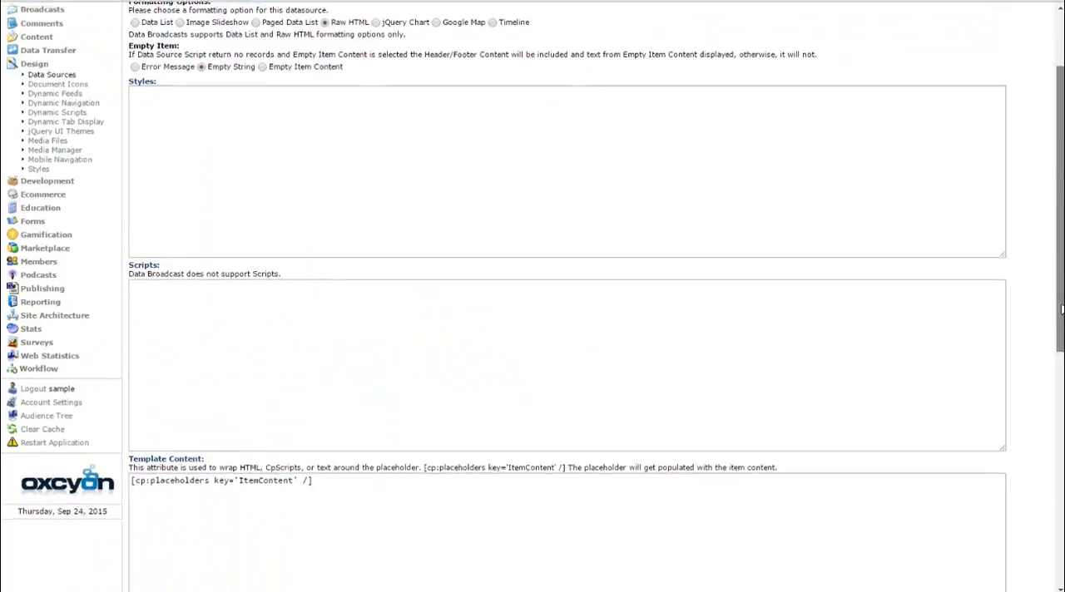
left_click(460, 263)
key("ctrl+a")
key("ctrl+v")
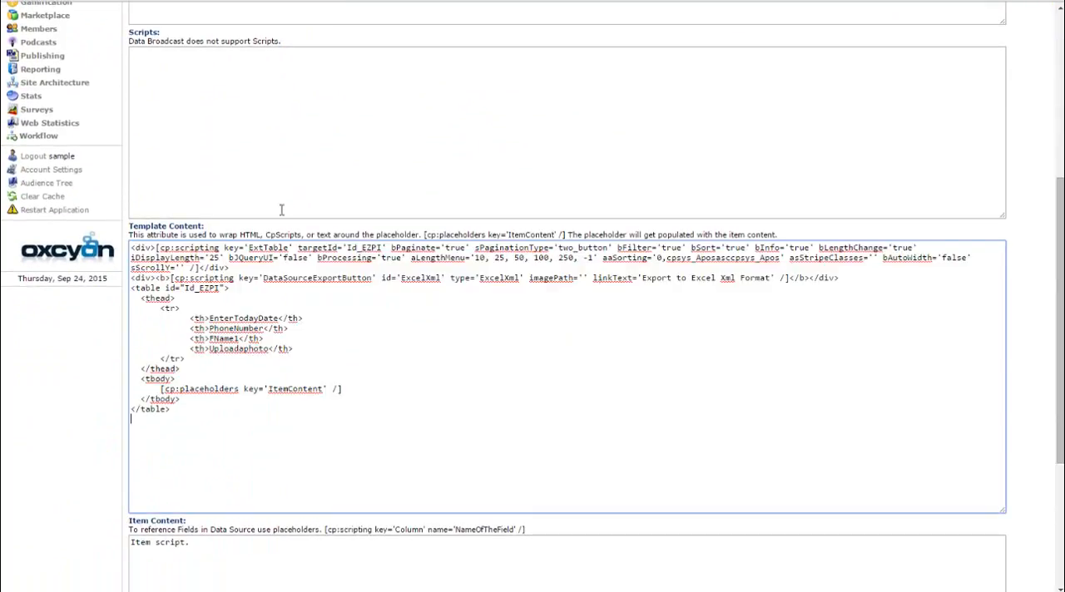
Copy the generated item content from the form command builder and replace the placeholder text in the data source's Item Content
key("alt+Tab")
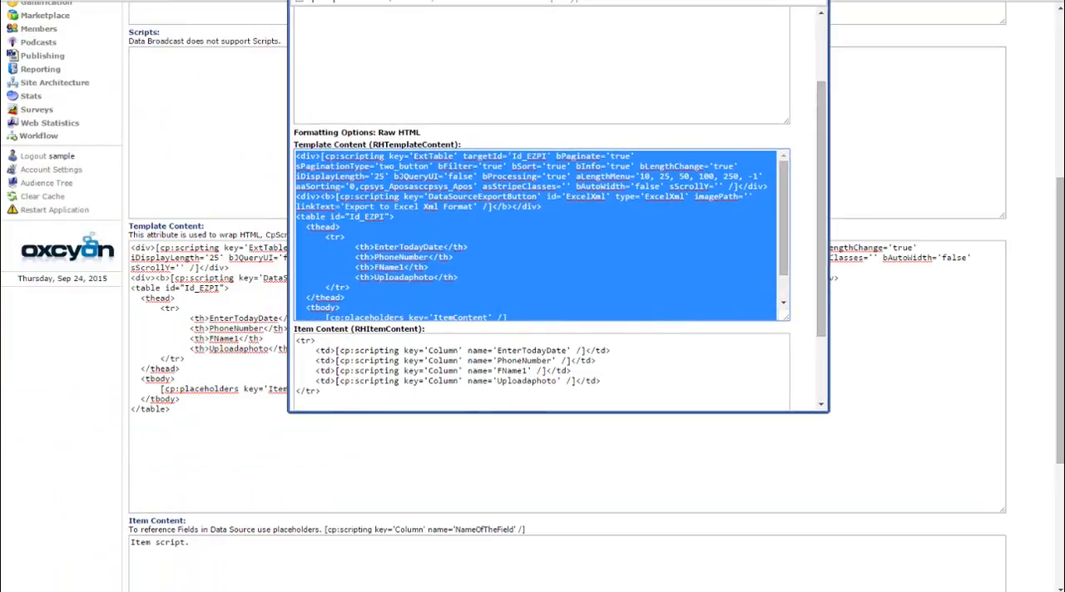
left_click_drag(820, 262, 822, 333)
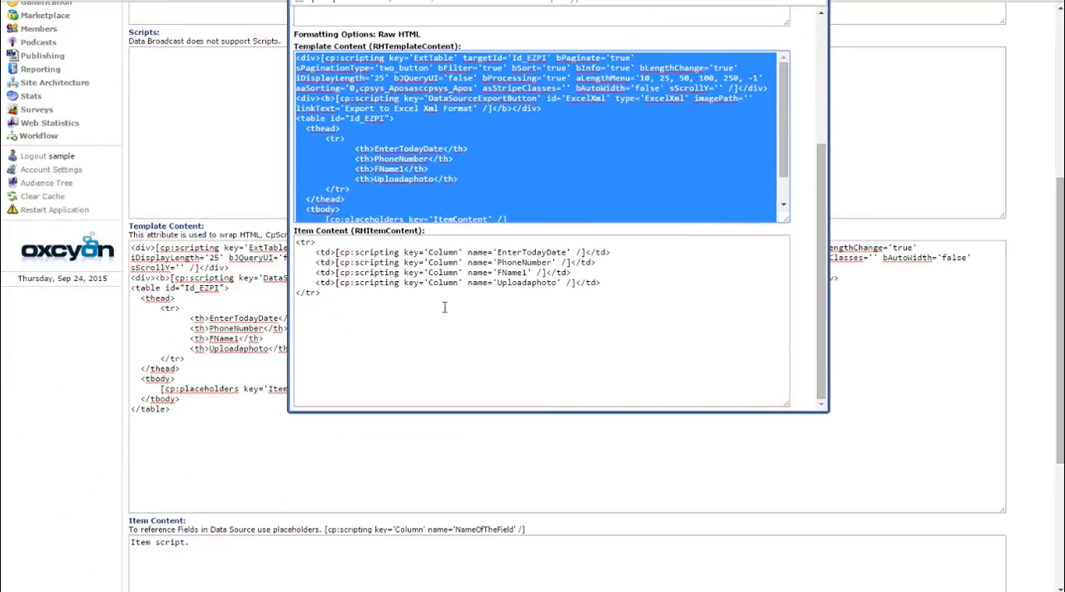
left_click_drag(444, 308, 246, 221)
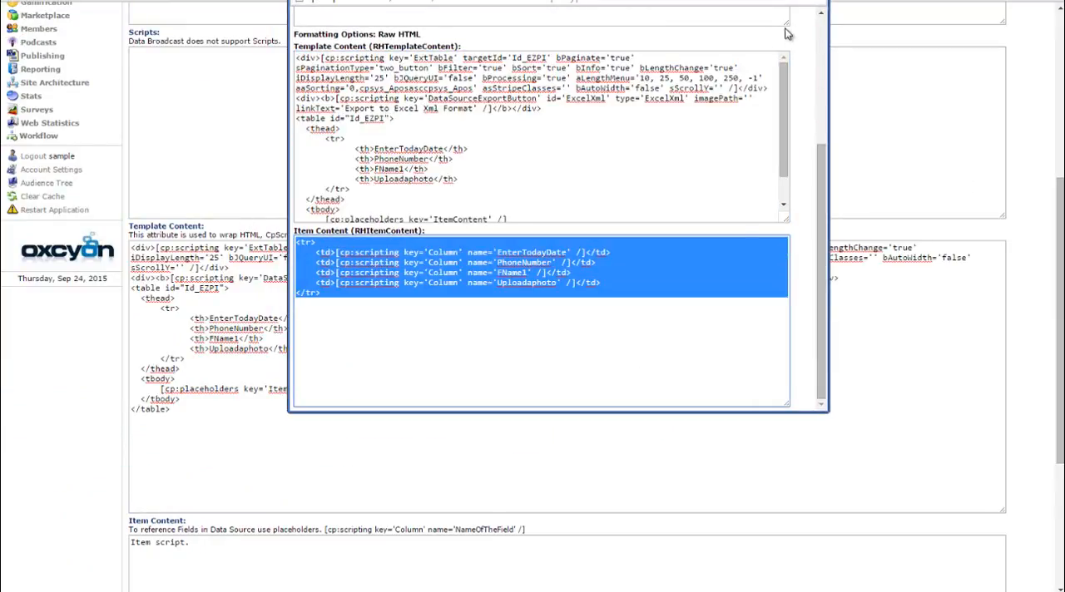
left_click(815, 1)
left_click_drag(1058, 310, 1058, 437)
left_click_drag(223, 298, 71, 274)
type("<tr> \t<td>[cp:scripting key='Column' name='EnterTodayDate' /]</td> \t<td>[cp:scripting key='Column' name='PhoneNumber' /]</td> \t<td>[cp:scripting key='Column' name='FName1' /]</td> \t<td>[cp:scripting key='Column' name='Uploadaphoto' /]</td> </tr>")
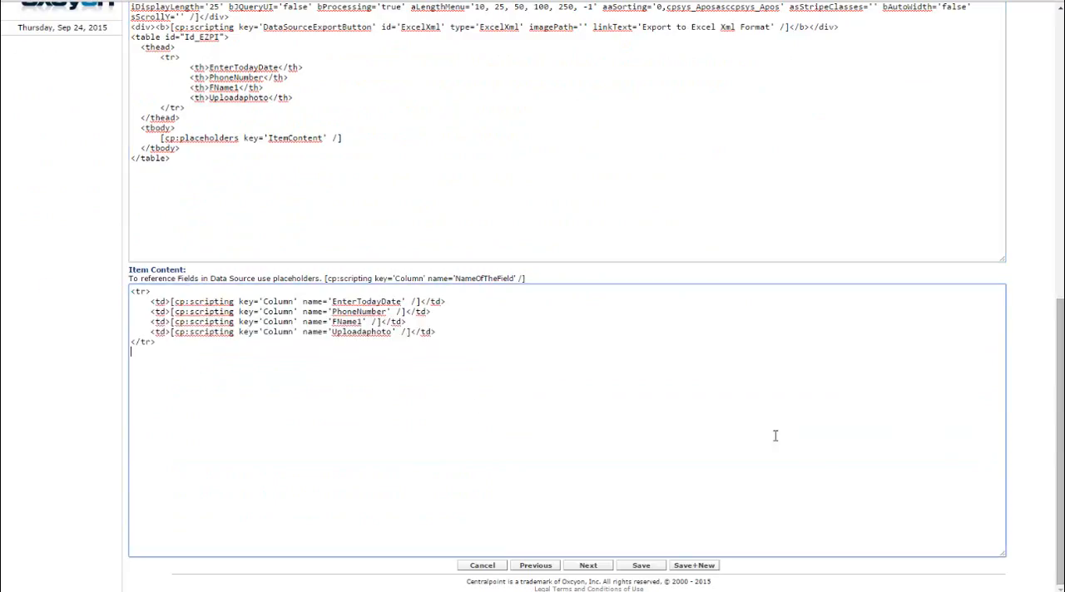
Review the formatting settings and save the RESULTS OF ALL FORMS 1234 data source
left_click_drag(1060, 497, 516, 133)
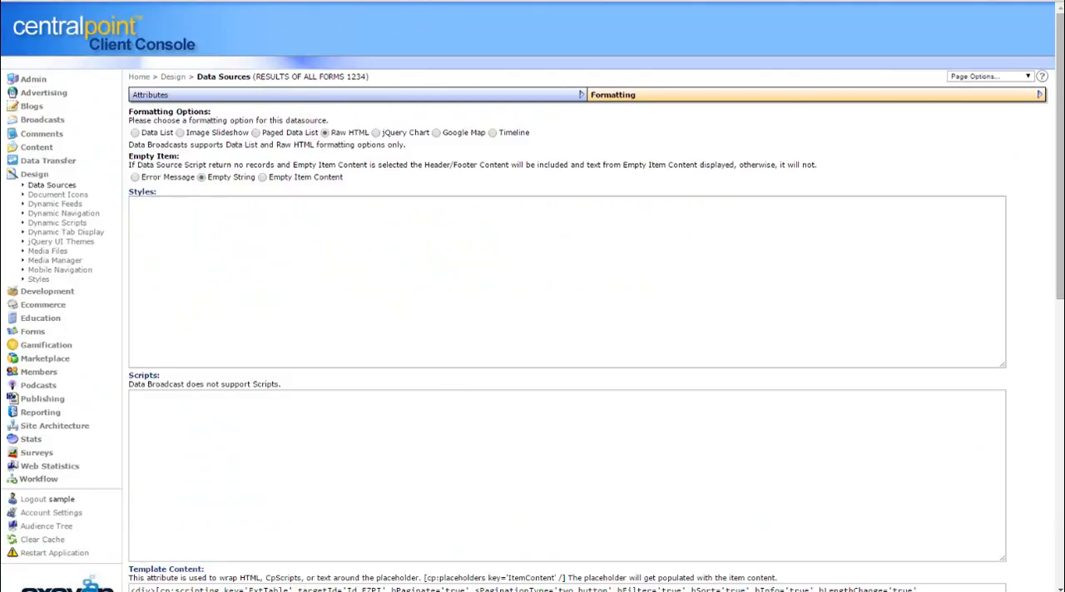
left_click_drag(1060, 286, 1058, 576)
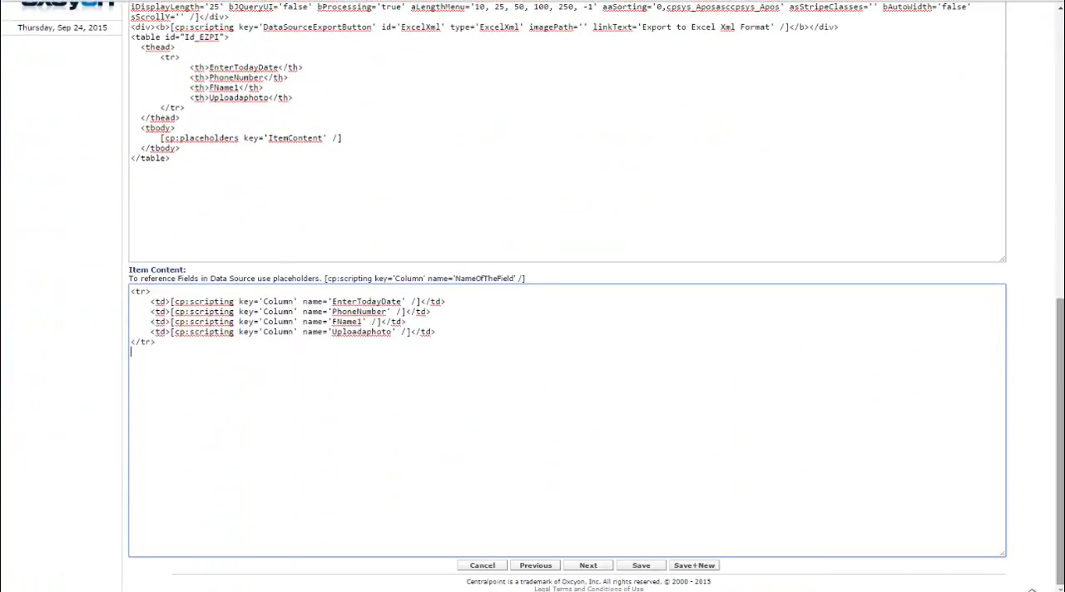
left_click(653, 570)
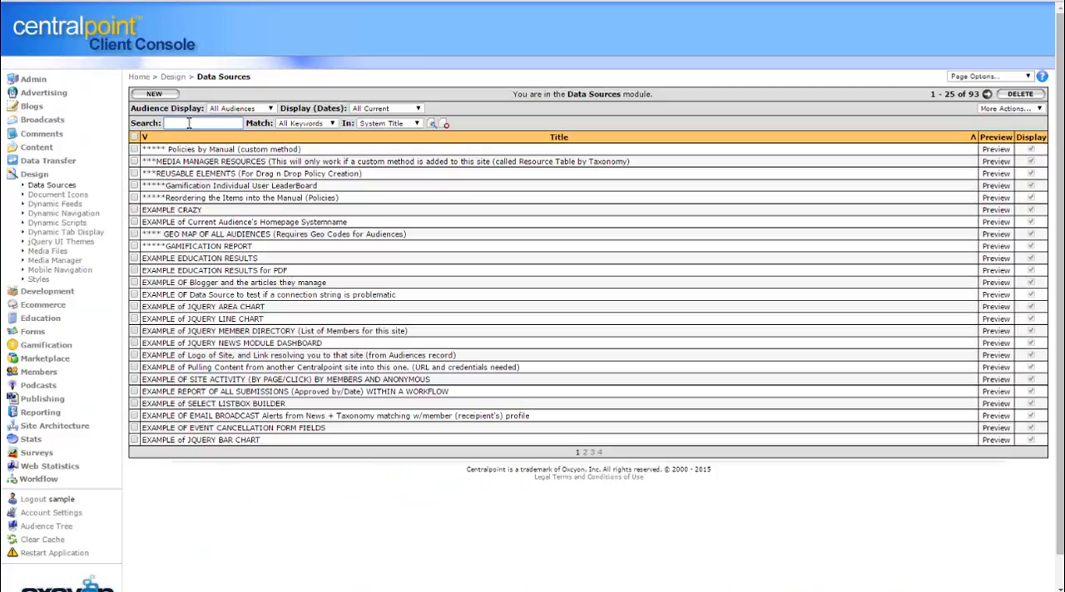
Search the data sources for "results" and preview RESULTS OF ALL FORMS 1234 in a window wide enough for every column
left_click(189, 124)
type("results")
key("Return")
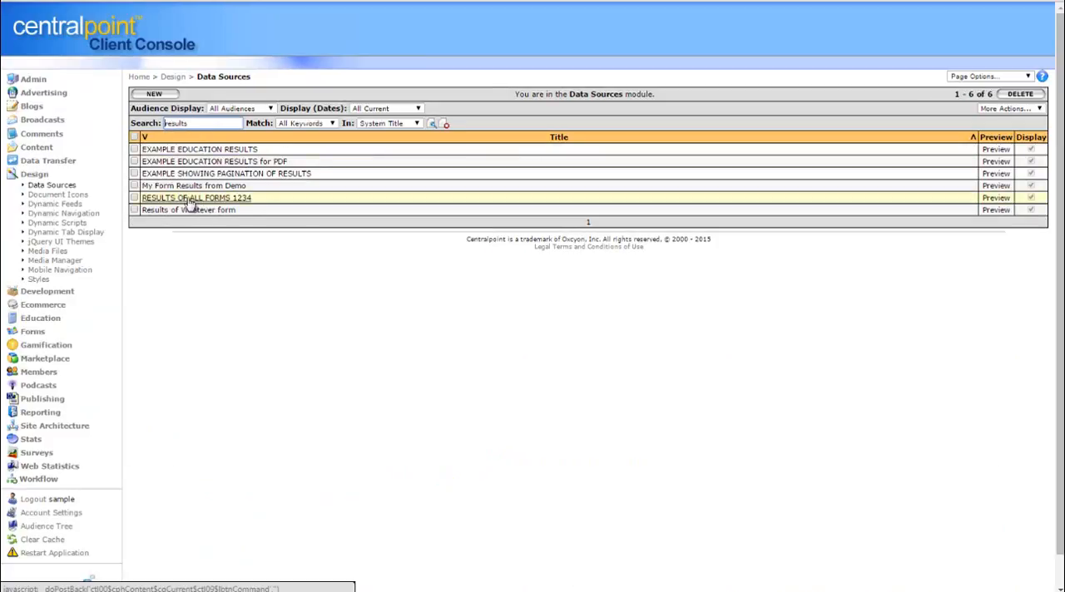
left_click(1003, 205)
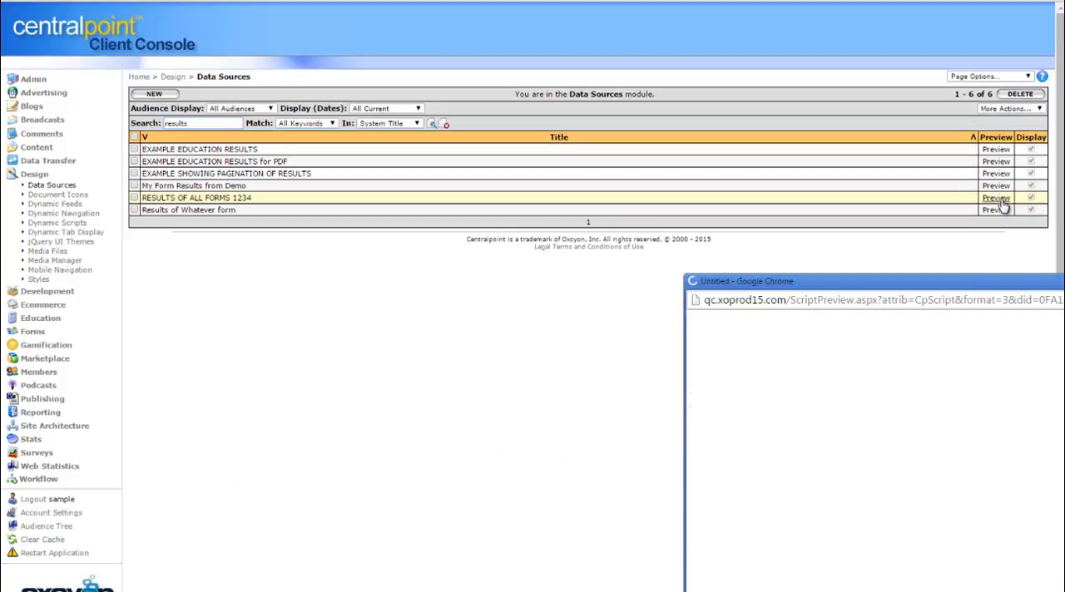
left_click_drag(1013, 276, 464, 63)
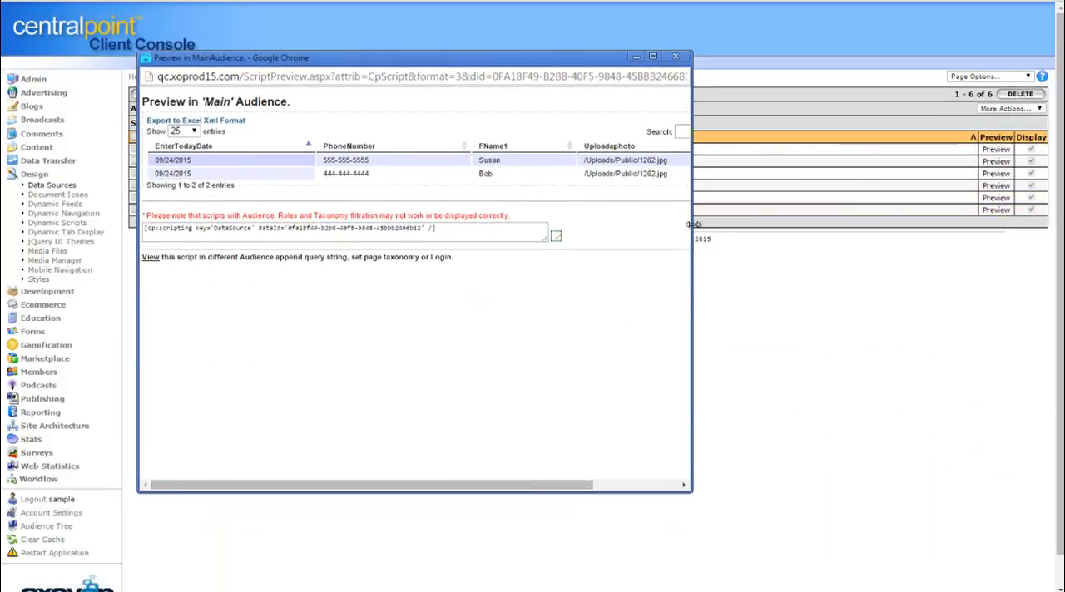
left_click_drag(691, 224, 852, 240)
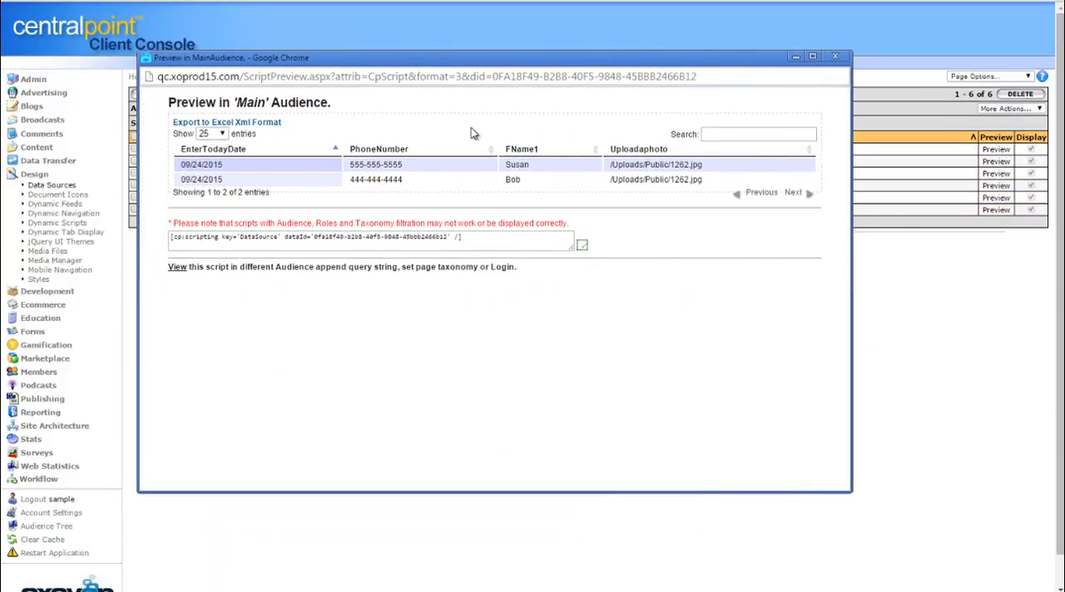
Sort the previewed results by EnterTodayDate, PhoneNumber and Uploadaphoto in turn, and close the preview
left_click(335, 155)
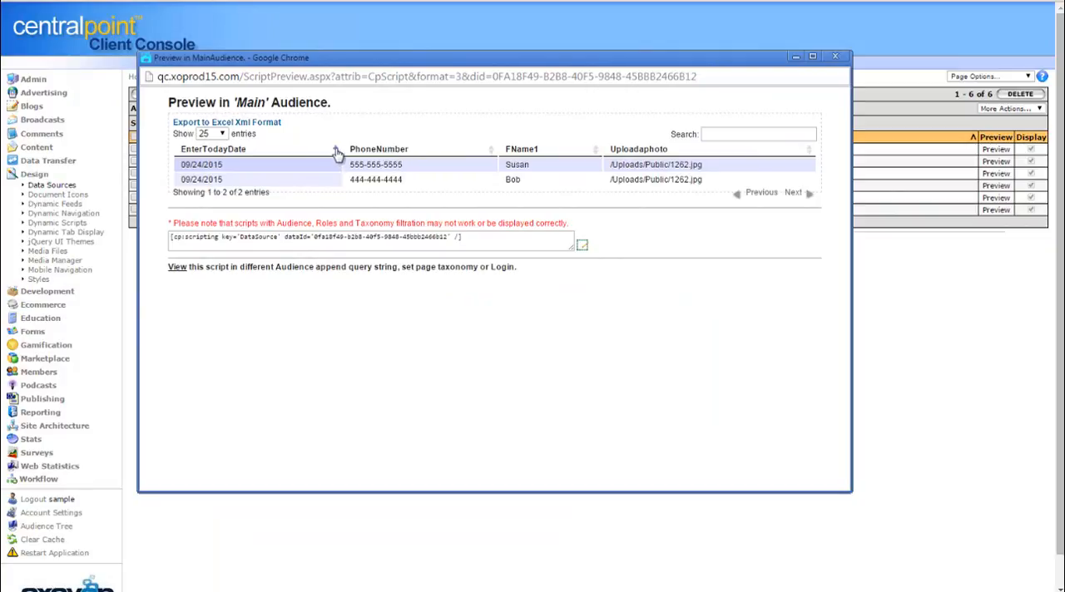
left_click(486, 152)
left_click(662, 152)
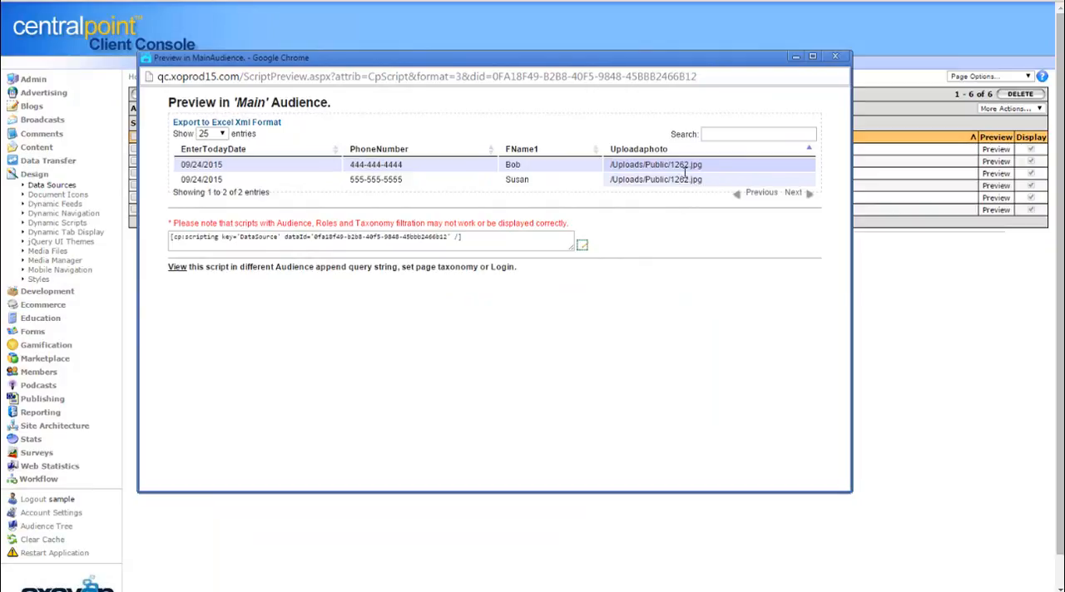
left_click(835, 56)
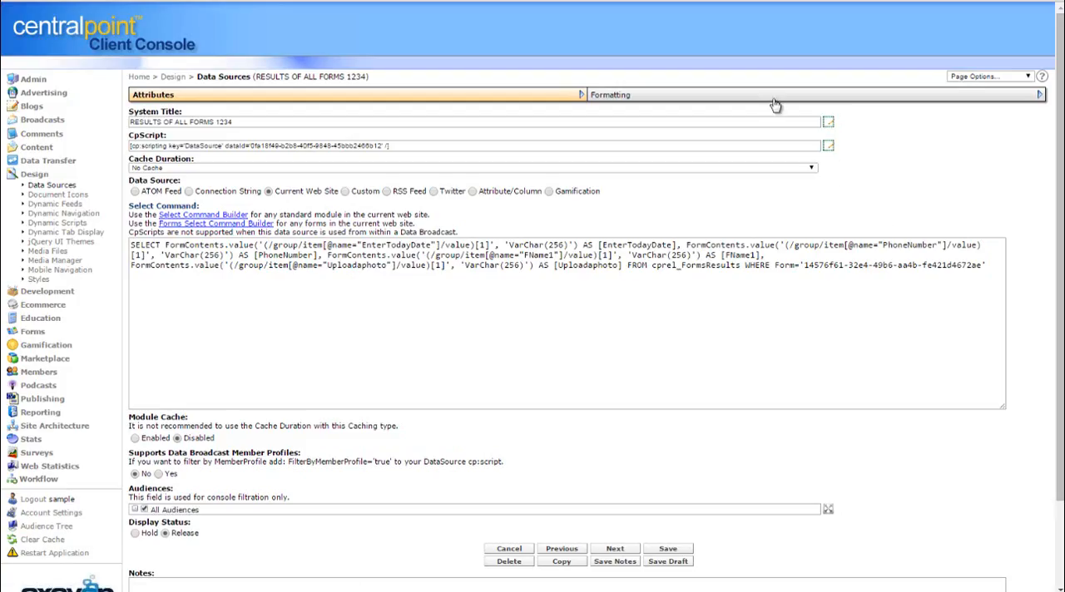
Remove the Uploadaphoto header line from the Template Content of RESULTS OF ALL FORMS 1234
left_click(842, 99)
scroll(309, 135, "down", 6)
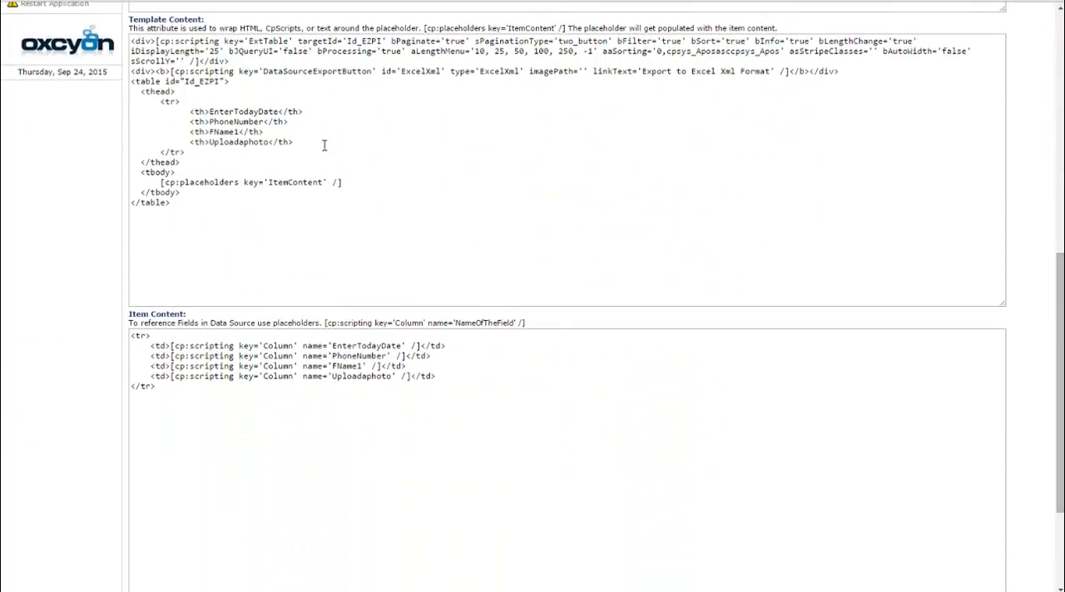
left_click_drag(324, 145, 92, 146)
key("Delete")
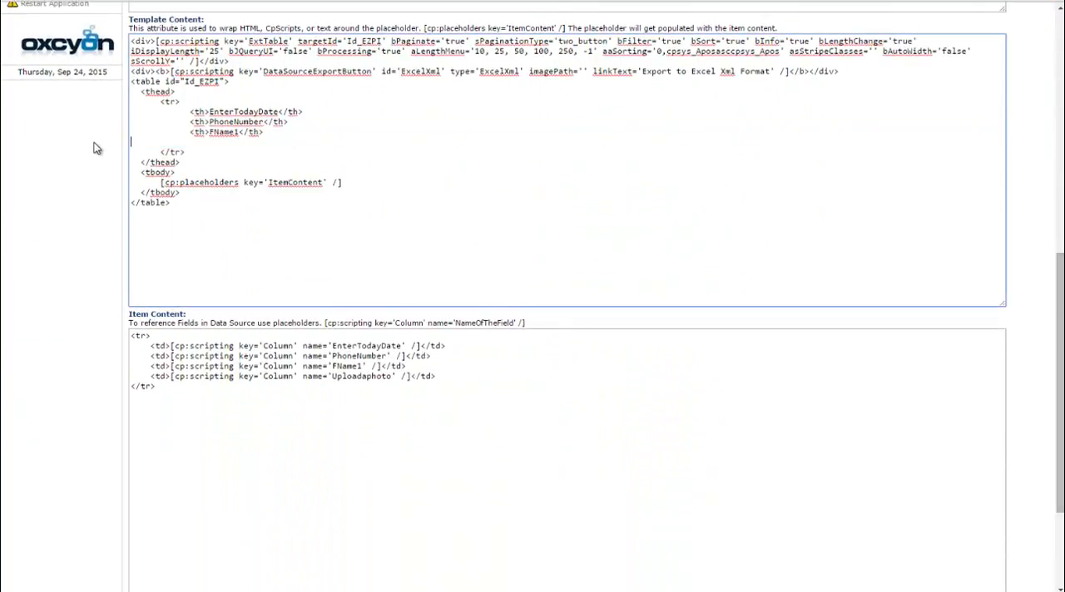
key("Delete")
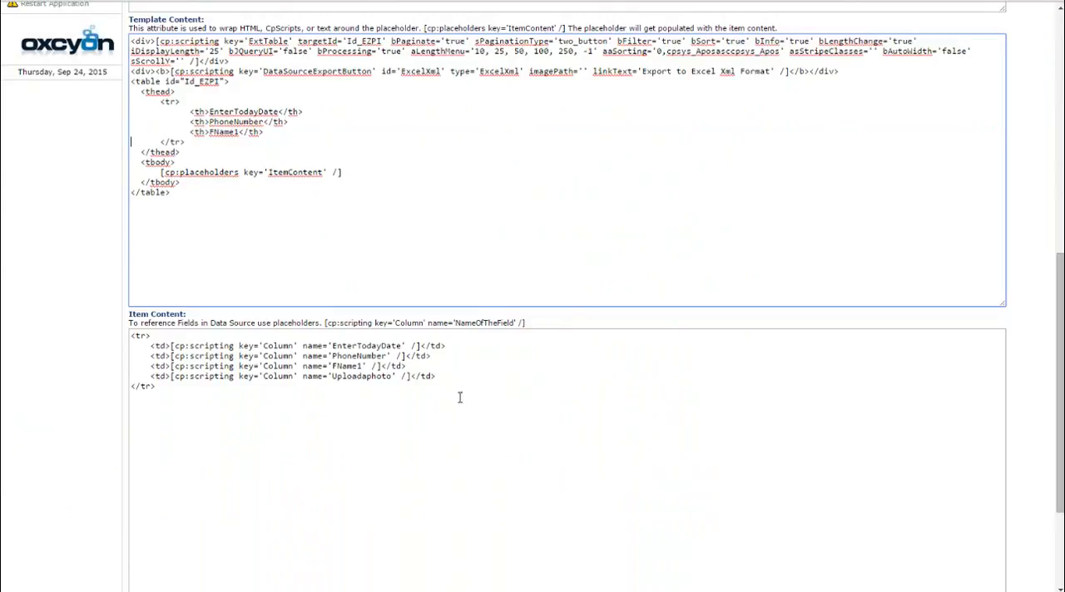
Remove the Uploadaphoto column line from the Item Content and save the data source
left_click_drag(464, 379, 104, 375)
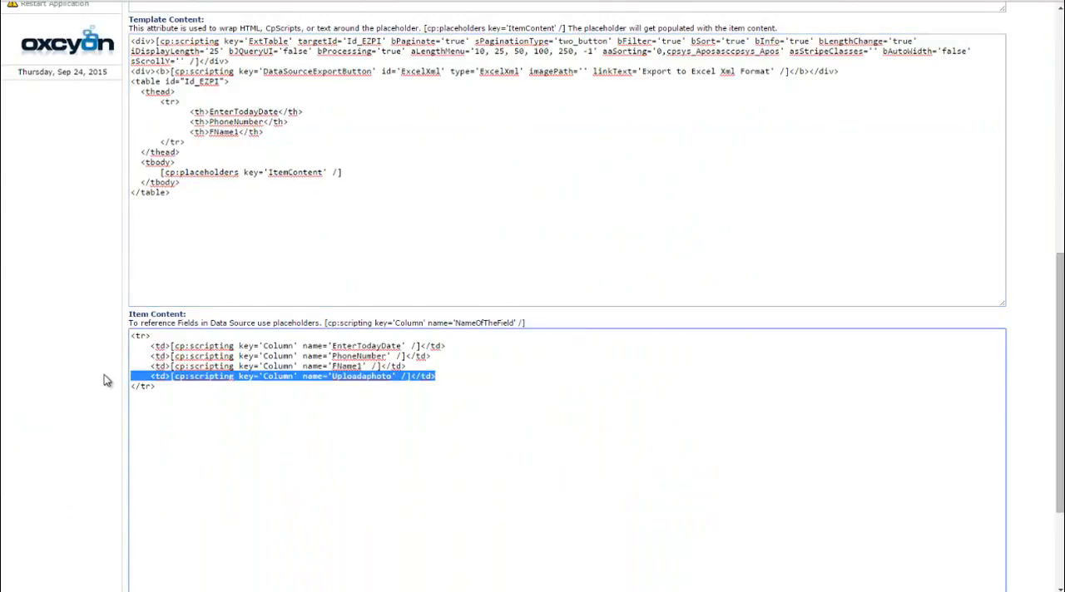
key("Delete")
key("Delete")
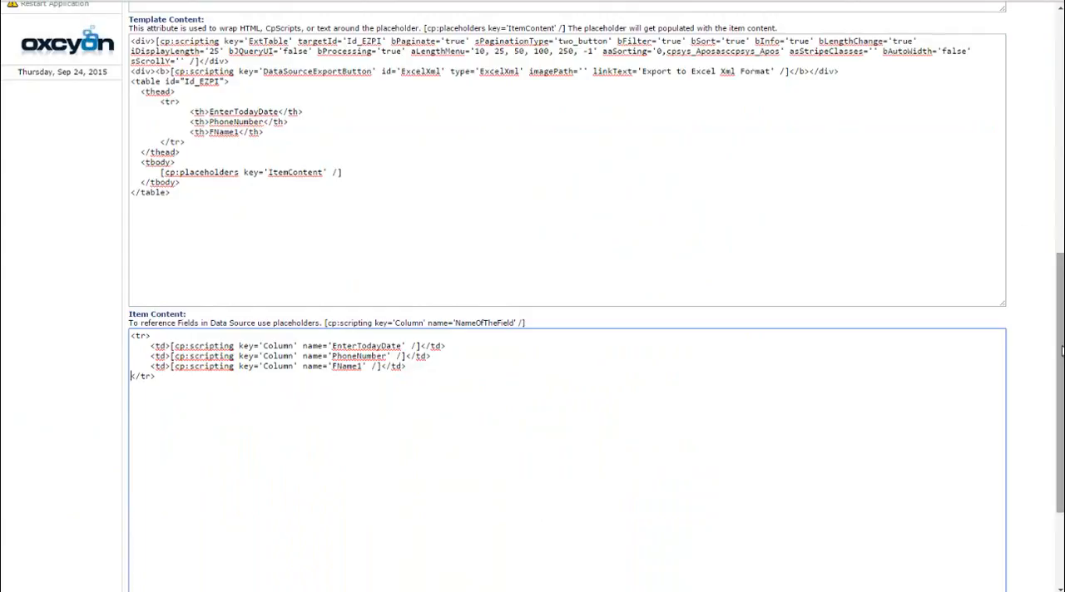
scroll(832, 333, "down", 2)
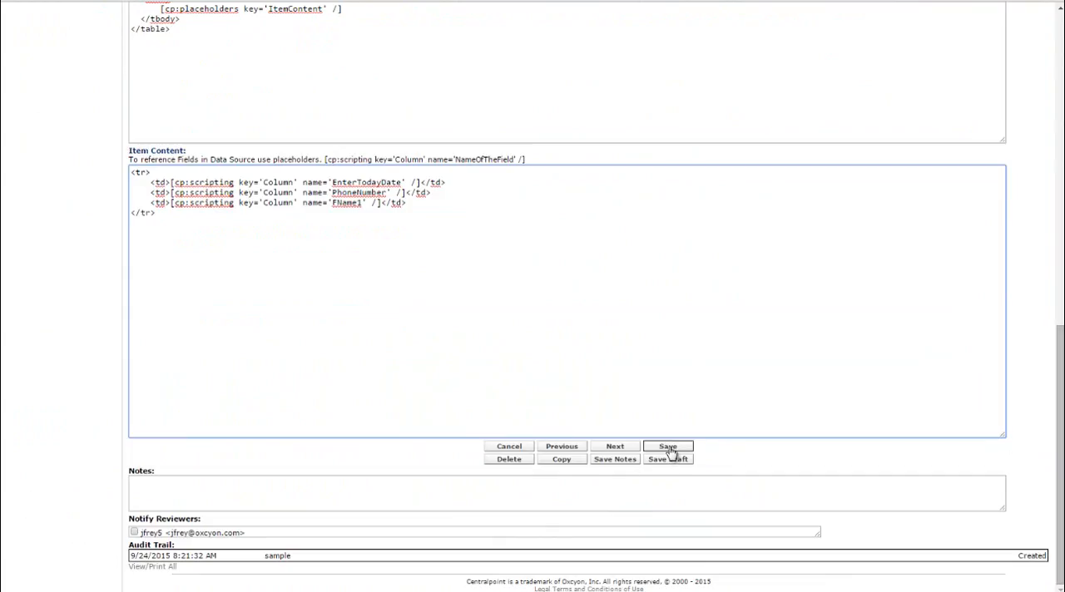
left_click(670, 449)
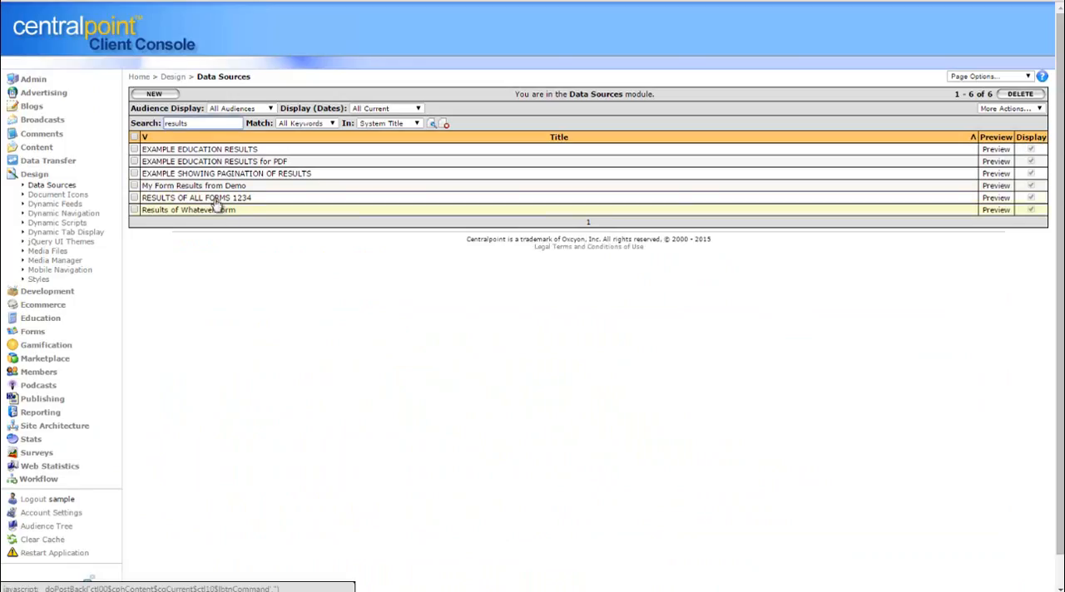
Preview RESULTS OF ALL FORMS 1234 again, copy its CpScript from the preview and close the preview
left_click(995, 199)
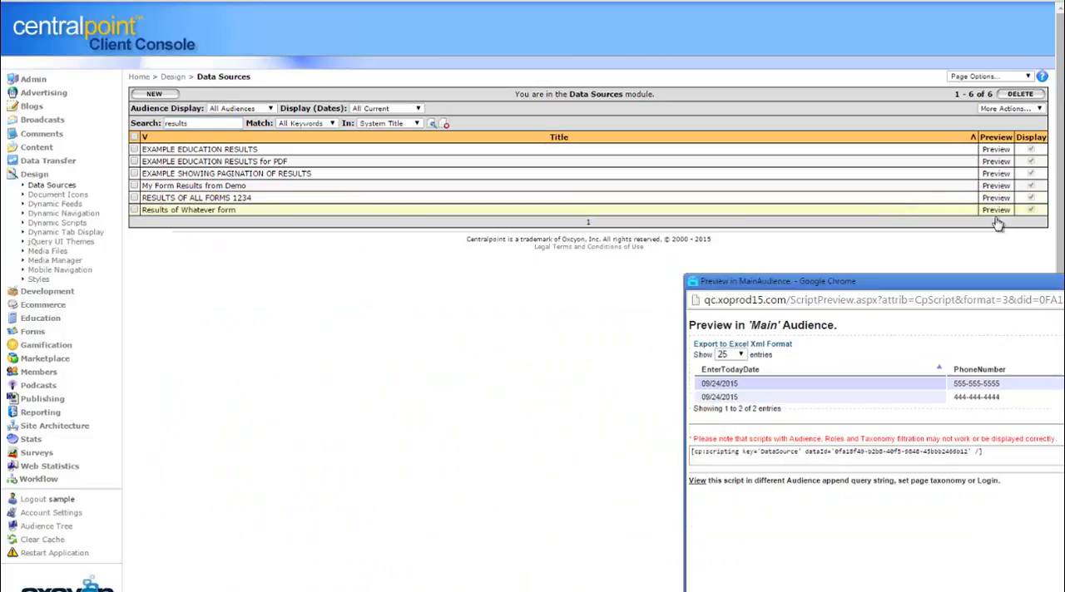
left_click_drag(1007, 289, 488, 75)
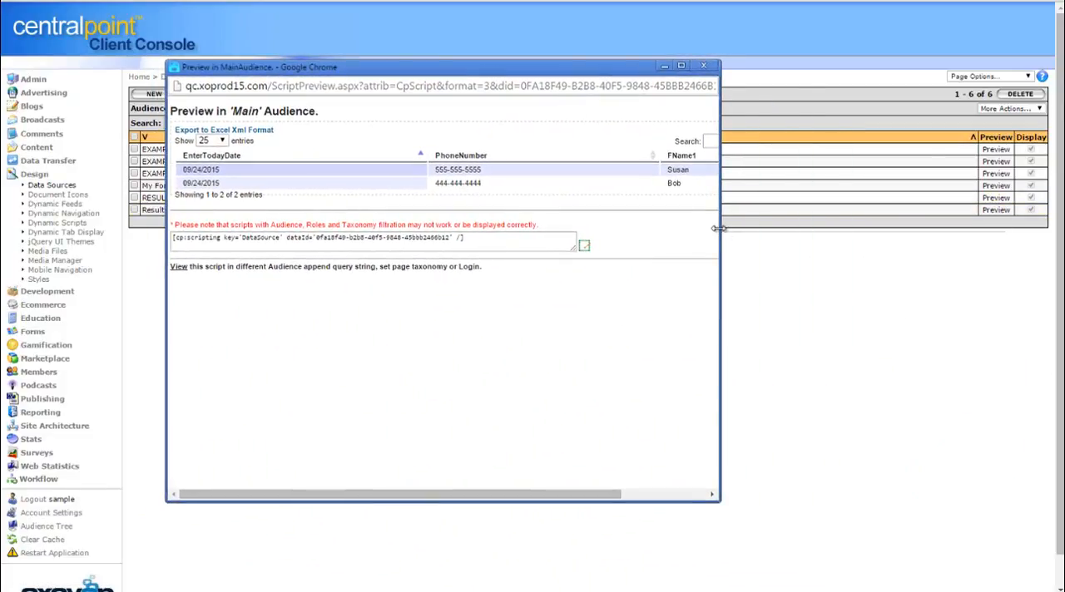
left_click_drag(719, 229, 903, 225)
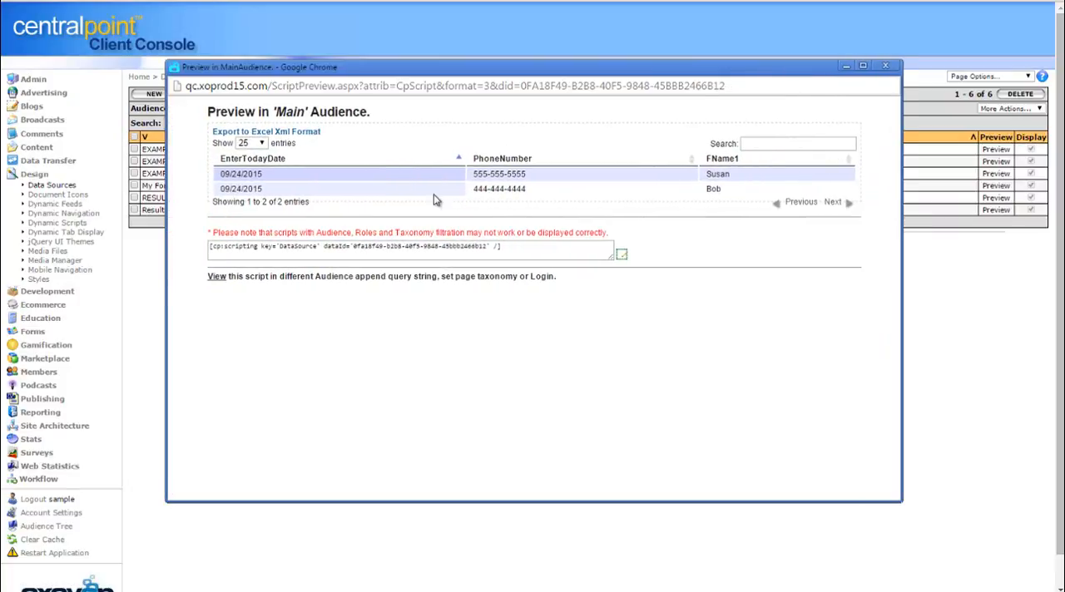
left_click(513, 251)
key("ctrl+c")
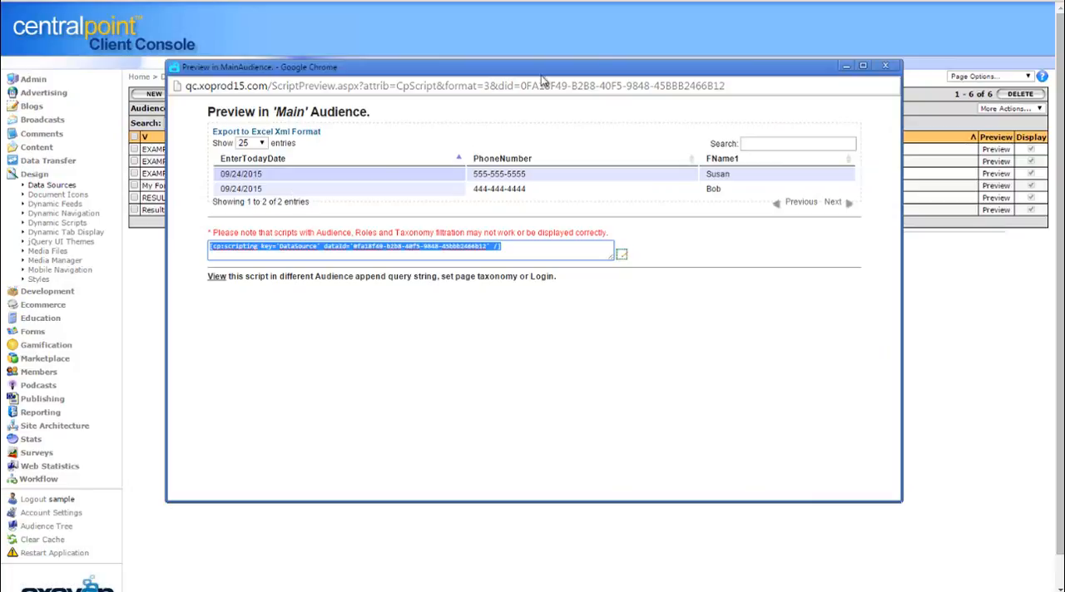
left_click(886, 65)
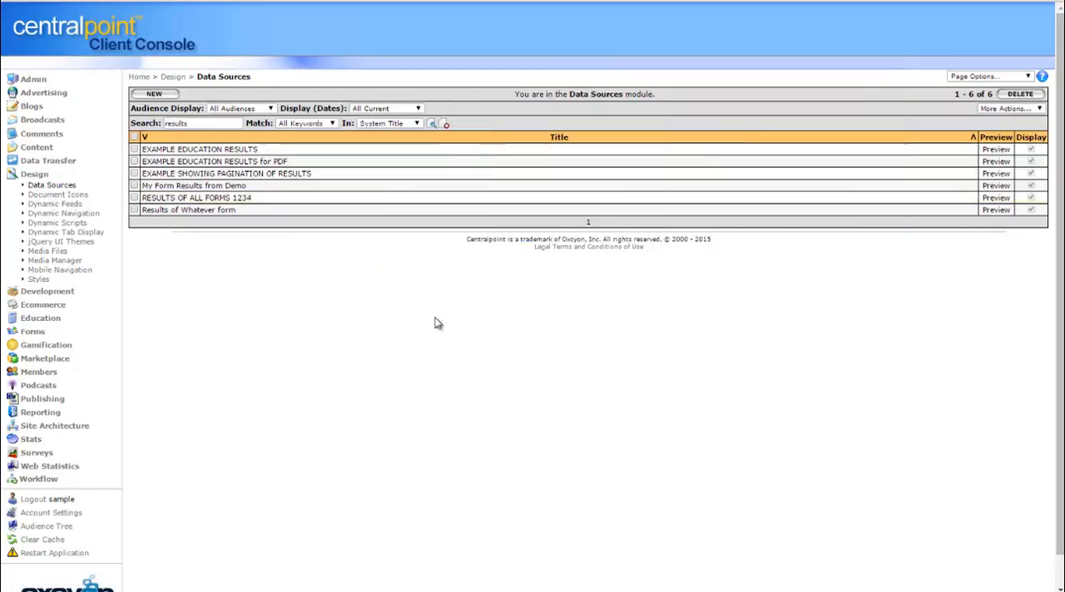
Create a new navigation item in Site Architecture and paste the copied data source CpScript into its Content
left_click(65, 430)
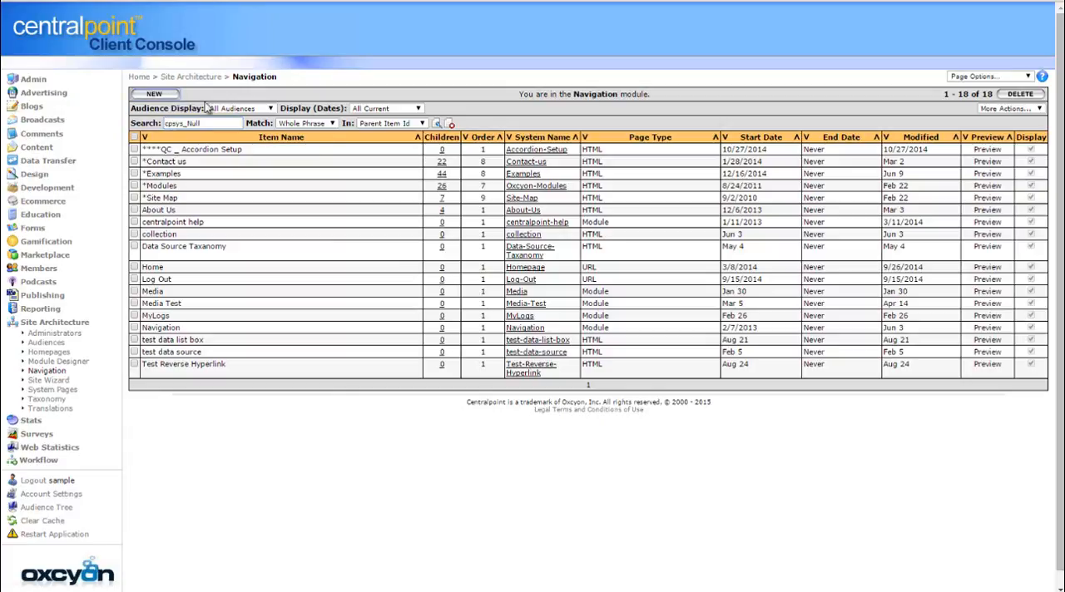
left_click(148, 94)
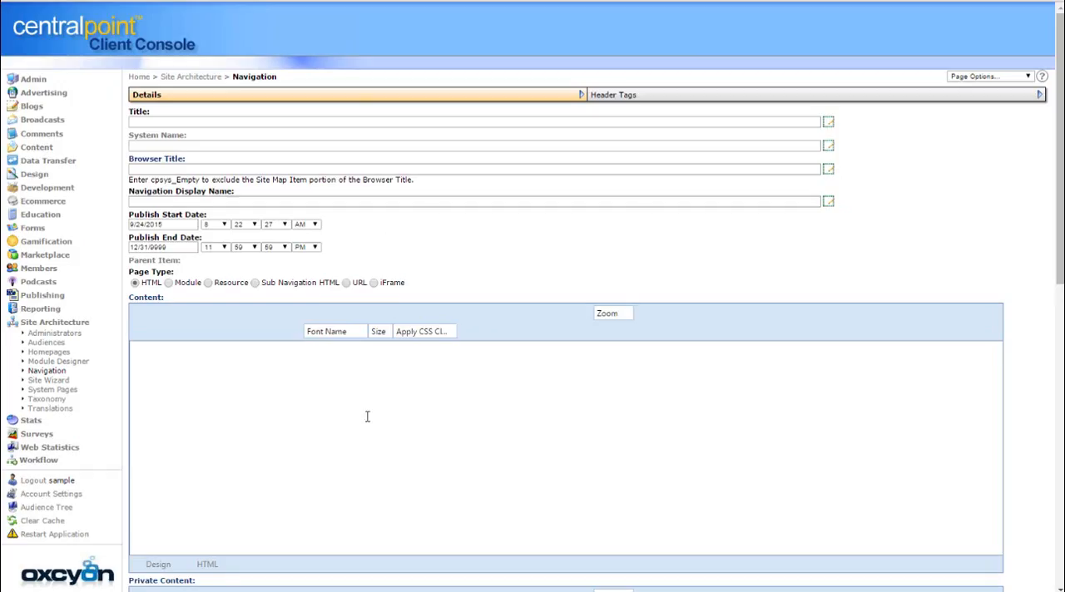
left_click(341, 389)
key("ctrl+v")
Title the navigation page PRIVATE RESULTS OF FORMS and set its parent item to *Examples
left_click(181, 124)
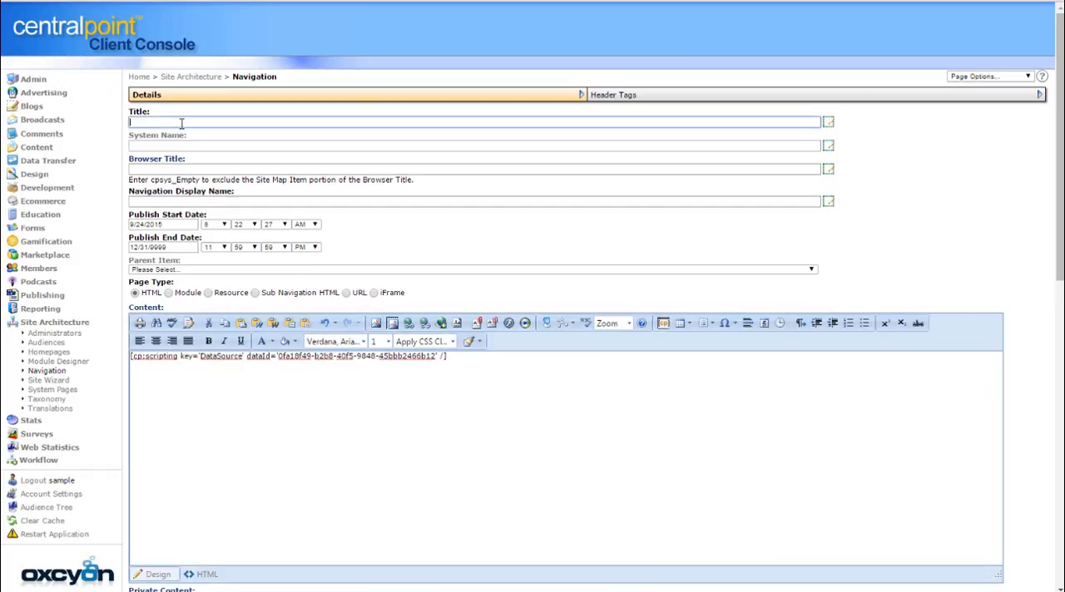
type("PRIVATE RESULTS OF FORMS")
left_click(270, 270)
left_click(268, 305)
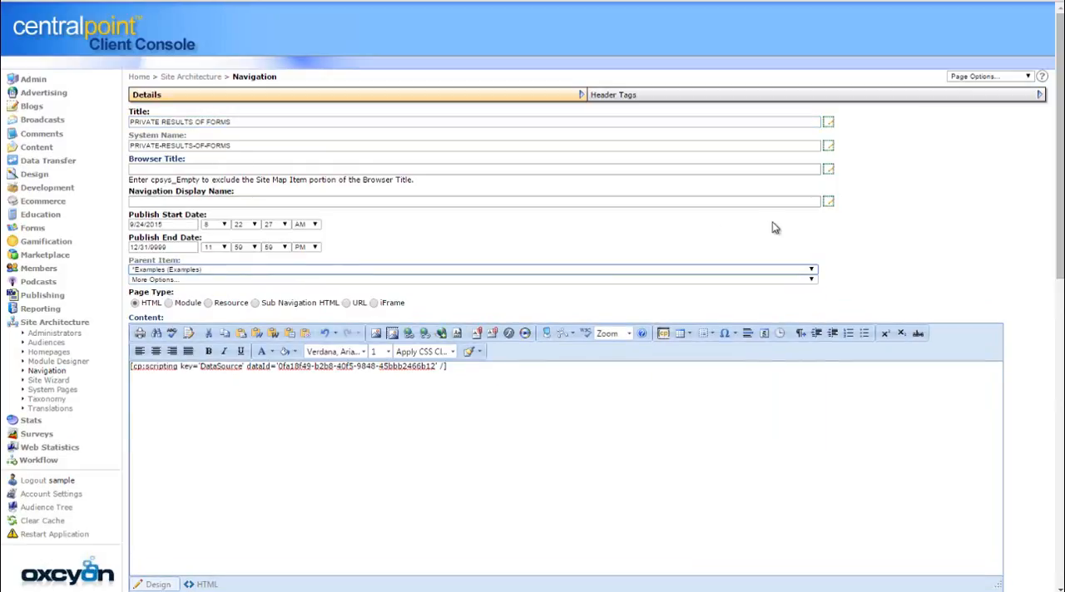
Assign the page to the Intranet audience, change its role from Everyone to Private, and save it
left_click_drag(1059, 250, 1050, 582)
left_click_drag(1059, 258, 1050, 580)
left_click(189, 416)
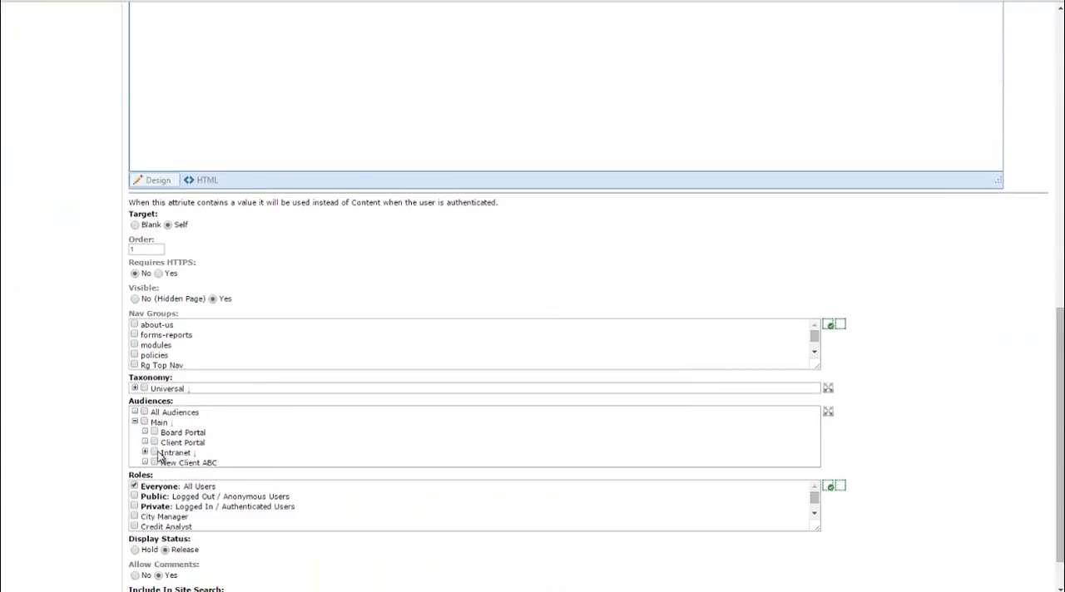
left_click(154, 452)
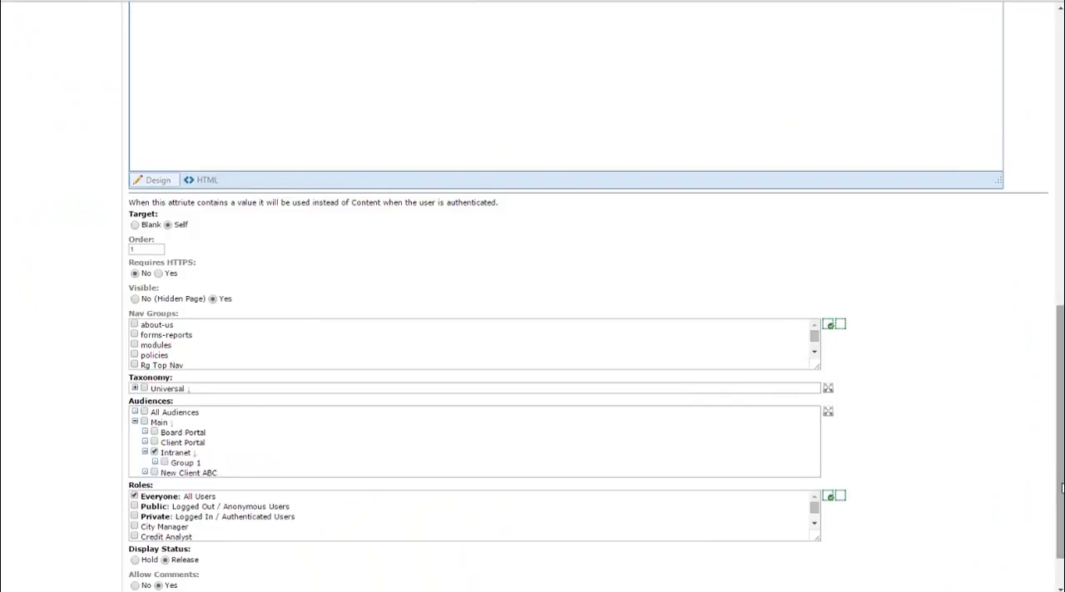
scroll(1062, 488, "down", 1)
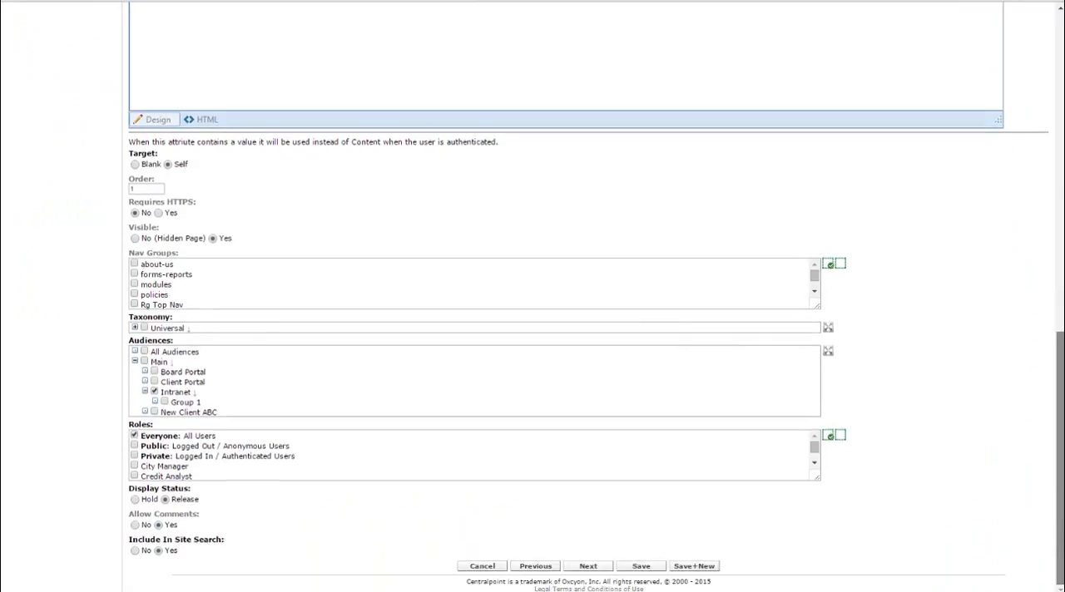
left_click(137, 437)
left_click(135, 457)
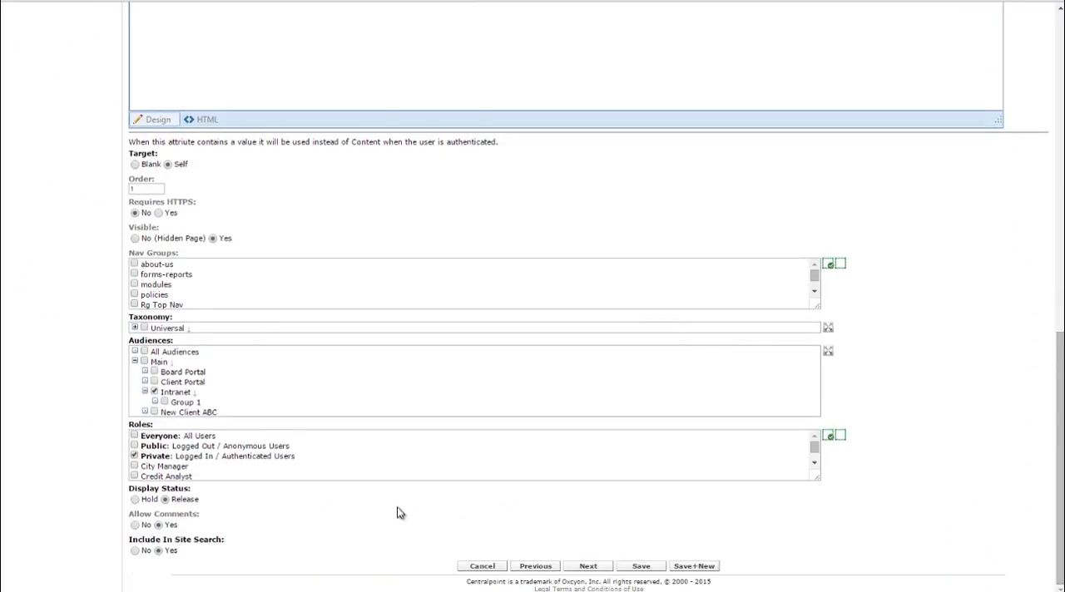
left_click(641, 566)
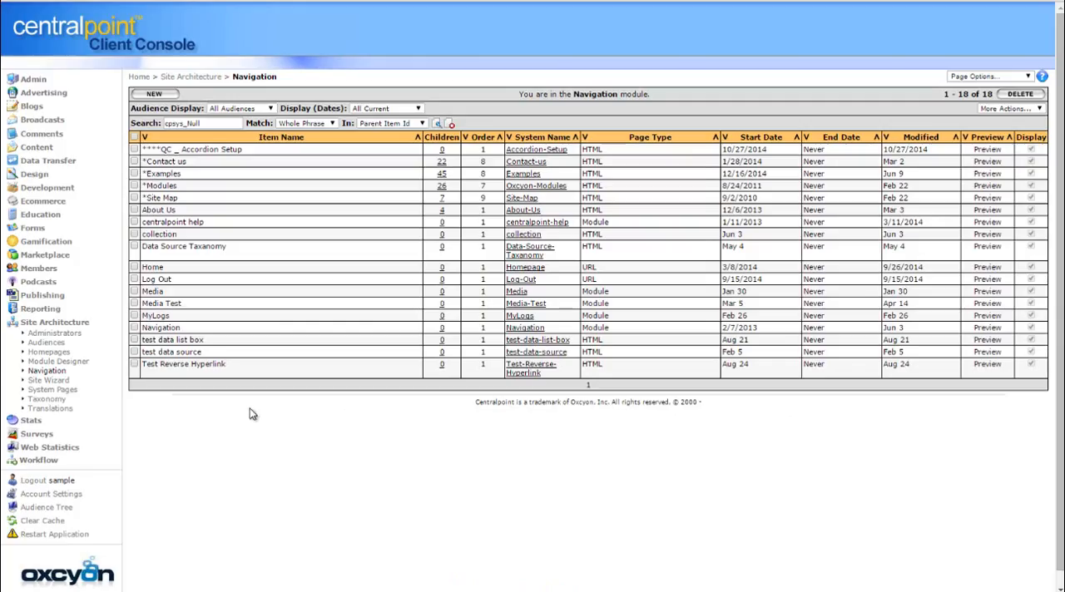
Log out of the Client Console, sign in to the website with the member's user name and password, and decline saving the password
left_click(28, 482)
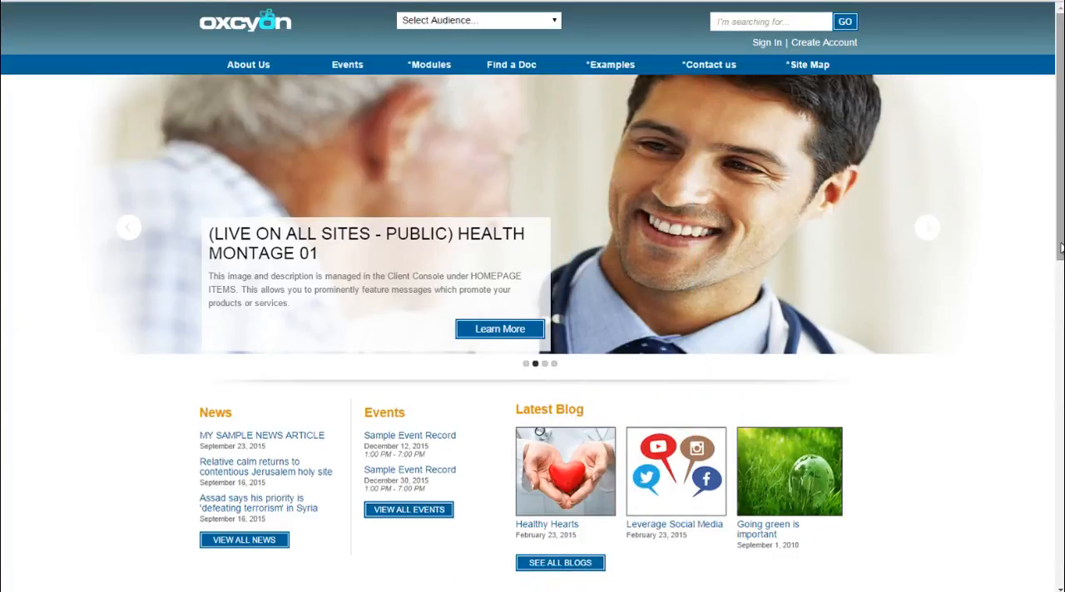
scroll(659, 47, "down", 1)
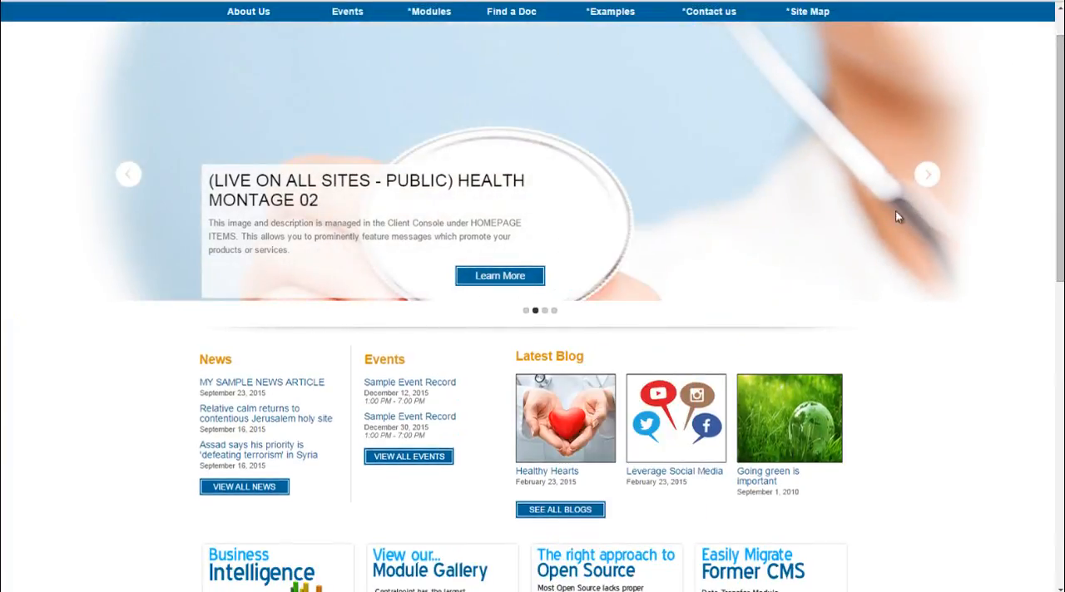
scroll(1056, 264, "up", 1)
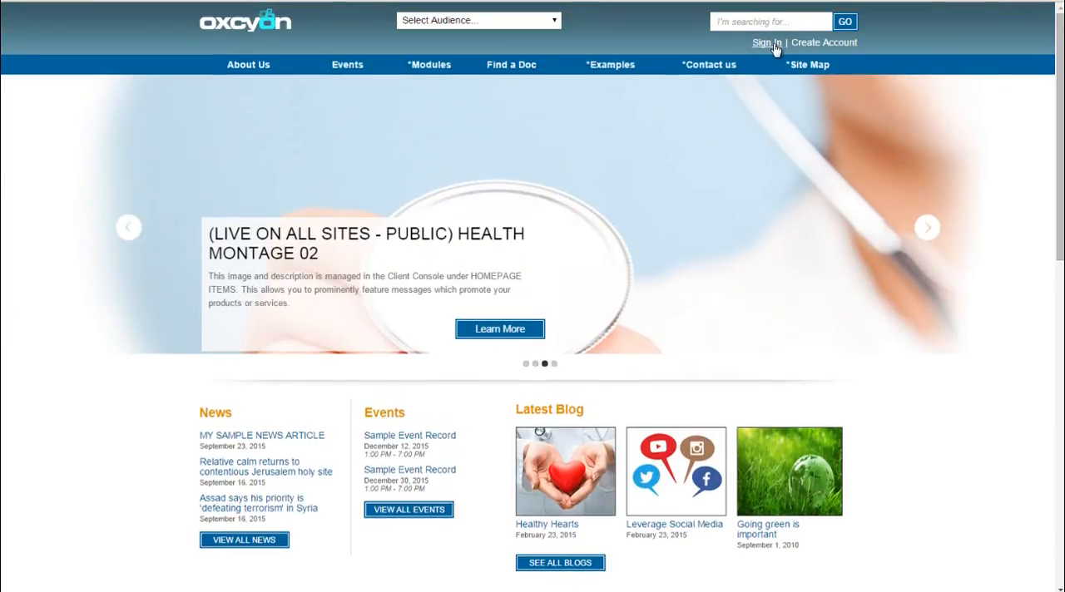
left_click(772, 43)
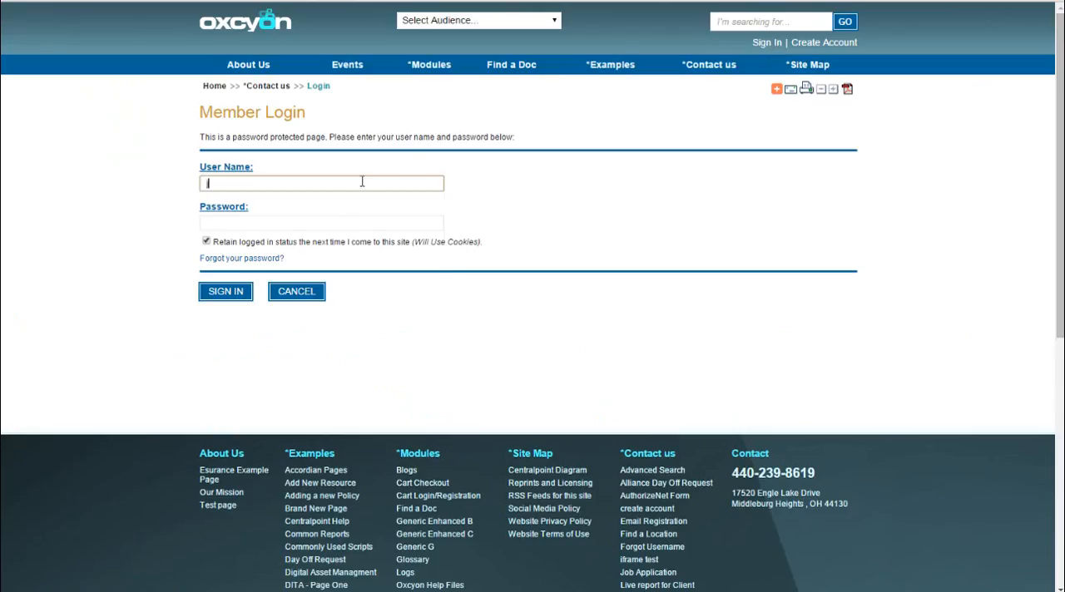
type("john")
key("Tab")
type("123")
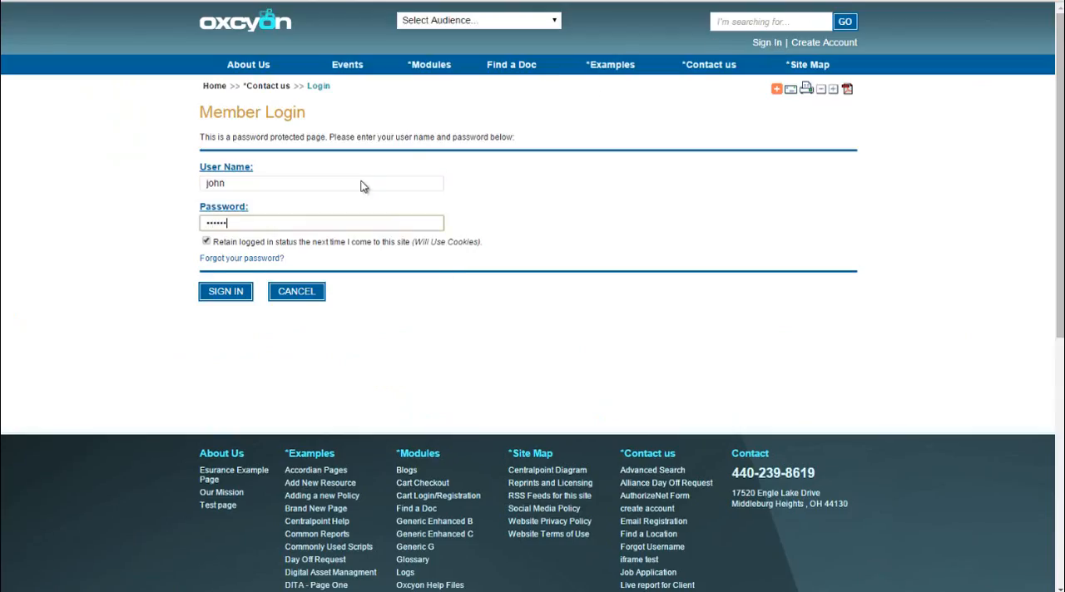
key("Return")
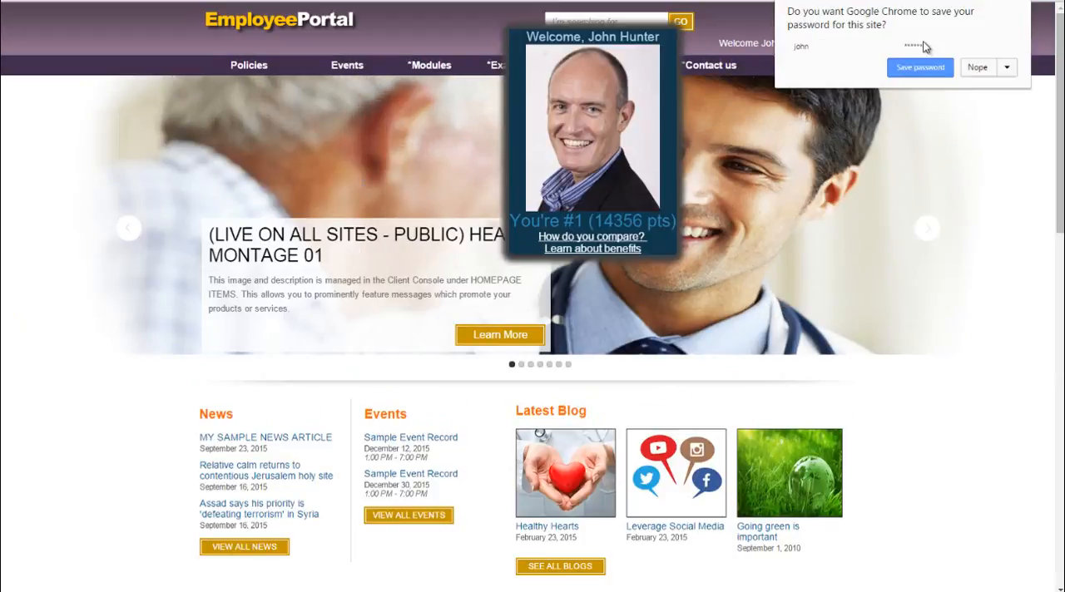
left_click(965, 68)
Look through the Examples pages of the Employee Portal and open the Gamification Leaderboard
mouse_move(491, 65)
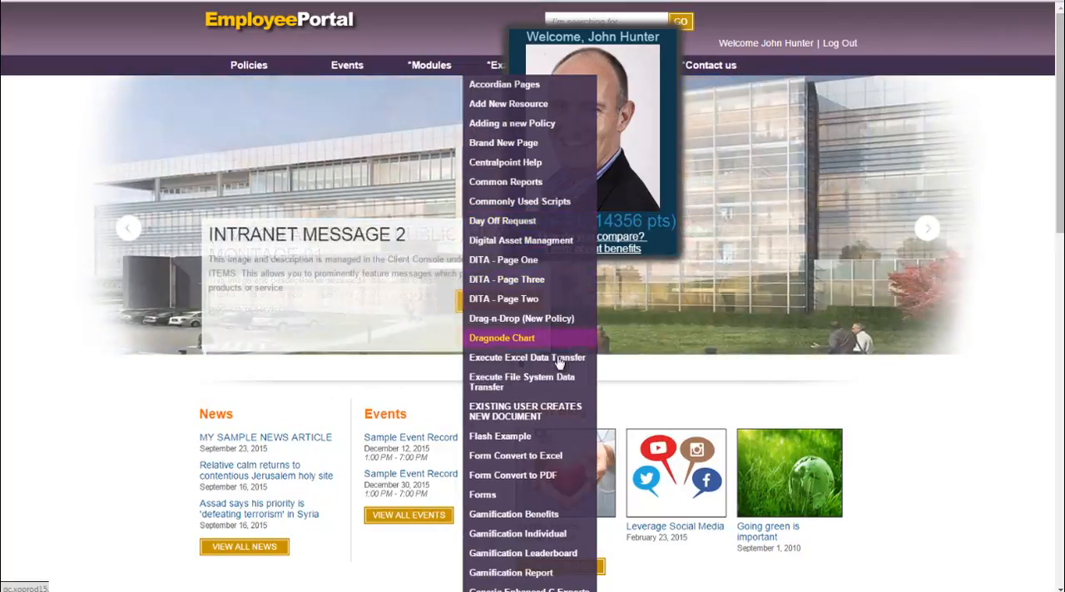
scroll(566, 474, "down", 3)
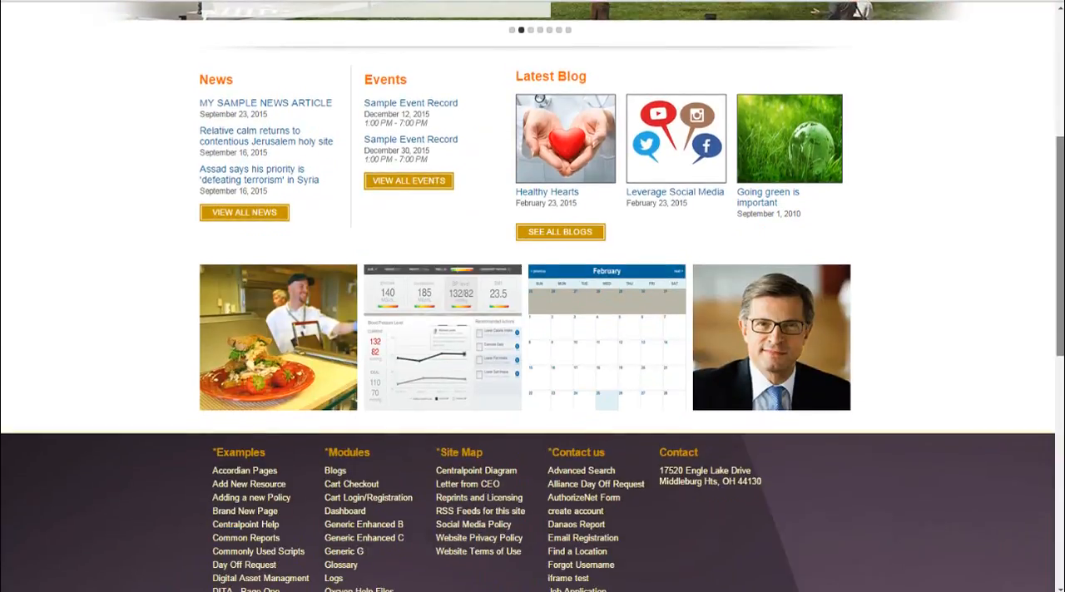
scroll(532, 250, "up", 3)
mouse_move(469, 30)
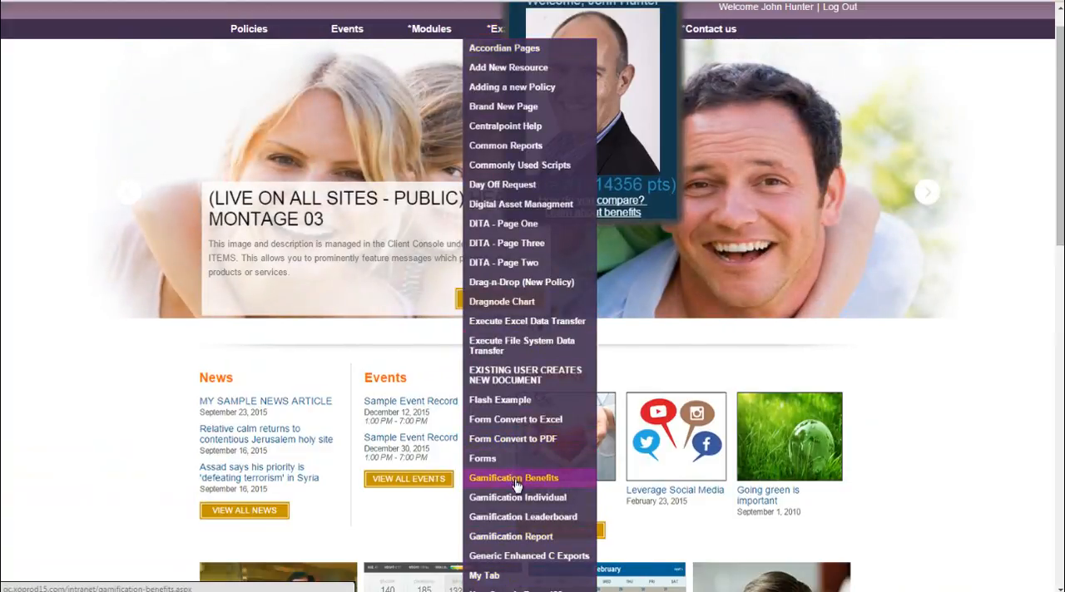
left_click(522, 517)
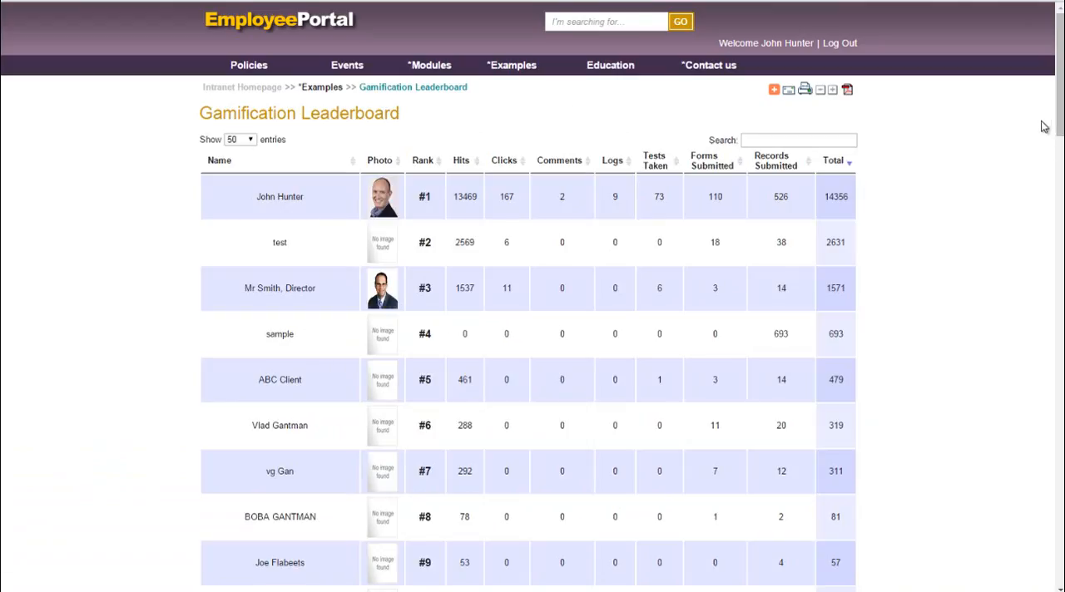
left_click_drag(1060, 116, 1040, 108)
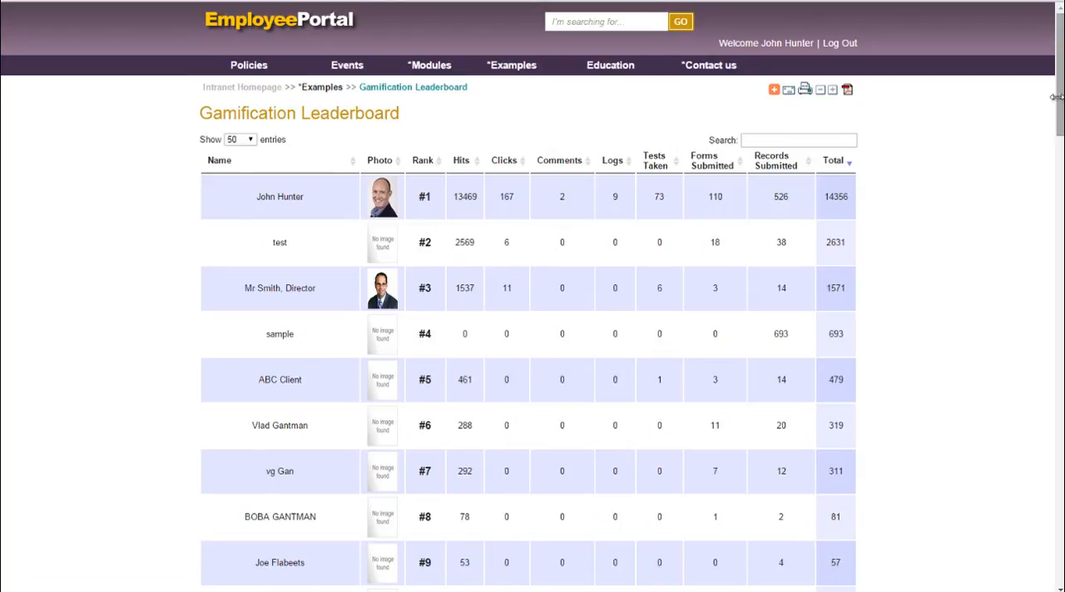
Narrow the browser window to mobile width and expand Examples in the mobile navigation to find the private results page
left_click_drag(1056, 98, 225, 10)
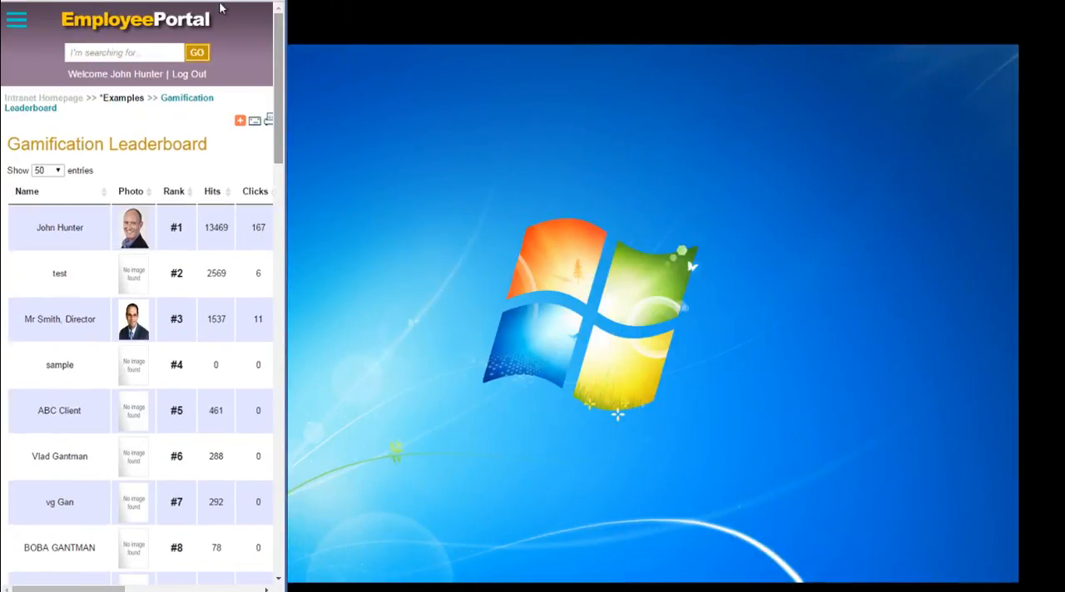
left_click(17, 20)
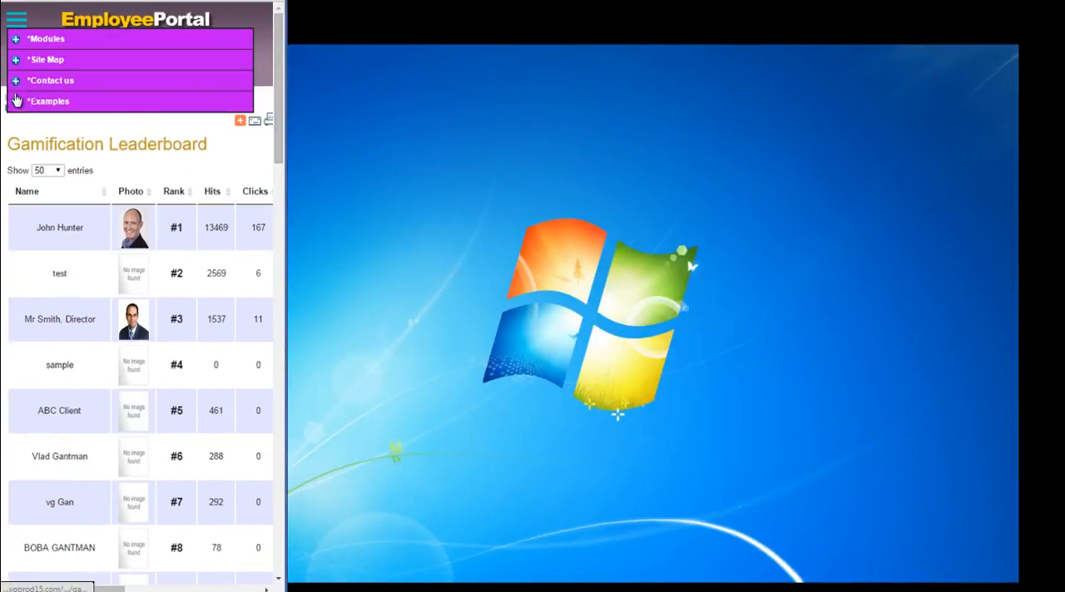
left_click(18, 102)
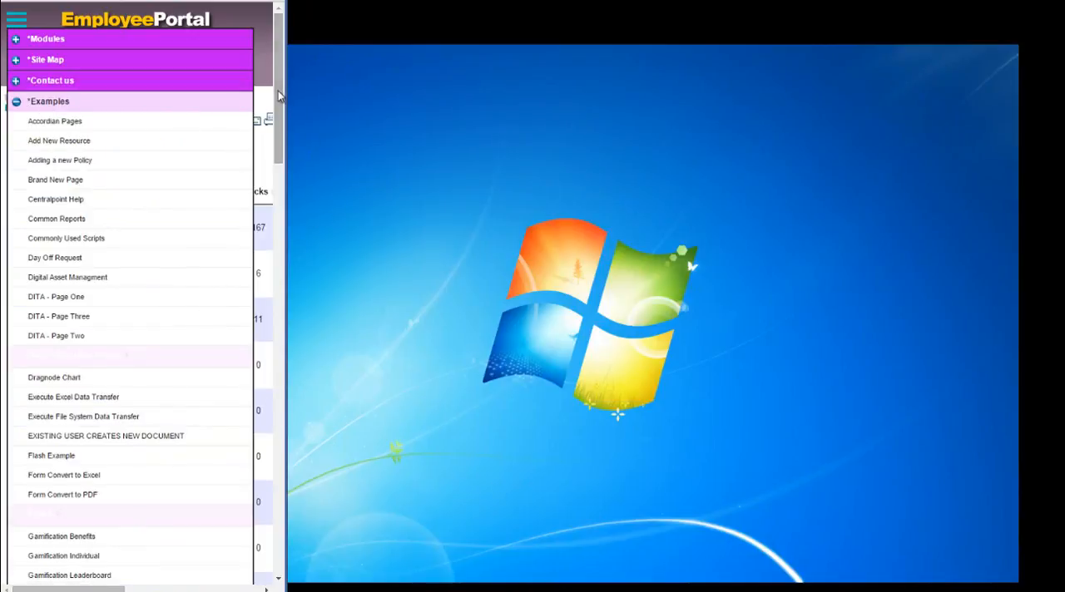
left_click_drag(278, 98, 278, 221)
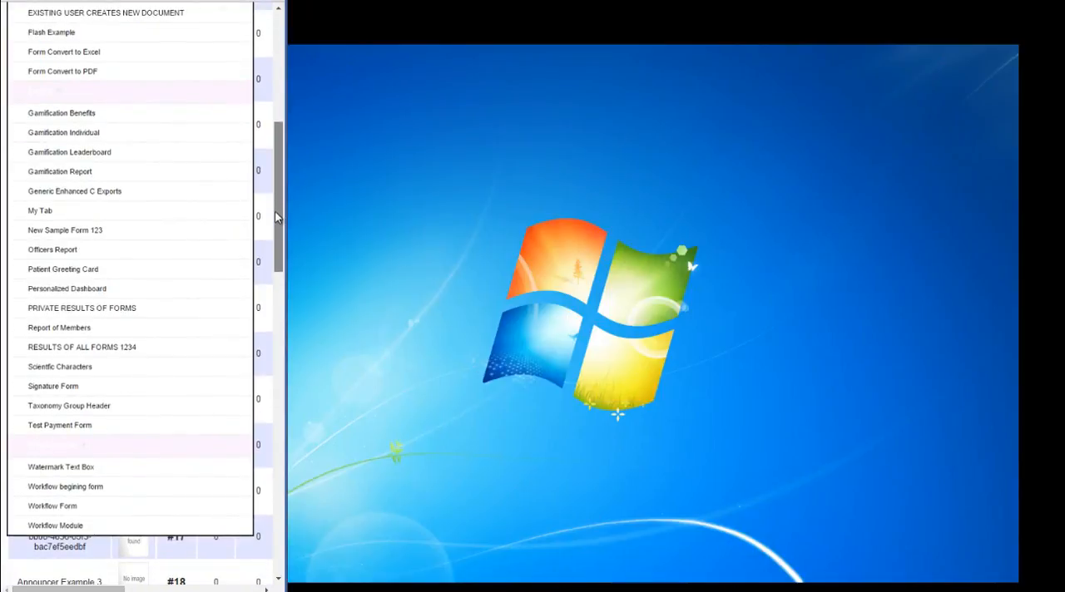
Open the PRIVATE RESULTS OF FORMS page and sort its table by PhoneNumber and by FName1
left_click(83, 310)
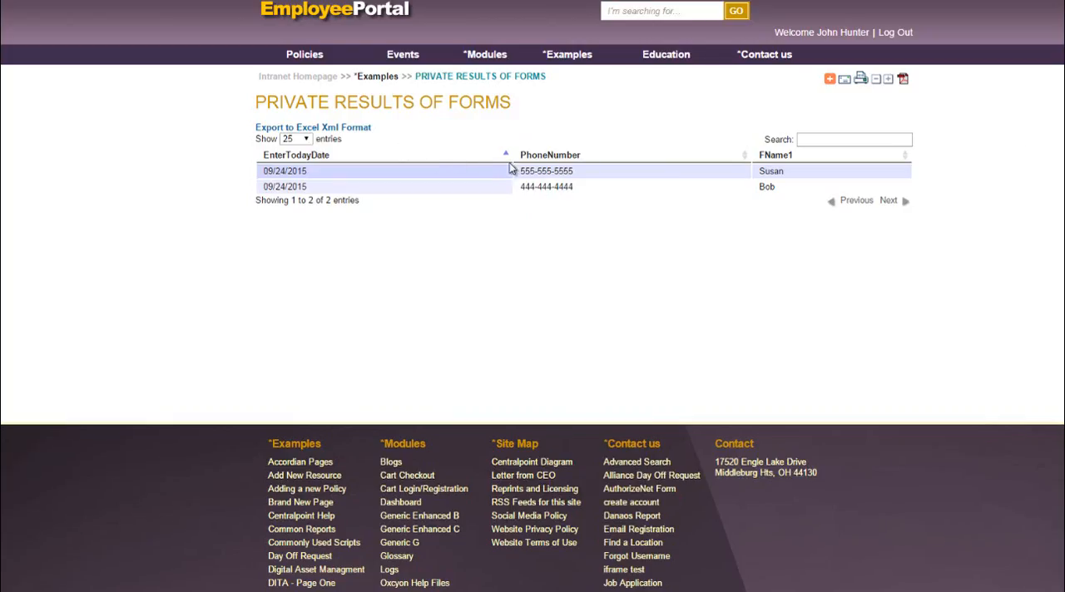
left_click(743, 155)
left_click(904, 157)
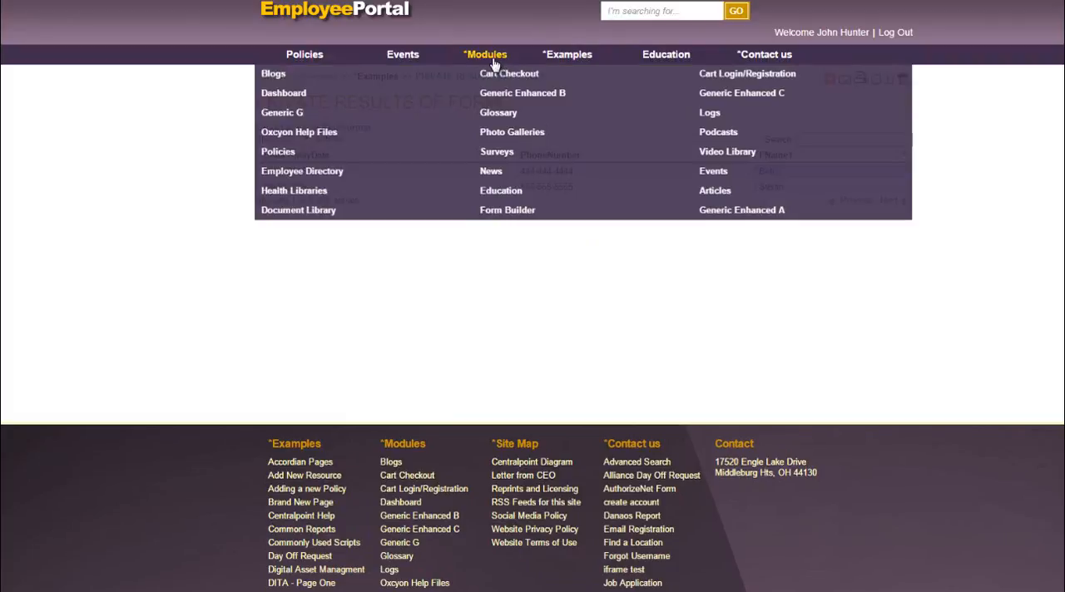
Open the Personalized Dashboard from Examples and review its member directory, charts and news items
mouse_move(568, 63)
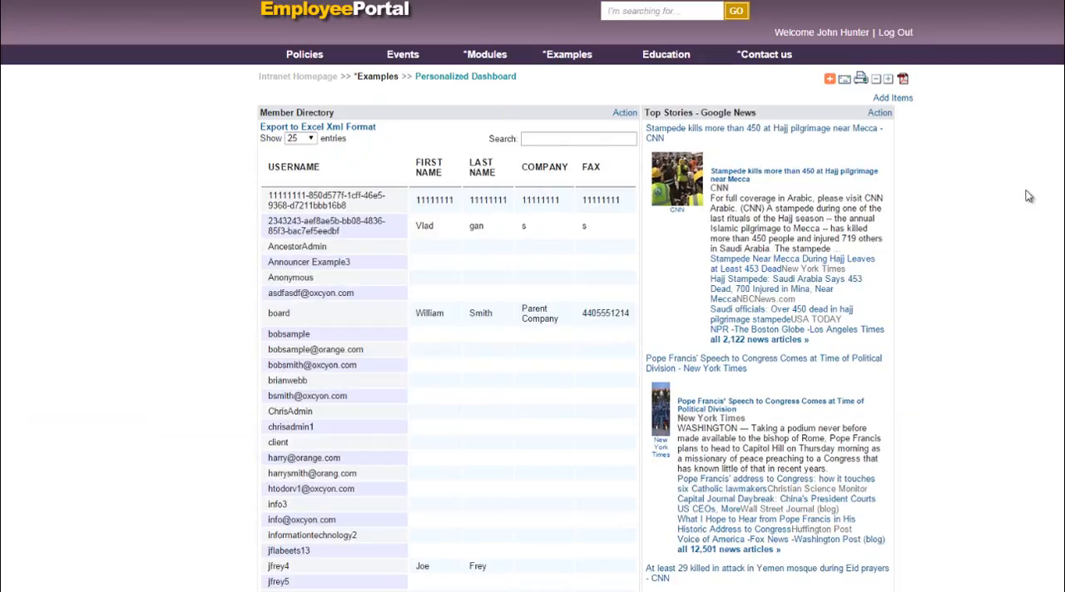
scroll(559, 333, "down", 7)
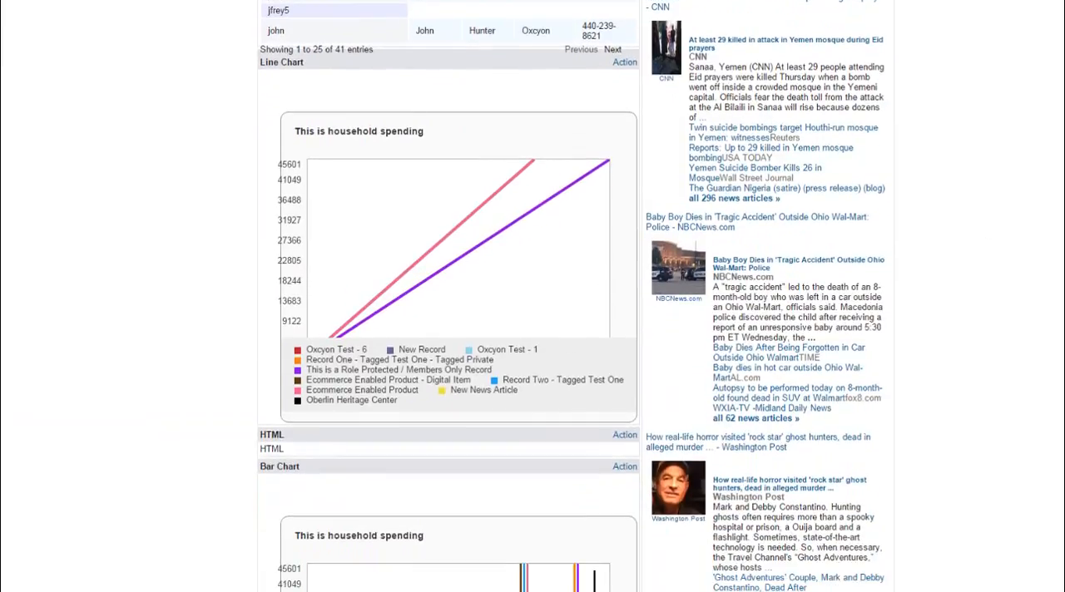
scroll(608, 303, "up", 7)
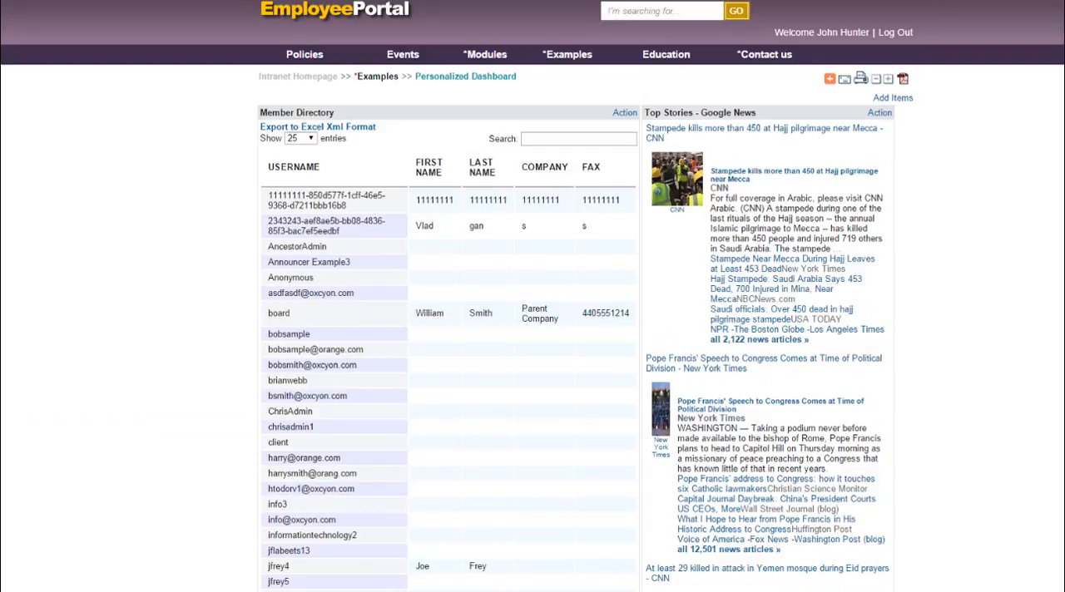
Go to the console address and log in to the Client Console with the account user name and password
type("console")
key("Return")
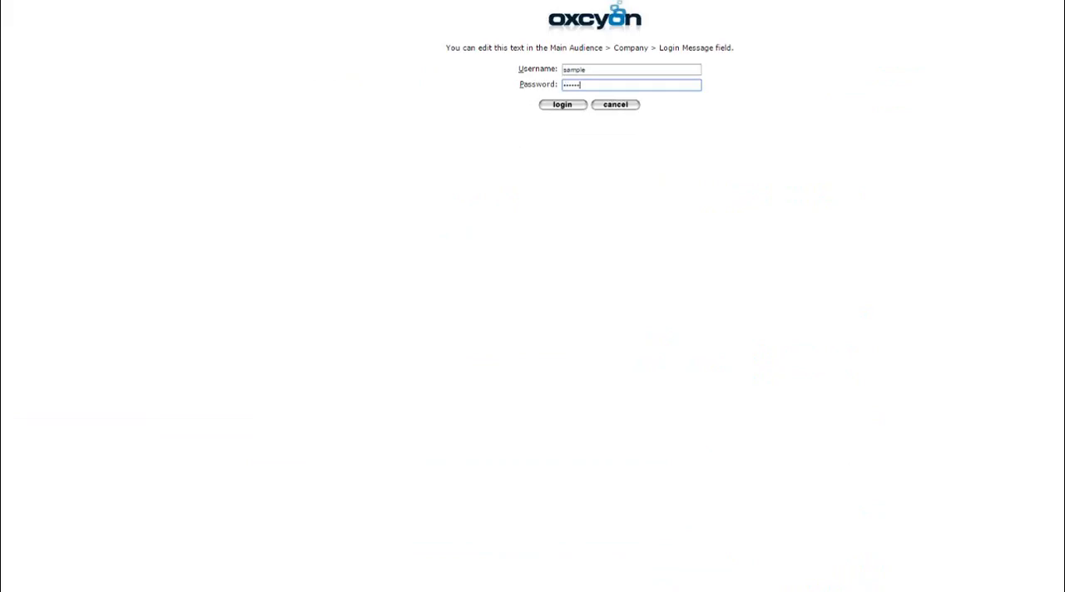
key("Return")
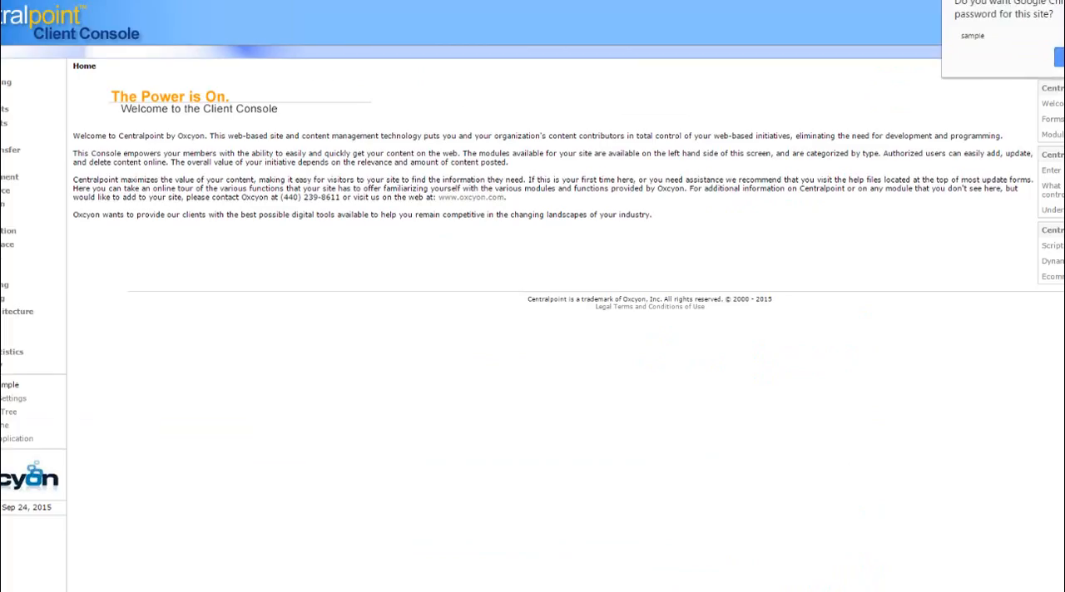
Open the Data Sources module, preview EXAMPLE of JQUERY AREA CHART and close the preview
left_click(11, 176)
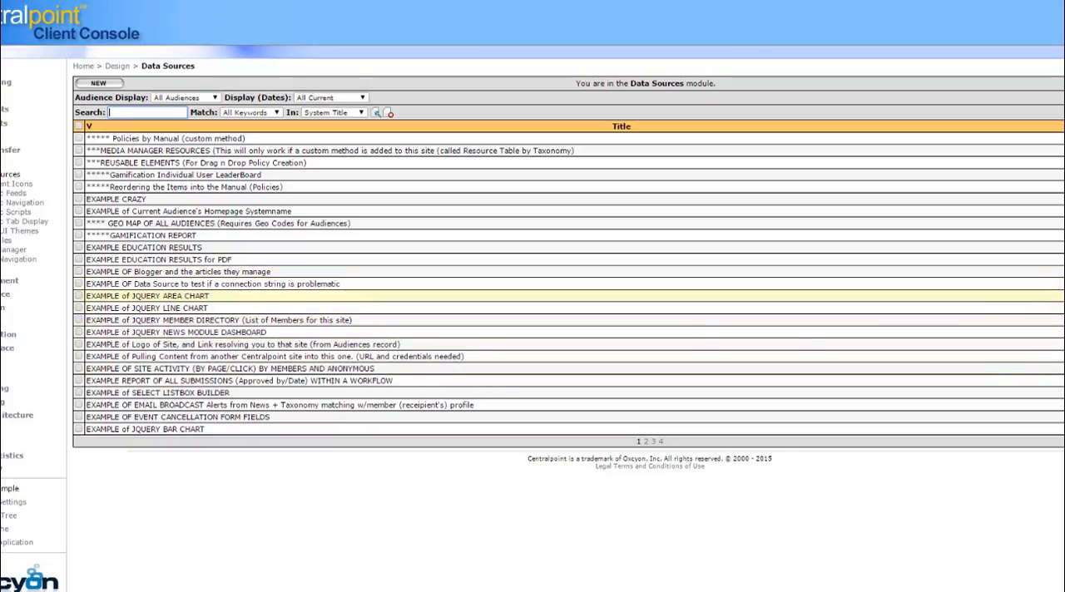
left_click(1063, 296)
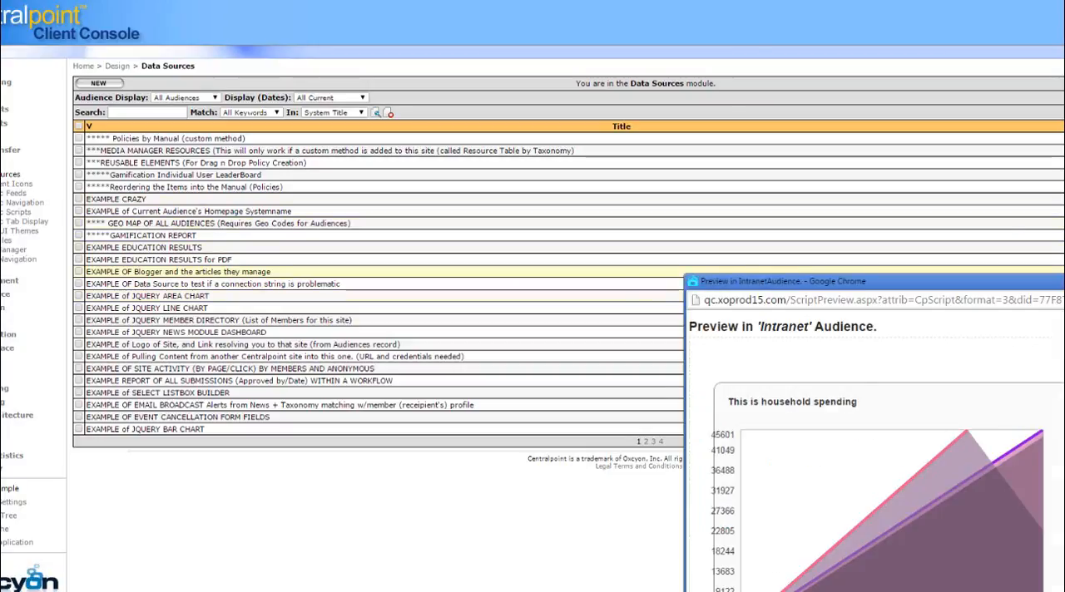
left_click_drag(1063, 281, 934, 150)
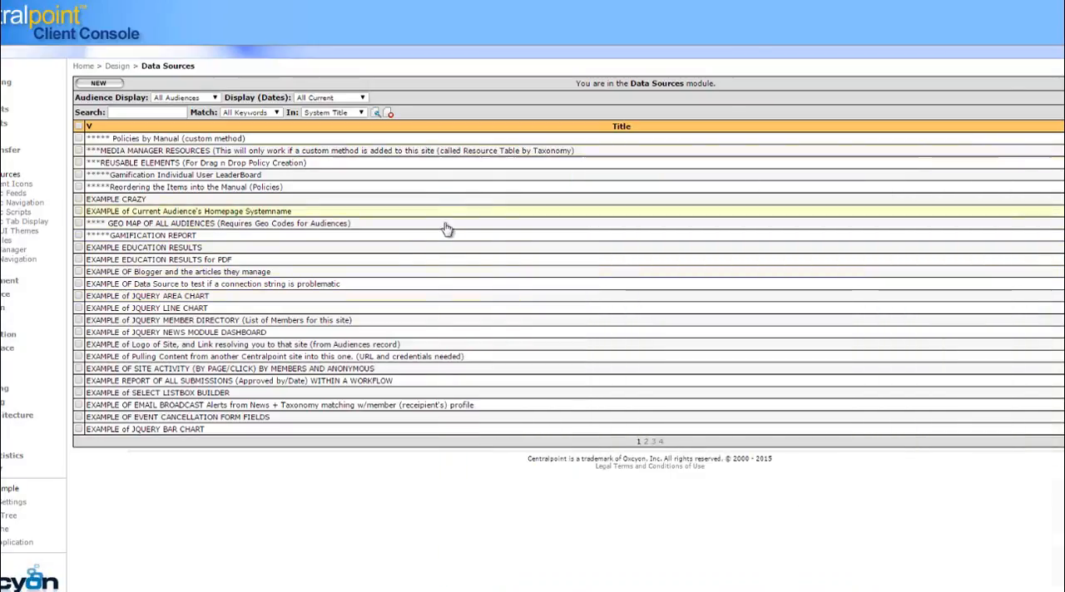
left_click(980, 147)
Open the EXAMPLE of JQUERY AREA CHART data source and examine its jQuery Chart formatting options
left_click(170, 297)
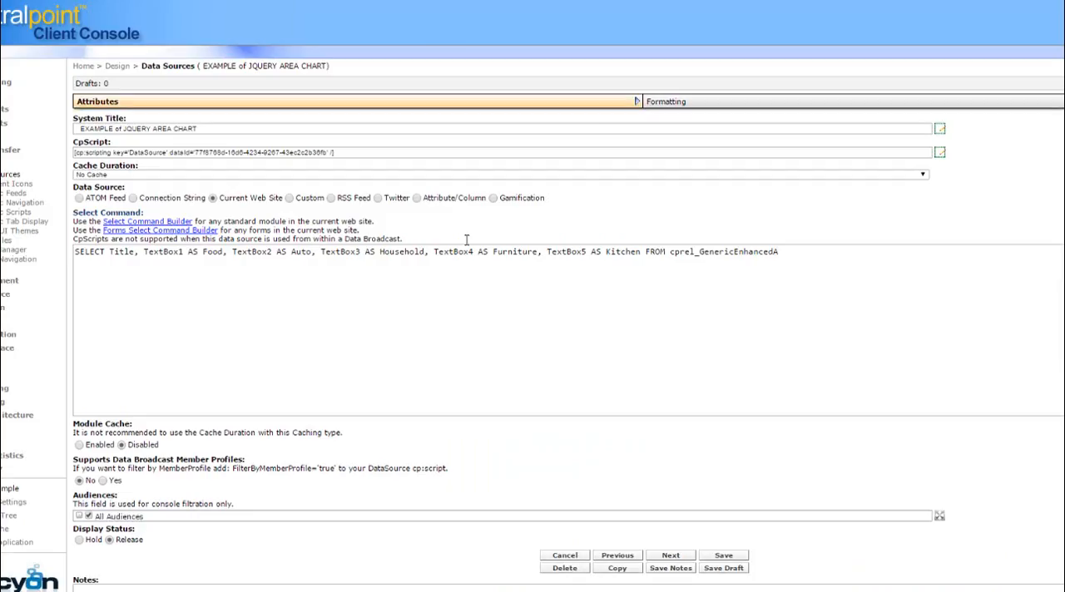
left_click(705, 105)
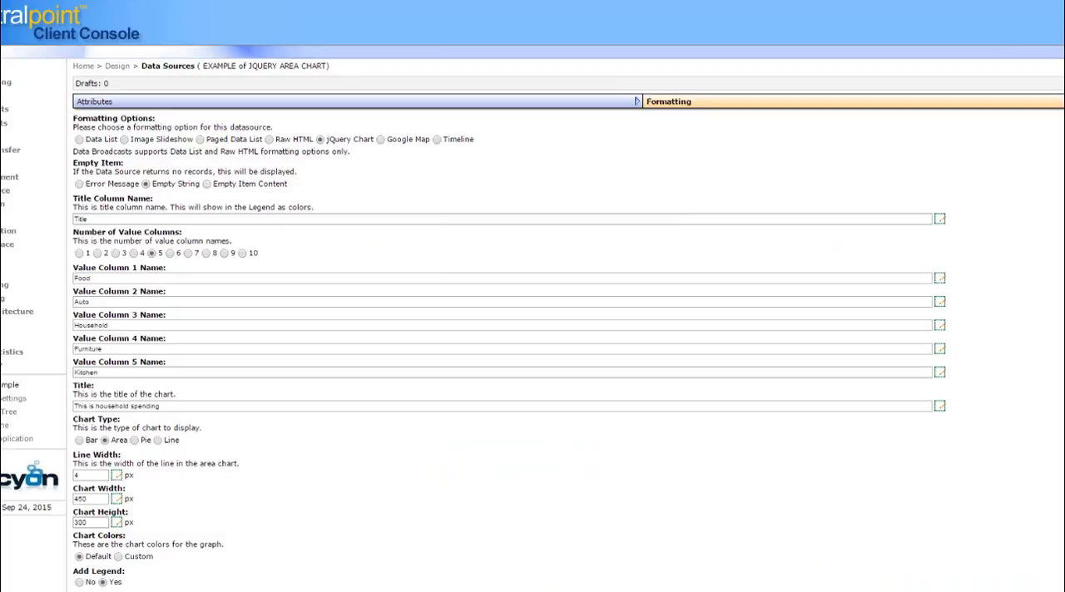
Preview a registration form in the Forms module and copy its CpScript from the preview
left_click(4, 231)
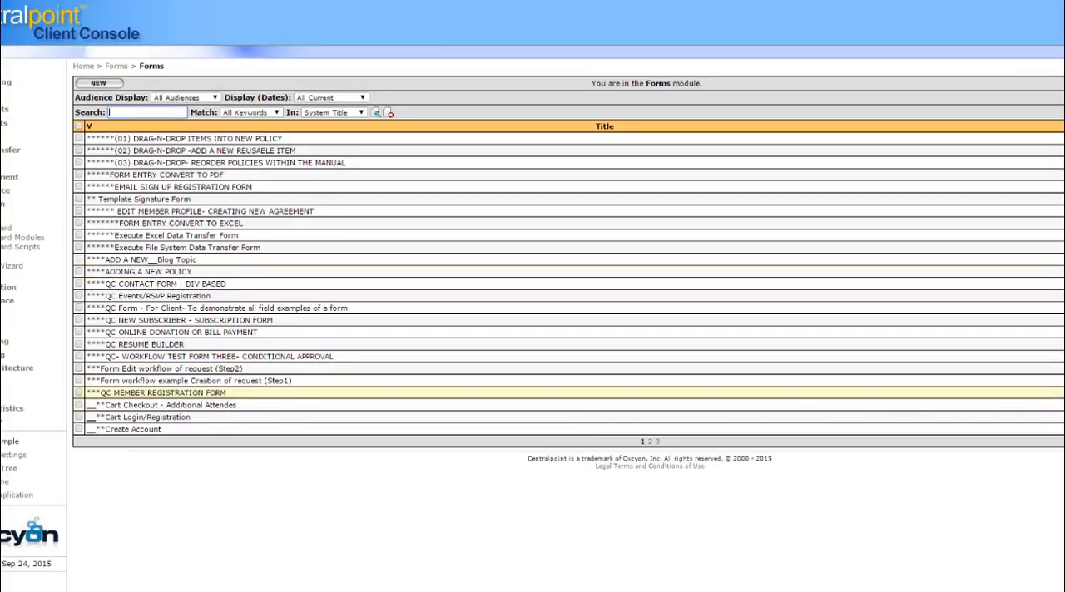
left_click_drag(1010, 284, 566, 38)
left_click_drag(785, 209, 788, 407)
left_click(637, 419)
key("ctrl+c")
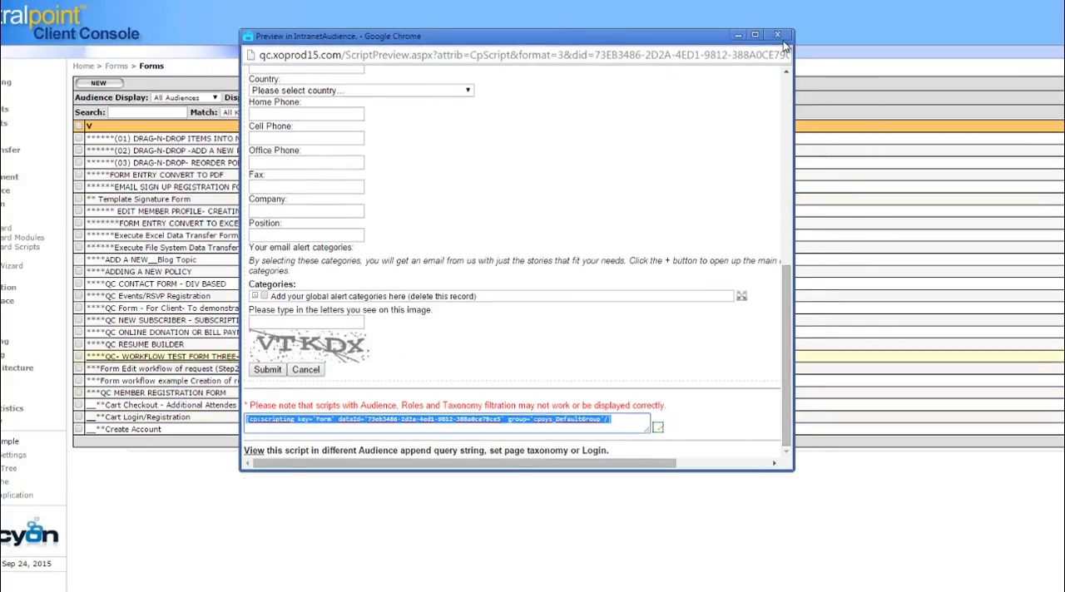
left_click(777, 36)
Create a Navigation page under Site Architecture titled SSL Form with the copied form script as its content
left_click(18, 368)
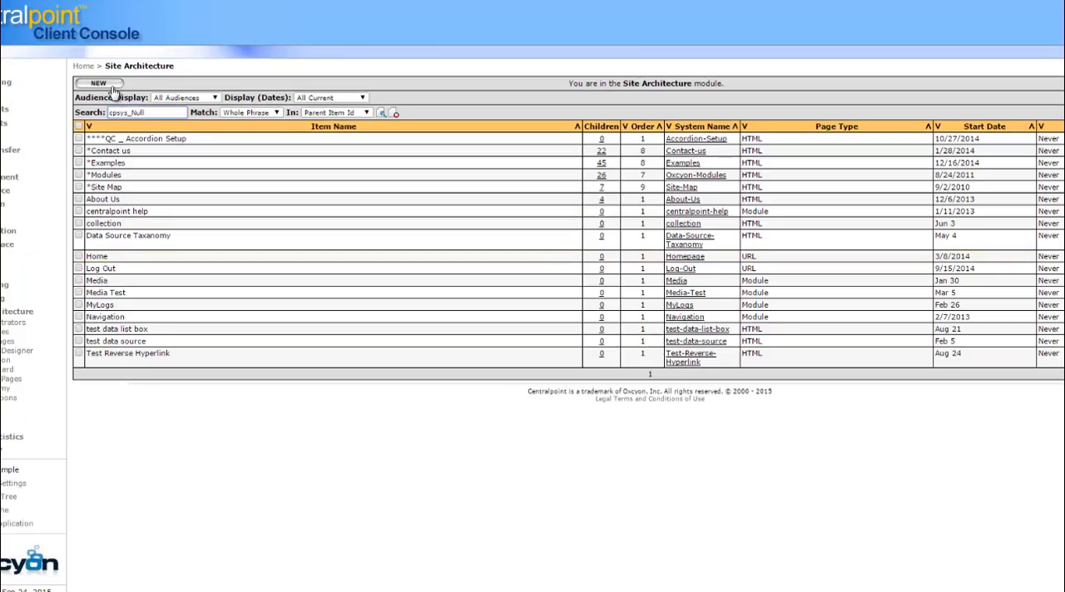
left_click(4, 360)
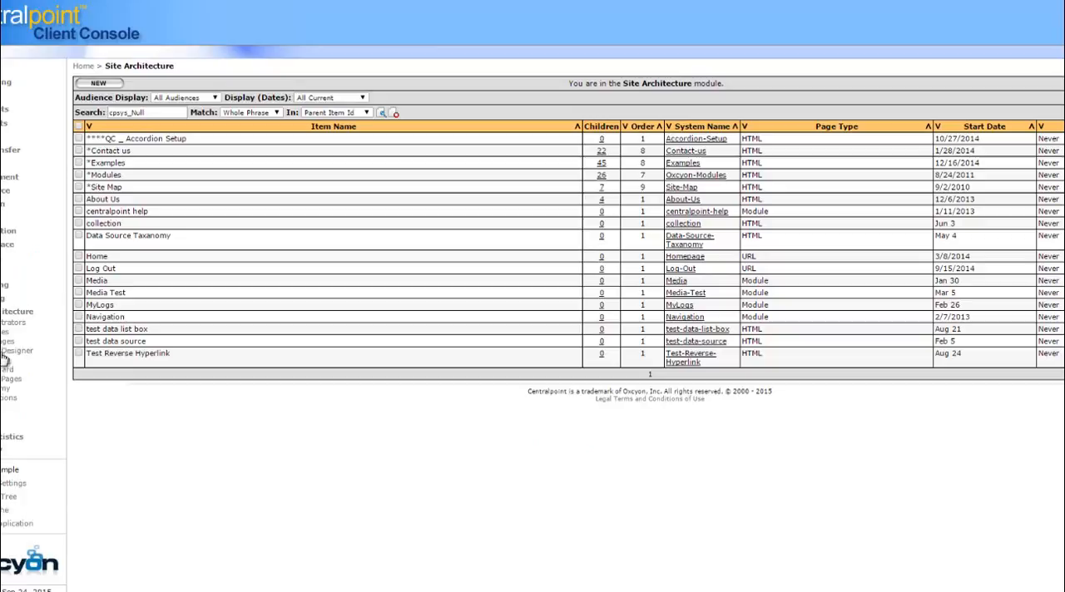
left_click(118, 84)
left_click(198, 112)
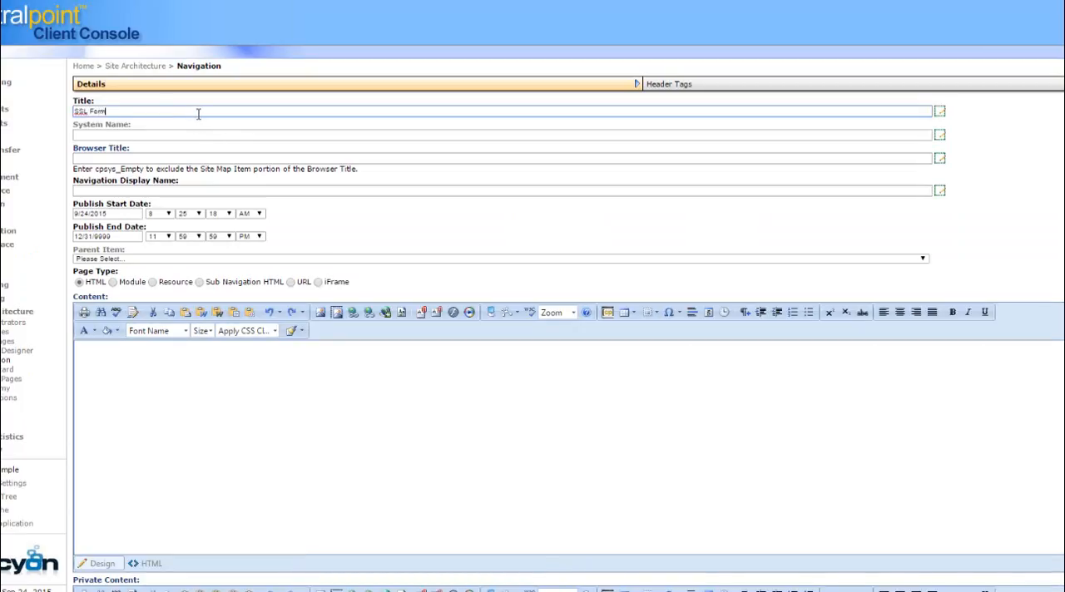
type("SSL Form")
left_click(223, 359)
key("ctrl+v")
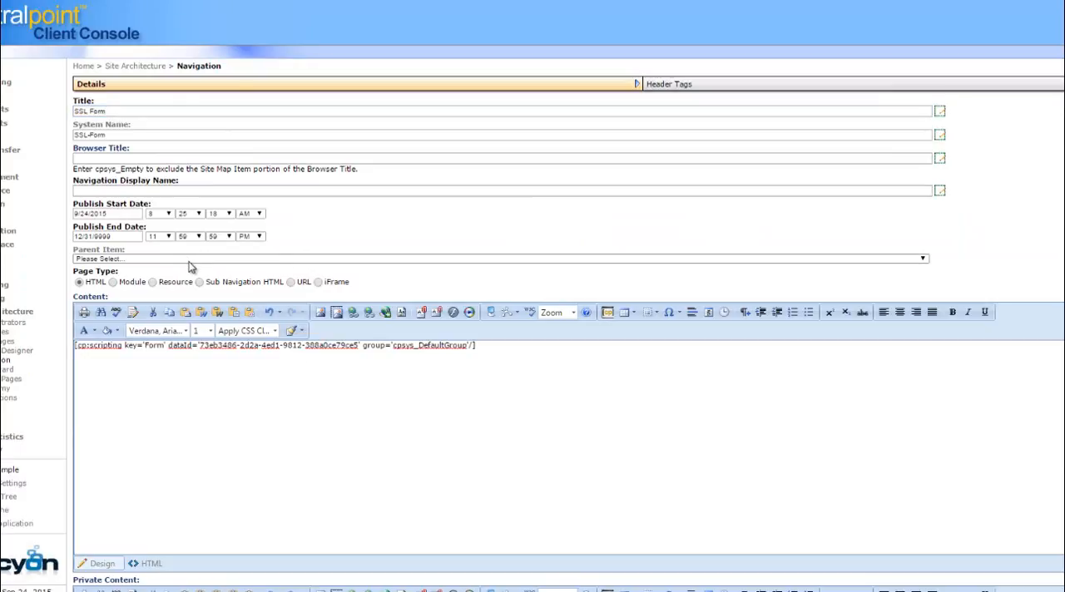
Set the SSL Form page's parent item to *Examples and make the page require HTTPS
left_click(190, 260)
left_click(166, 295)
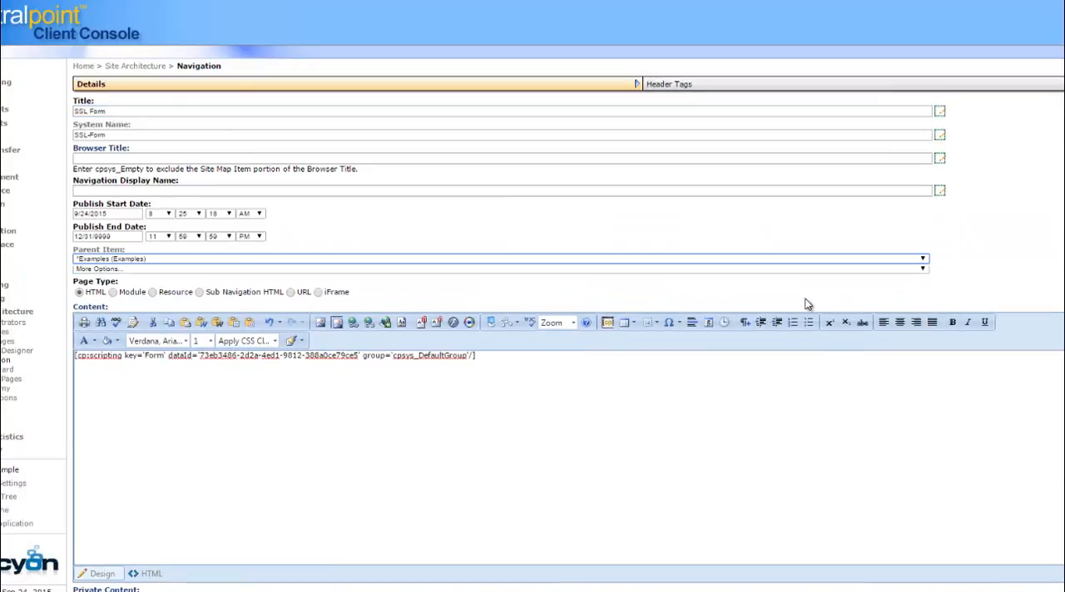
scroll(779, 507, "down", 7)
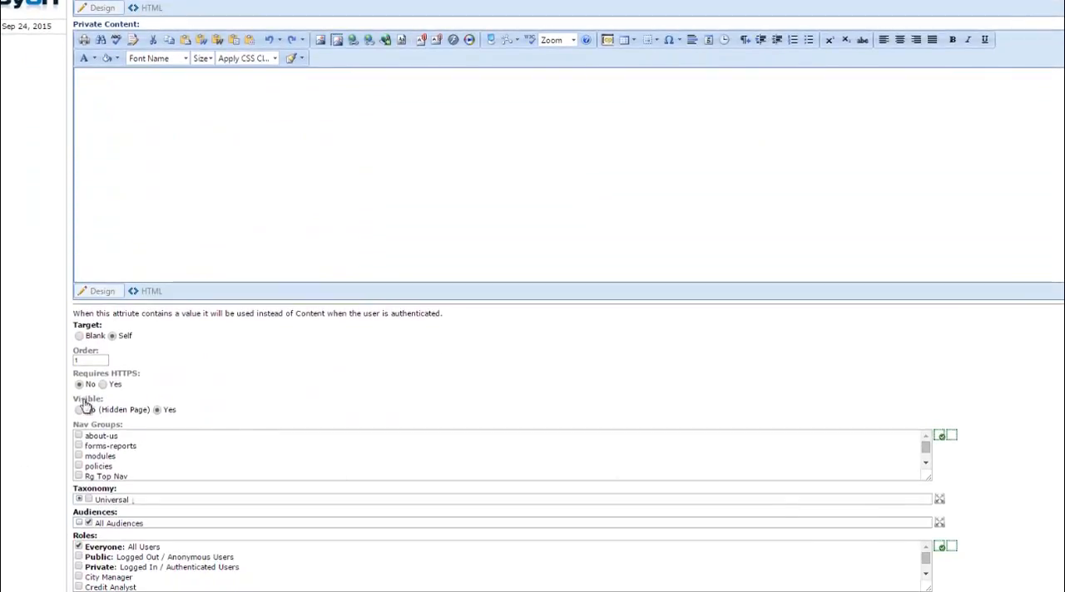
left_click(103, 384)
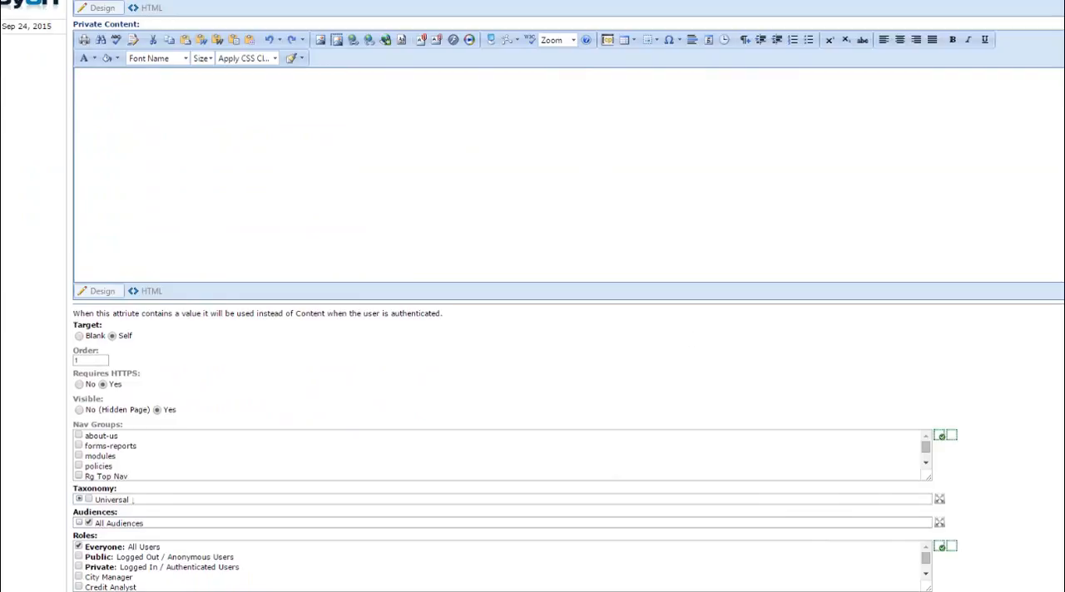
Open the FORM ENTRY CONVERT TO PDF form and examine its file creation template fields in the Processing settings
scroll(532, 297, "up", 7)
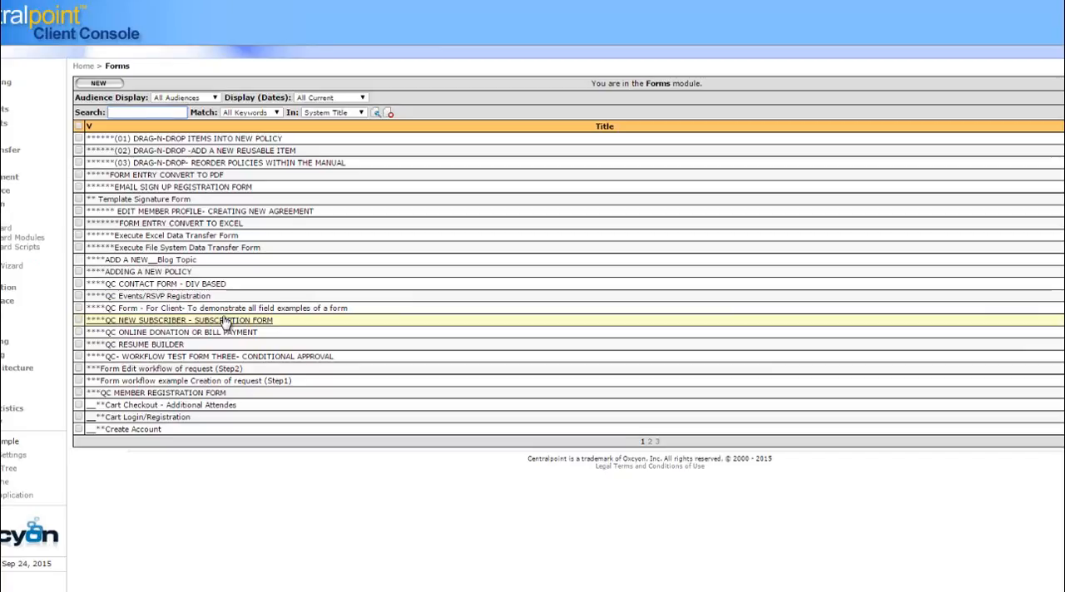
left_click(196, 176)
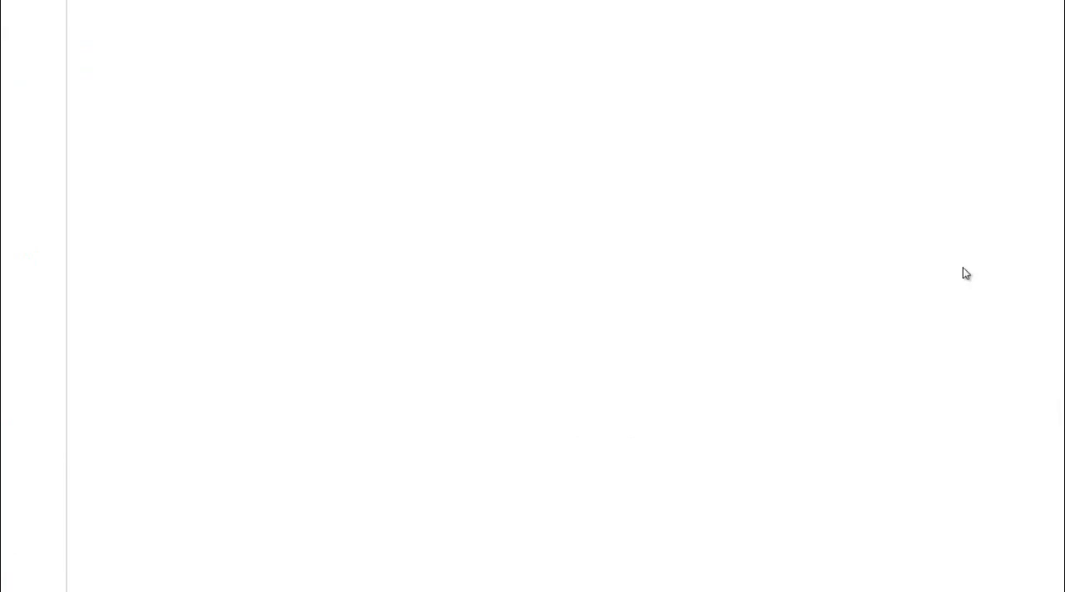
left_click(876, 104)
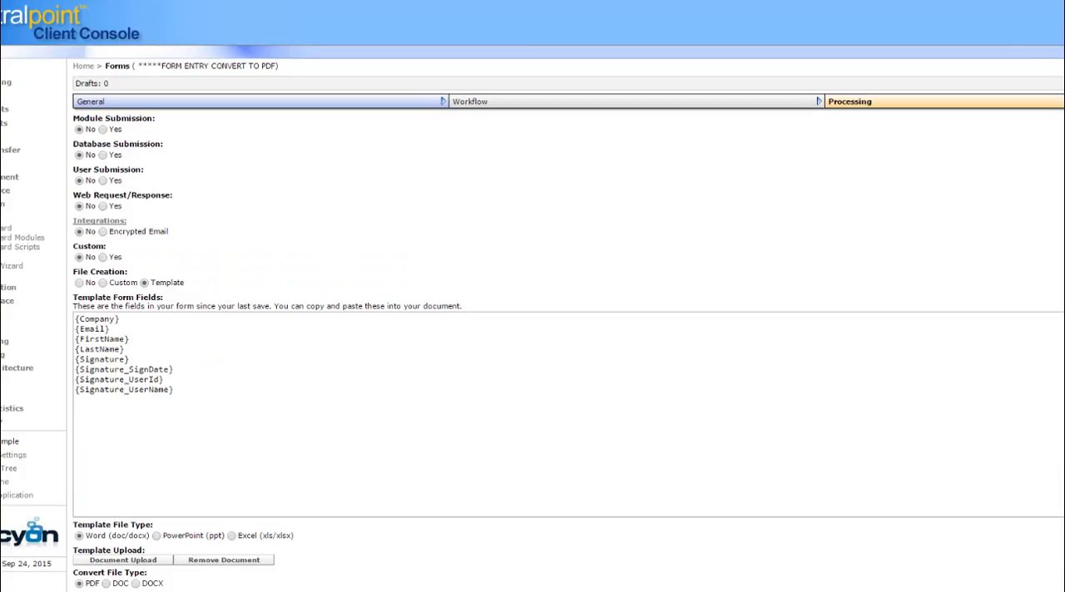
scroll(532, 333, "down", 3)
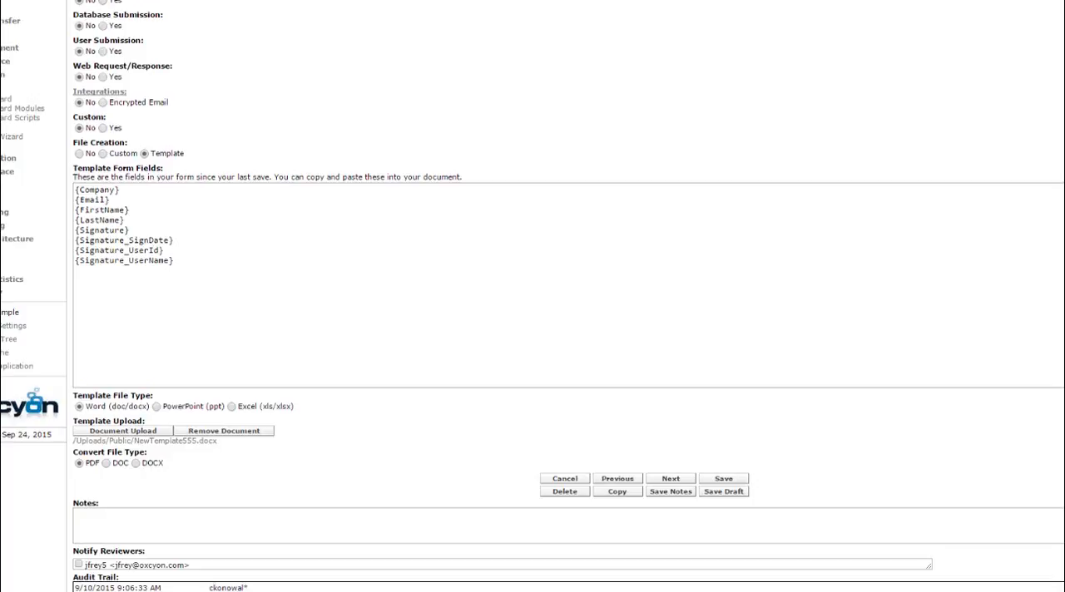
left_click(194, 267)
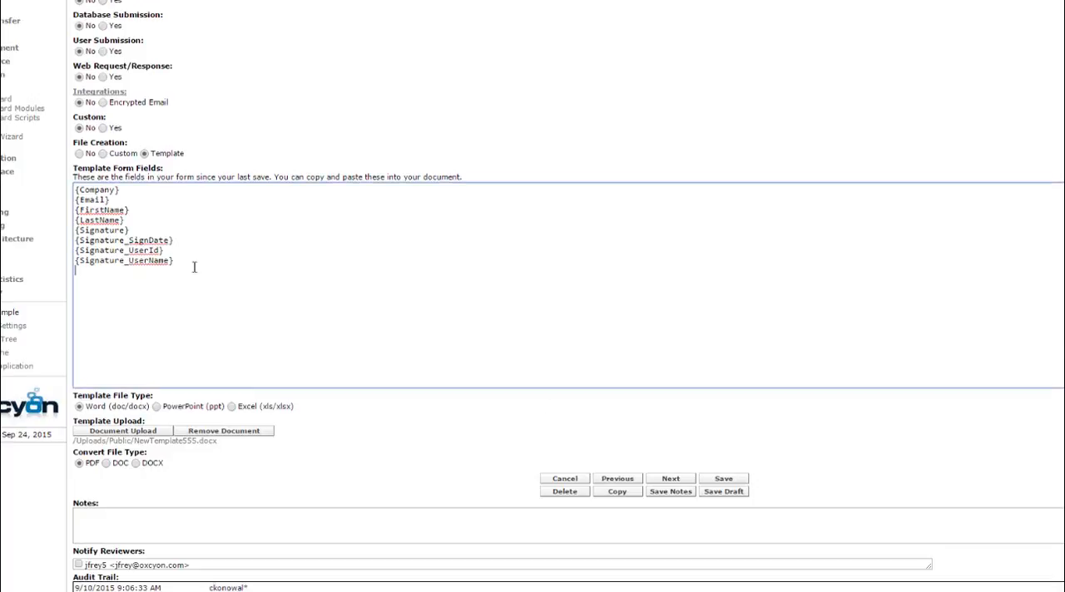
key("ctrl+a")
left_click(279, 264)
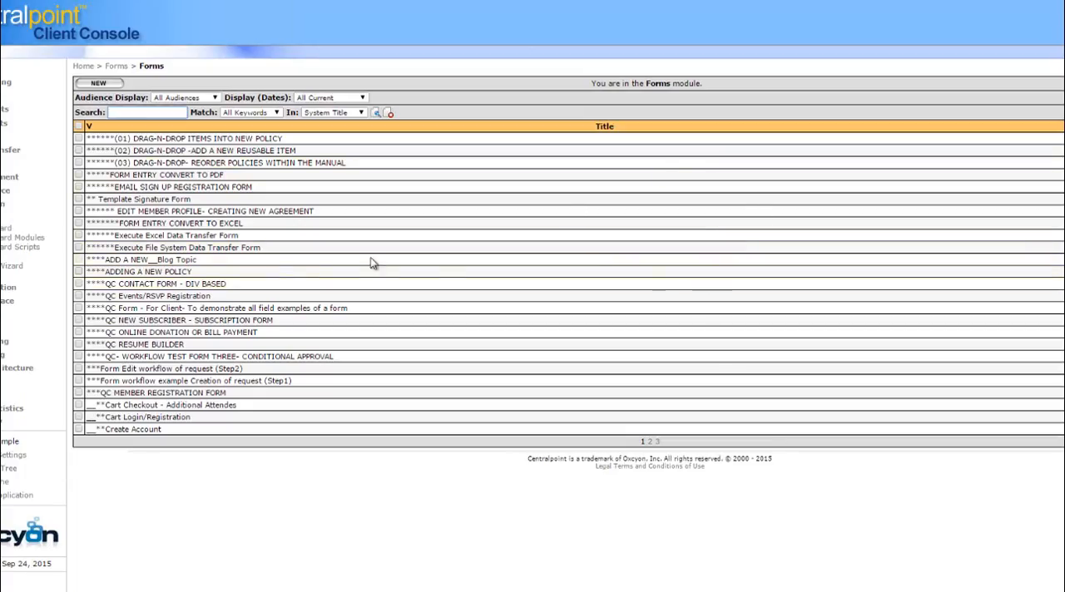
Reopen the FORM ENTRY CONVERT TO PDF form and try the PowerPoint and Excel template file types in its Processing settings
left_click(209, 181)
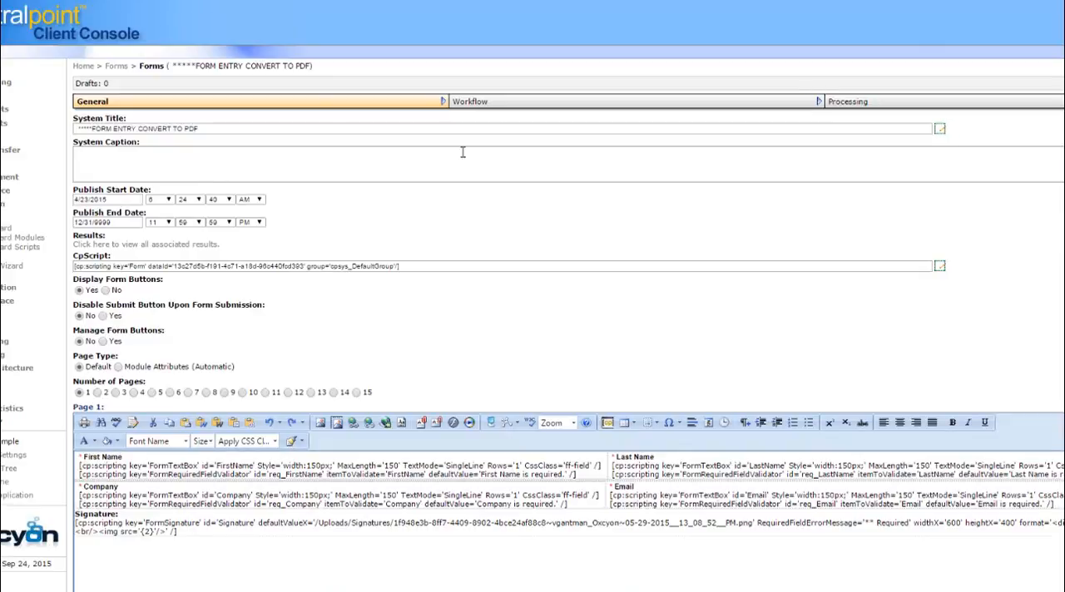
left_click(1011, 103)
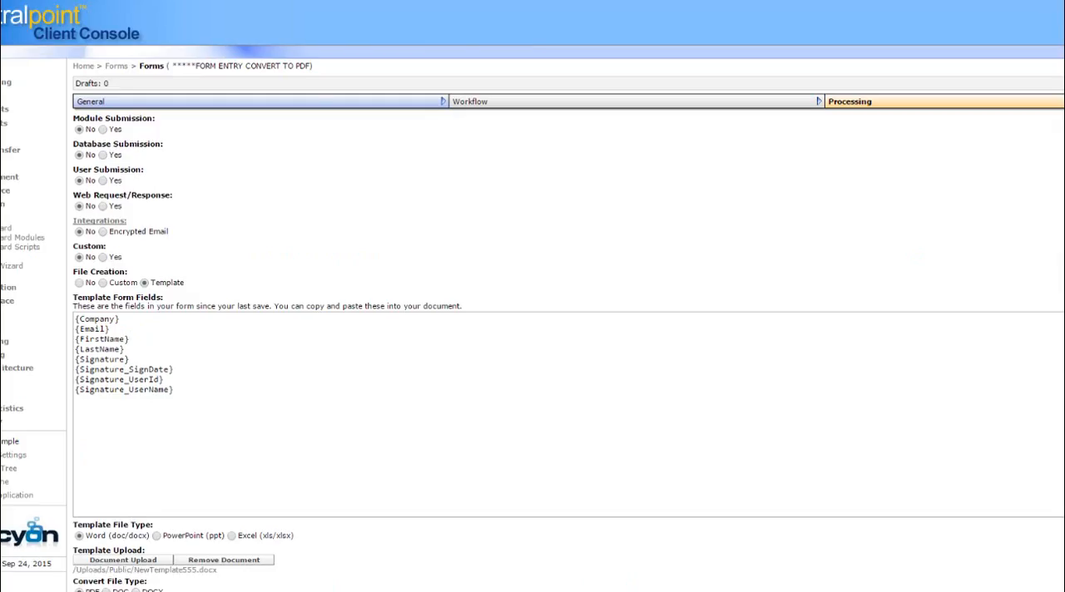
scroll(532, 332, "down", 5)
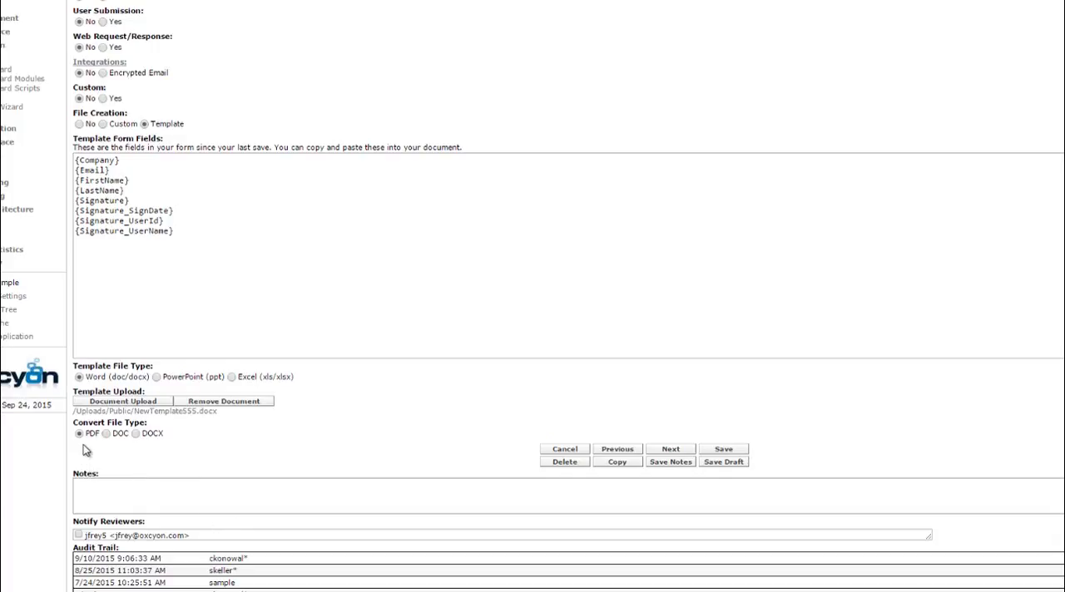
left_click(156, 377)
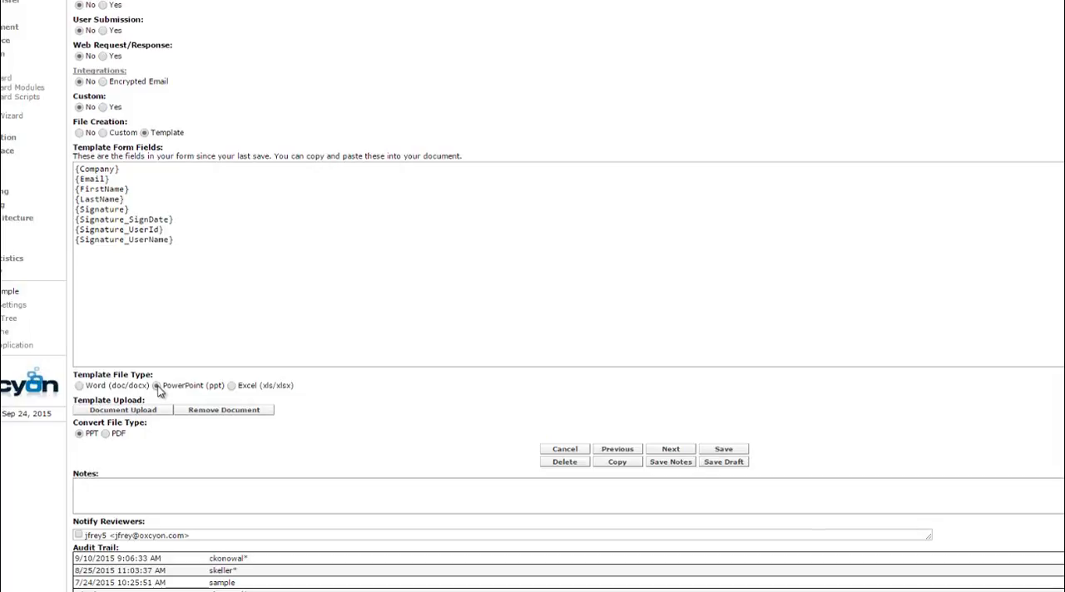
left_click(232, 386)
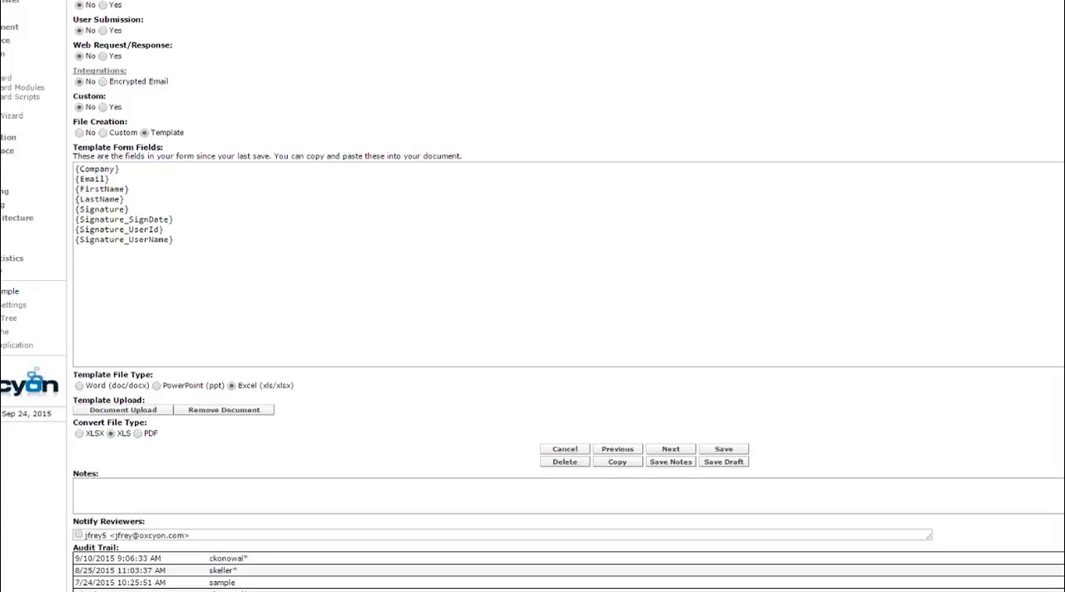
scroll(532, 296, "up", 3)
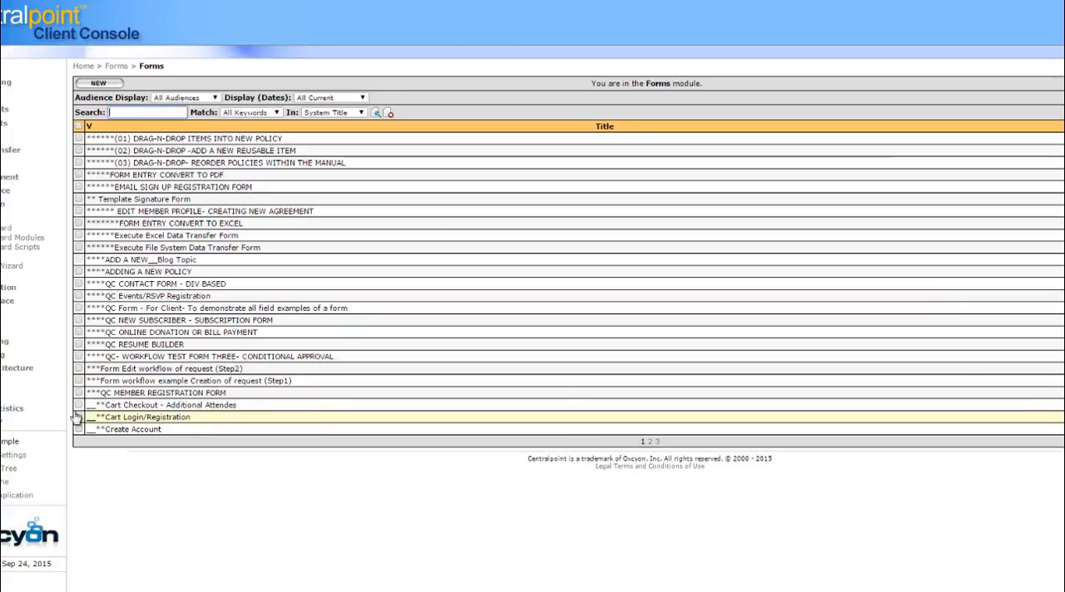
View the list of surveys in the Surveys module and open a blogger's profile in the Blogs module
left_click(1, 396)
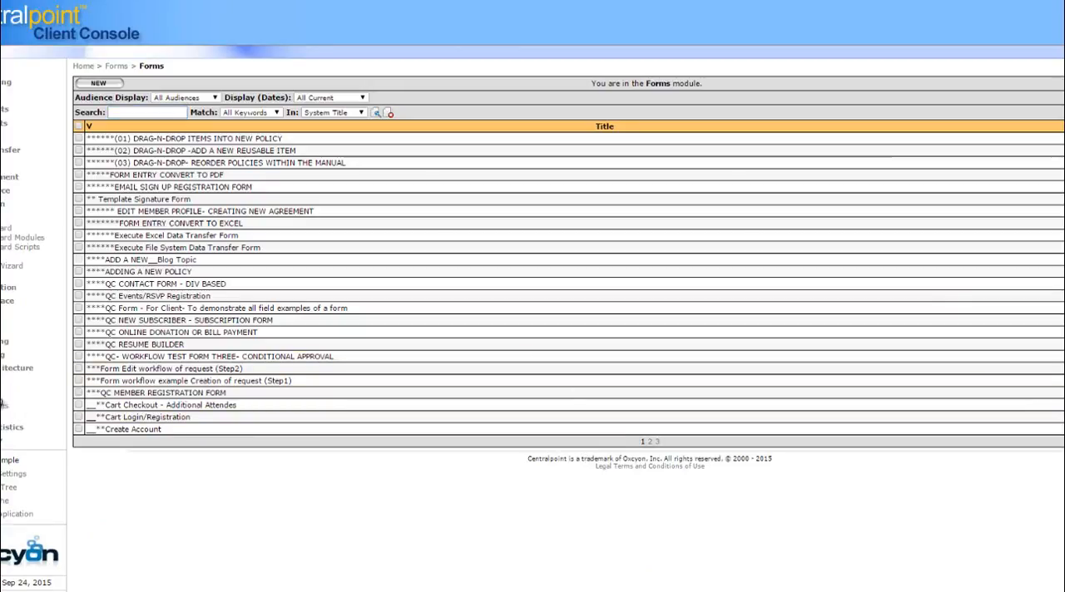
left_click(1, 415)
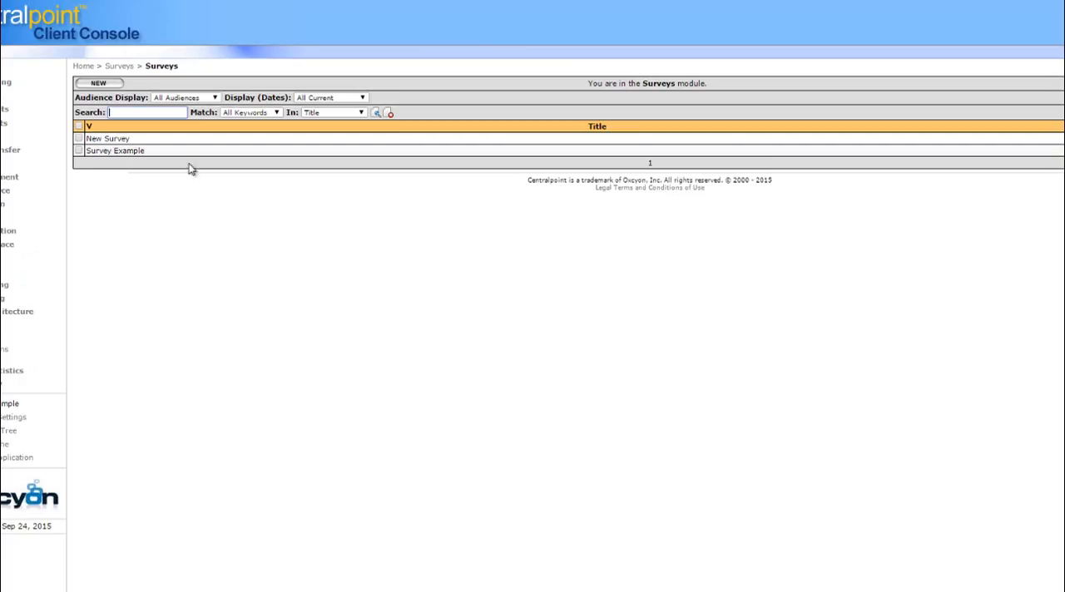
left_click(1, 96)
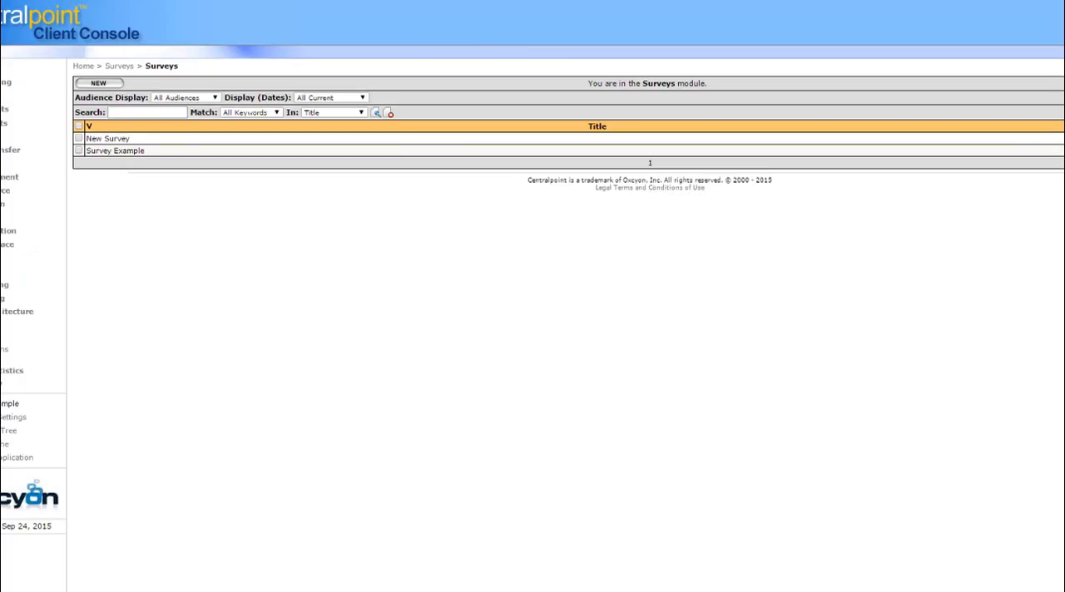
left_click(53, 142)
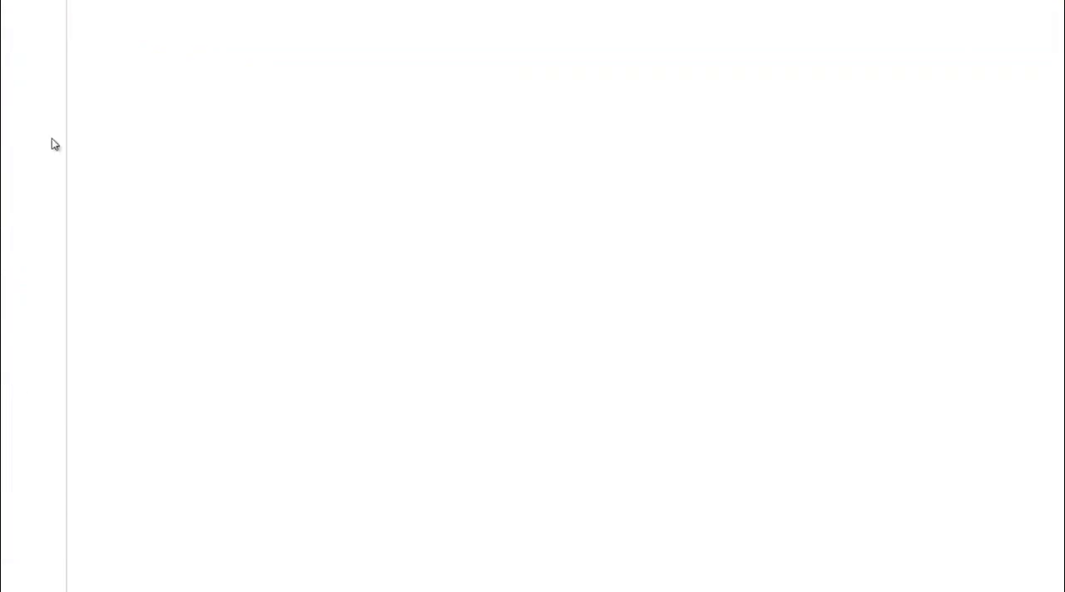
left_click(109, 164)
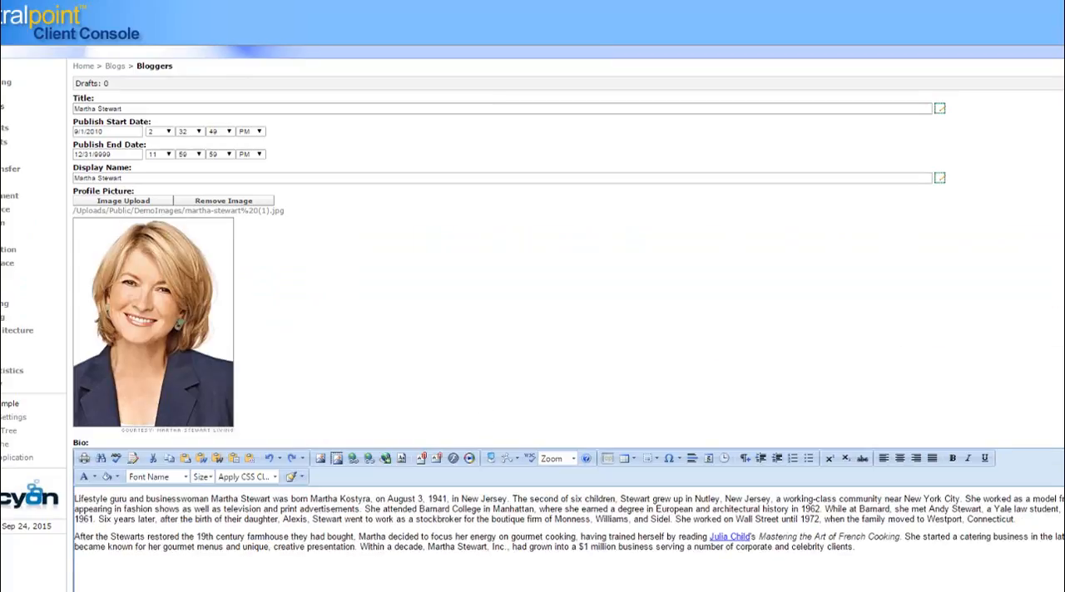
Open the Sample Test course in the Education module and view its associated questions
left_click(2, 224)
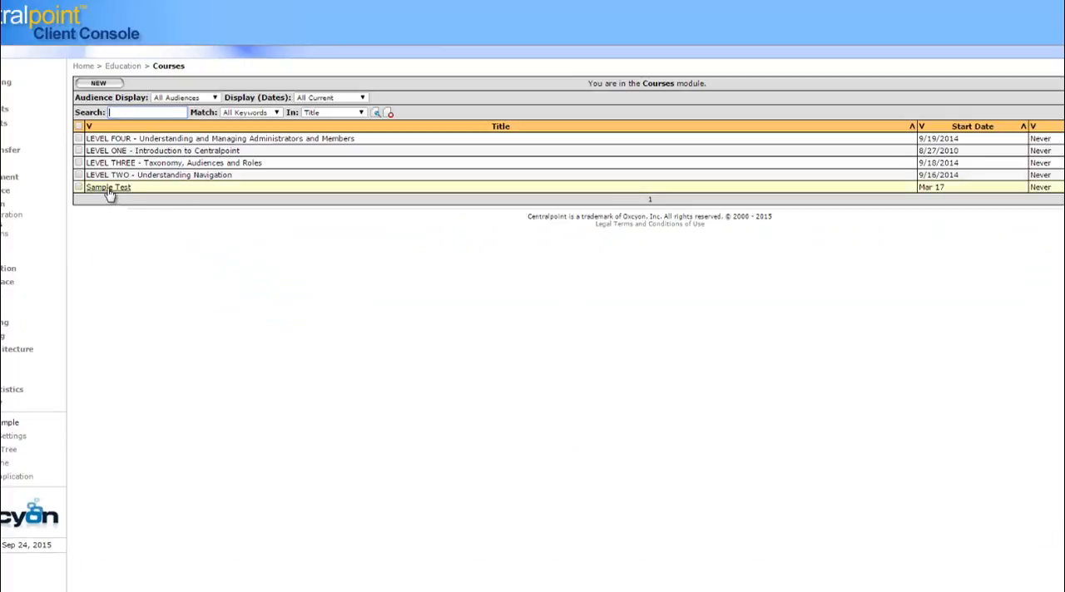
left_click(108, 188)
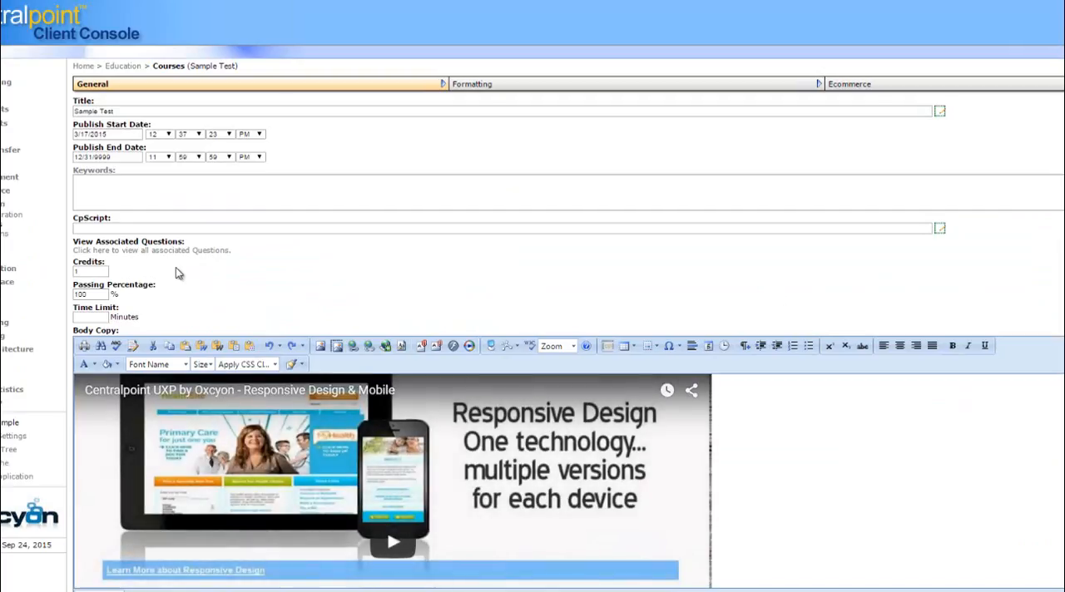
left_click(185, 251)
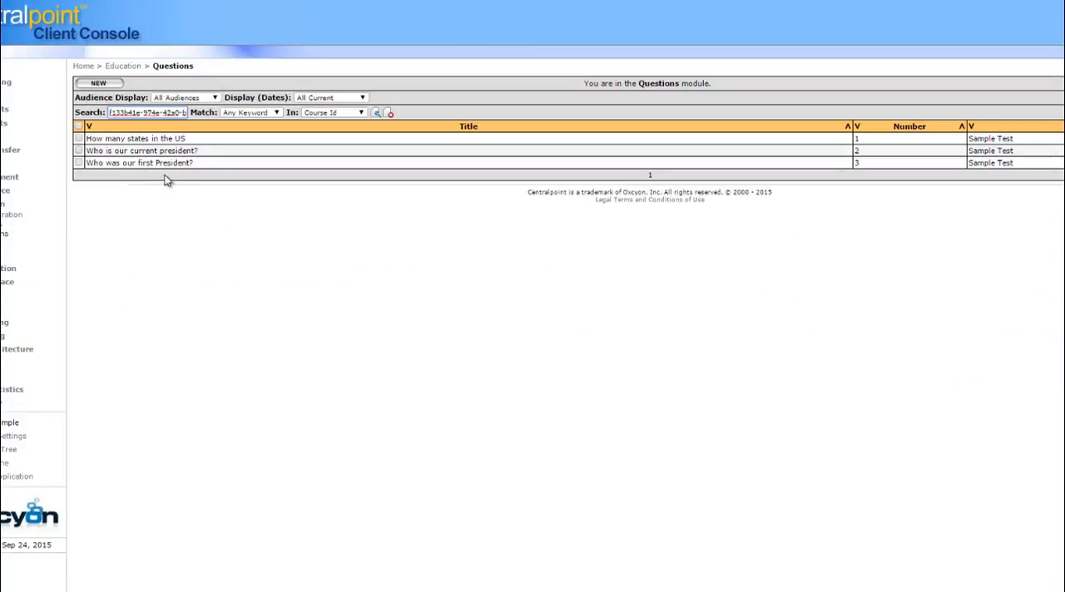
Sort the Education reports by newest completion date and review a Sample Test report with its certificate
left_click(8, 247)
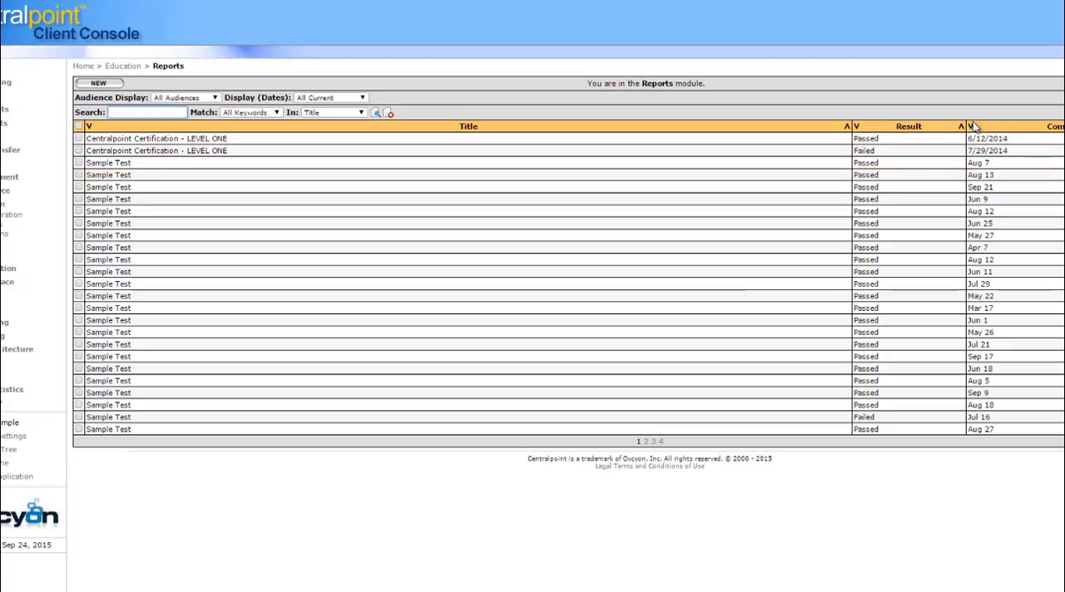
left_click(971, 126)
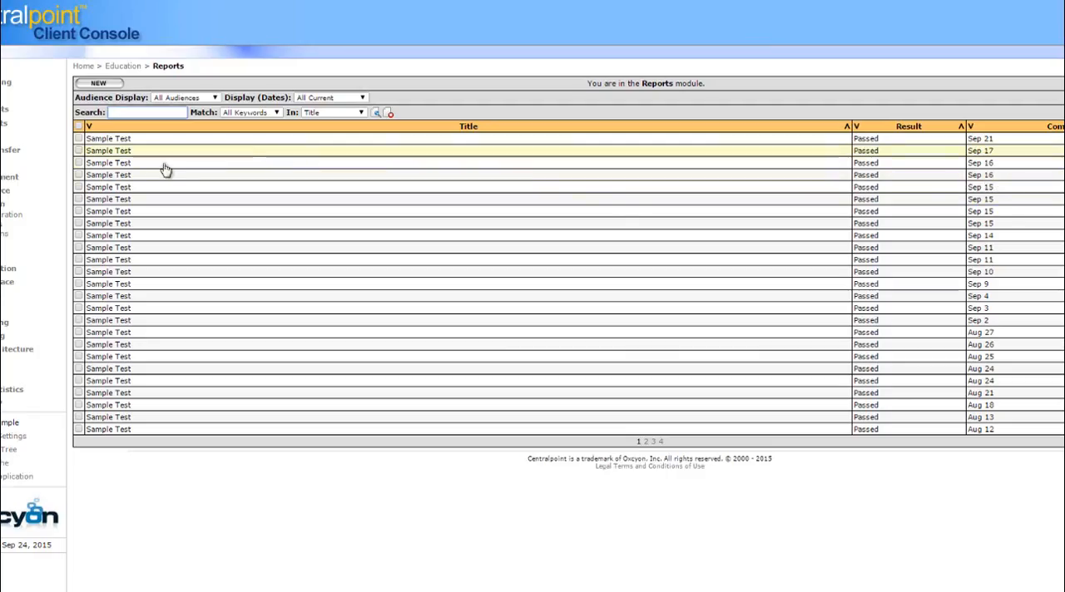
left_click(110, 187)
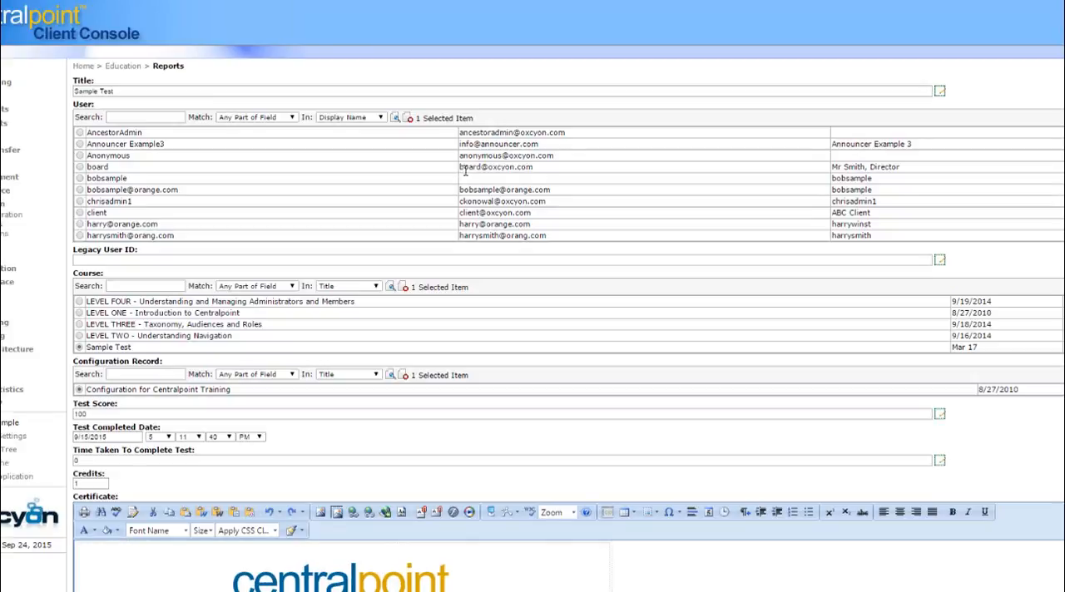
scroll(532, 333, "down", 5)
scroll(33, 332, "down", 1)
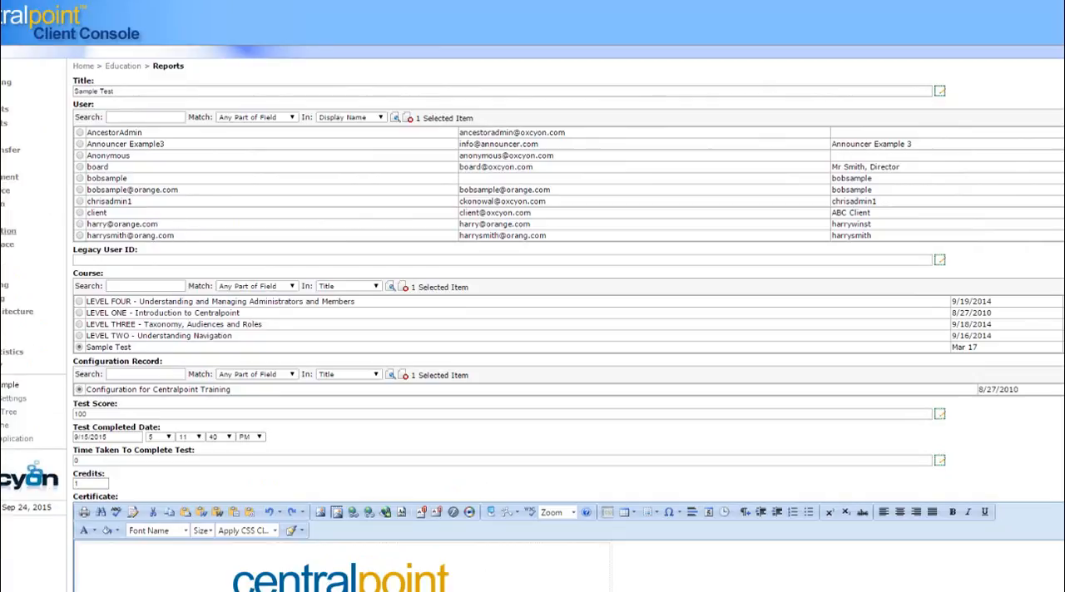
Start a new Gamification record and try a Forms Submitted Multiplier of 5
left_click(7, 232)
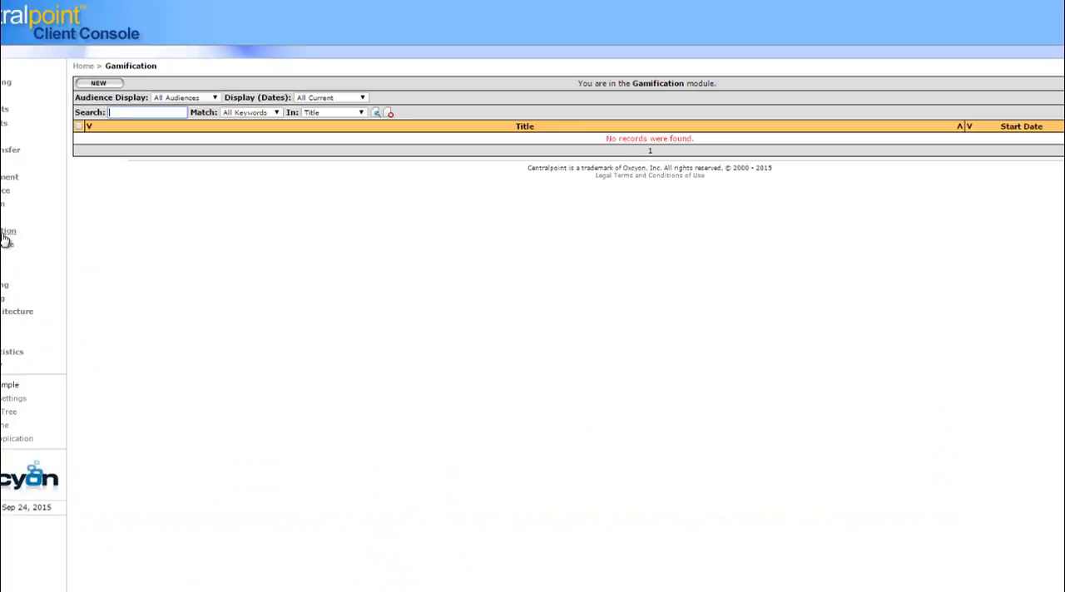
left_click(99, 84)
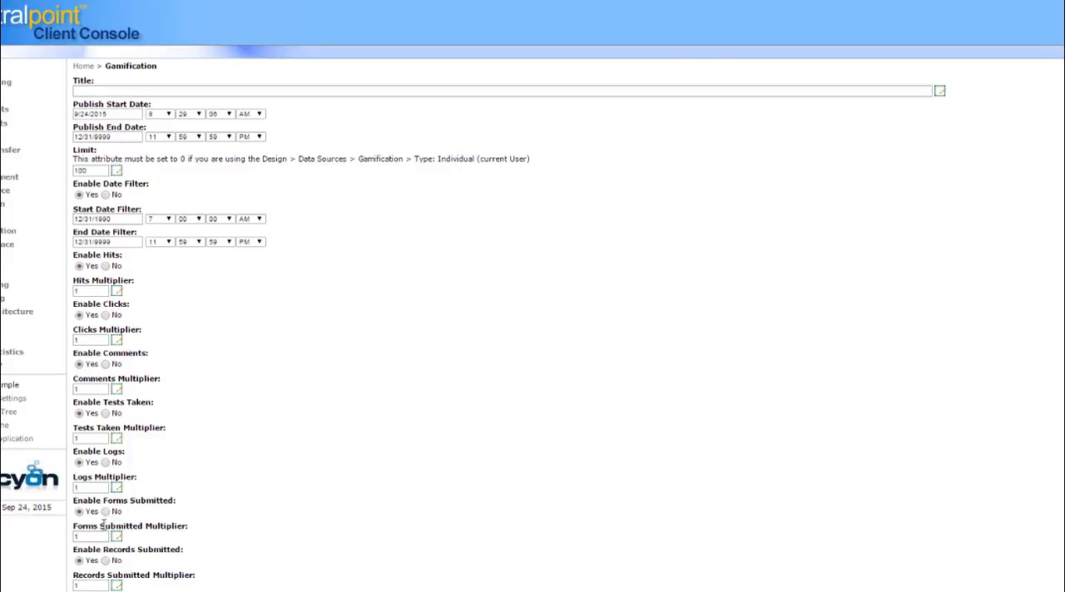
left_click_drag(93, 537, 21, 539)
type("5")
left_click(774, 491)
left_click(7, 231)
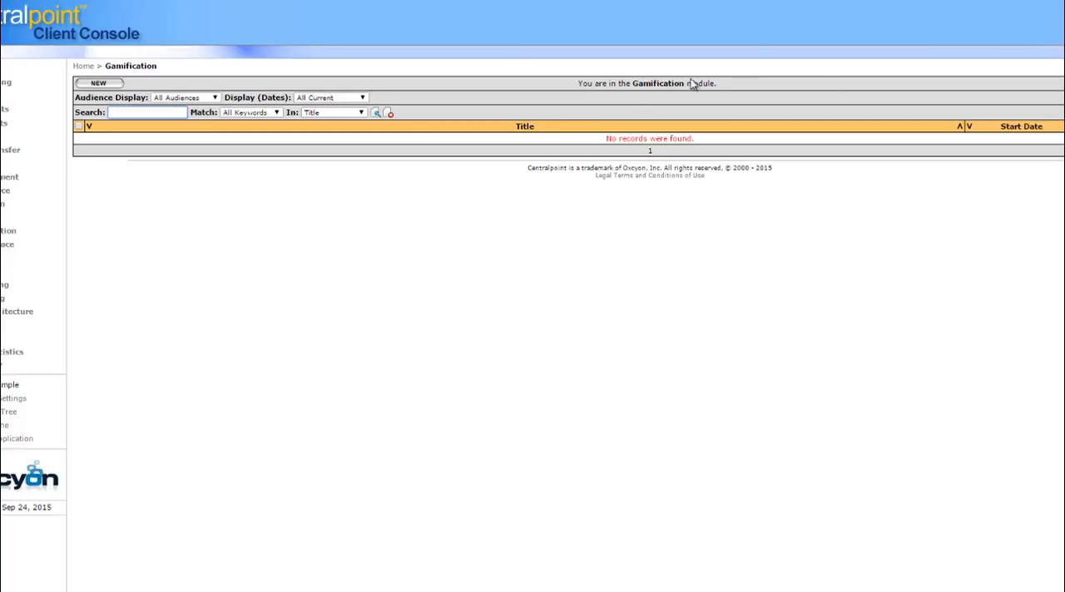
Return to the list of forms in the Forms module
left_click(22, 249)
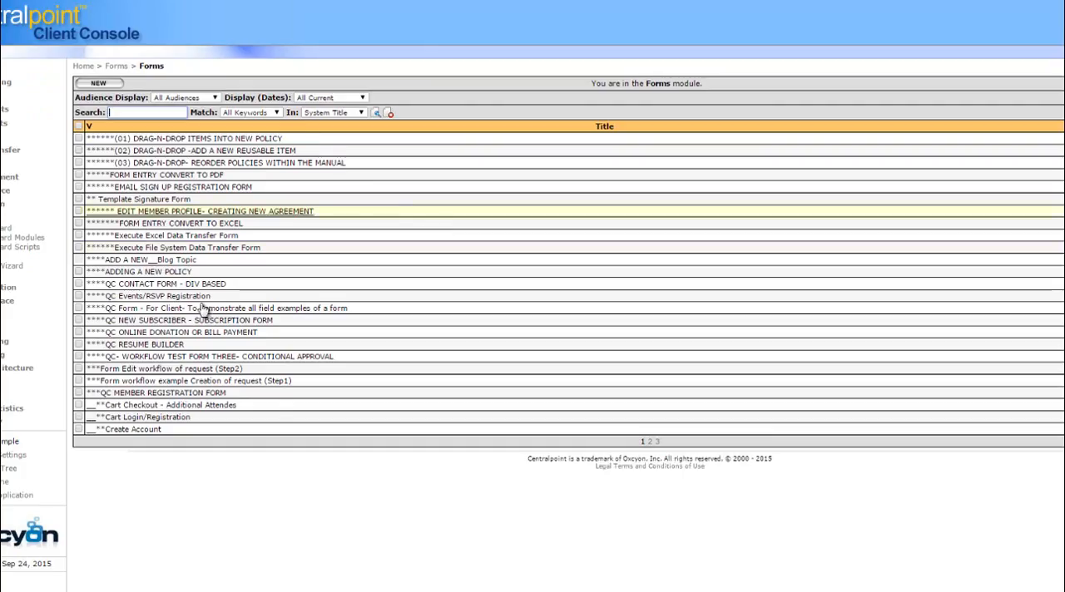